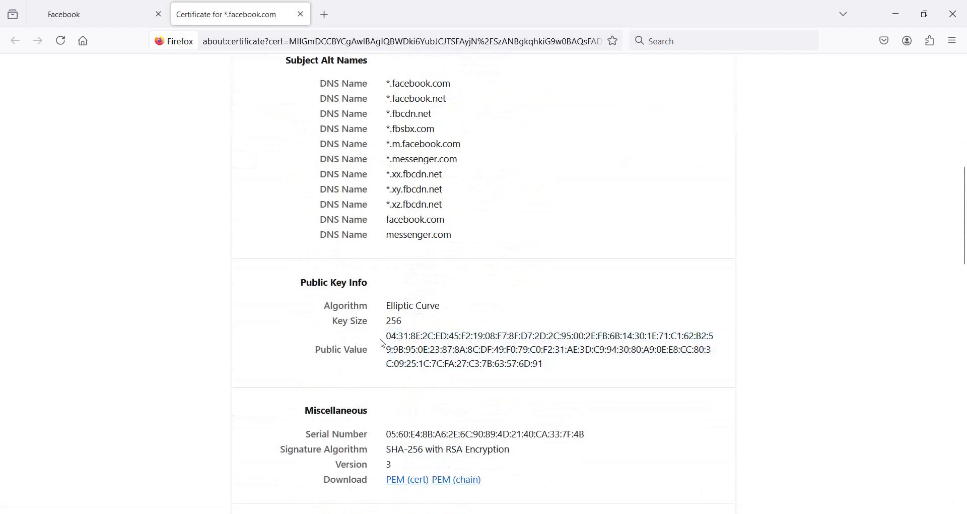
Step: Review the *.facebook.com certificate's 256 key size, version and SHA-256 fingerprint, then minimize Firefox
left_click_drag(392, 322, 418, 325)
scroll(419, 325, "down", 3)
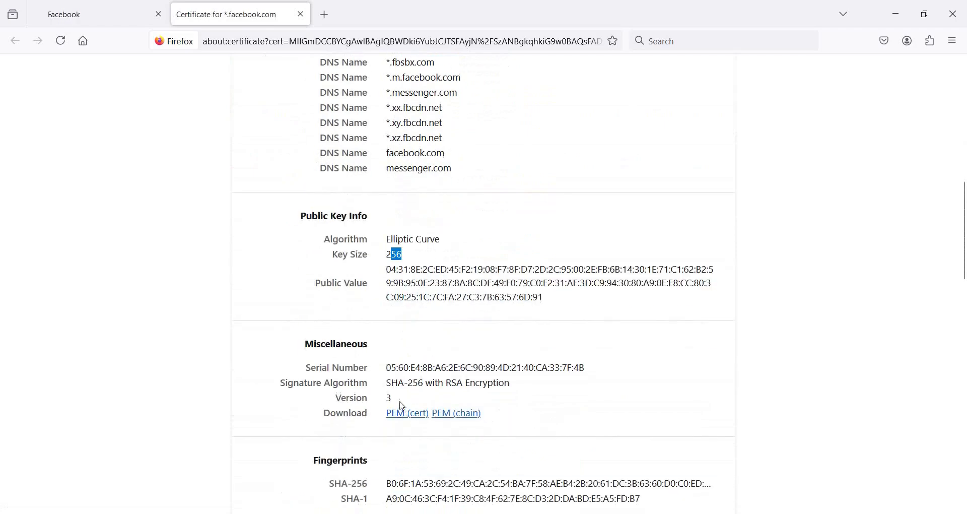
left_click_drag(398, 399, 388, 403)
scroll(677, 450, "down", 6)
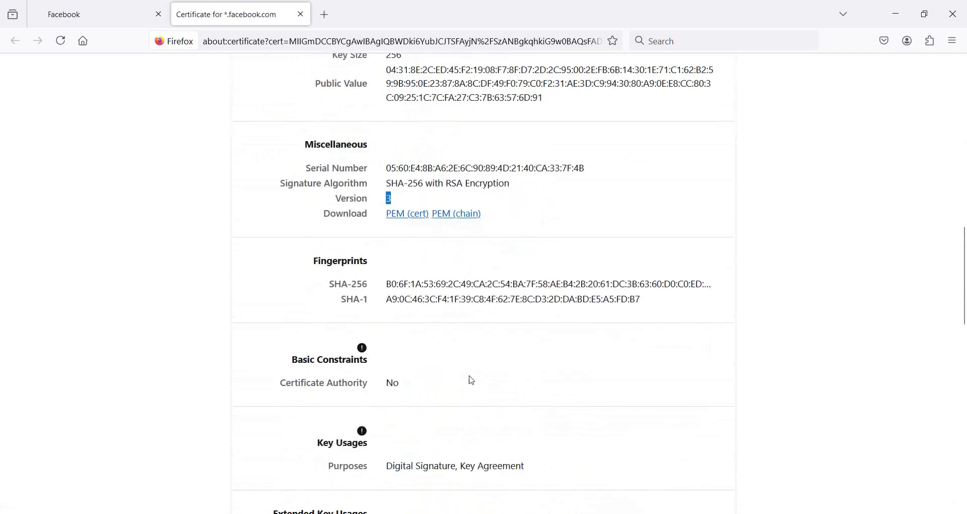
double_click(416, 284)
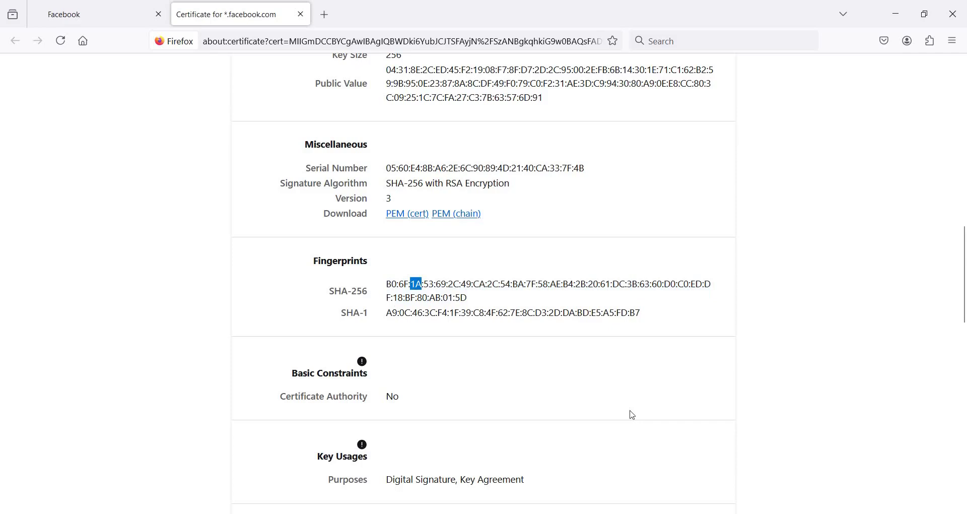
left_click(888, 18)
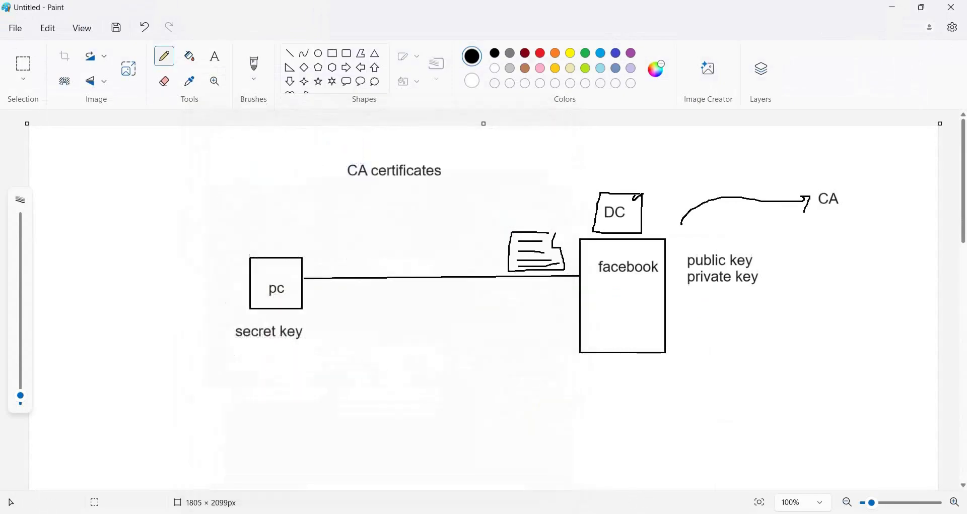
Step: Close Firefox, underline the CA label in the Paint diagram, and return to VMware Workstation
right_click(464, 512)
left_click(431, 496)
left_click_drag(817, 220, 838, 220)
key("alt+Tab")
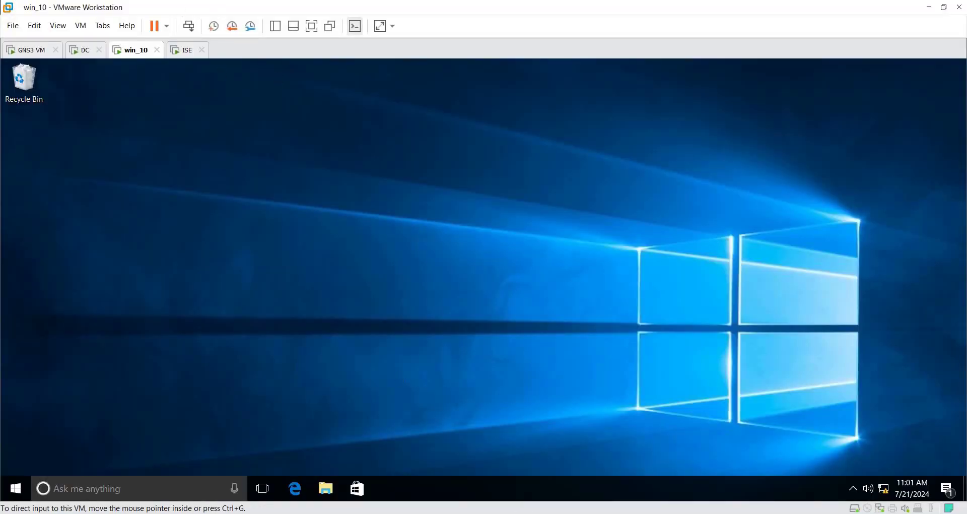
Step: Locate and copy Firefox Setup 95.0.2.exe from E:\PROGRAMS in File Explorer
key("super+e")
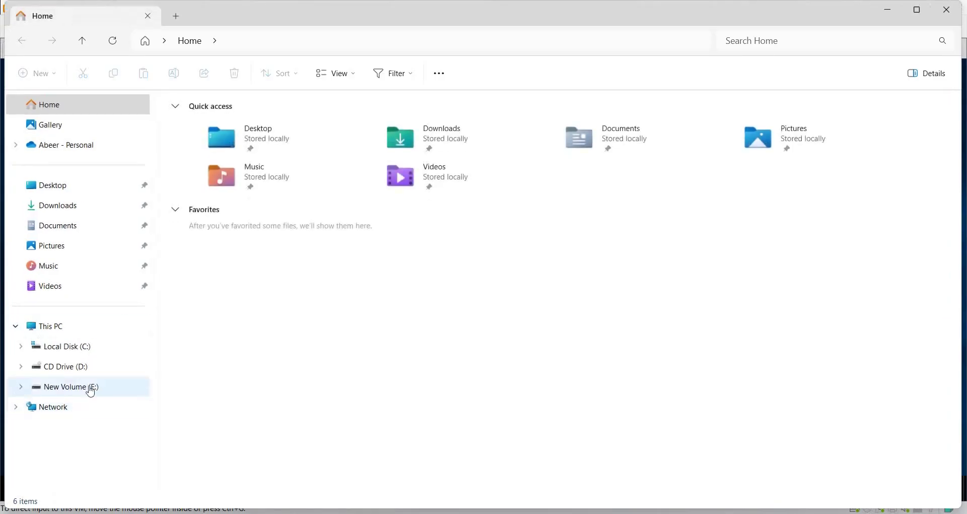
left_click(90, 387)
left_click(281, 380)
key("p")
left_click(190, 154)
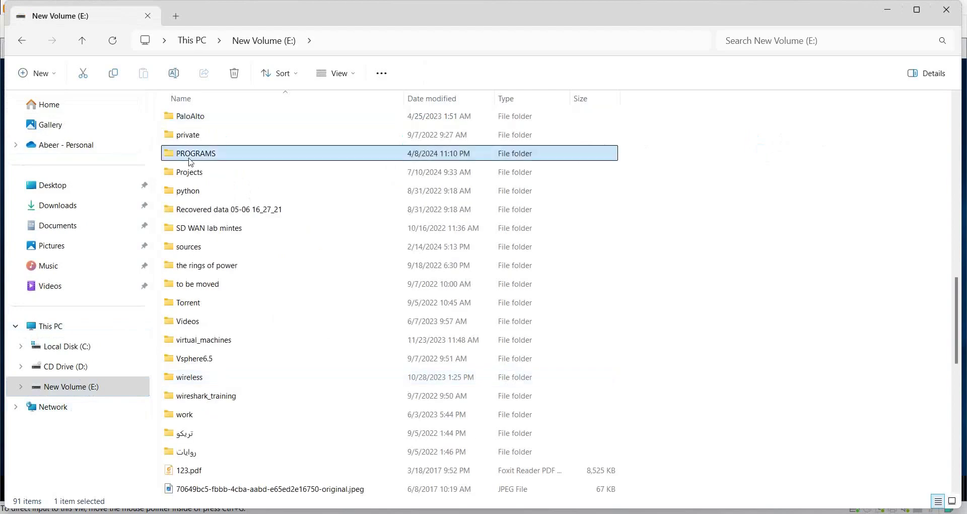
double_click(190, 160)
scroll(270, 415, "down", 15)
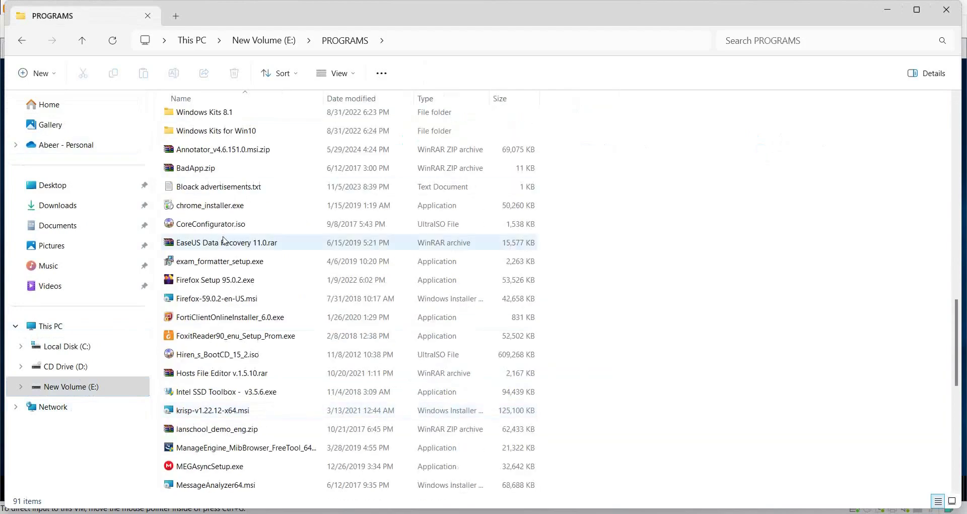
left_click(211, 282)
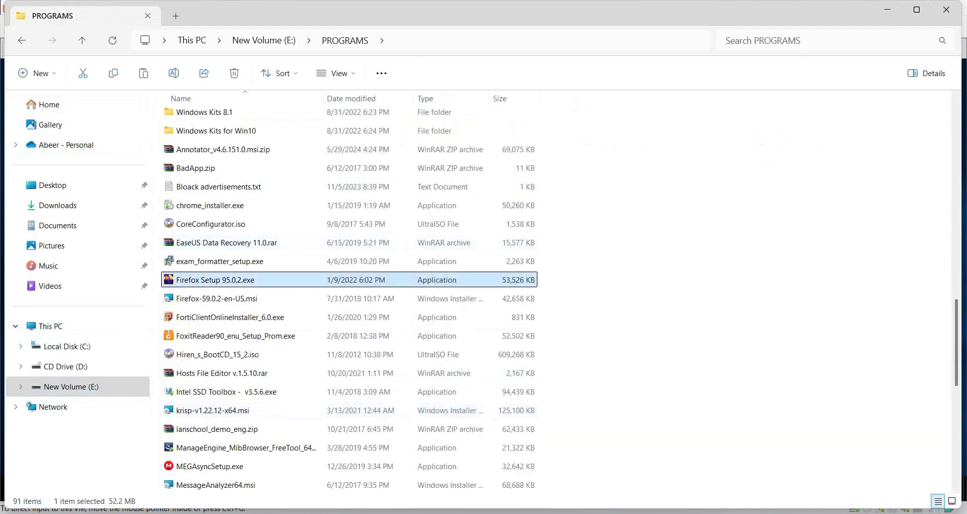
Step: Paste the Firefox installer onto the win_10 VM desktop and launch it
left_click(702, 434)
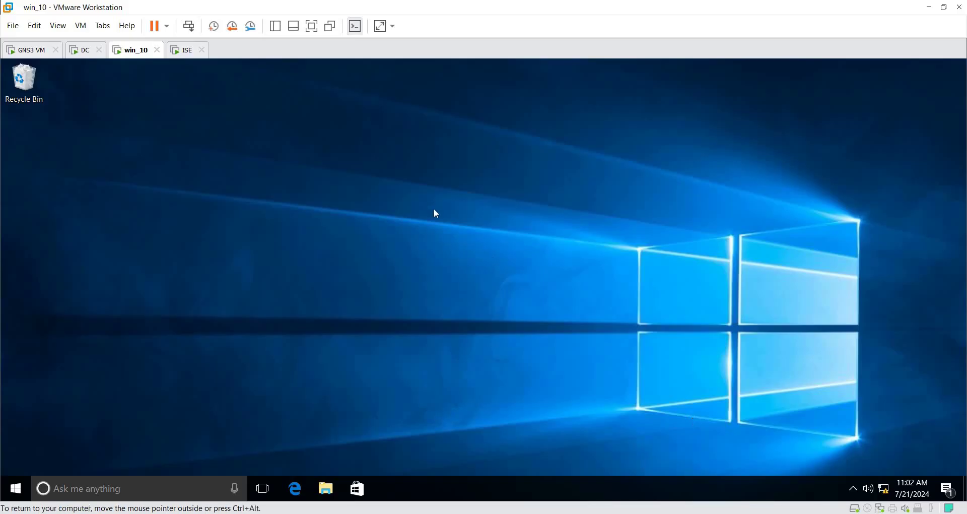
right_click(463, 214)
left_click(503, 271)
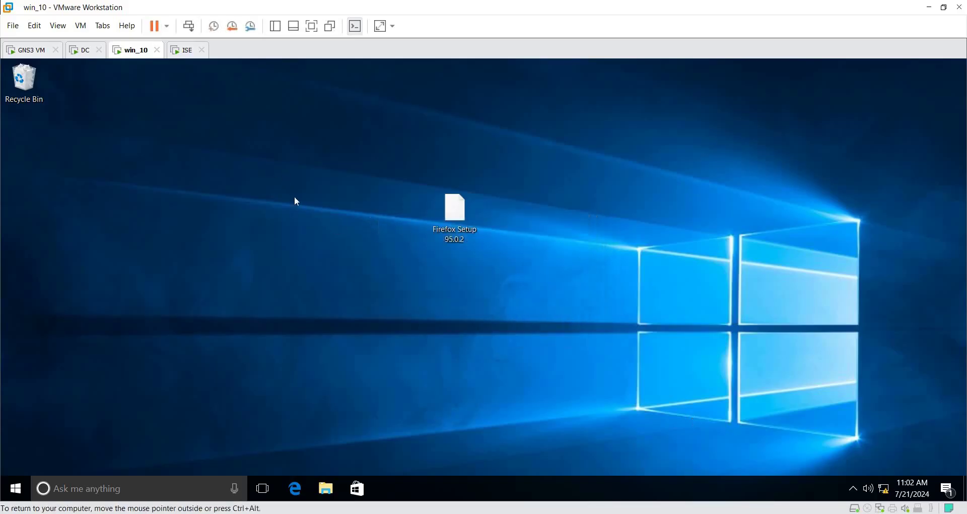
double_click(448, 213)
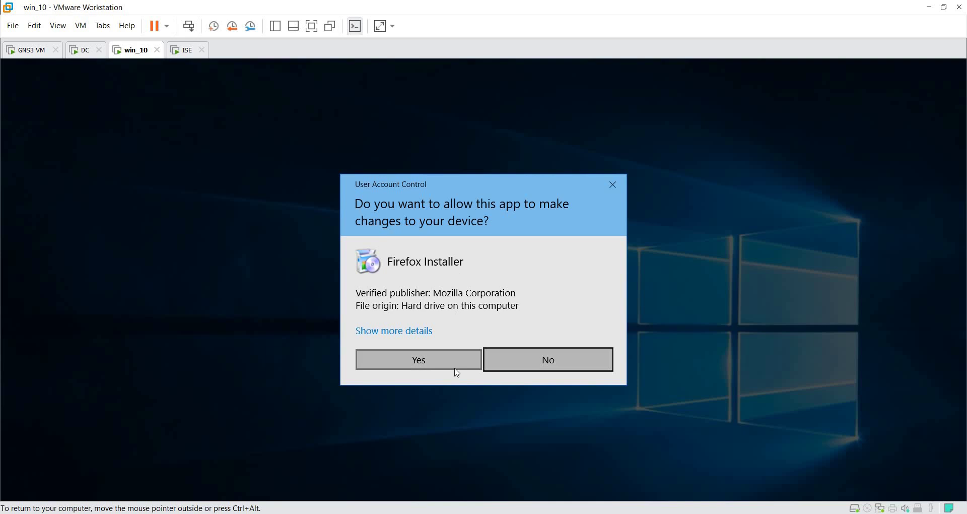
Step: Approve UAC and install Firefox 95.0.2 with Standard setup, launching it on finish
left_click(452, 359)
left_click(548, 373)
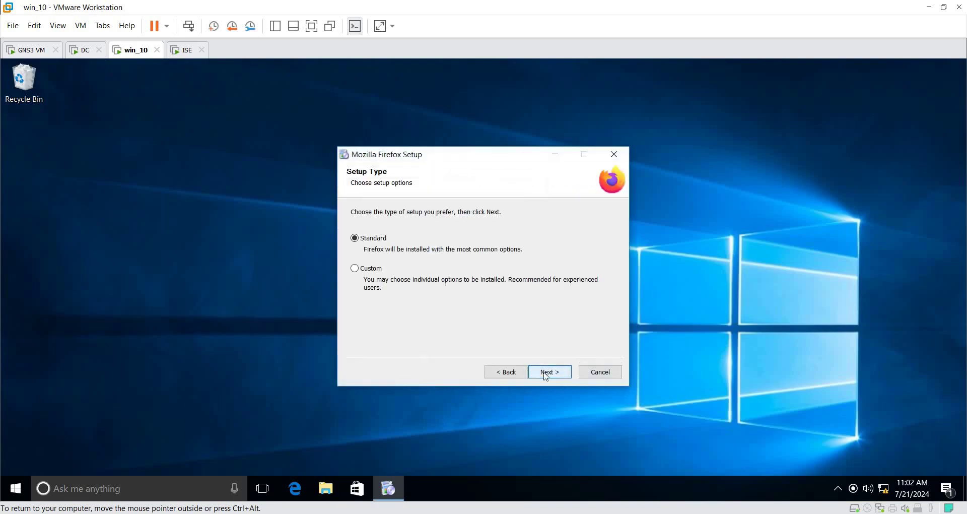
left_click(547, 374)
left_click(547, 372)
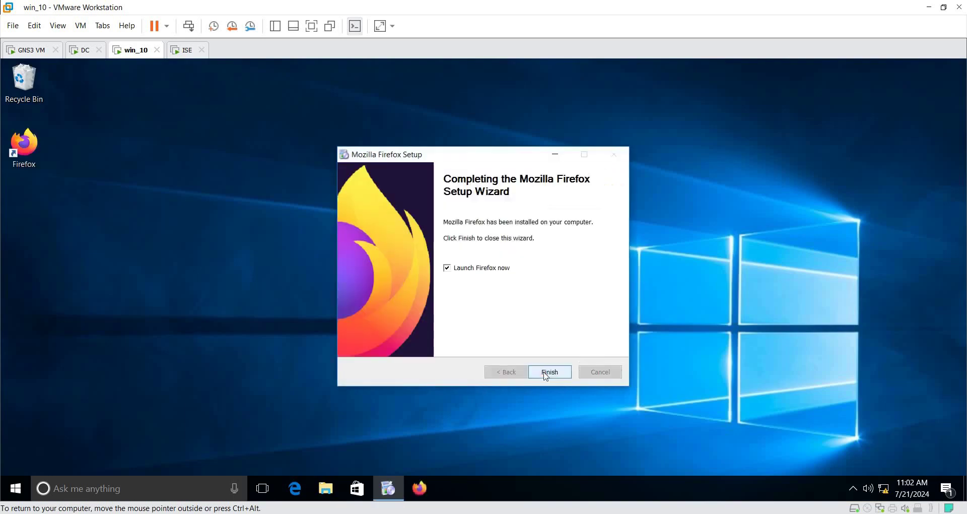
left_click(550, 373)
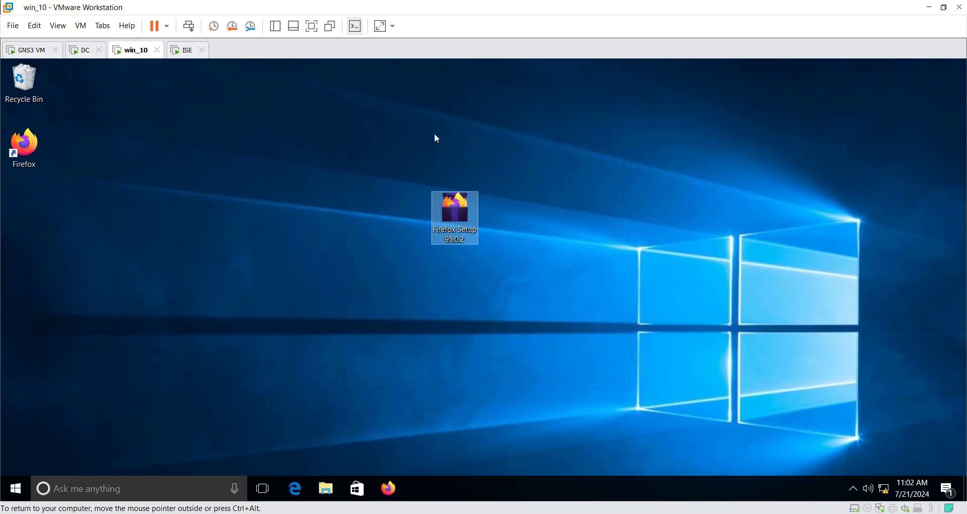
left_click(467, 249)
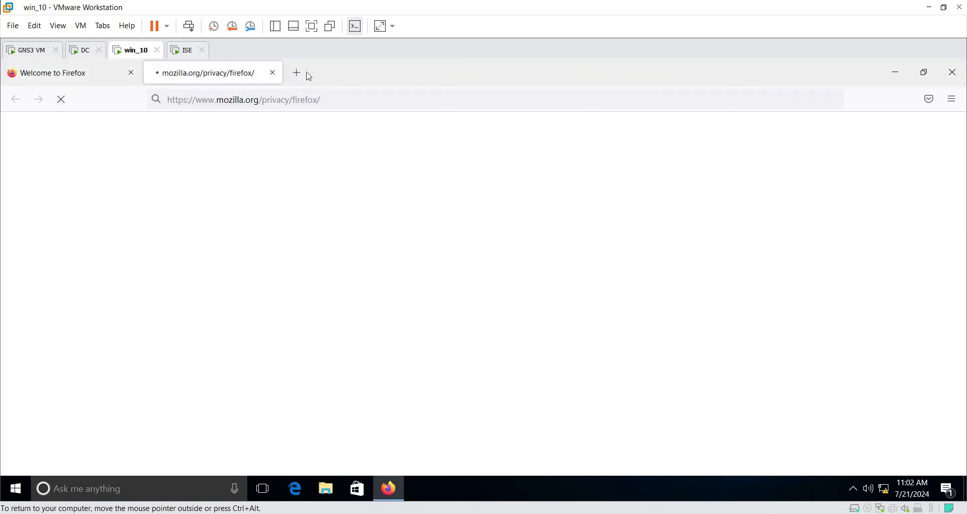
left_click(272, 73)
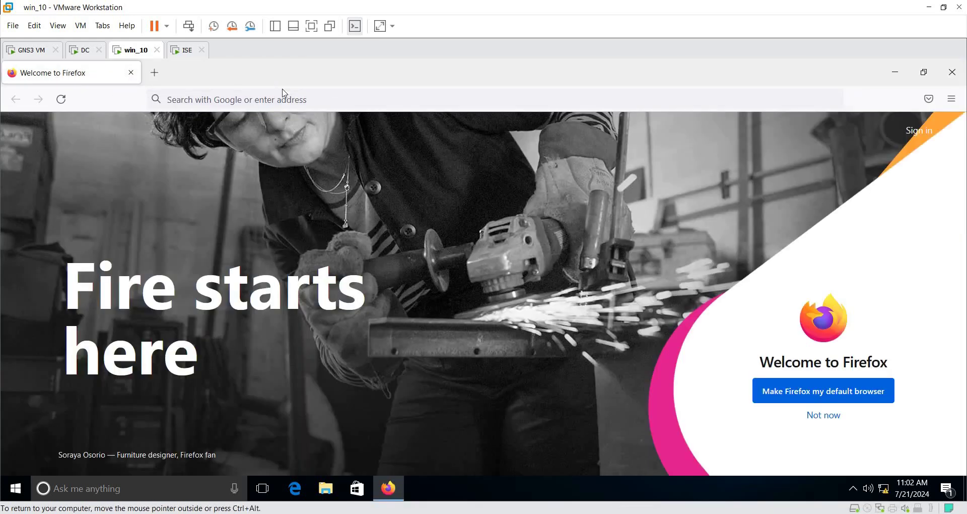
left_click(292, 102)
type("htt")
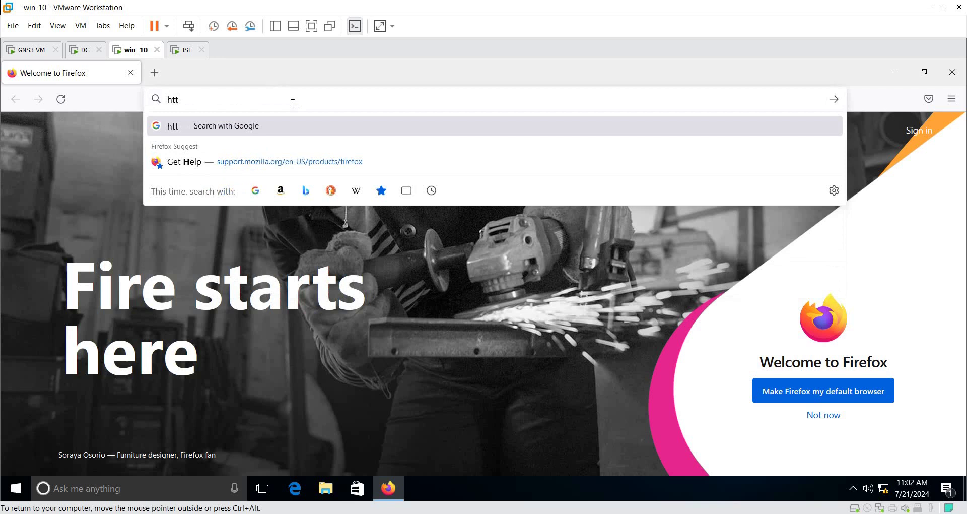
type("ps://192")
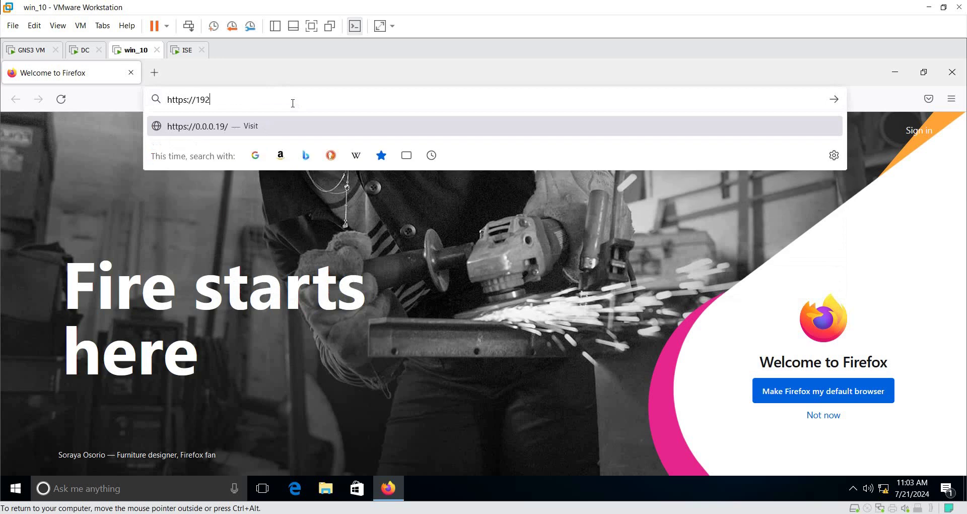
type(".168.113.200")
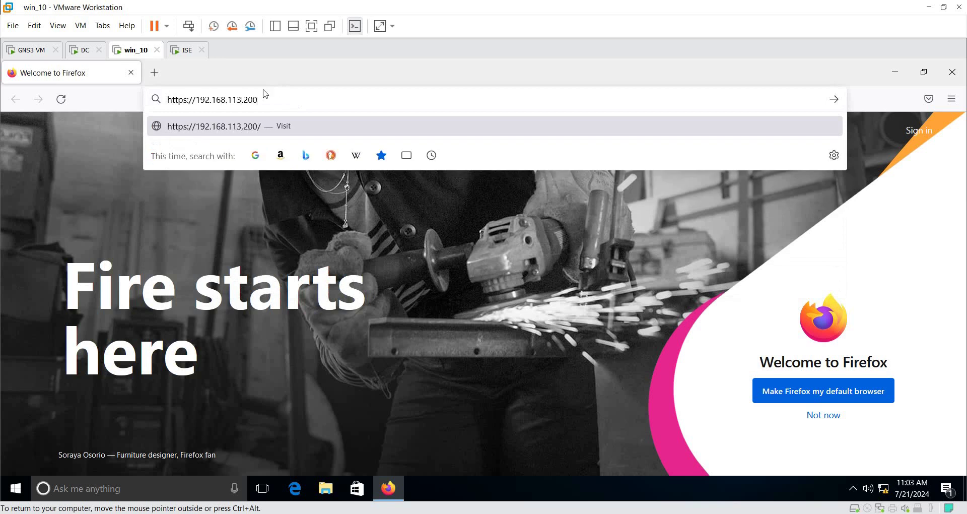
key("Return")
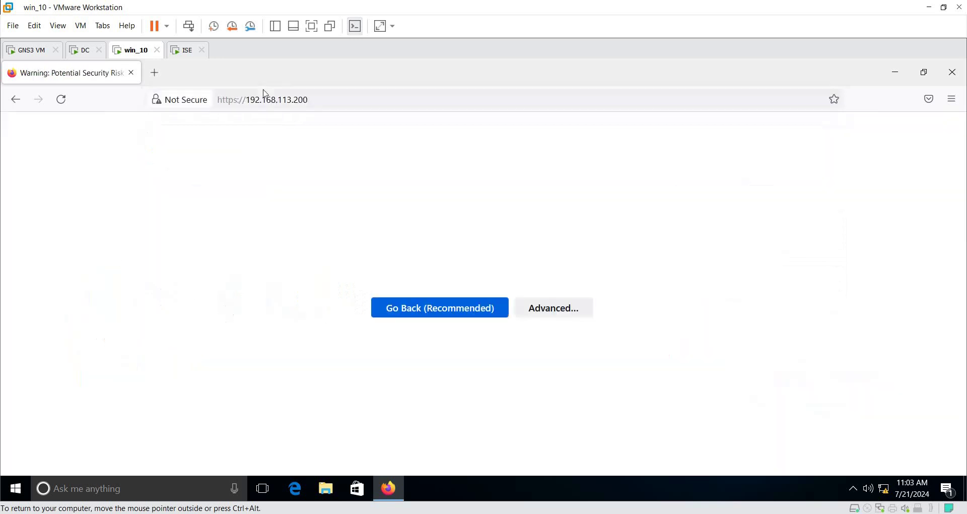
left_click(690, 351)
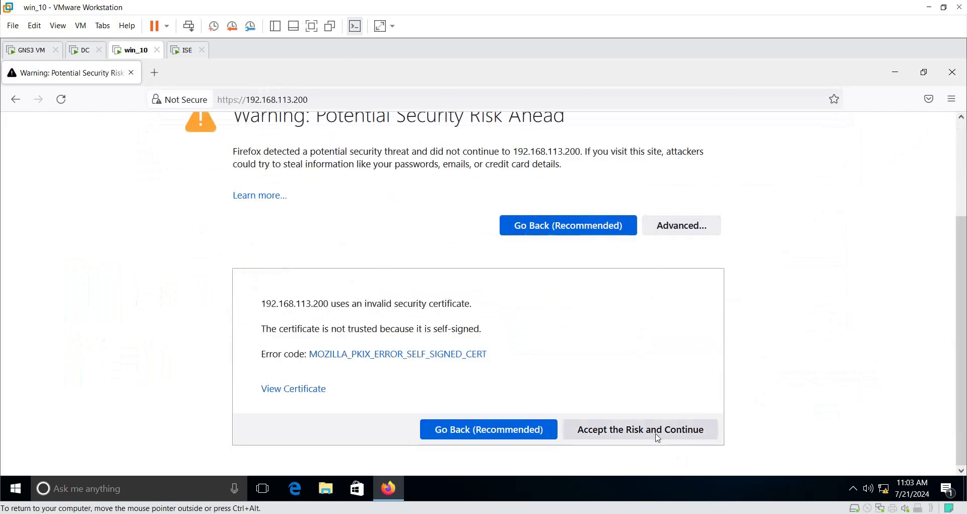
left_click(657, 434)
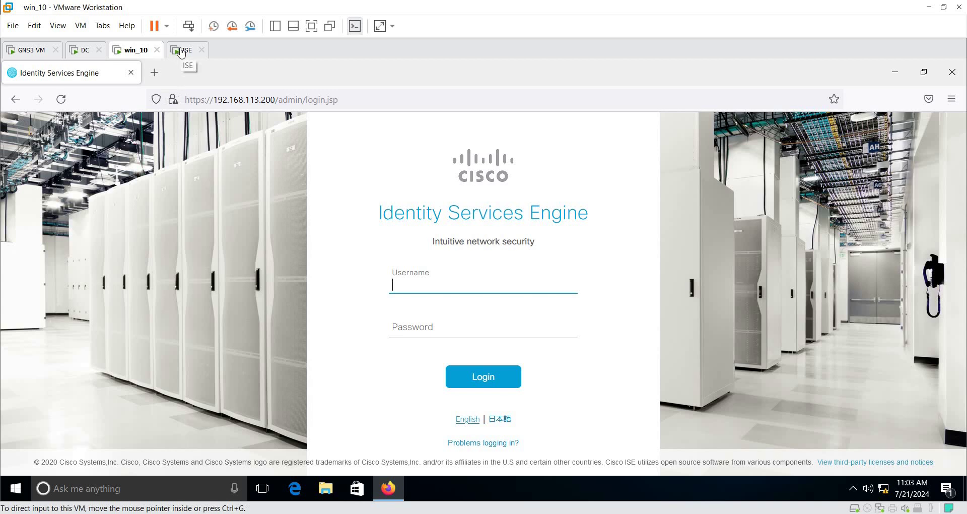
Step: View the ISE login page's site security info, then switch to the GNS3 Project0 topology
left_click(173, 100)
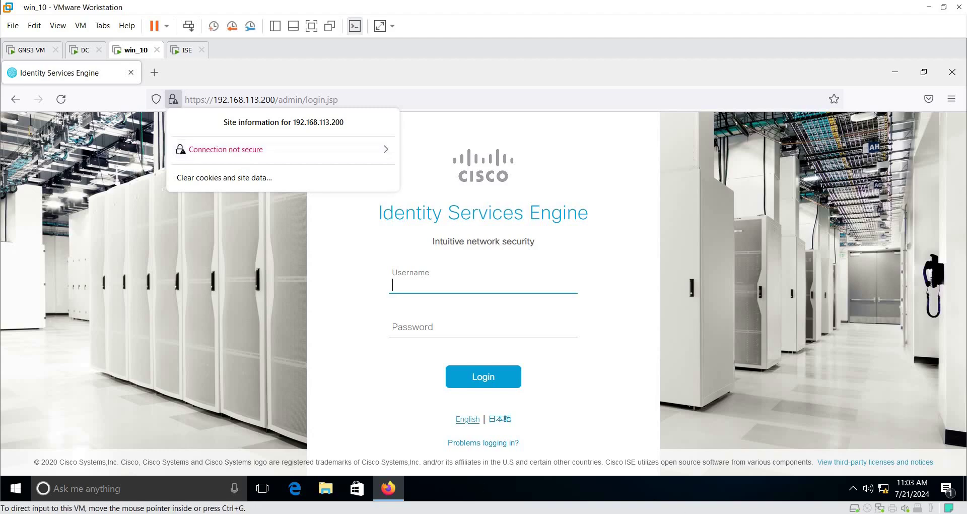
left_click(655, 506)
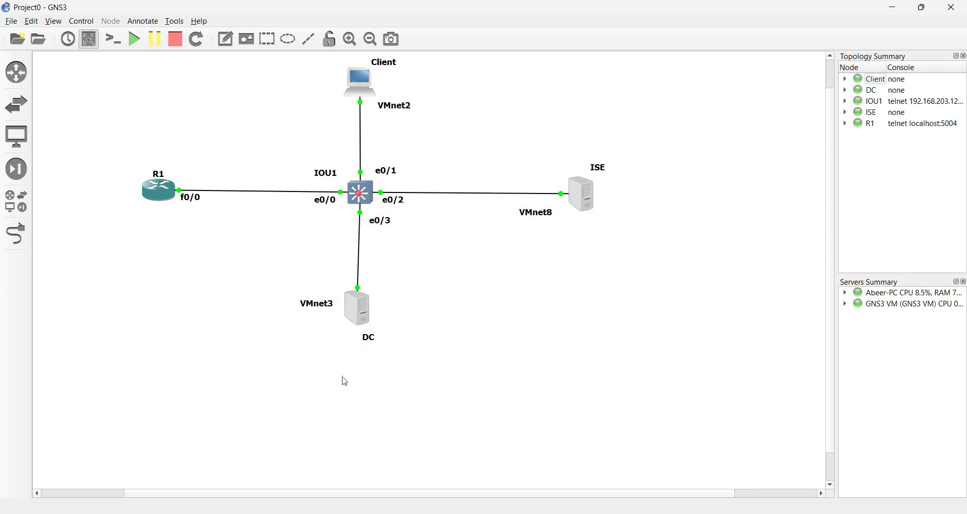
Step: Centre the DC label under its node and snip the GNS3 topology area
left_click_drag(368, 338, 360, 338)
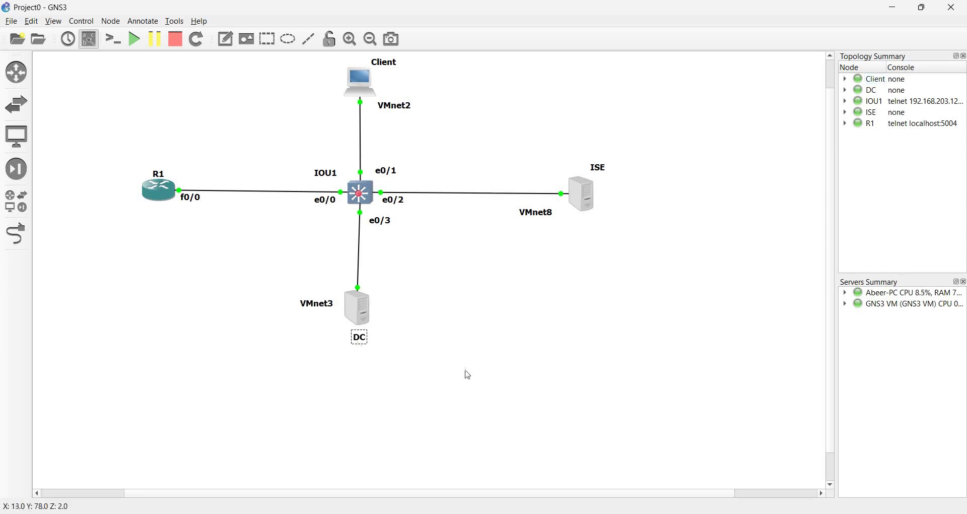
left_click(483, 377)
key("super+shift+s")
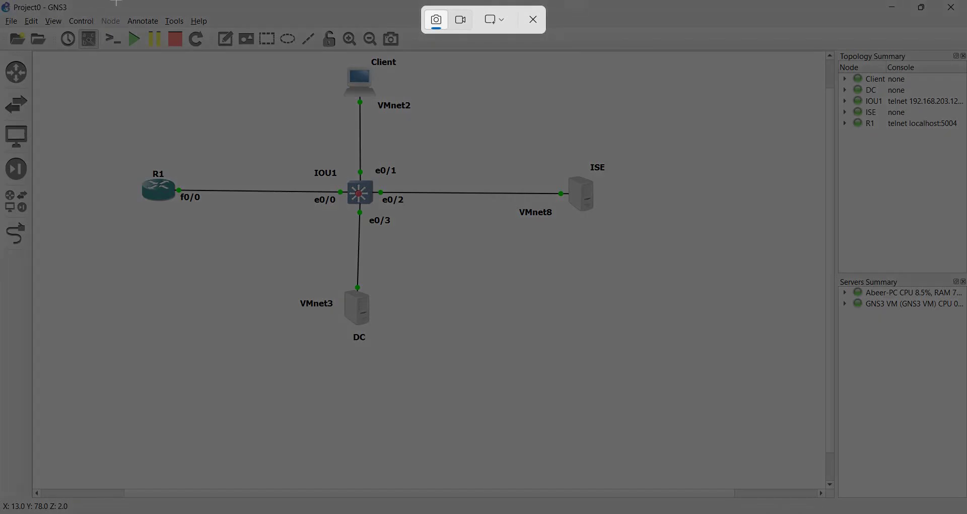
left_click_drag(108, 59, 666, 345)
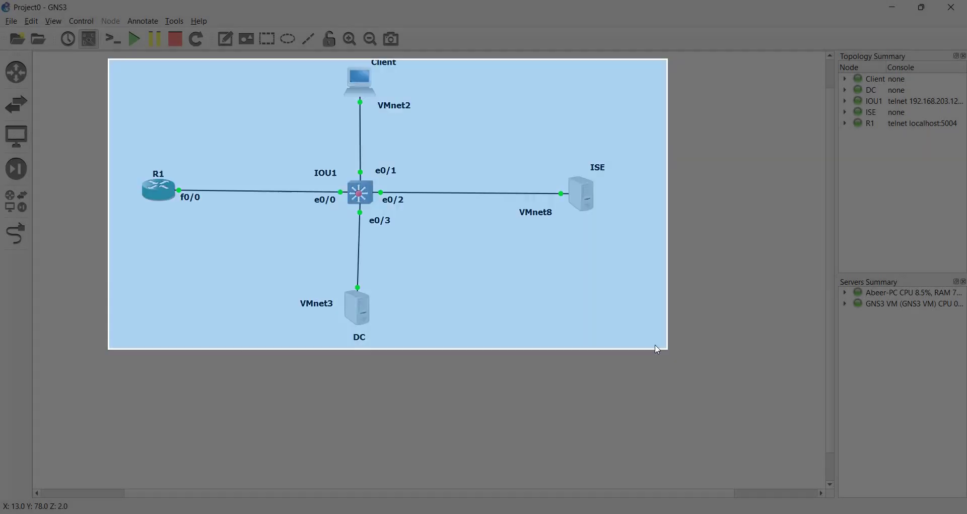
Step: Clear the Paint canvas and paste the topology snip, shifting it right and down
key("alt+Tab")
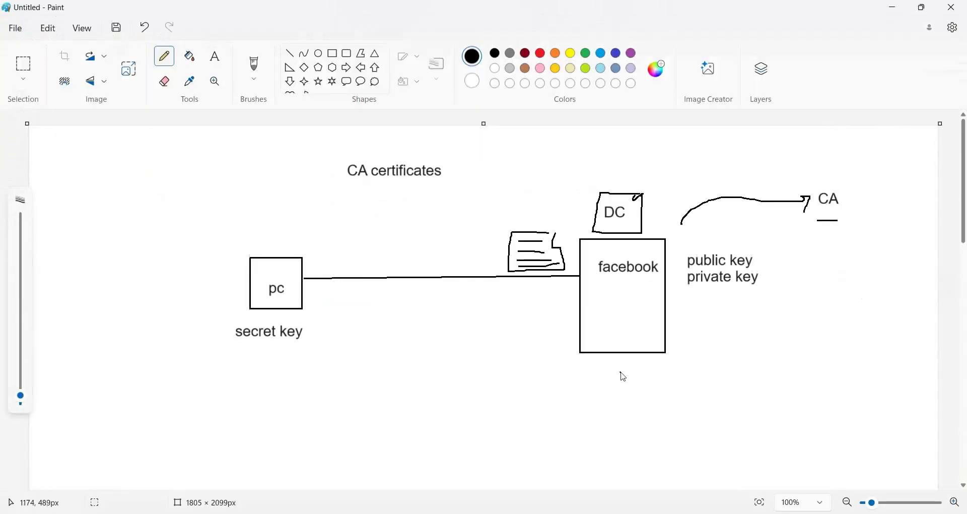
key("ctrl+a")
key("Delete")
key("ctrl+v")
left_click_drag(537, 354, 634, 372)
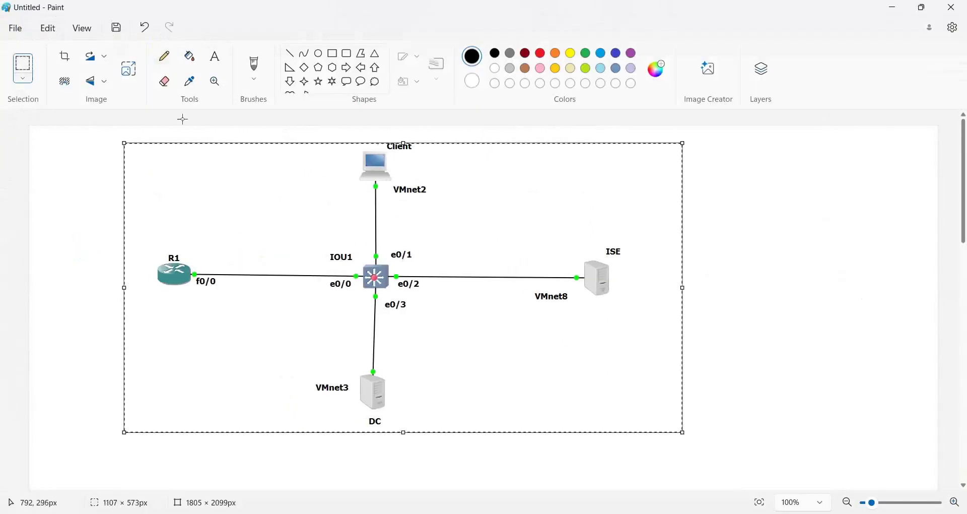
Step: Add a text note 'CA', '> public', '> private' right of the diagram, underlined with a pencil line
left_click(164, 57)
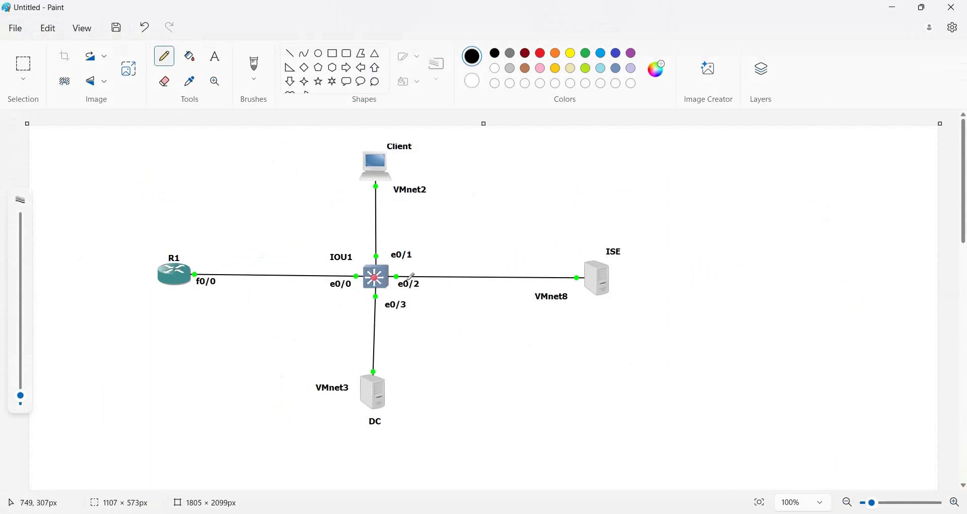
left_click(216, 68)
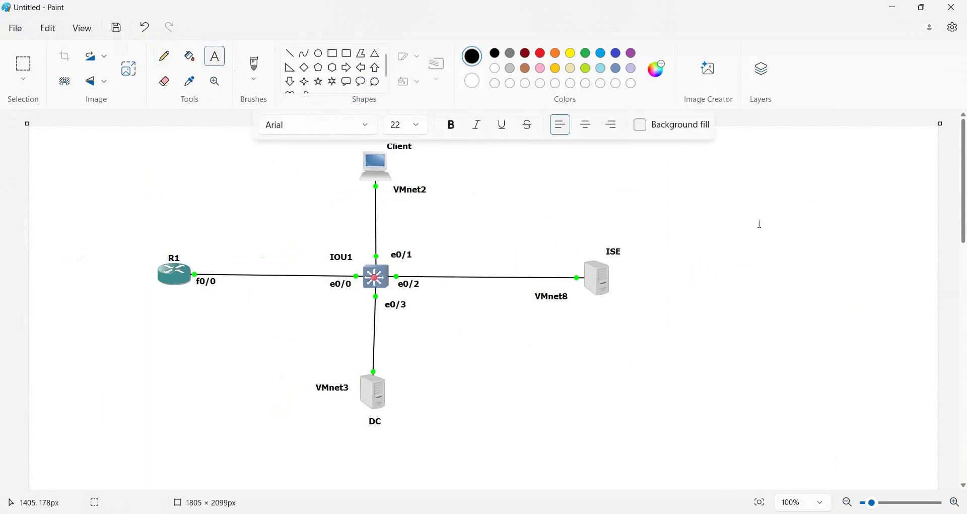
left_click(728, 182)
type("CA")
key("Return")
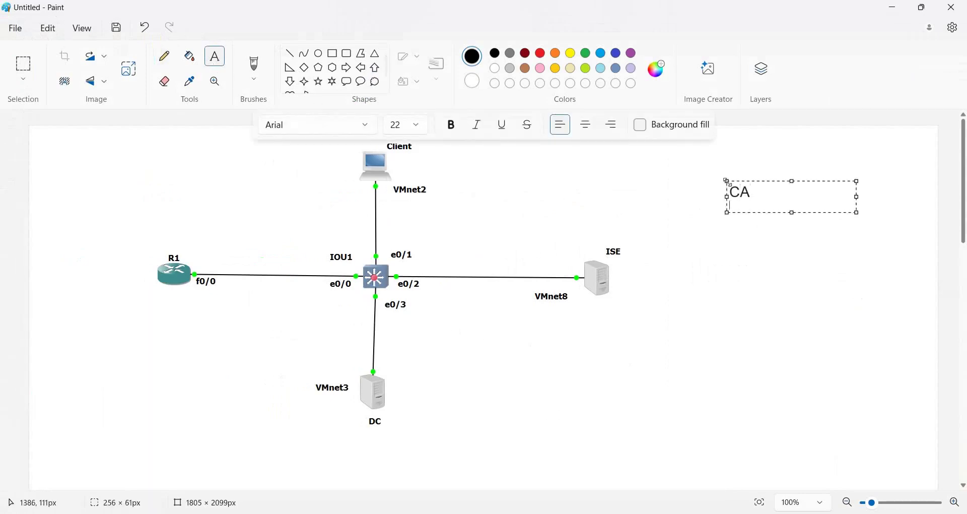
type("> public")
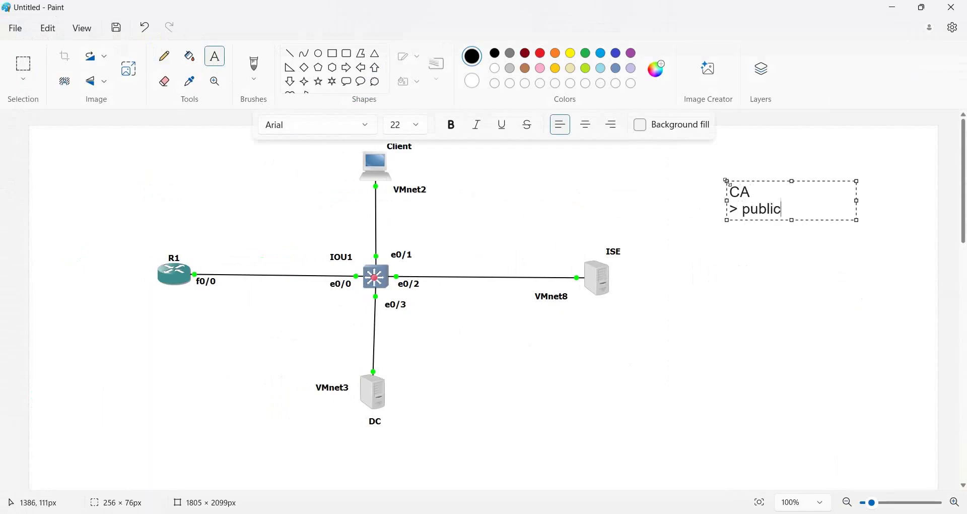
key("Return")
type("> ")
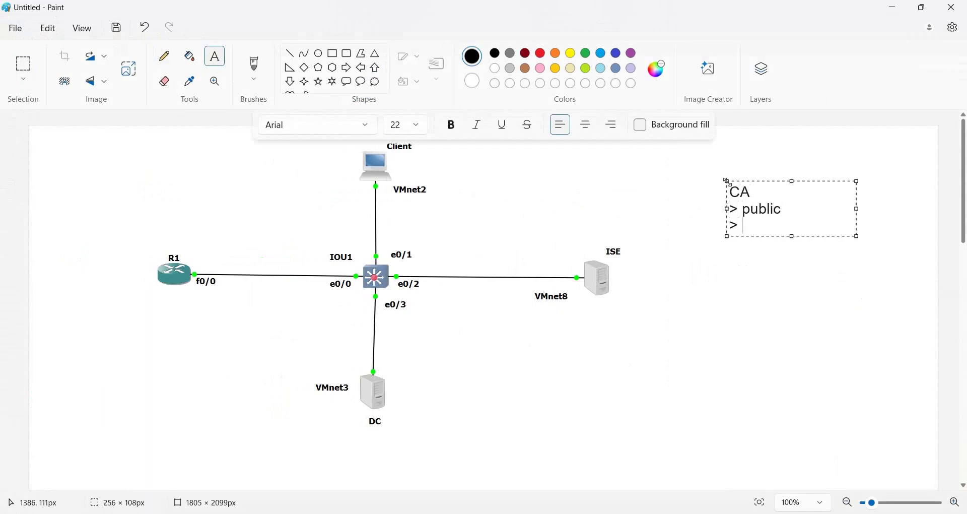
type("private")
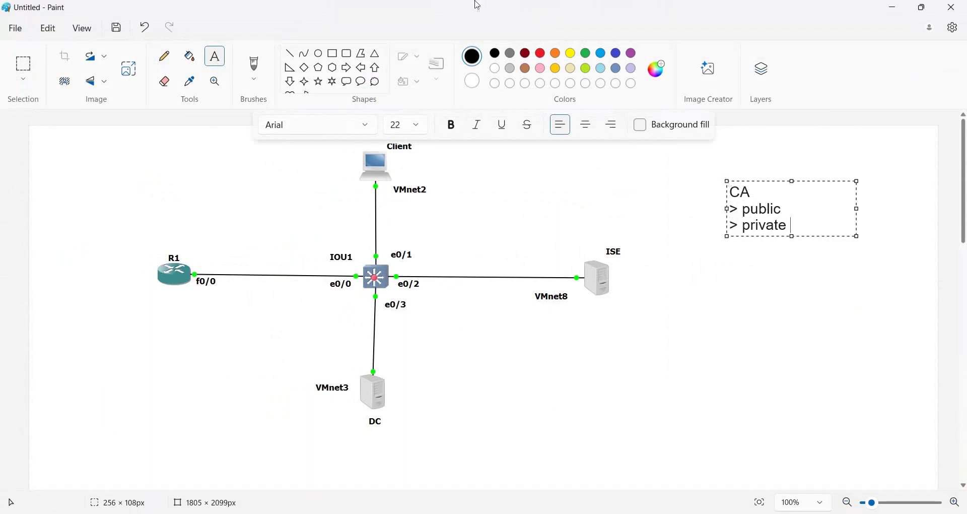
left_click(165, 55)
left_click_drag(747, 241, 779, 241)
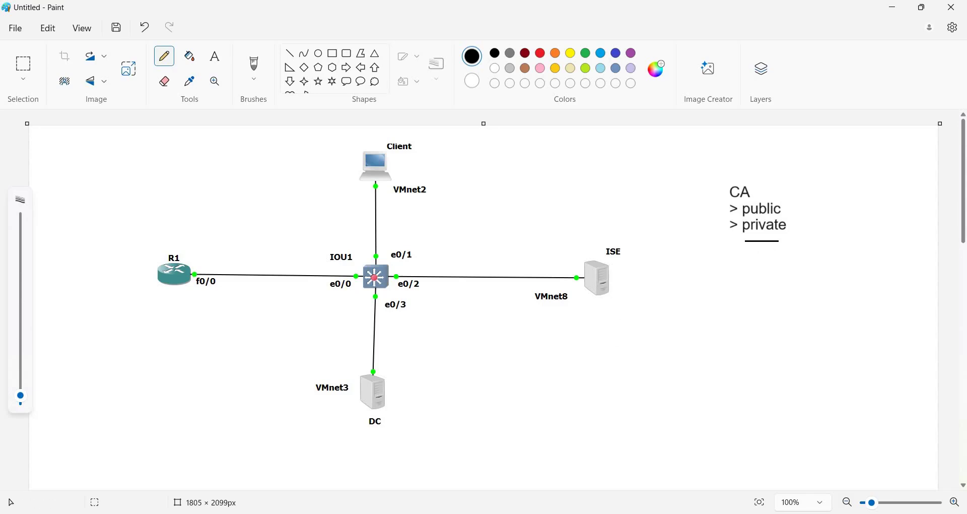
Step: Launch mmc from the Run prompt via the Win+X menu
key("super+x")
left_click(285, 454)
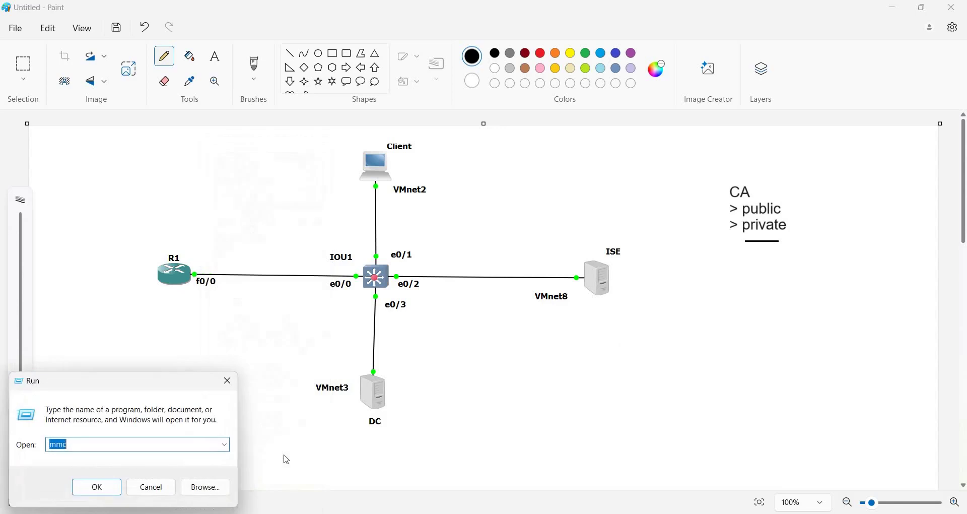
key("Return")
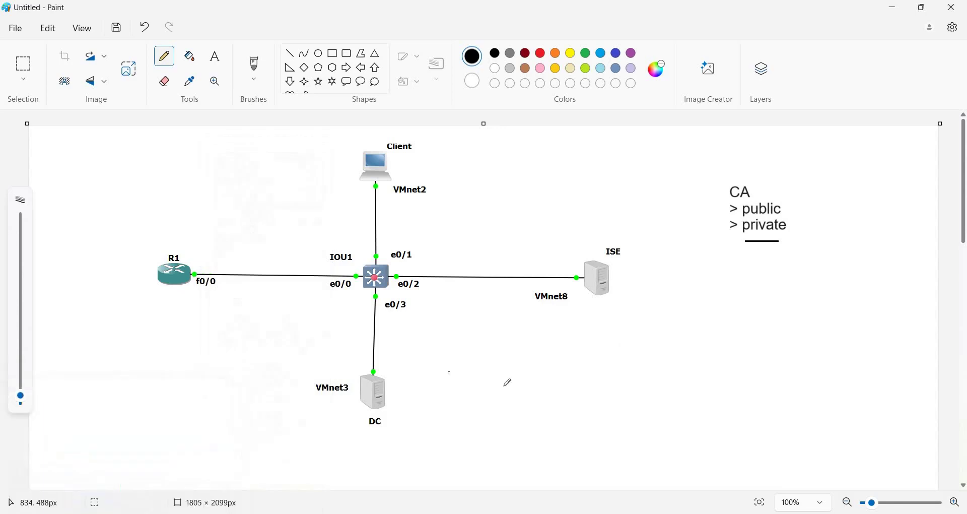
Step: Add the Certificates snap-in for the local computer account and maximize the console
left_click(44, 44)
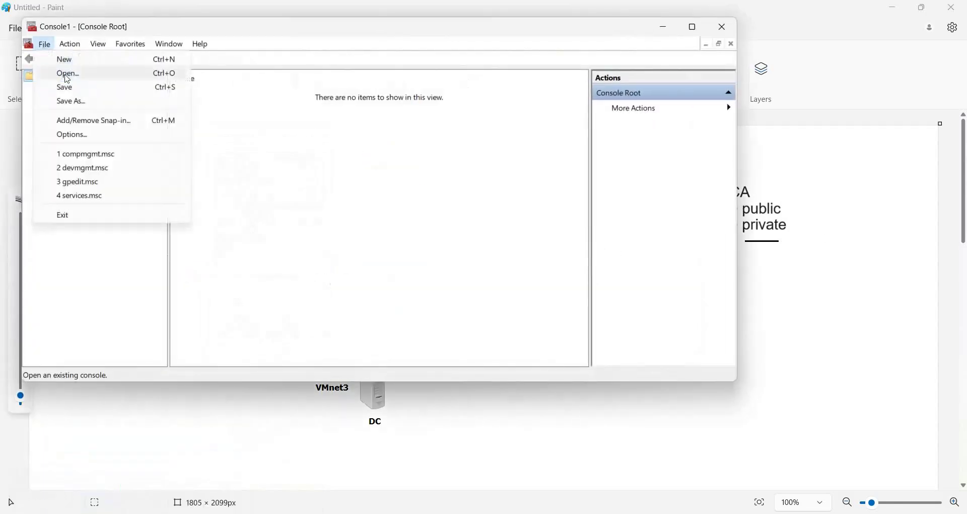
left_click(106, 130)
left_click(214, 149)
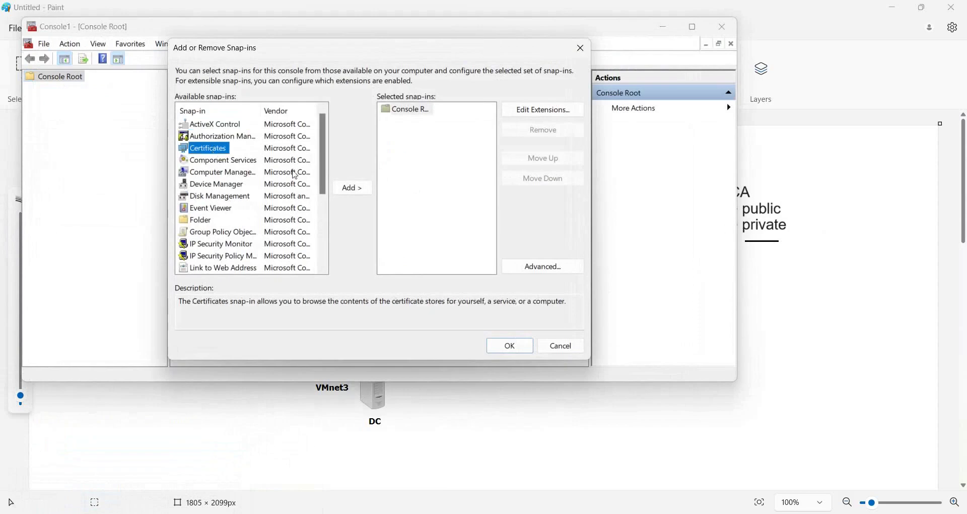
left_click(361, 190)
left_click(228, 128)
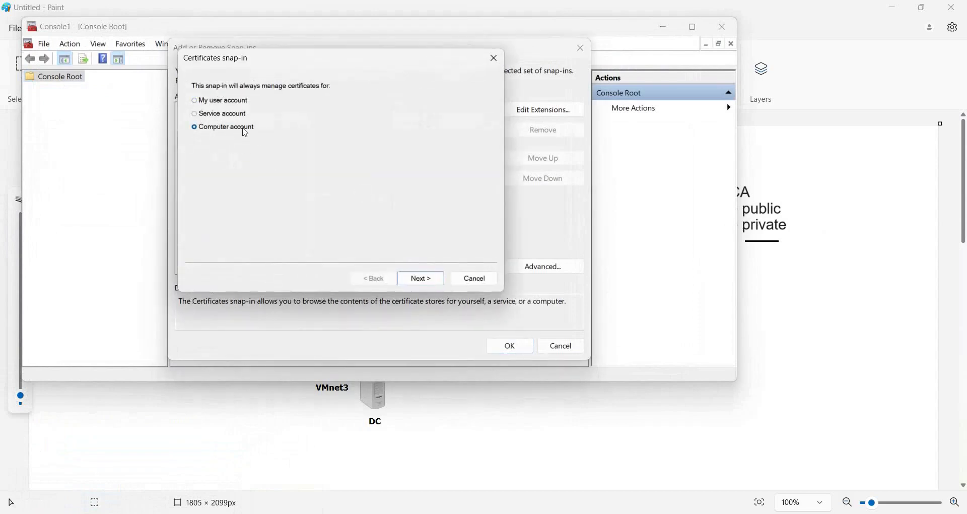
left_click(426, 281)
left_click(429, 281)
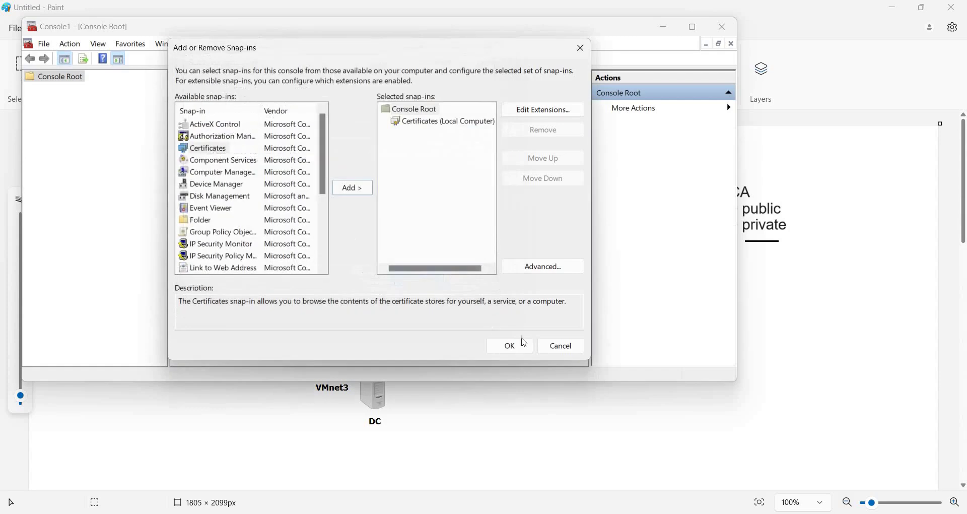
left_click(524, 346)
left_click(693, 27)
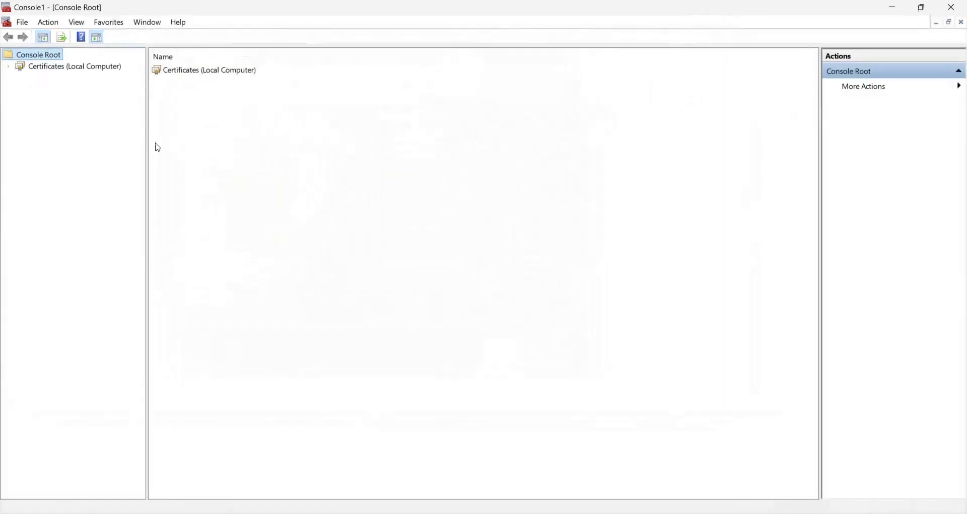
Step: Expand Certificates (Local Computer) to list the Trusted Root Certification Authorities certificates
left_click_drag(146, 136, 185, 135)
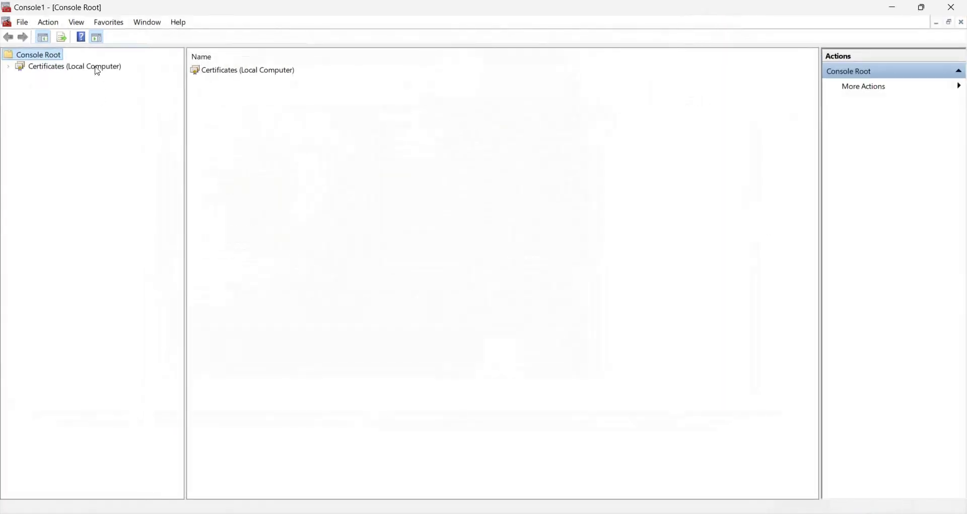
double_click(96, 67)
double_click(84, 90)
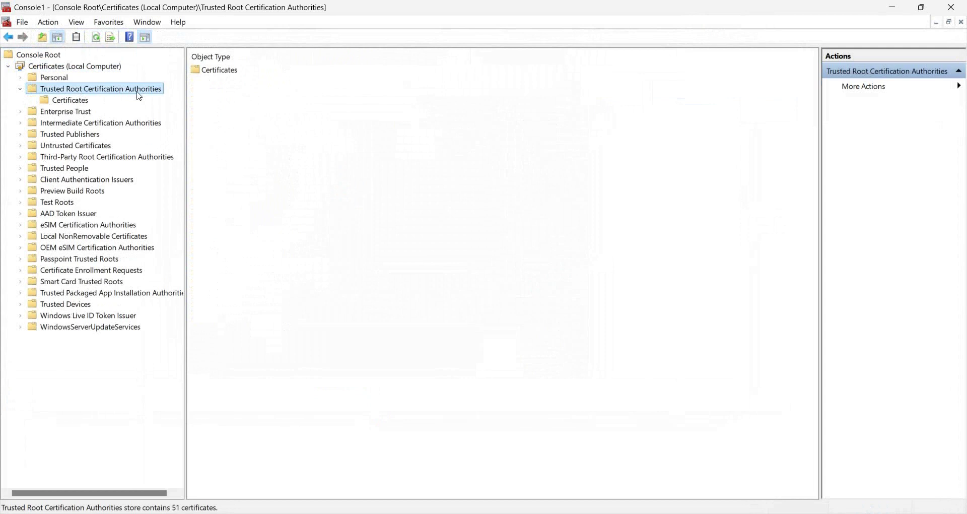
left_click(68, 101)
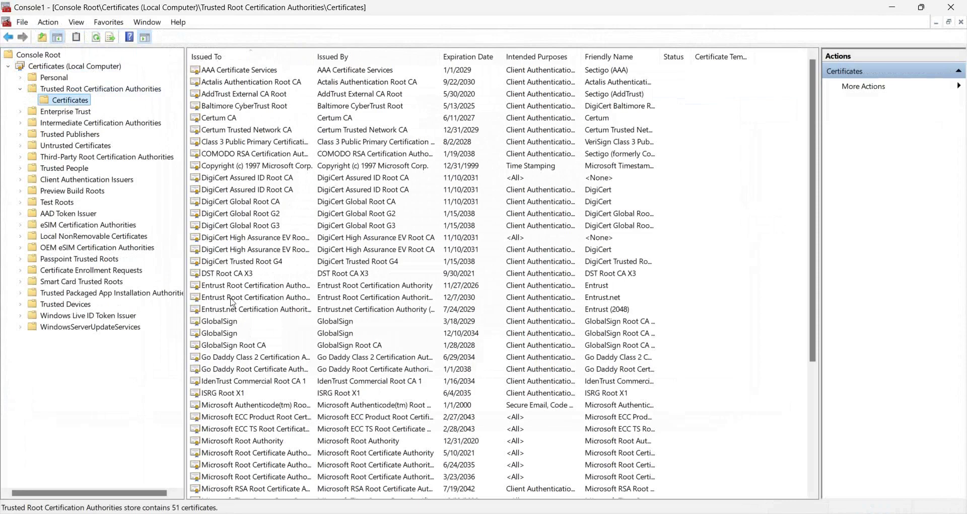
Step: Inspect the root certificates, confirming tshoot-PDC-CA is listed, then close the console
left_click(230, 265)
scroll(230, 267, "down", 5)
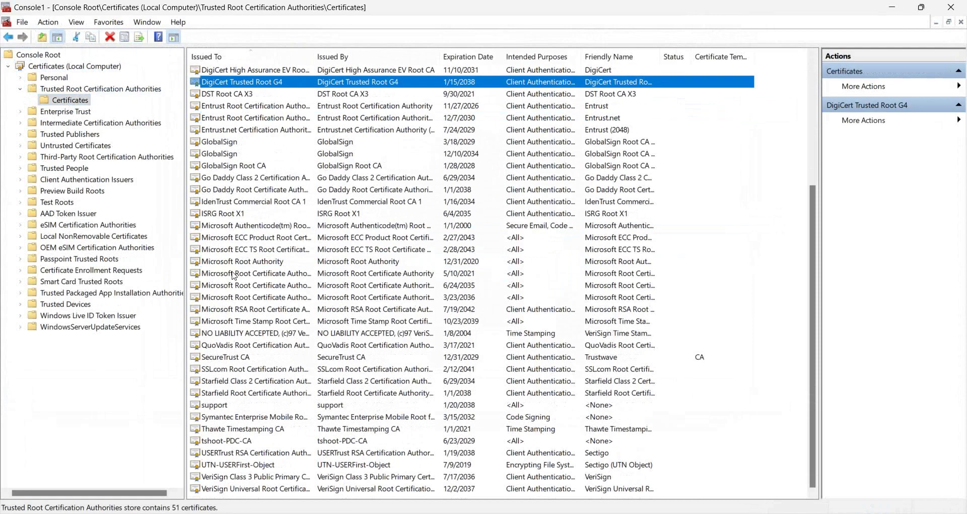
left_click(224, 489)
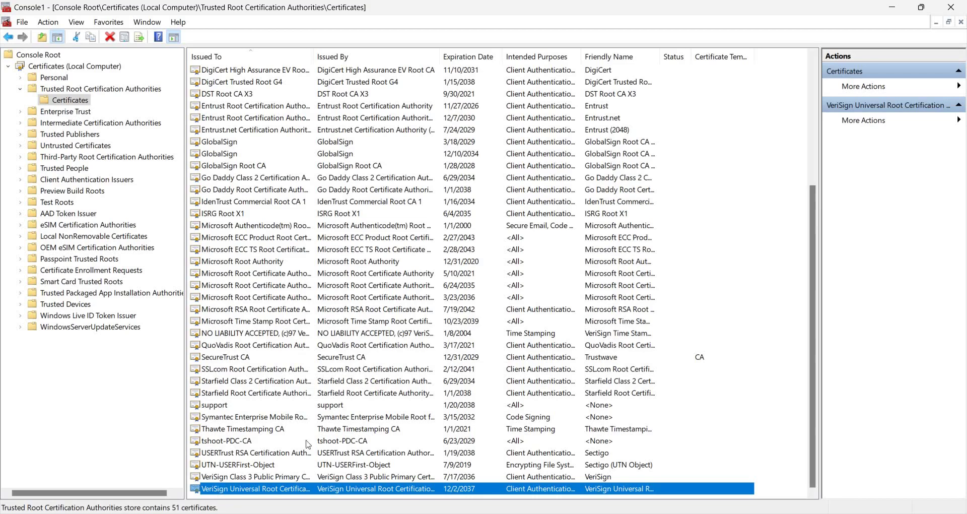
left_click(230, 441)
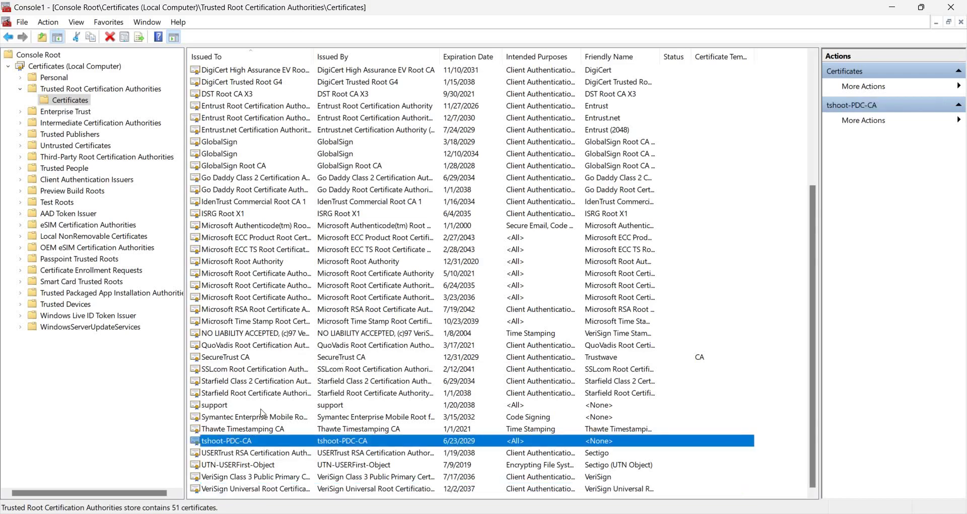
scroll(274, 396, "up", 5)
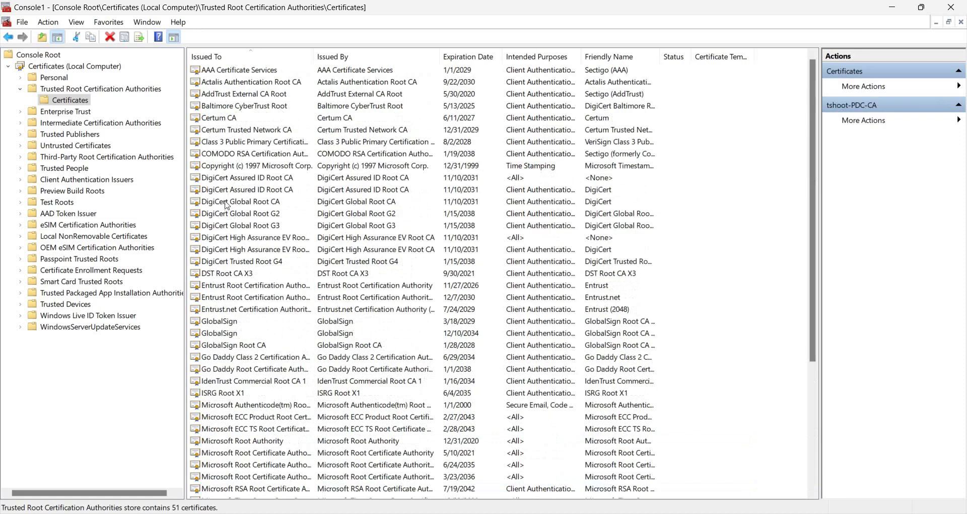
left_click(229, 190)
left_click(240, 202)
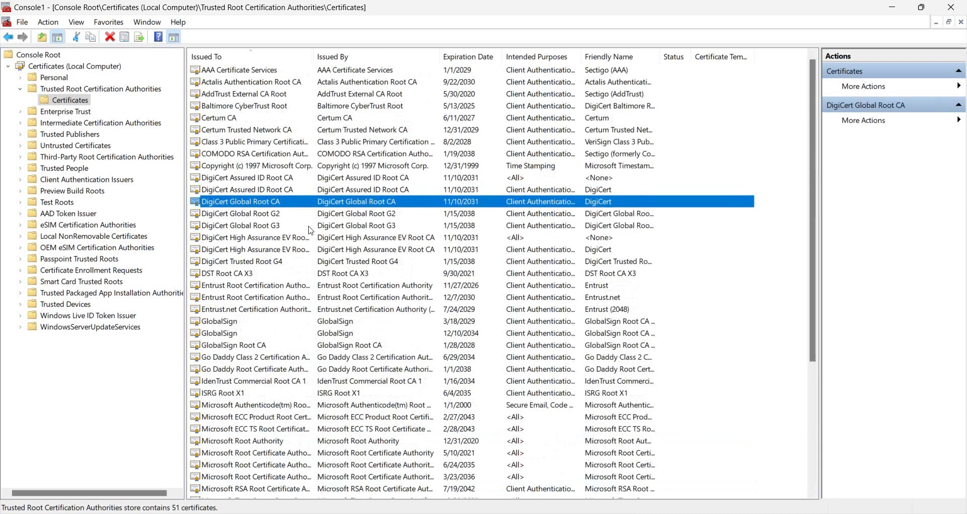
left_click(951, 7)
Step: Close the certificate console without saving and search Firefox settings for 'cert'
left_click(477, 298)
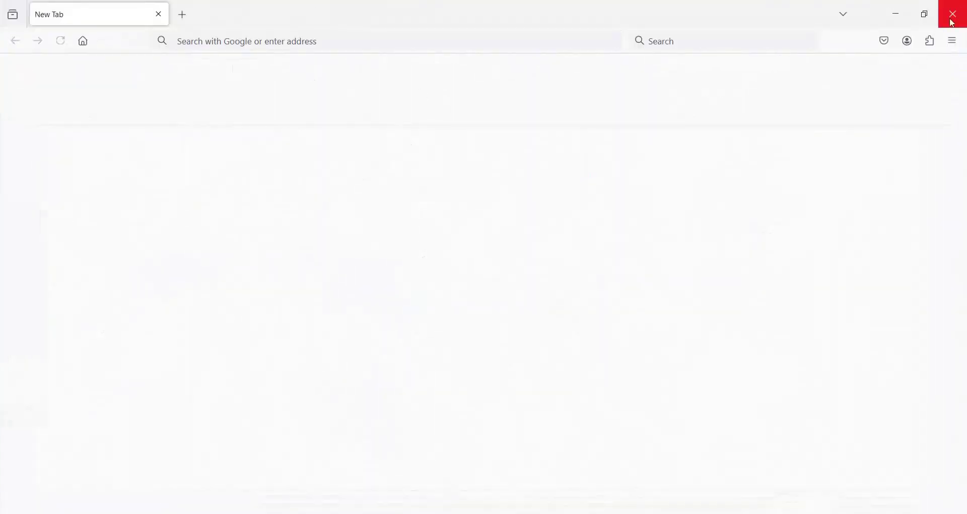
left_click(955, 41)
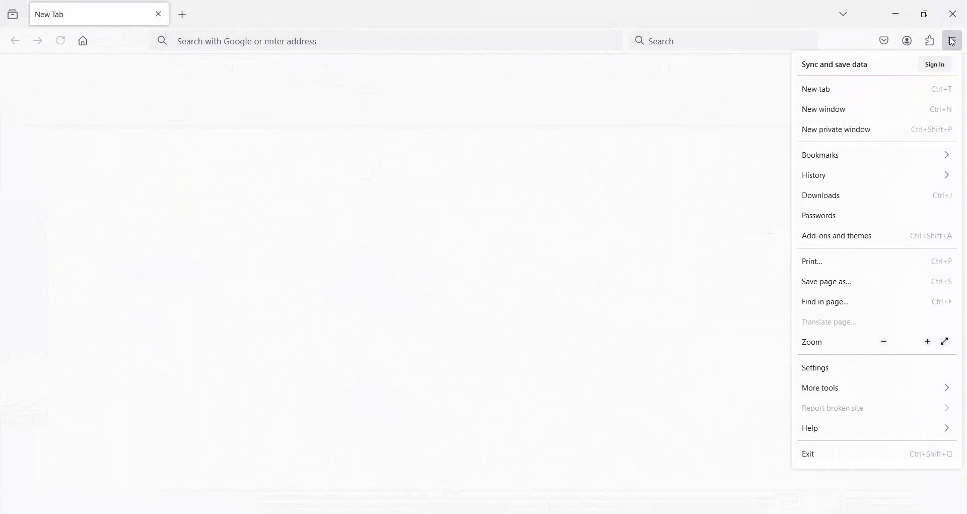
left_click(825, 371)
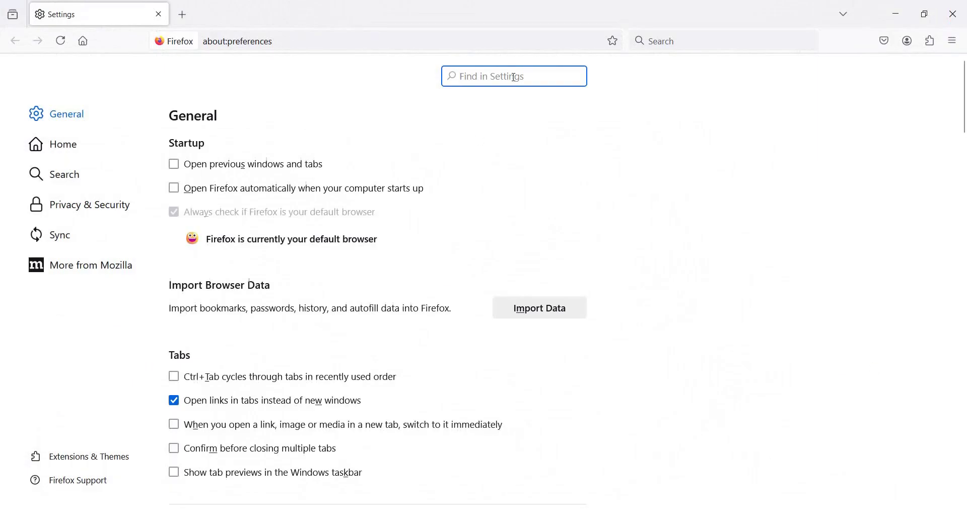
type("cert")
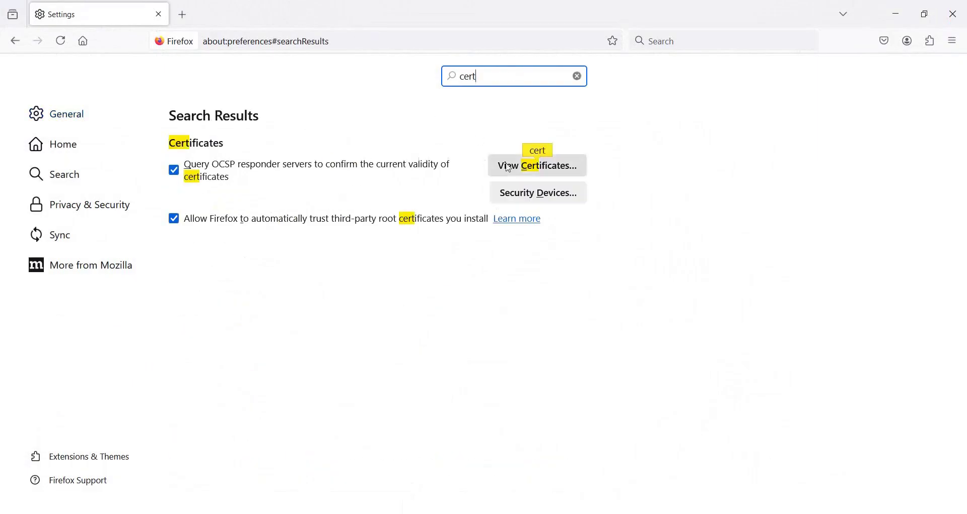
Step: Browse Firefox's trusted certificate authorities list, close it, and return to the Paint diagram
left_click(529, 166)
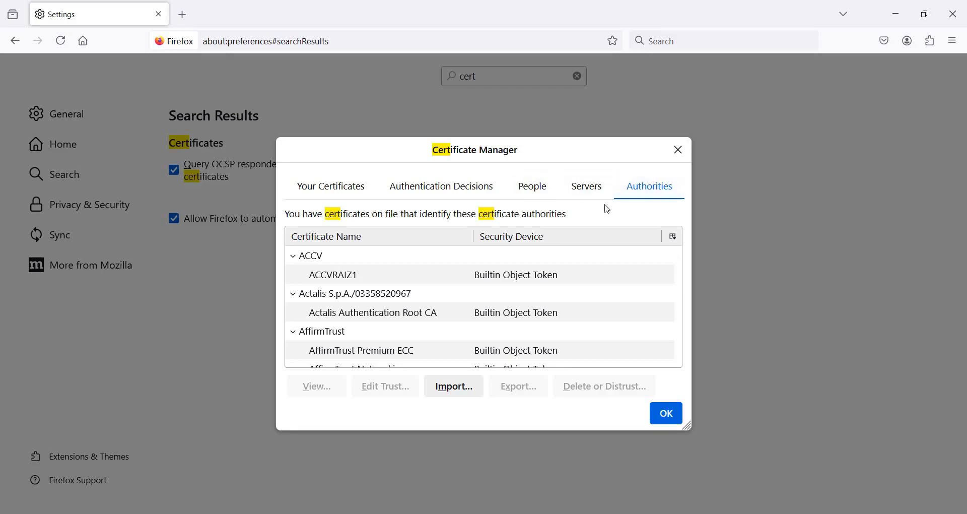
scroll(536, 295, "down", 10)
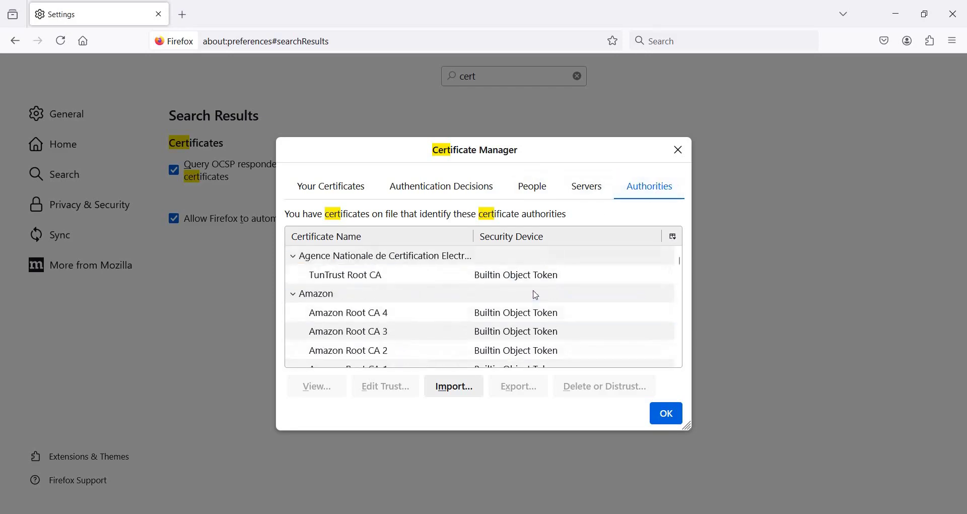
scroll(537, 295, "down", 5)
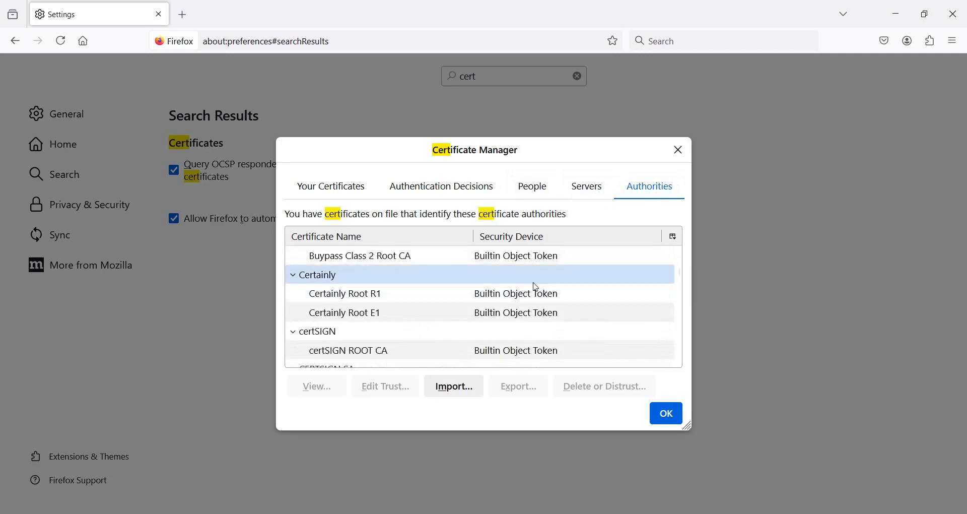
scroll(491, 306, "down", 3)
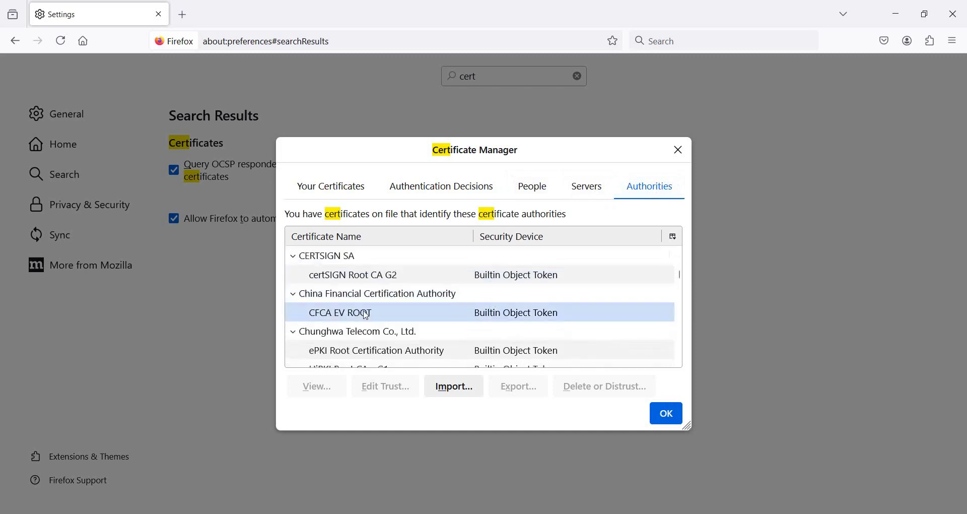
scroll(366, 314, "down", 1)
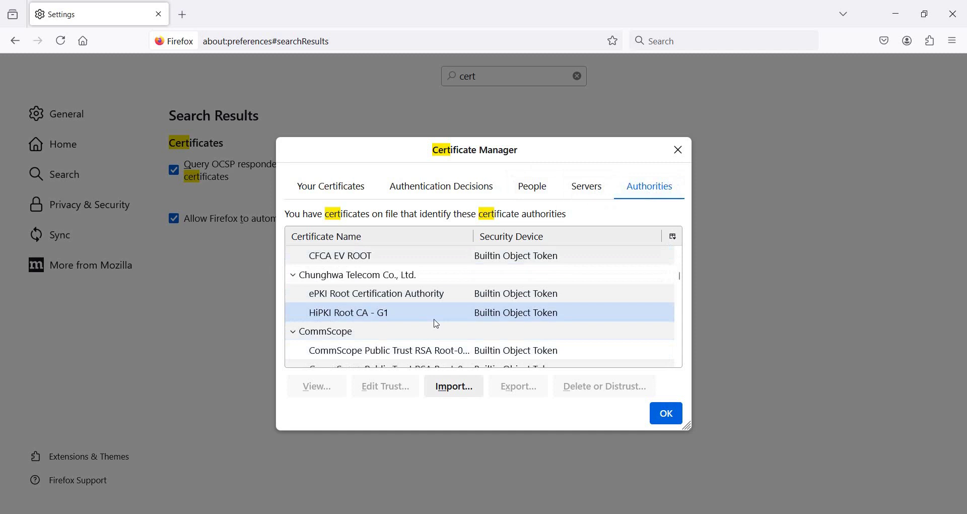
left_click(678, 150)
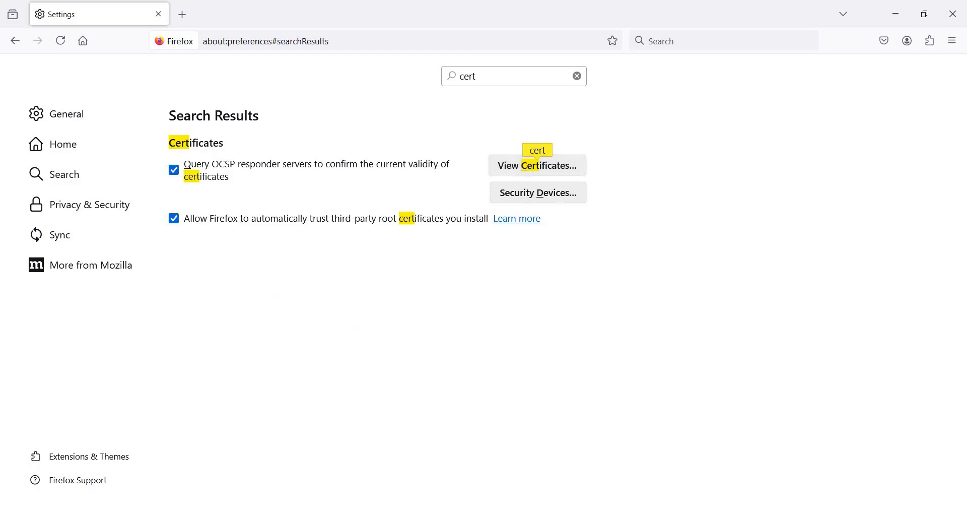
key("alt+Tab")
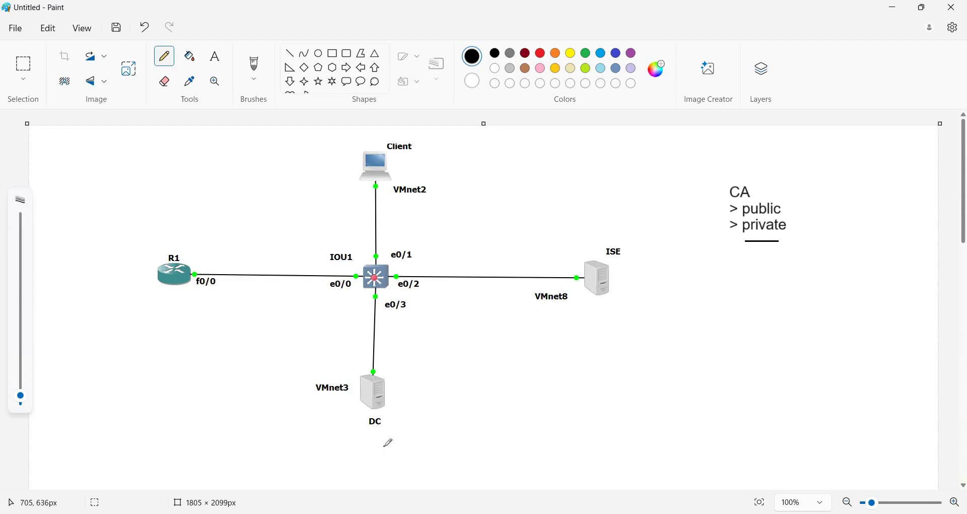
Step: Sketch two stray strokes on the diagram, then undo them
left_click_drag(376, 449, 391, 449)
mouse_move(390, 287)
left_mouse_down()
mouse_move(467, 404)
mouse_move(485, 392)
mouse_move(469, 398)
left_mouse_up()
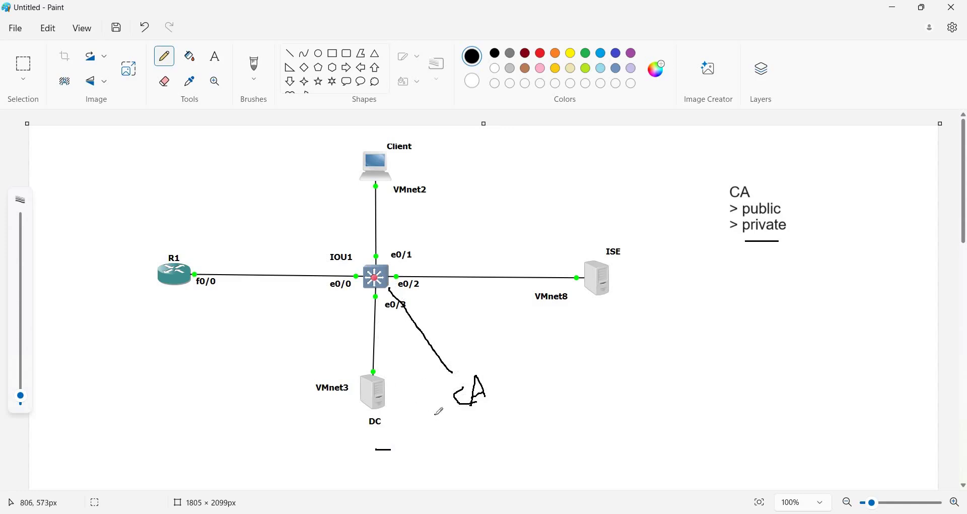
key("ctrl+z")
key("ctrl+z")
key("ctrl+z")
key("ctrl+z")
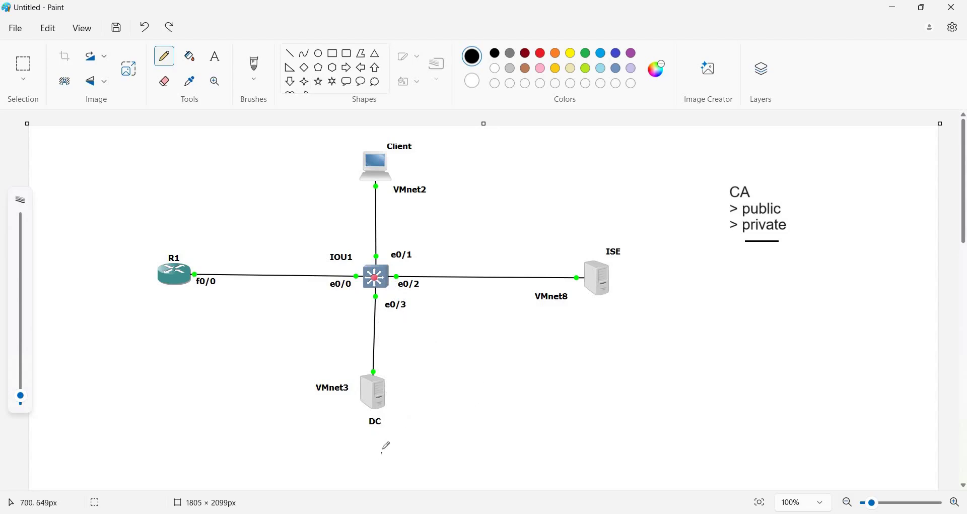
Step: Add a '+ CA' text label below the DC server
left_click(215, 56)
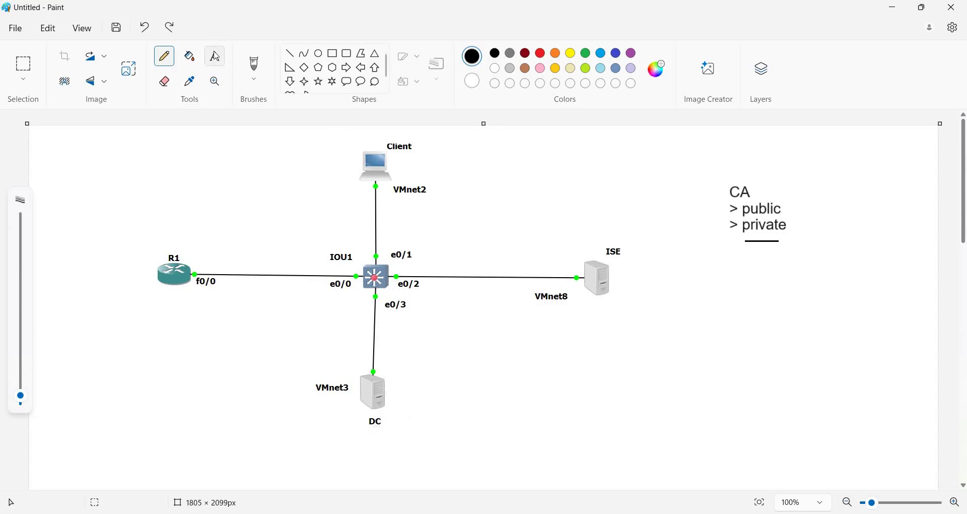
left_click(360, 438)
type("+ ")
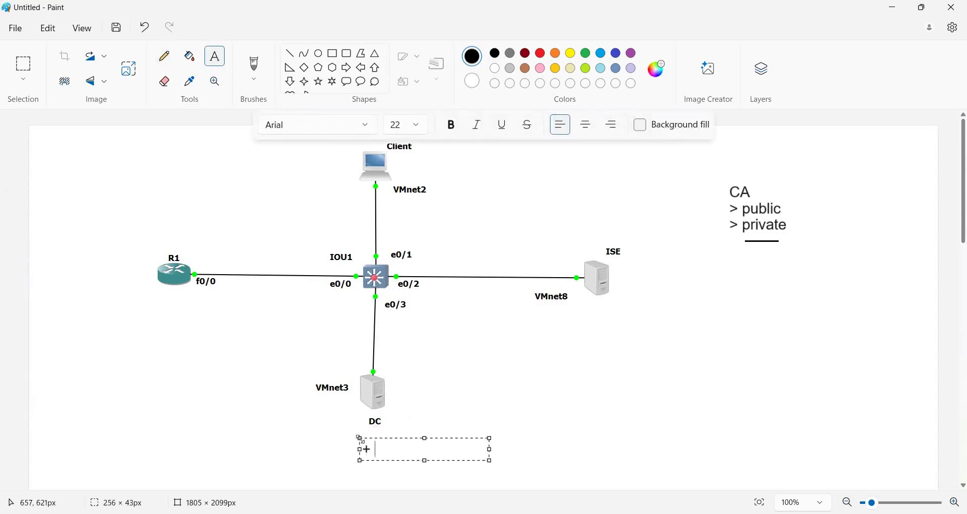
type("CA")
left_click(488, 317)
Step: Draw a curved arrow from VMnet8 down to DC, underline '+ CA', and bring up the DC VM
left_click(176, 67)
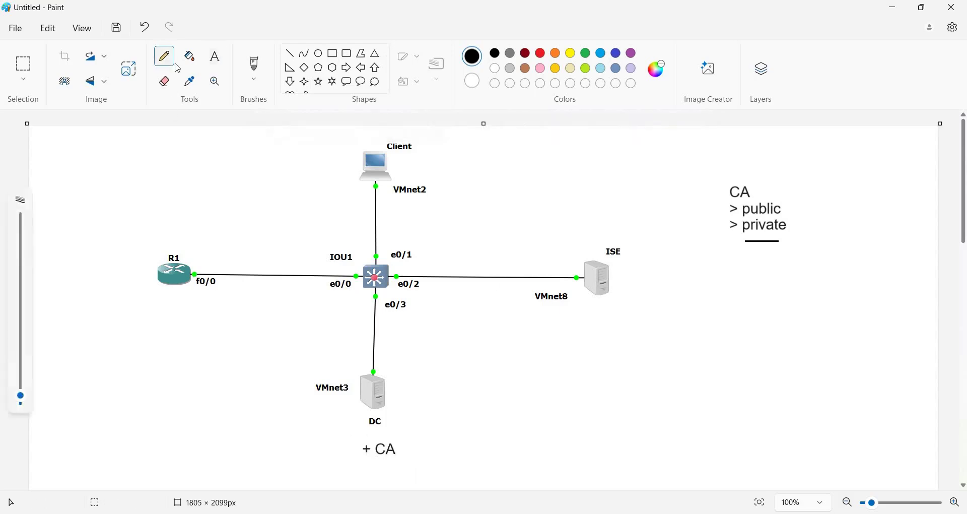
mouse_move(574, 304)
left_mouse_down()
mouse_move(434, 385)
mouse_move(418, 412)
mouse_move(434, 416)
left_mouse_up()
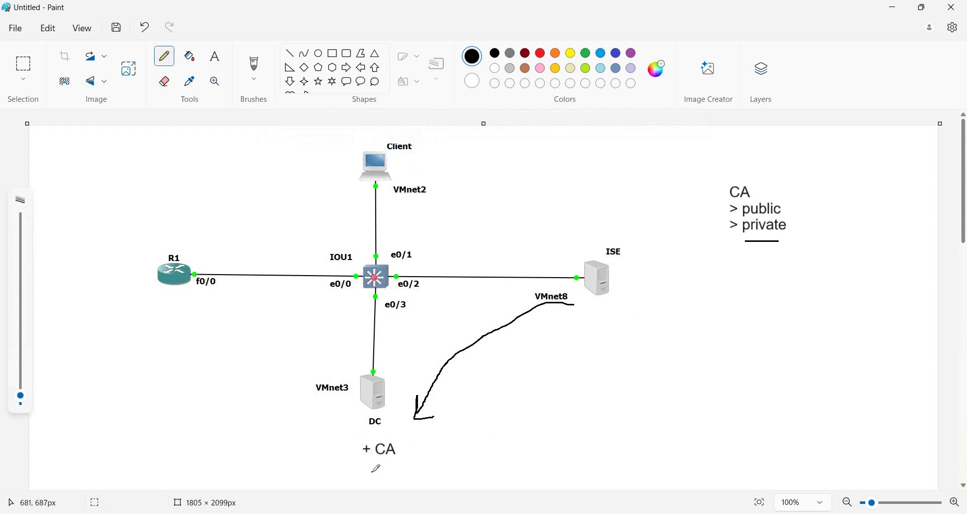
left_click_drag(406, 461, 390, 461)
left_click(576, 457)
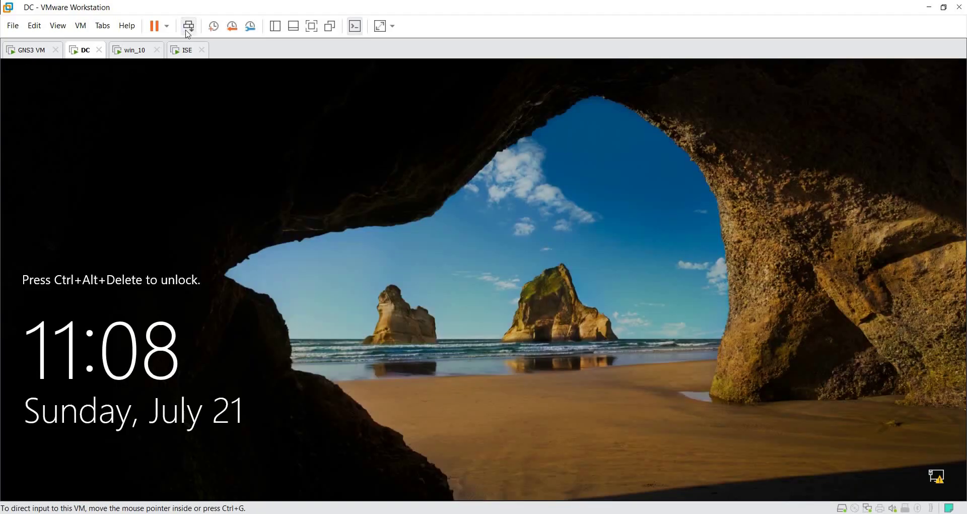
Step: Sign in to the DC virtual machine with the administrator password
left_click(189, 26)
type("P@ssw0rd")
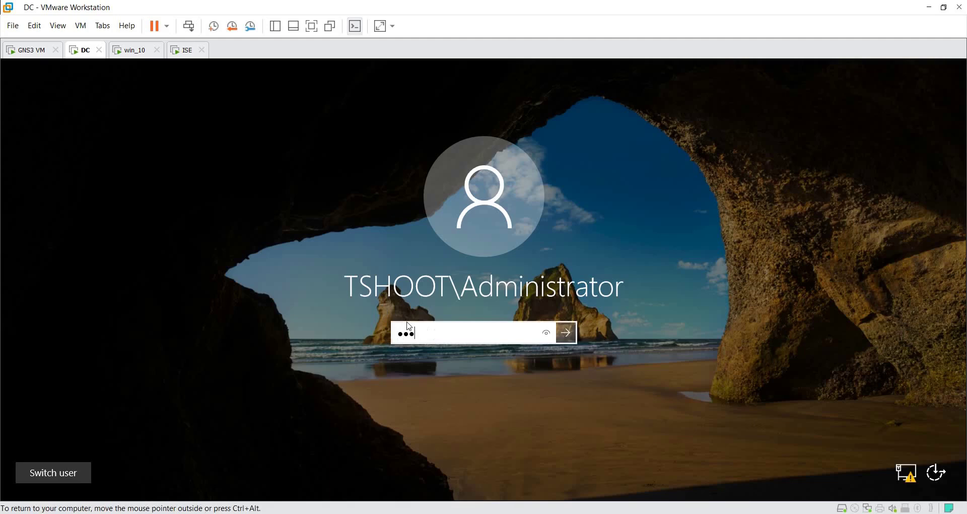
key("Return")
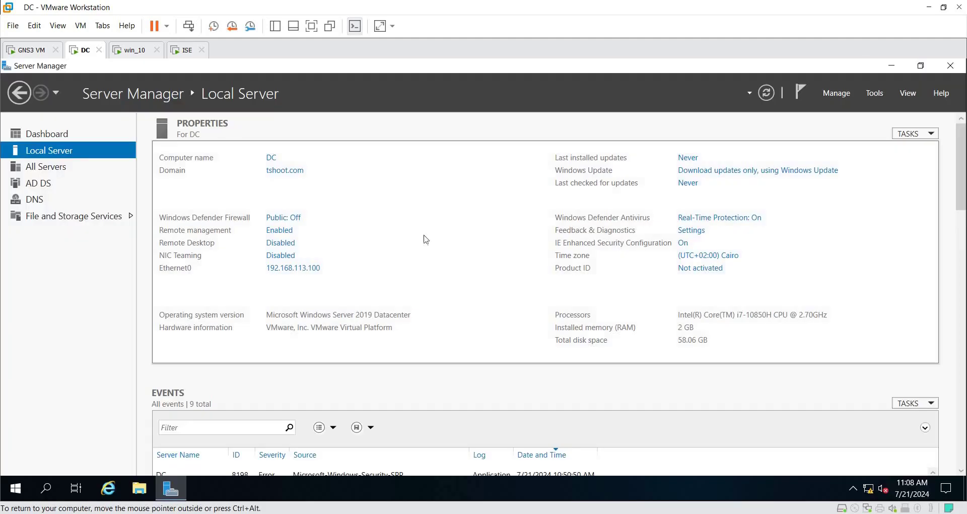
Step: In Add Roles and Features on DC, select Active Directory Certificate Services with its management tools
left_click(836, 93)
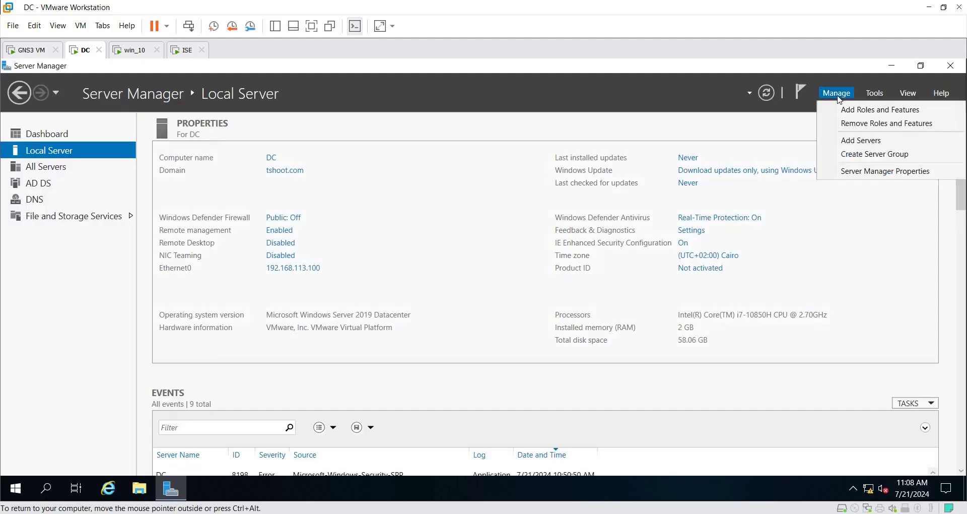
left_click(842, 108)
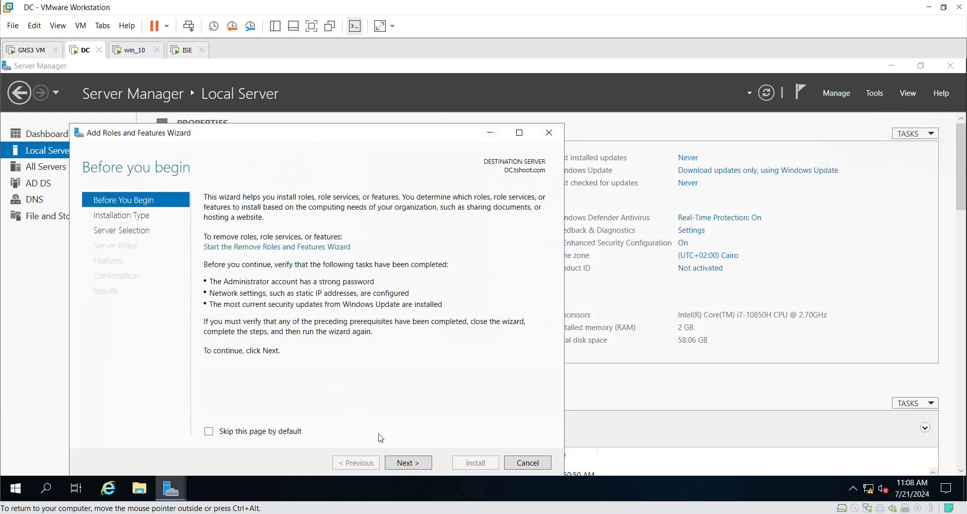
left_click(421, 466)
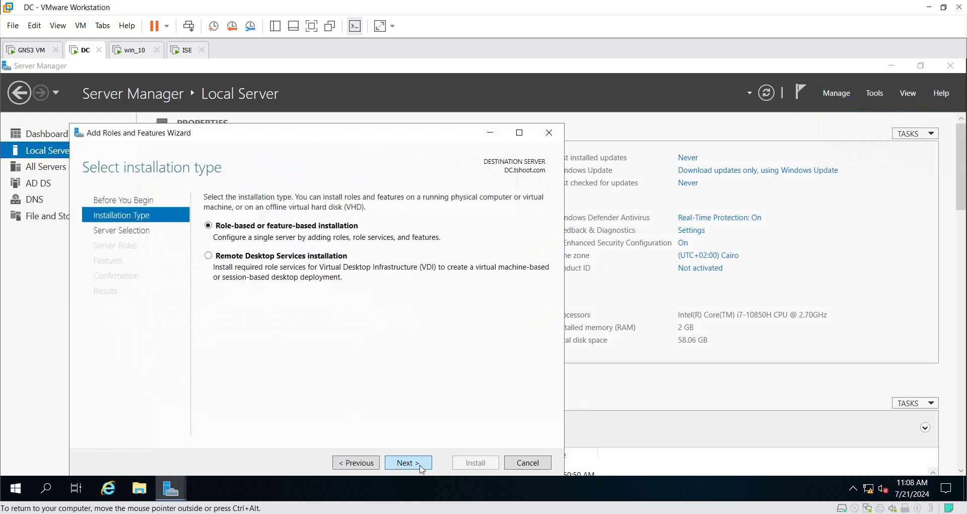
left_click(421, 467)
left_click(421, 466)
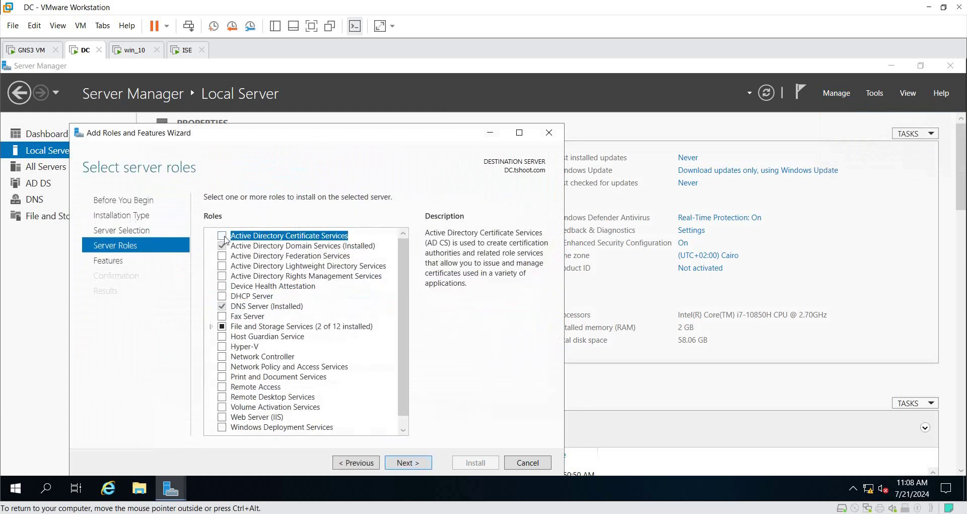
left_click(224, 237)
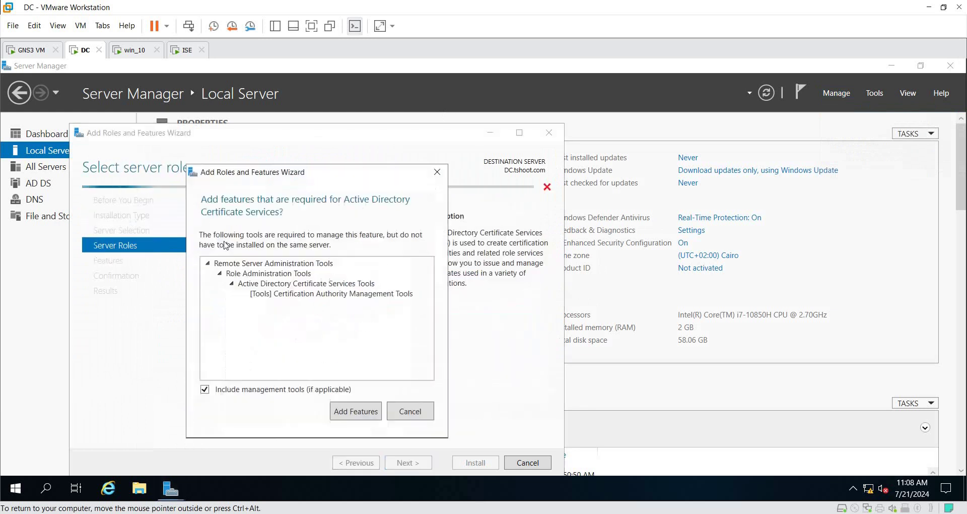
left_click(359, 413)
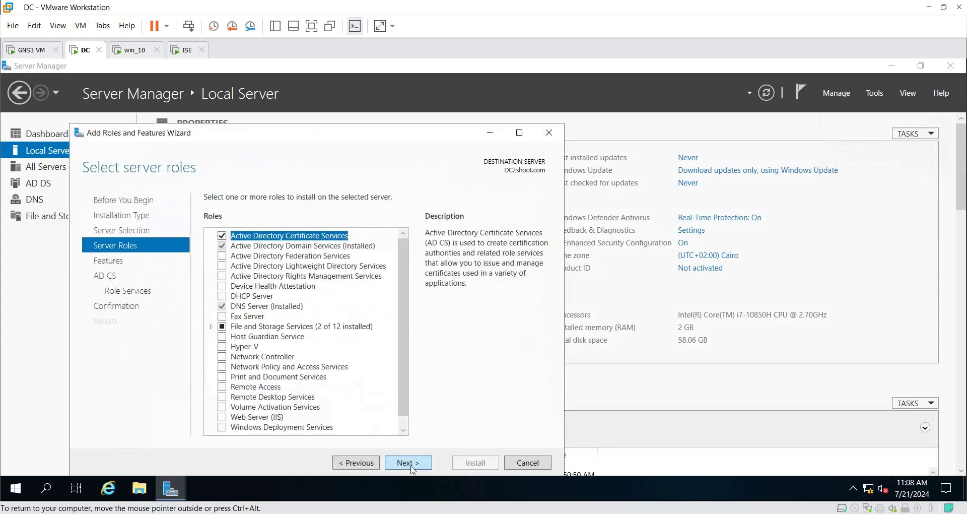
left_click(411, 467)
left_click(411, 467)
left_click(411, 466)
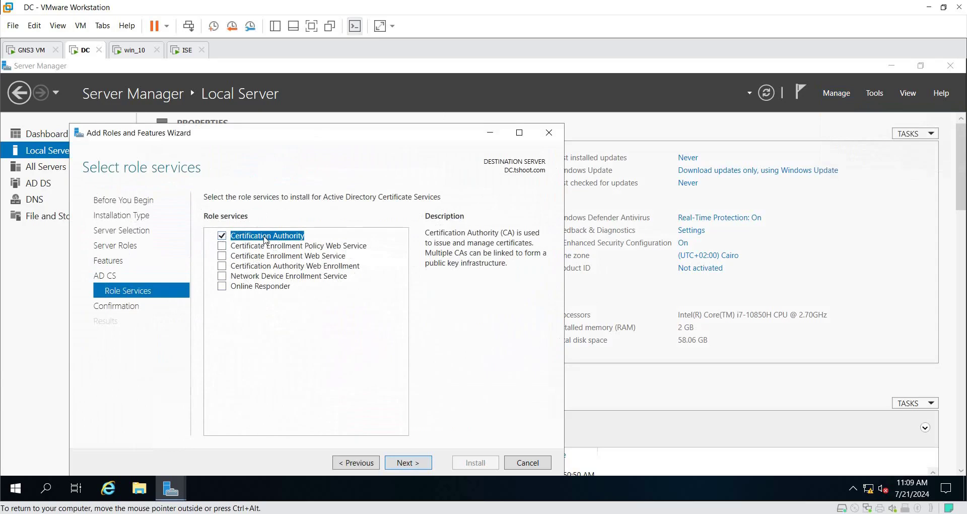
Step: Add the Certification Authority Web Enrollment role service with its required Web Server (IIS) features
left_click(285, 267)
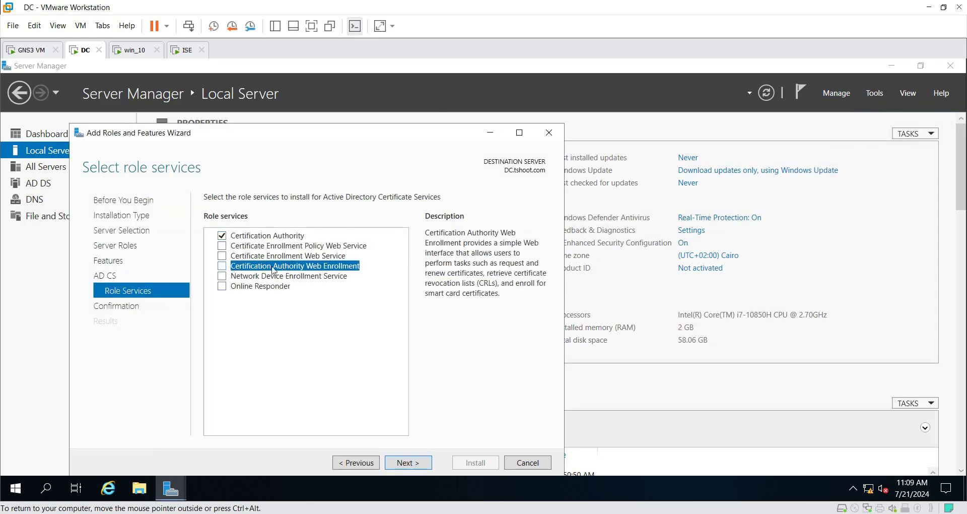
left_click(222, 266)
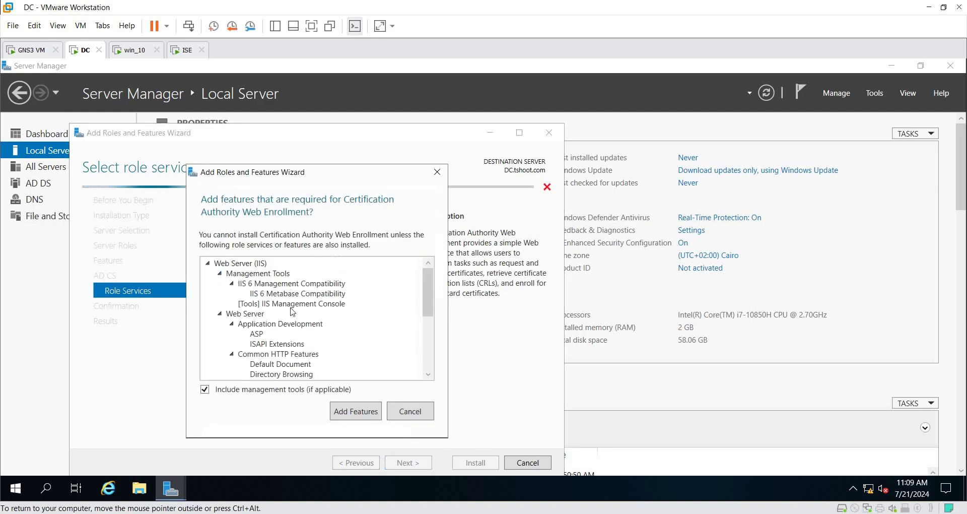
left_click(264, 267)
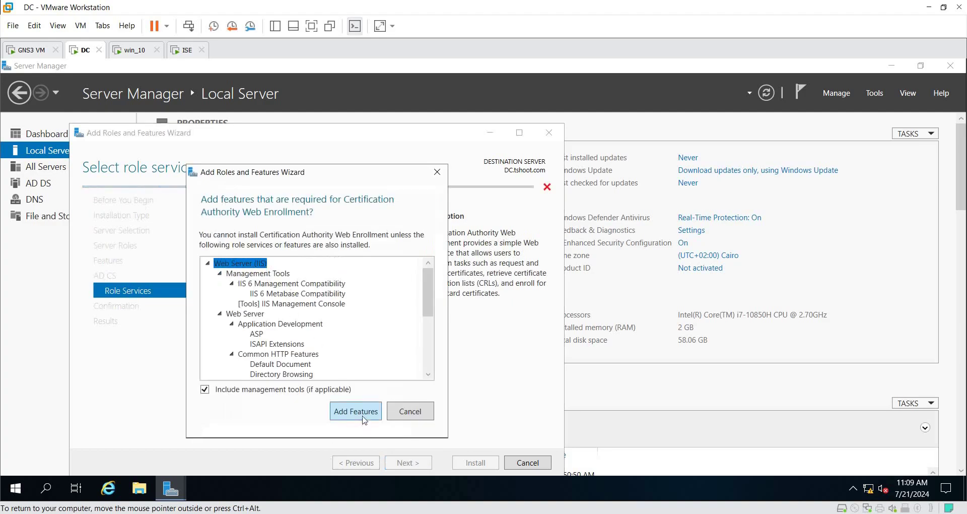
left_click(361, 413)
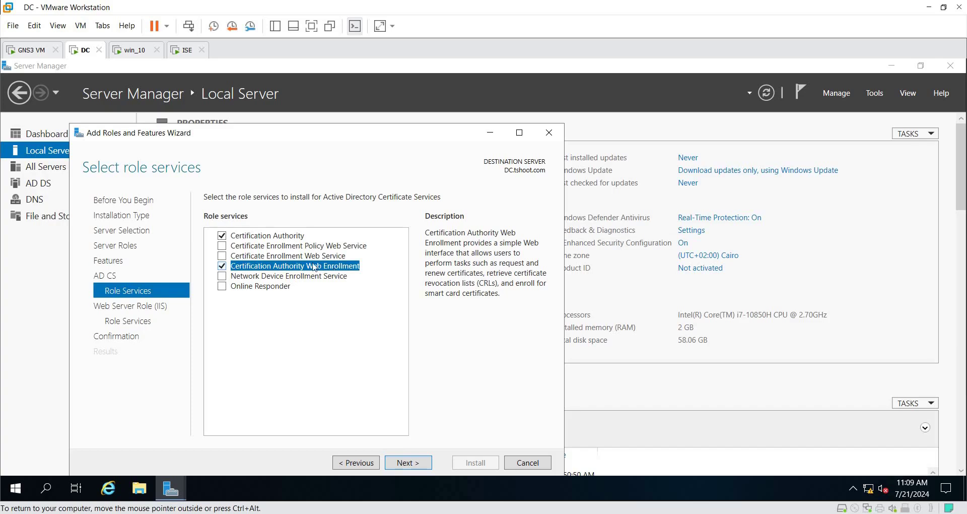
Step: Keep the default IIS role services and start the installation
left_click(414, 466)
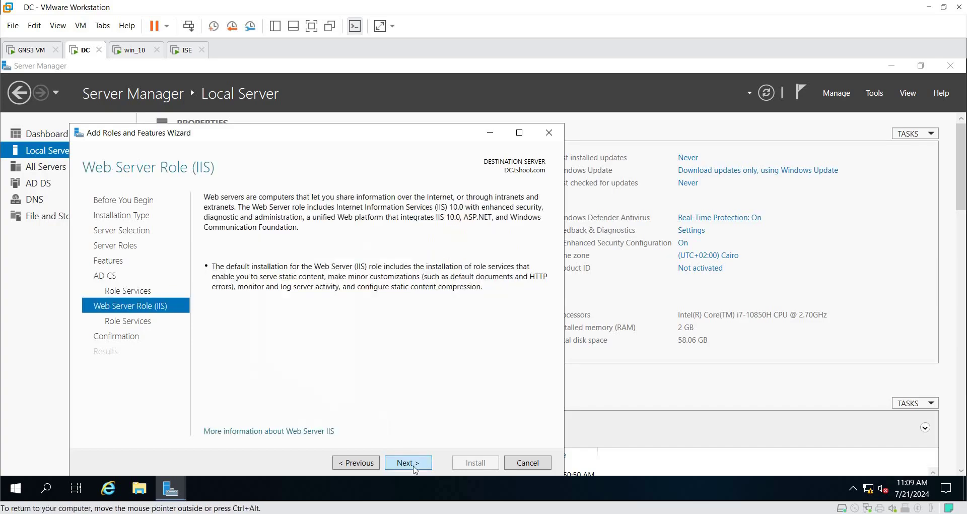
left_click(416, 469)
left_click(416, 468)
left_click(467, 470)
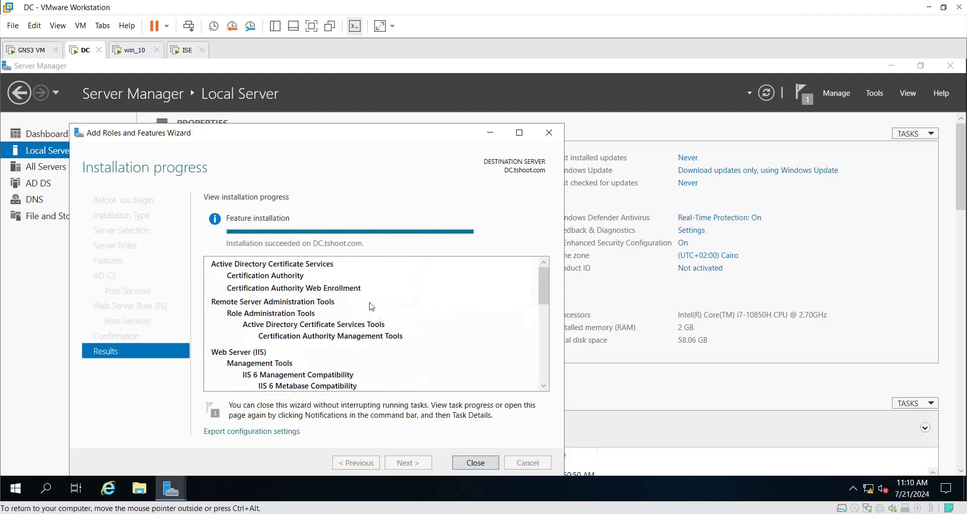
Step: Close the finished installer, refresh Server Manager, and launch the AD CS post-deployment configuration
left_click(484, 465)
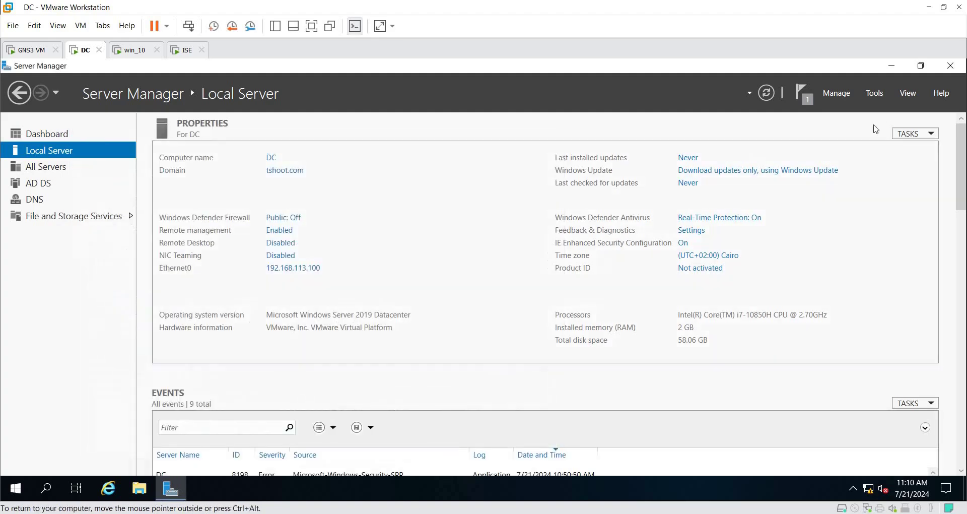
left_click(767, 93)
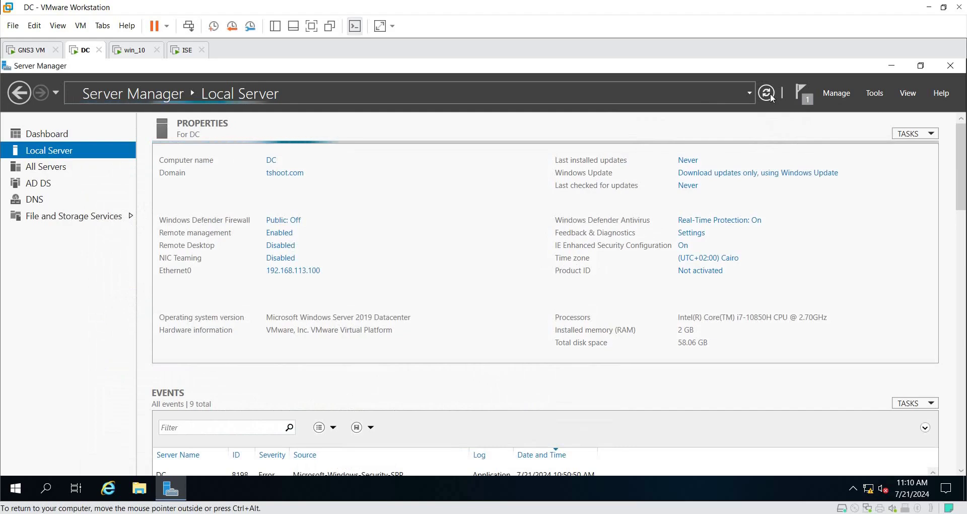
left_click(813, 99)
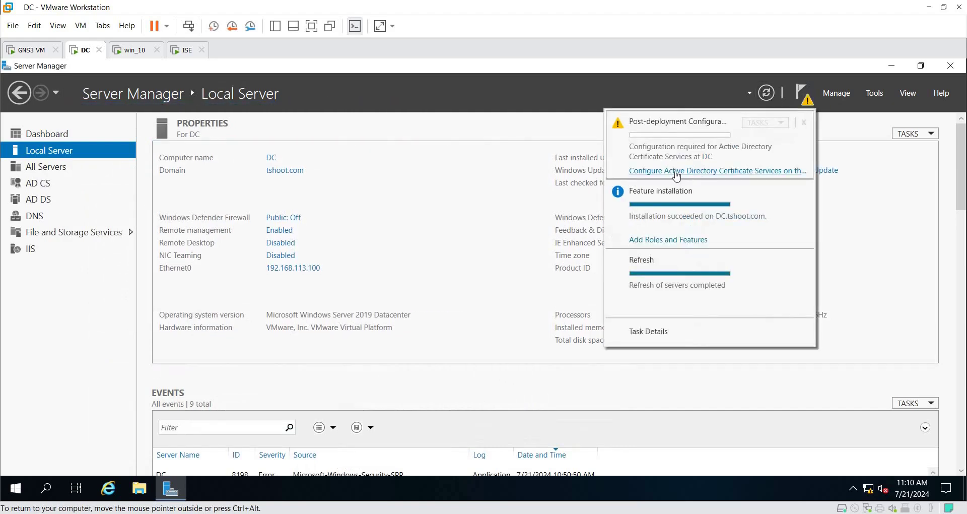
left_click(754, 171)
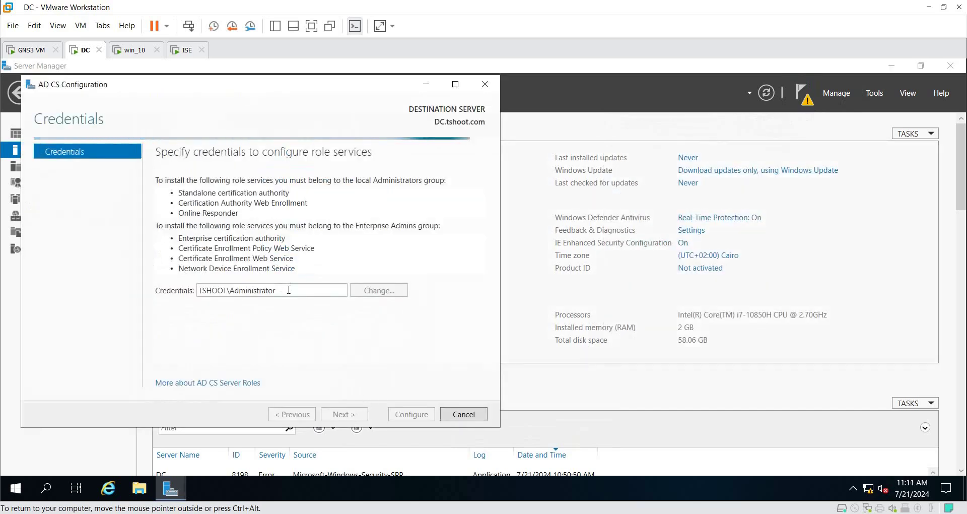
Step: Accept the TSHOOT administrator credentials, select Certification Authority and Web Enrollment, and keep Enterprise Root CA
left_click(355, 418)
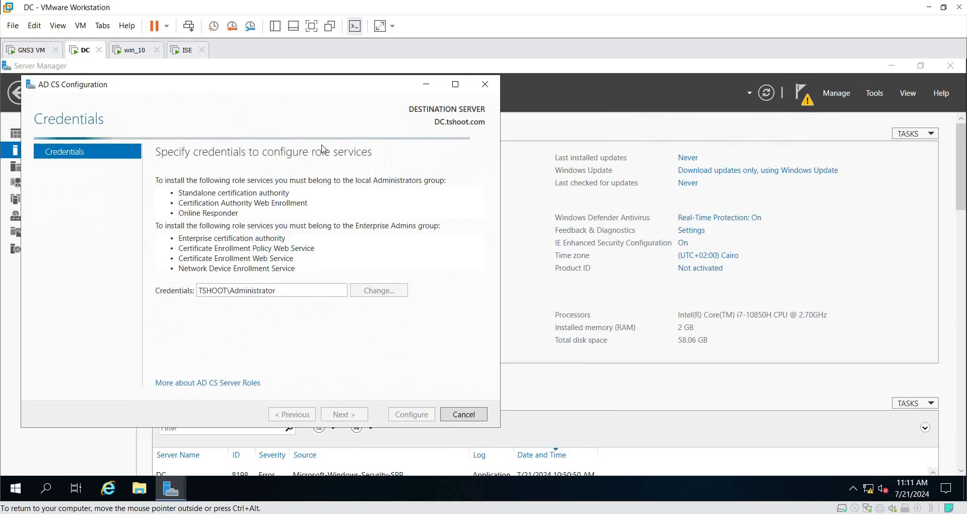
left_click(355, 416)
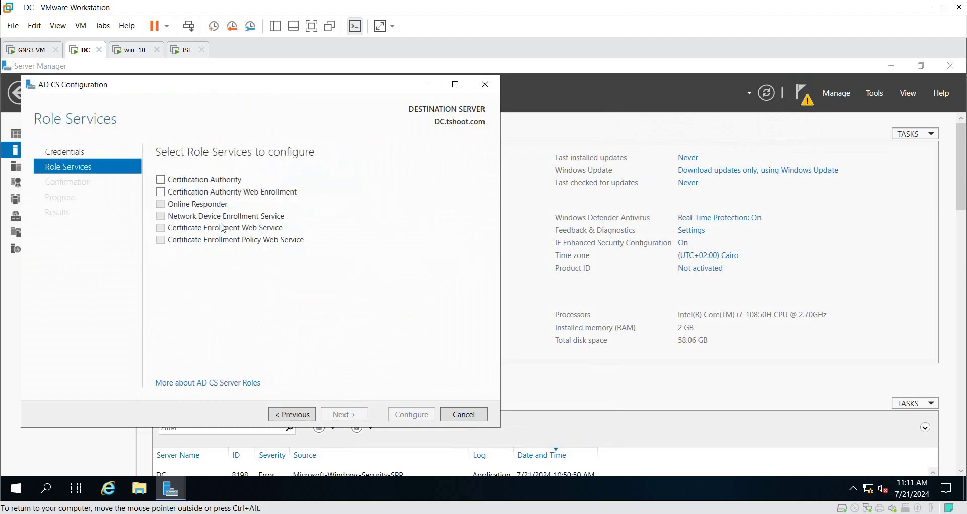
left_click(161, 182)
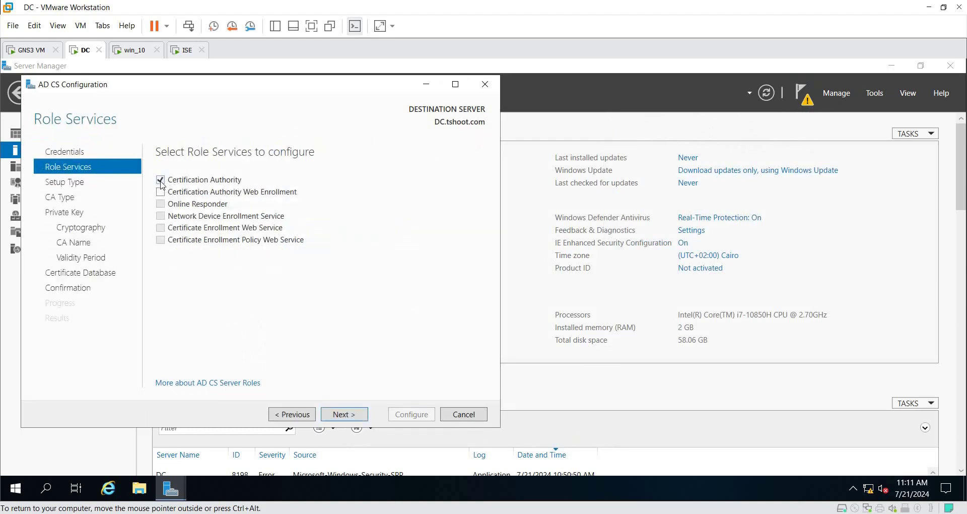
left_click(160, 192)
left_click(344, 414)
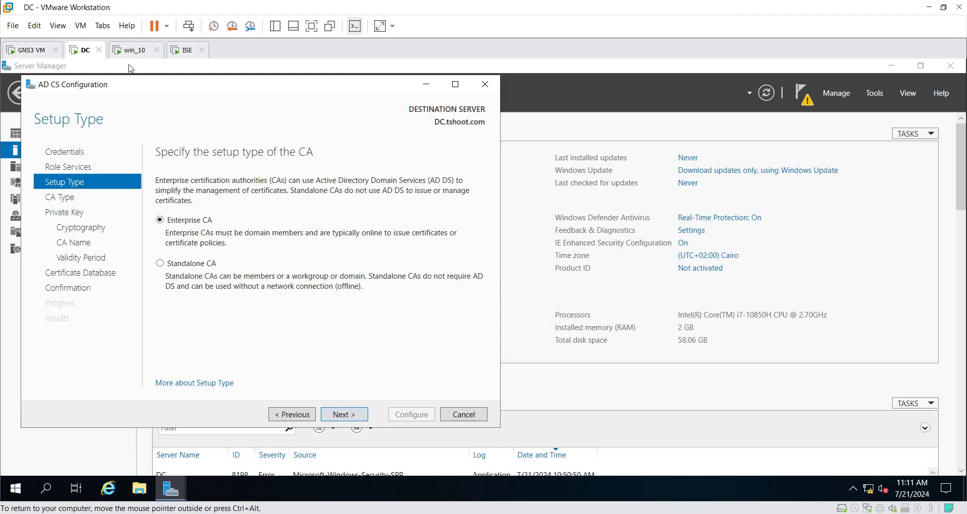
left_click(356, 415)
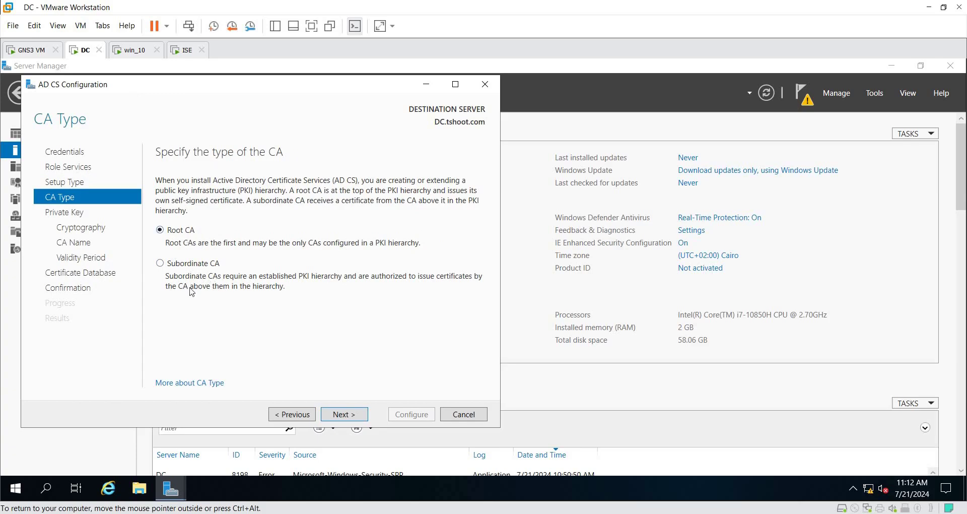
left_click(359, 422)
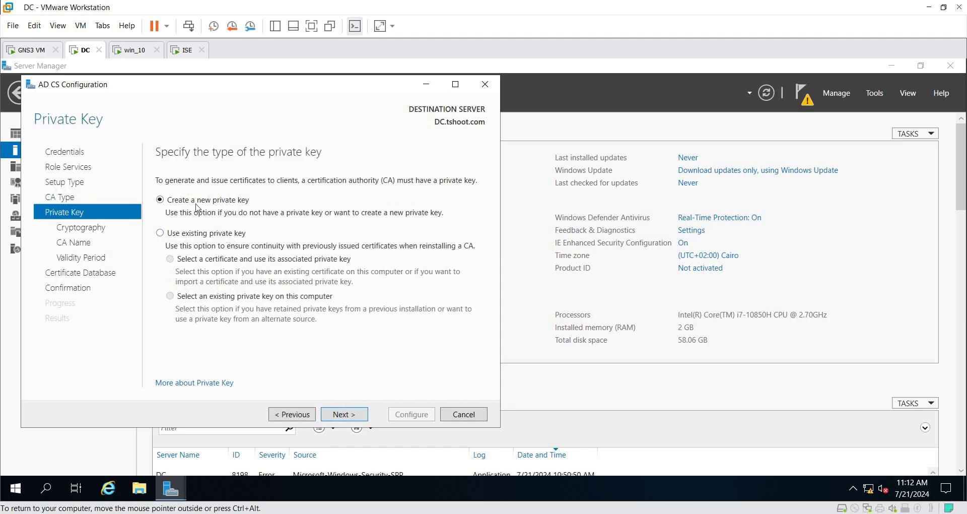
Step: Create a new private key with default cryptography and keep the CA name tshoot-DC-CA
left_click(342, 417)
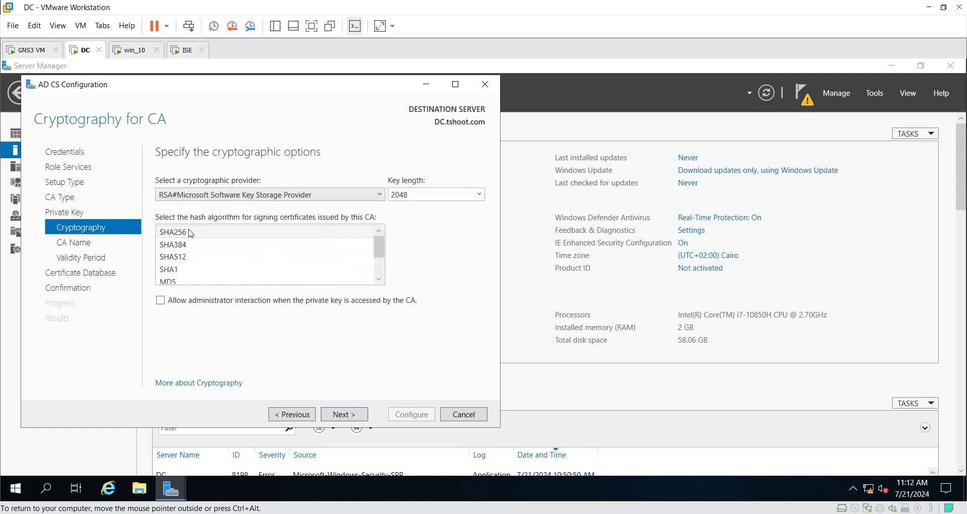
left_click(359, 418)
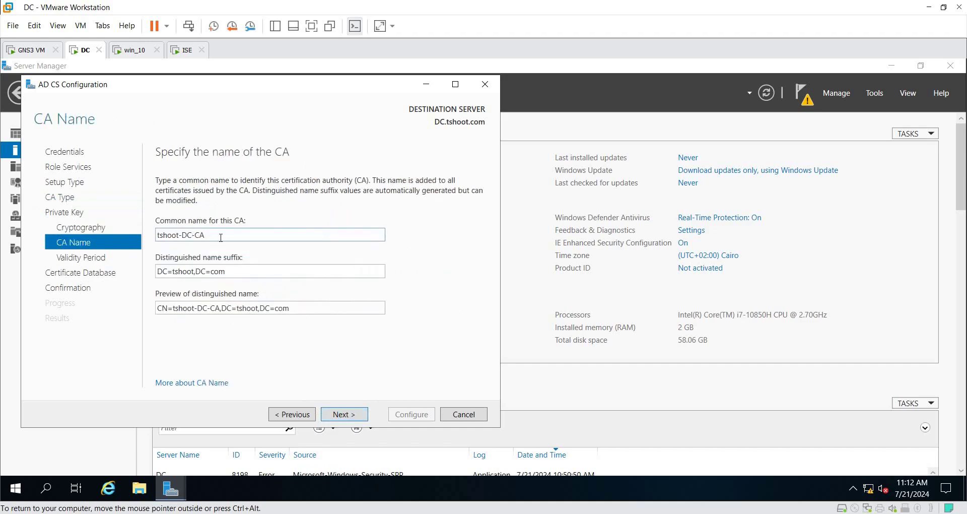
left_click_drag(207, 235, 132, 236)
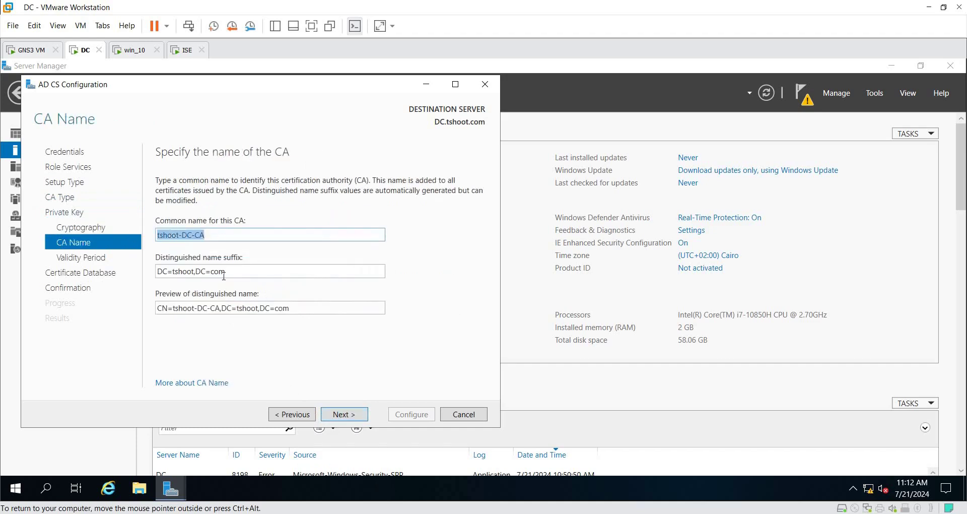
key("Tab")
left_click_drag(225, 270, 176, 271)
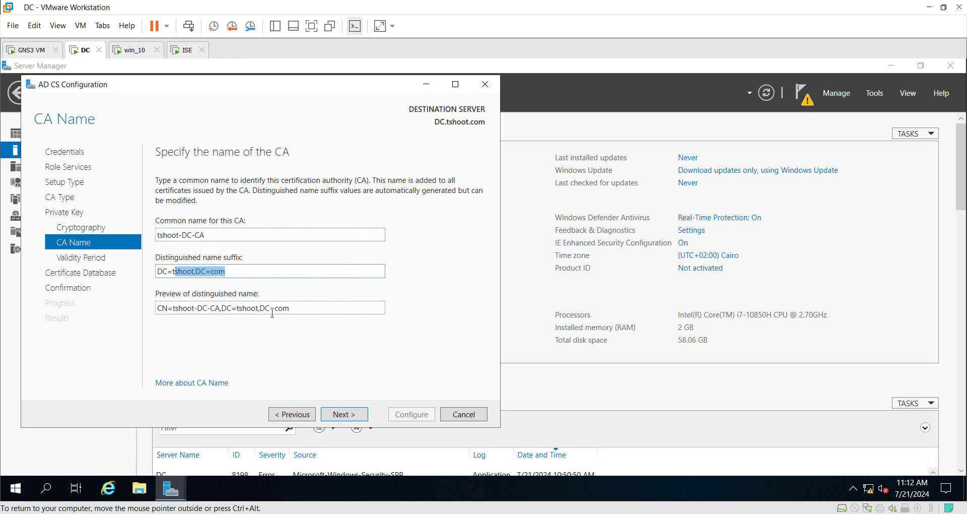
triple_click(304, 309)
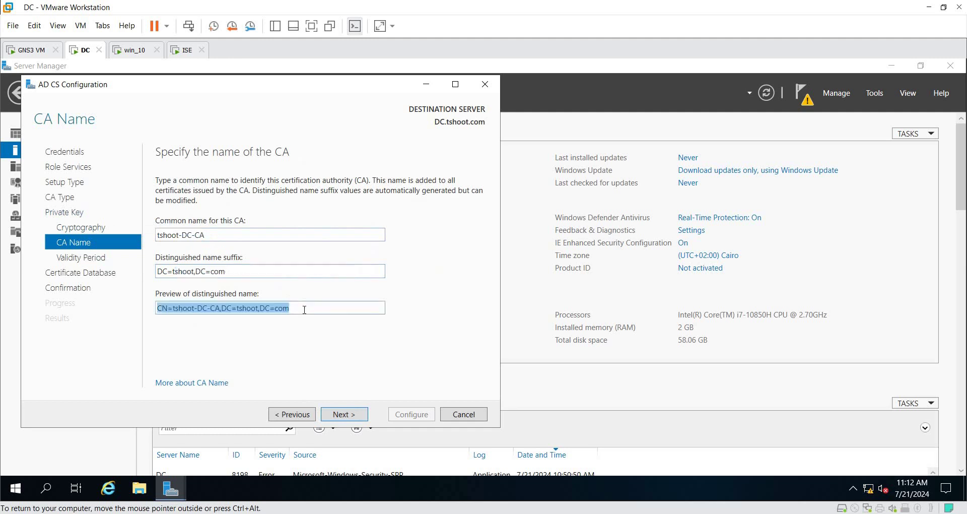
left_click(354, 414)
Step: Keep the default validity period and database locations, run the configuration, and close the wizard
left_click(354, 416)
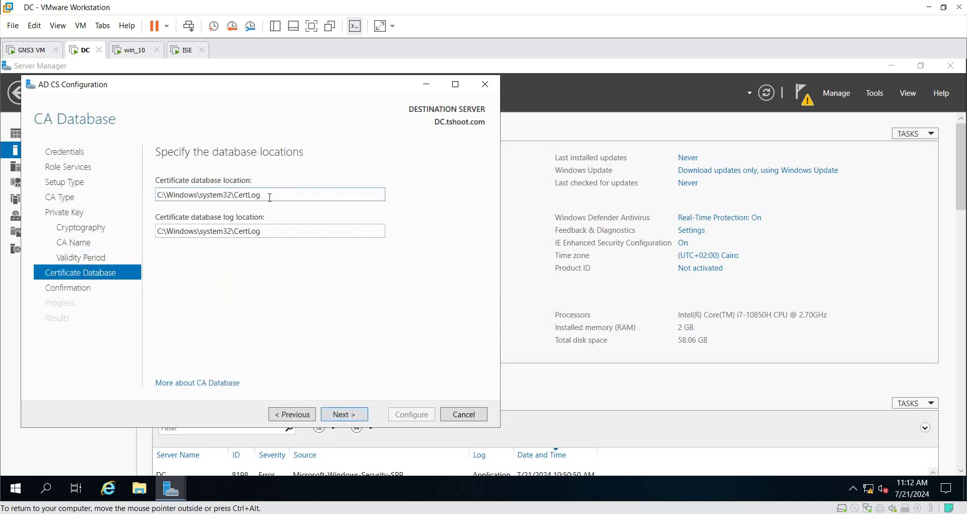
left_click(271, 198)
left_click_drag(285, 200, 171, 193)
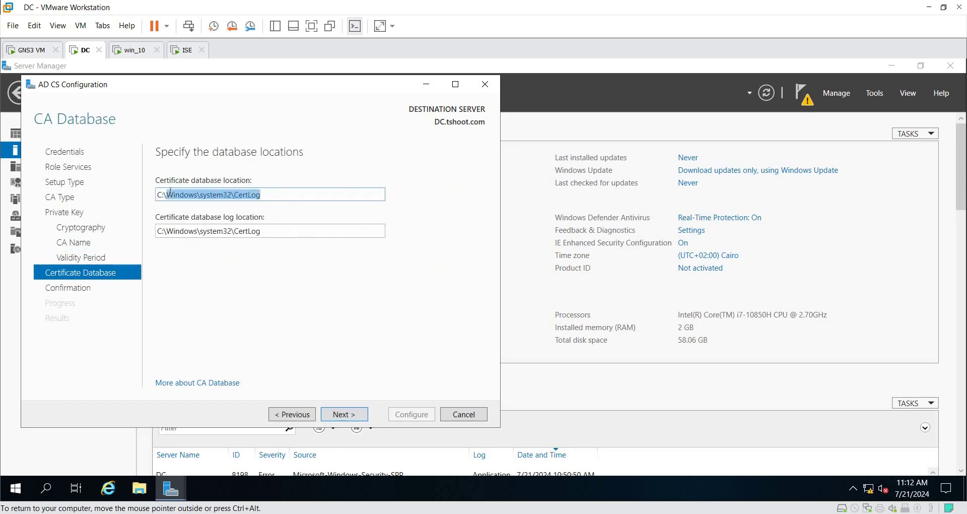
double_click(280, 230)
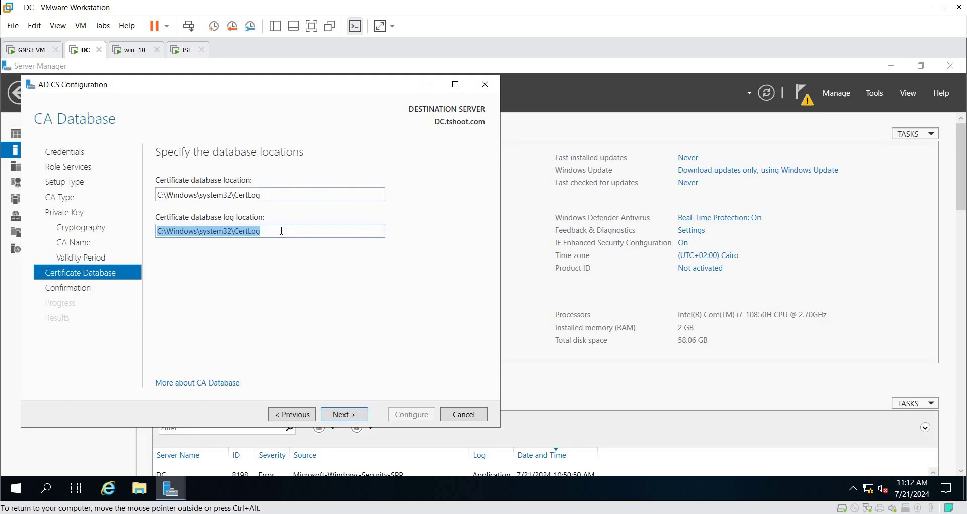
left_click(346, 414)
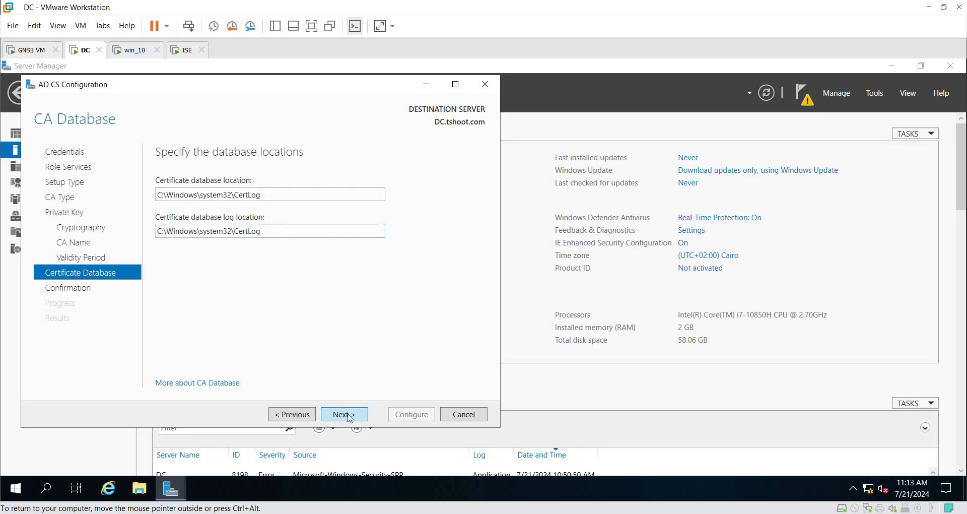
left_click(434, 419)
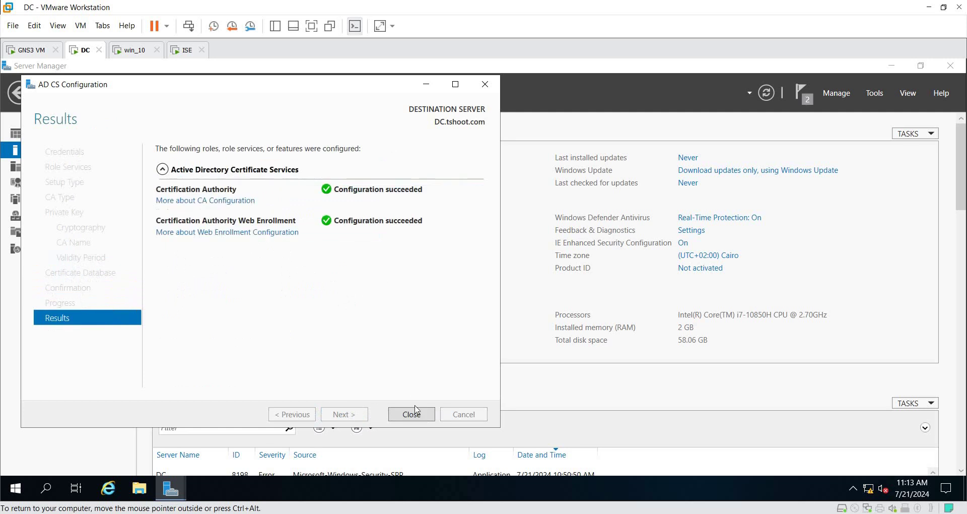
left_click(423, 413)
left_click(876, 95)
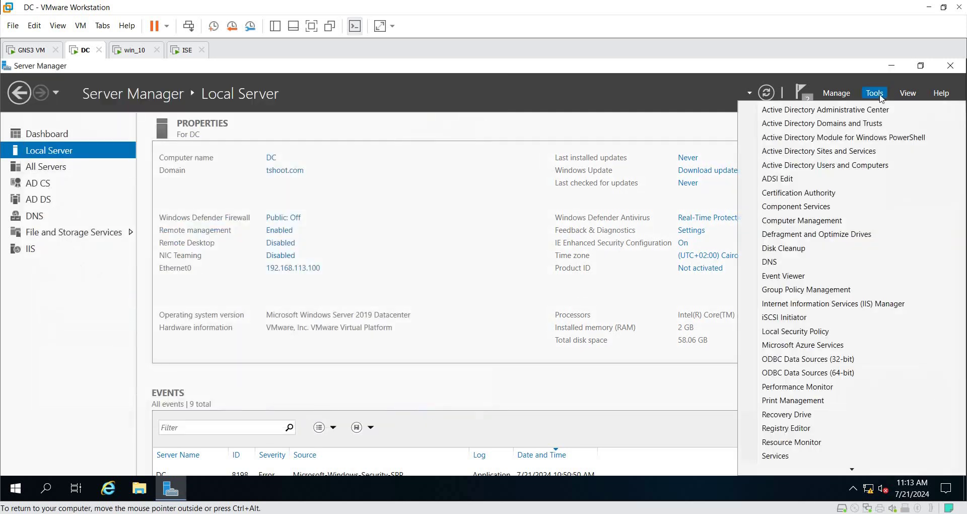
Step: Open the Certification Authority console maximized and browse tshoot-DC-CA's folders down to Certificate Templates
left_click(814, 199)
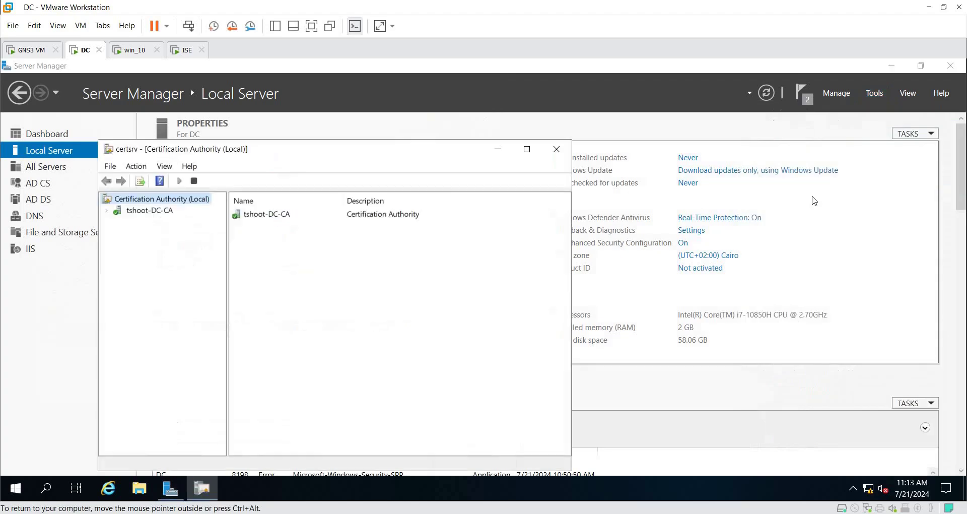
left_click(526, 149)
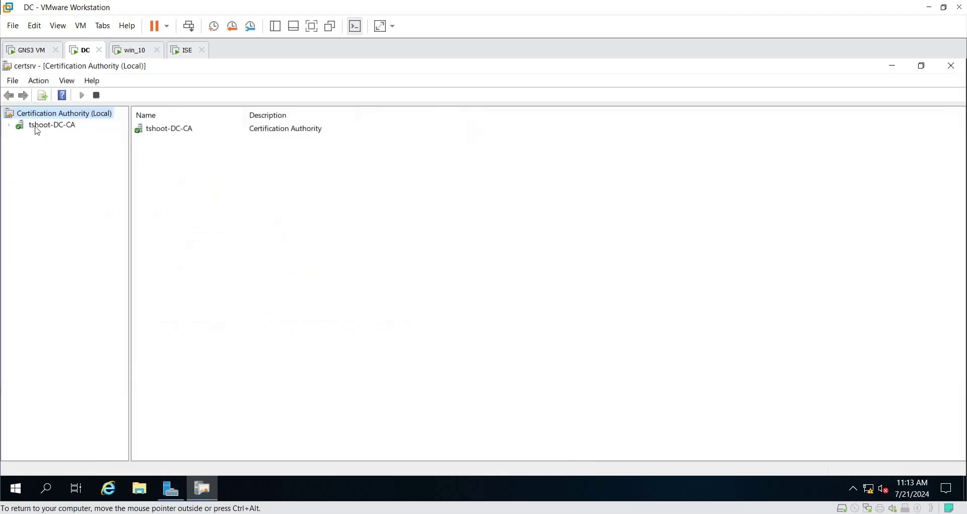
double_click(21, 126)
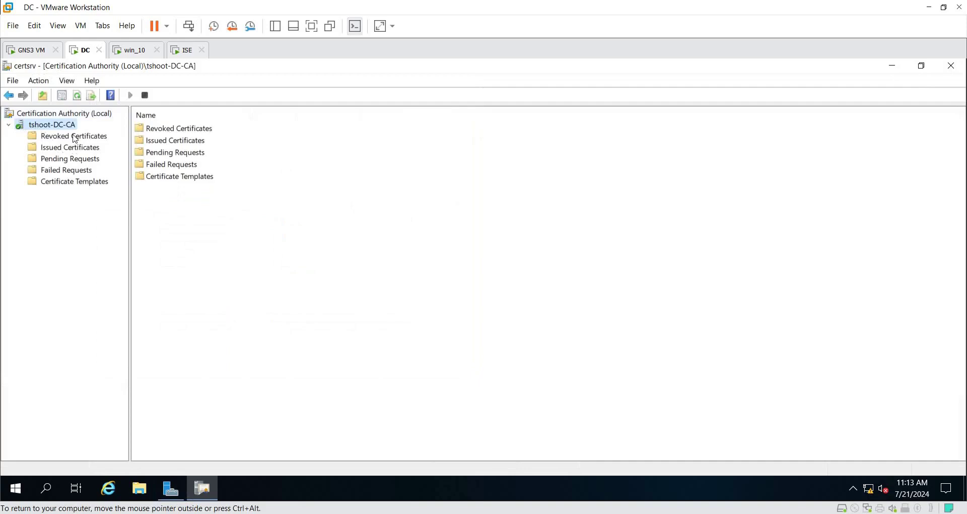
left_click(74, 136)
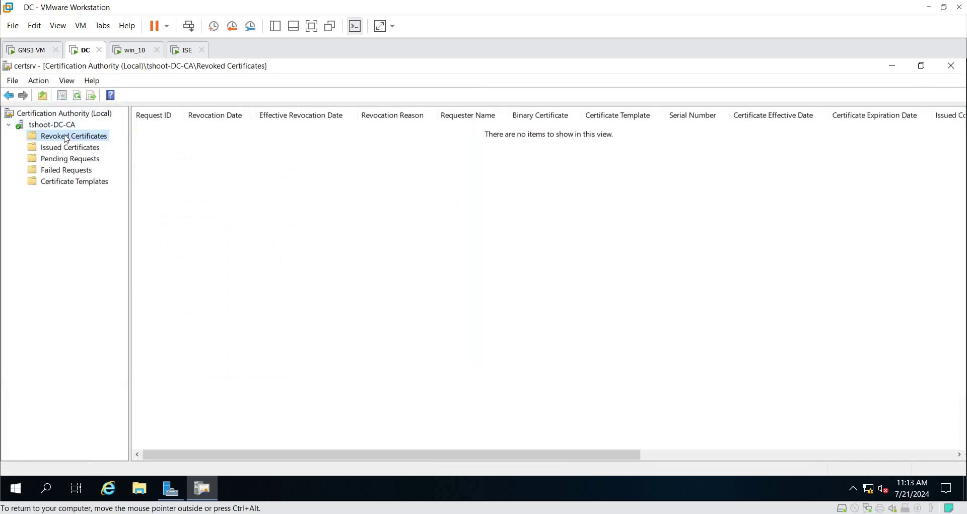
left_click(77, 150)
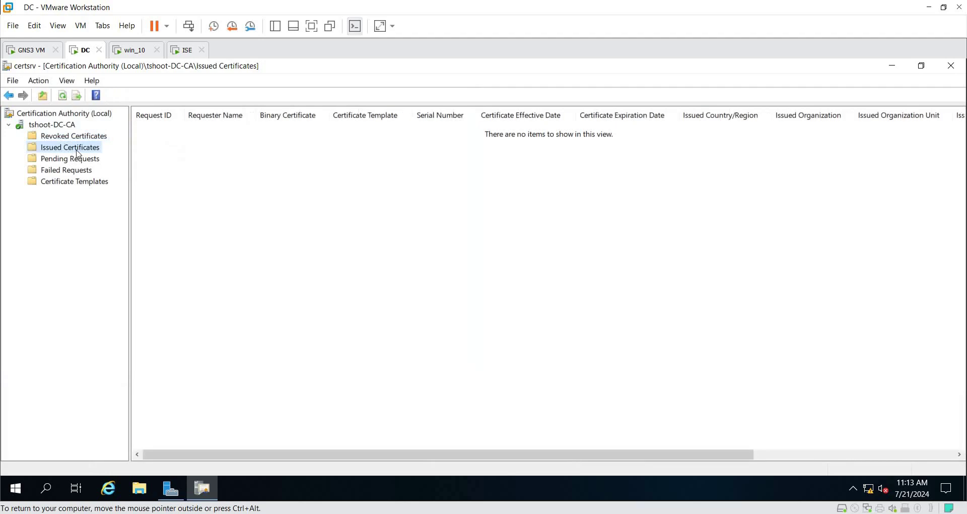
left_click(67, 160)
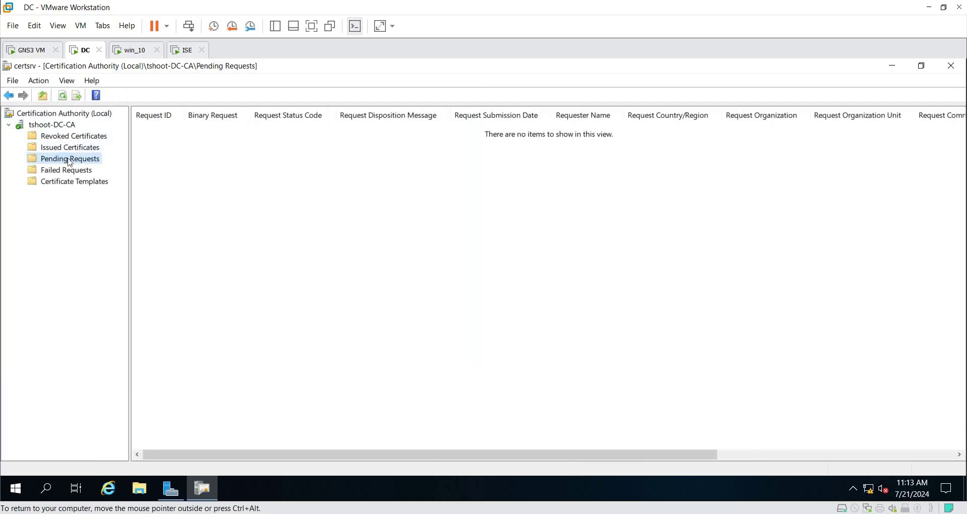
left_click(79, 173)
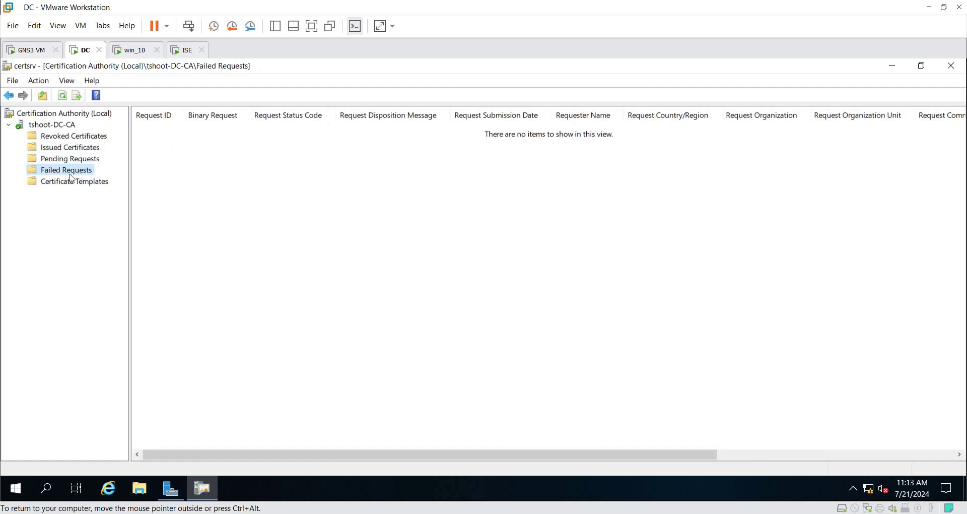
left_click(97, 182)
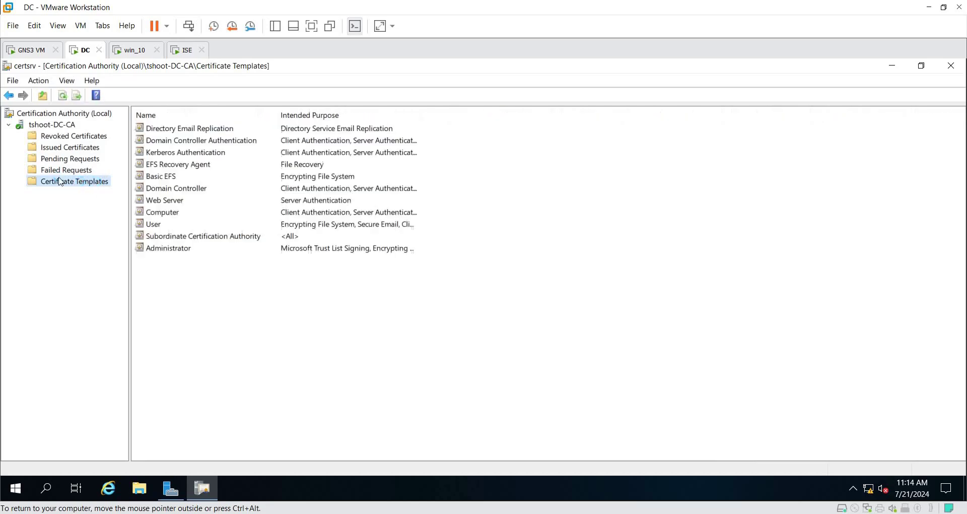
Step: Briefly open the Certificate Templates management console, close it, and reselect tshoot-DC-CA
right_click(108, 188)
left_click(173, 200)
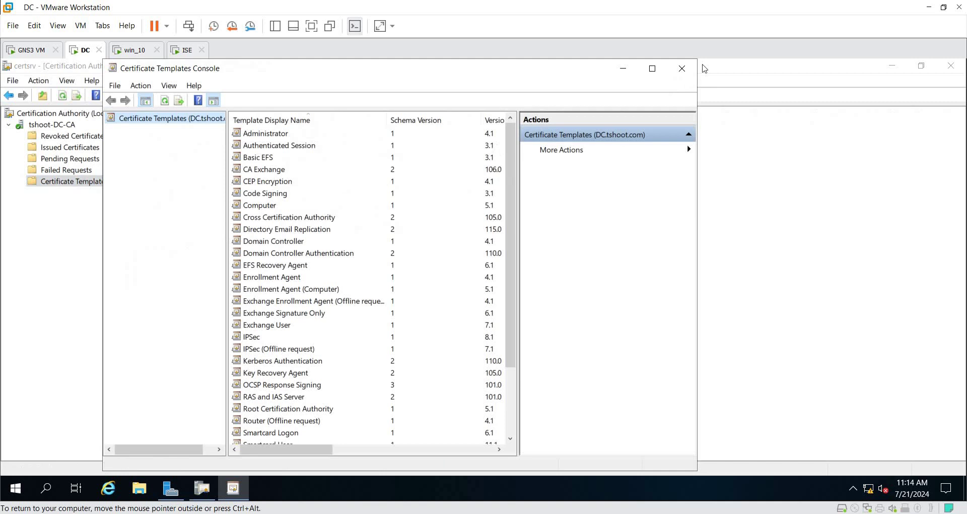
left_click(682, 68)
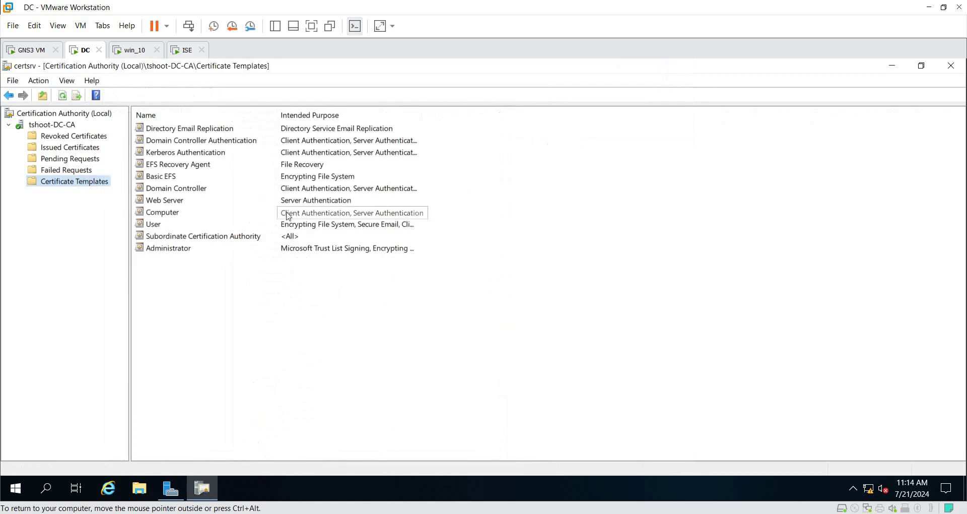
left_click(48, 126)
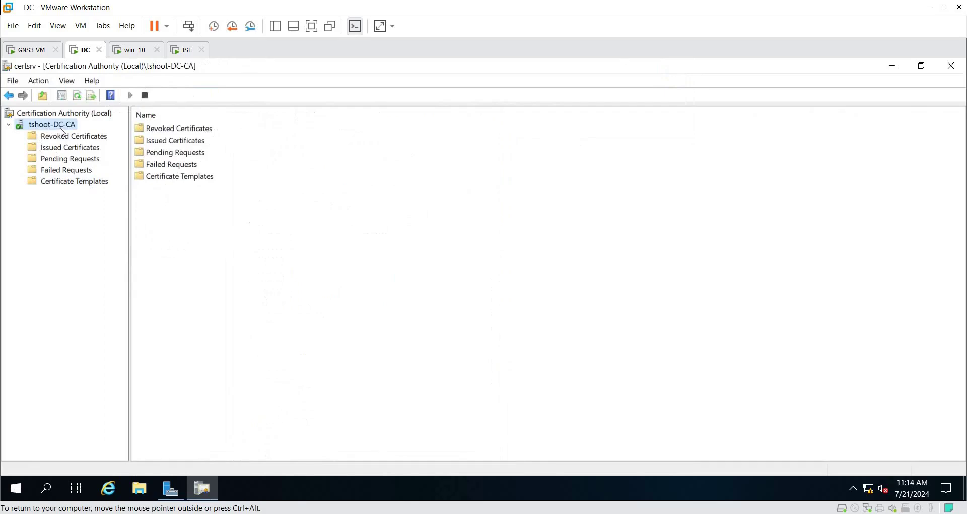
right_click(62, 129)
left_click(125, 206)
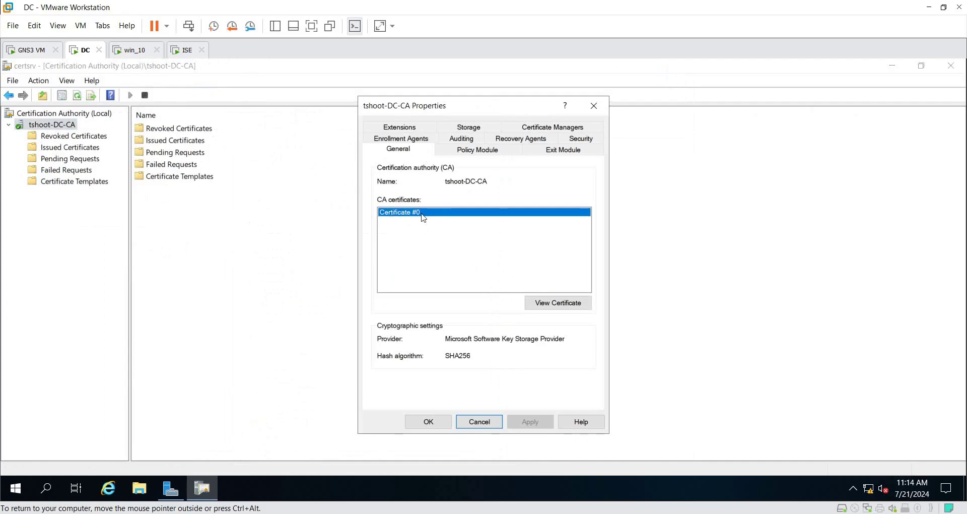
left_click(568, 303)
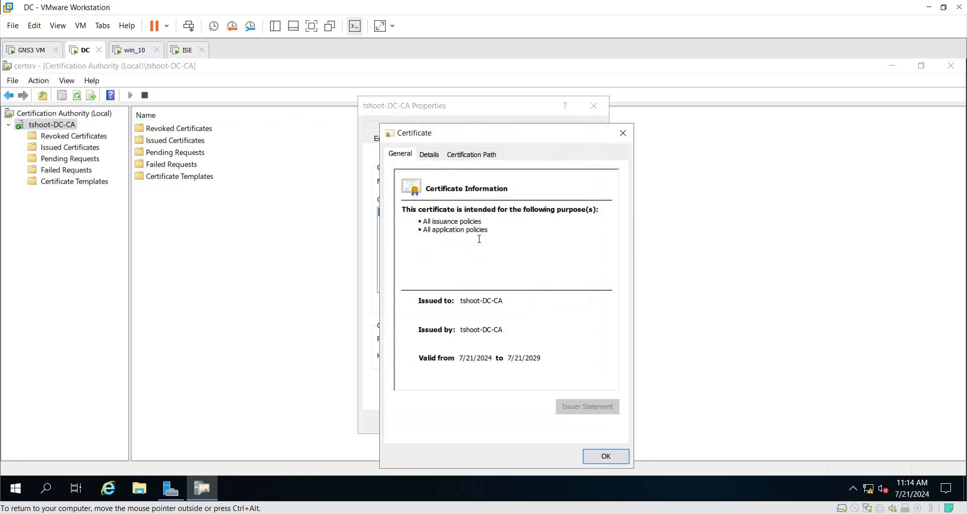
left_click_drag(452, 134, 384, 114)
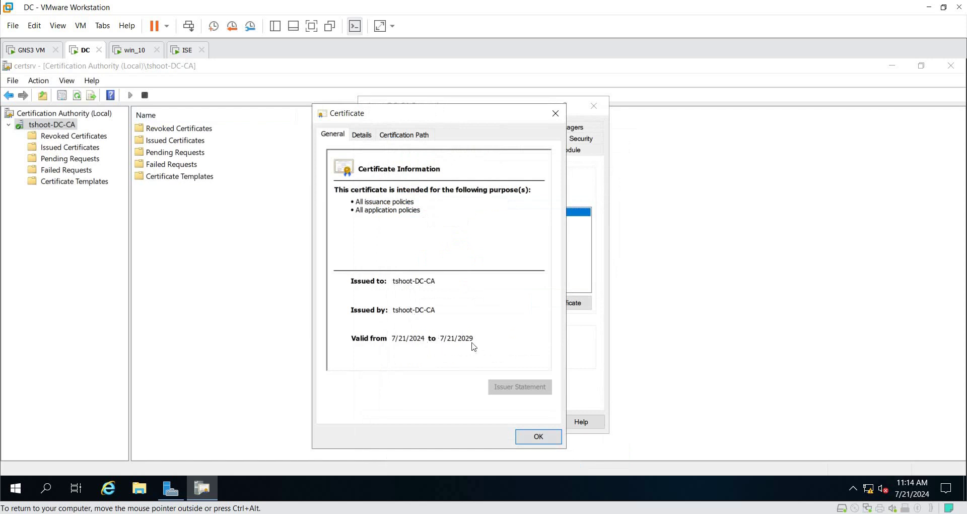
left_click(428, 135)
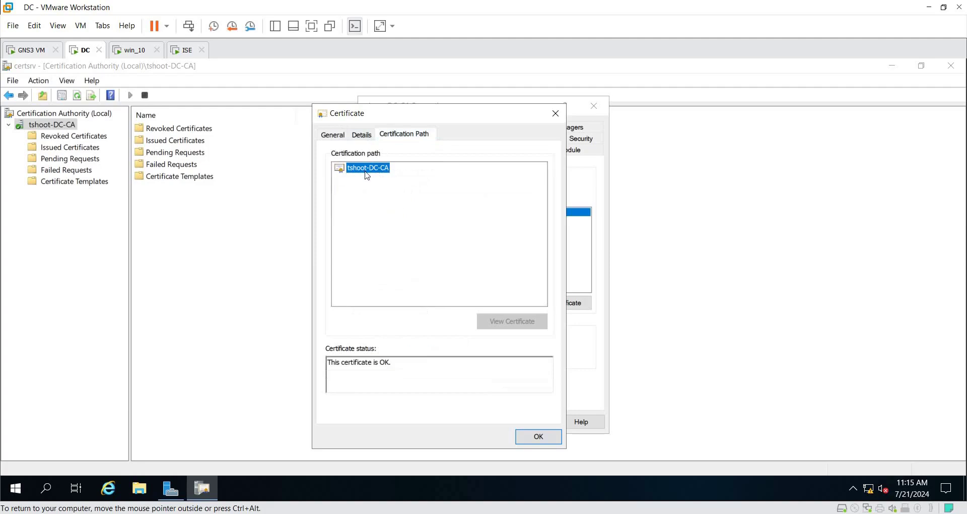
left_click(361, 134)
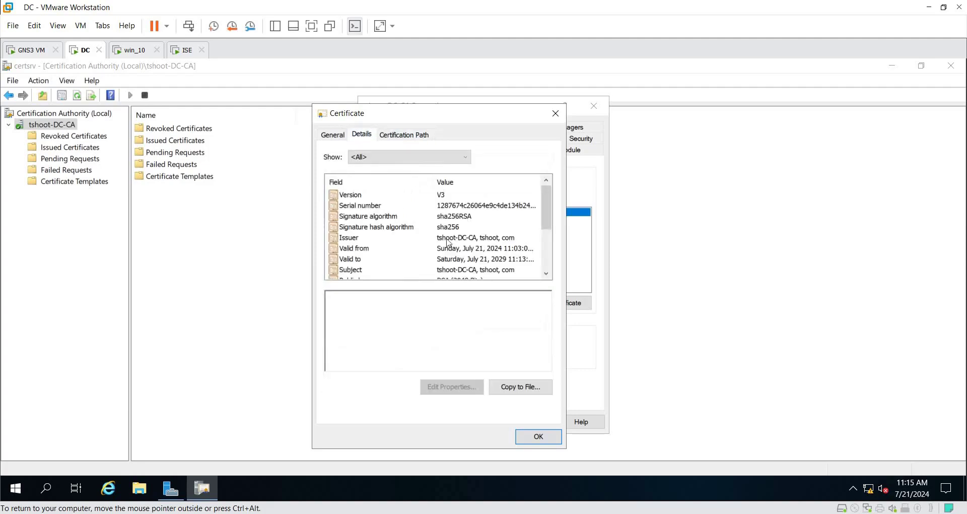
scroll(450, 247, "down", 3)
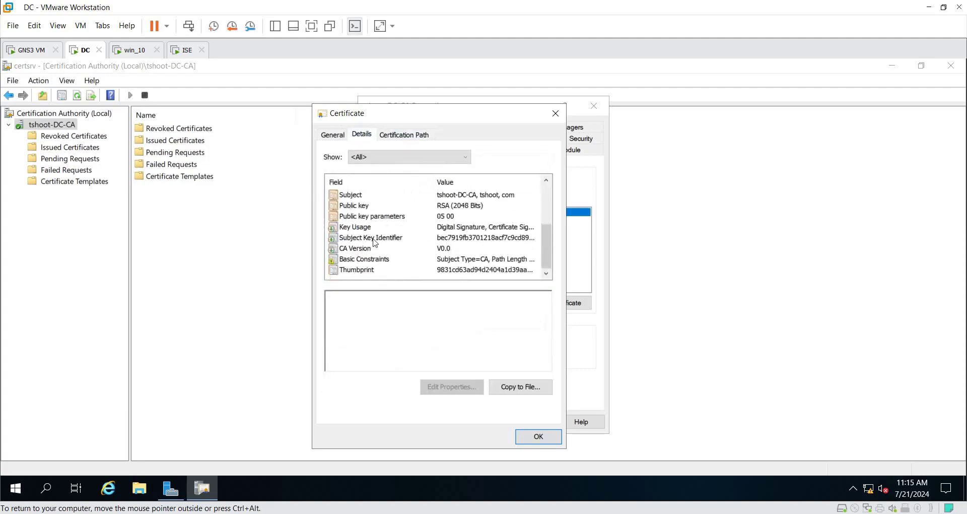
left_click(367, 209)
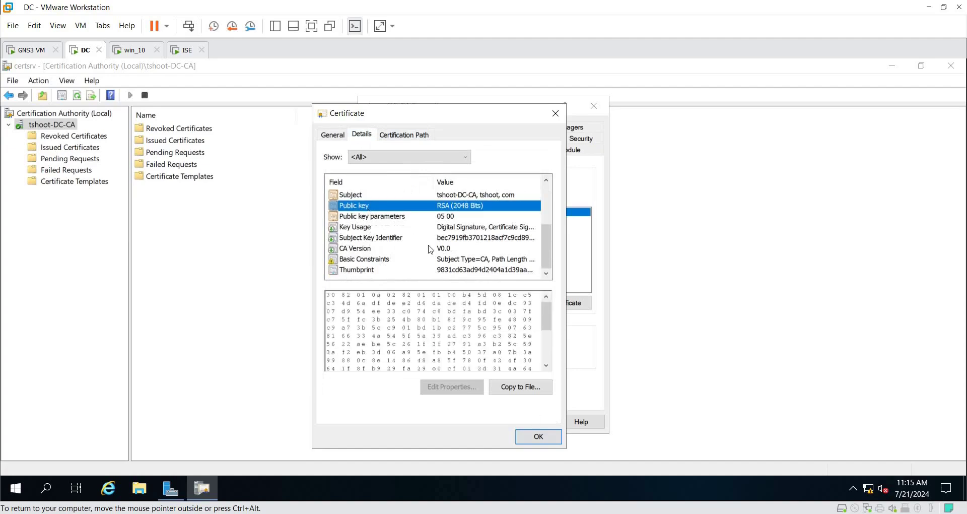
left_click(550, 436)
left_click(477, 421)
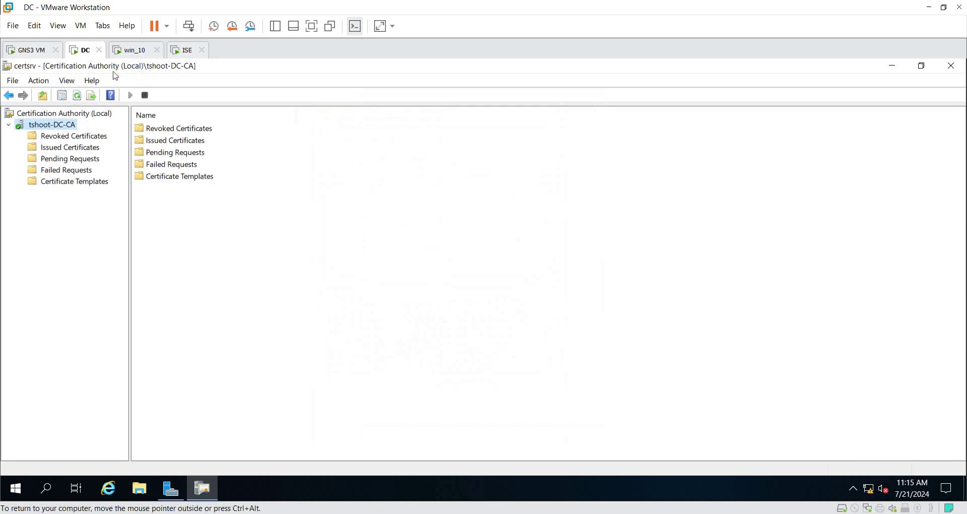
Step: Reopen the tshoot-DC-CA certificate details, then close them and cancel the CA properties
right_click(51, 129)
left_click(118, 212)
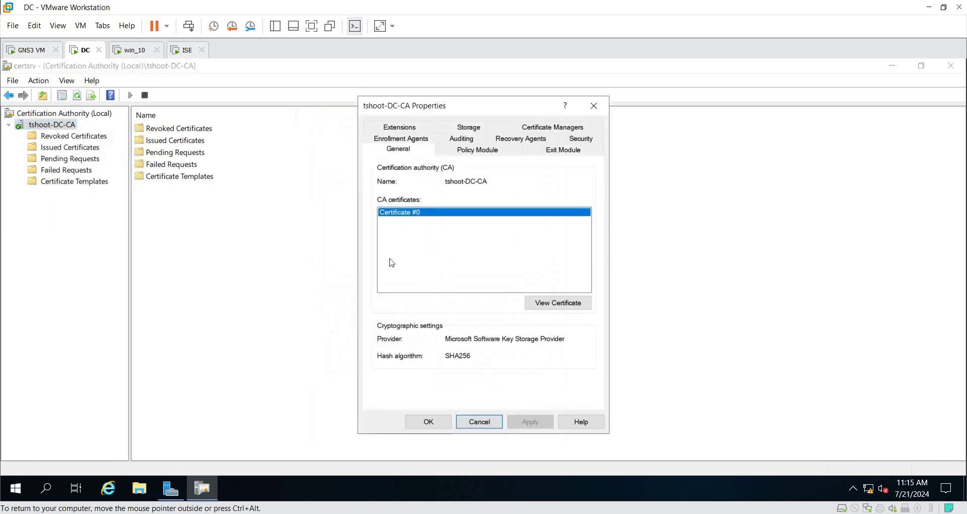
left_click(548, 302)
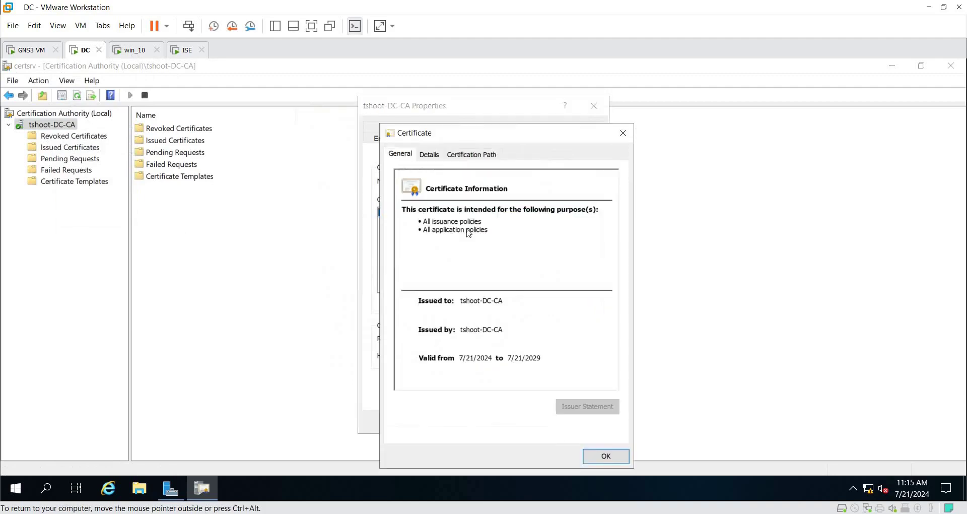
left_click_drag(464, 135, 377, 98)
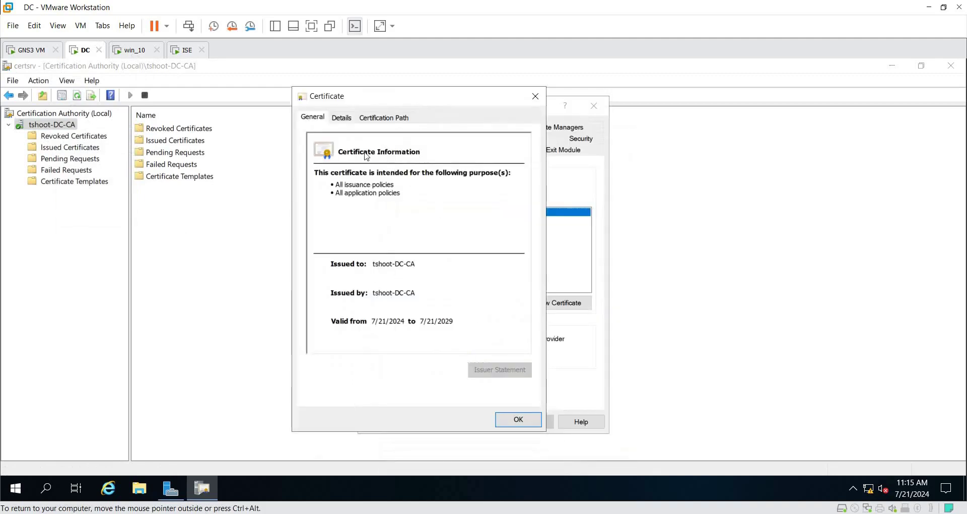
left_click(343, 117)
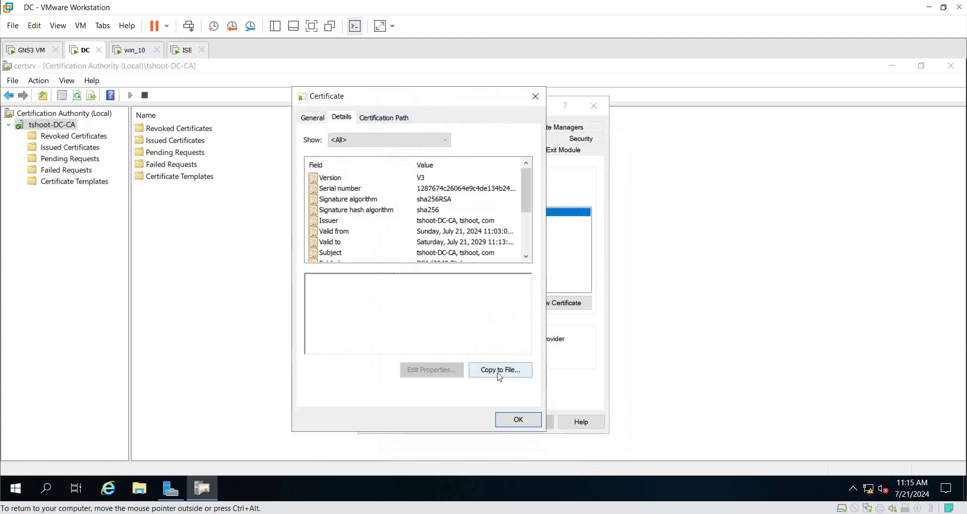
left_click(537, 422)
left_click(498, 426)
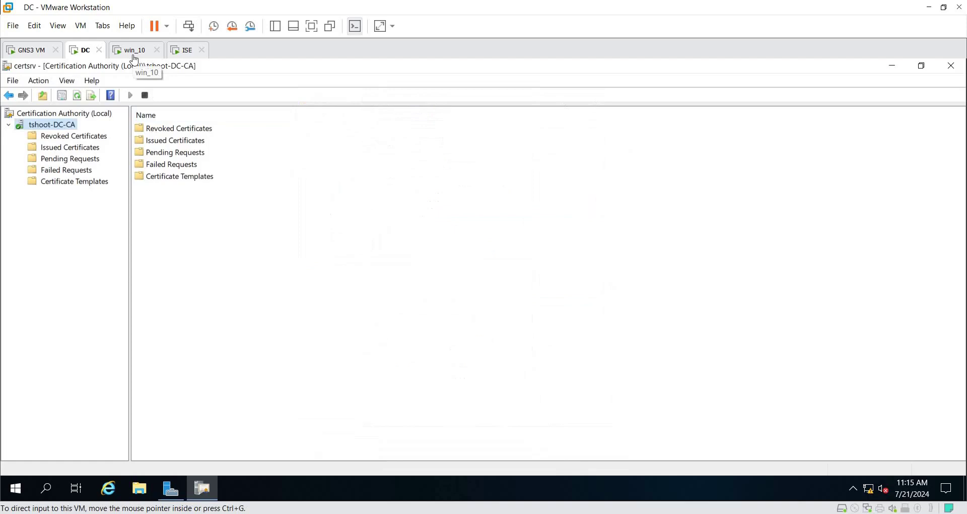
left_click(135, 60)
left_click(165, 75)
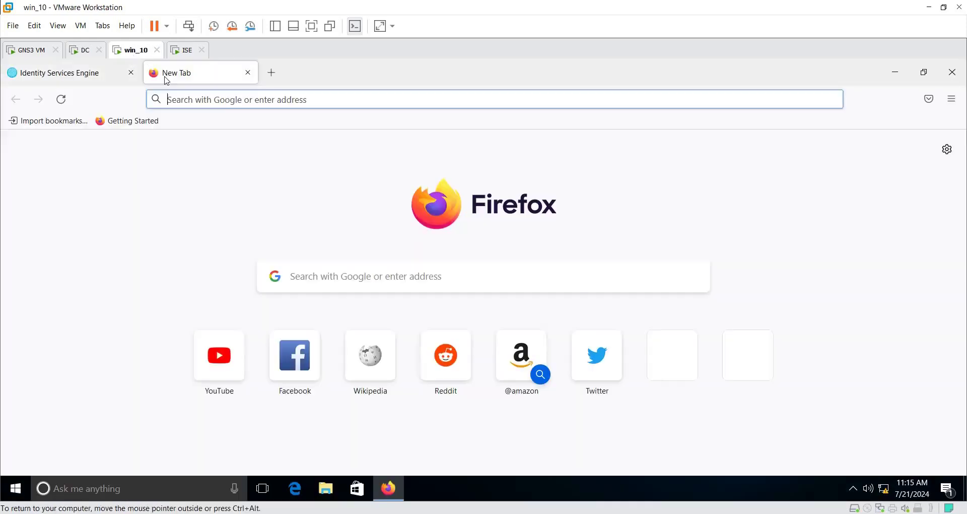
type("http:")
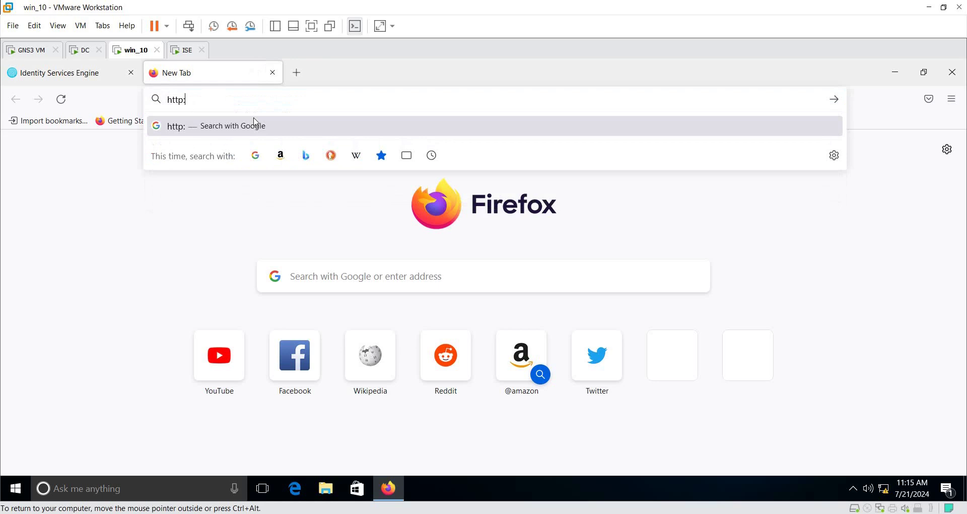
type("//192.")
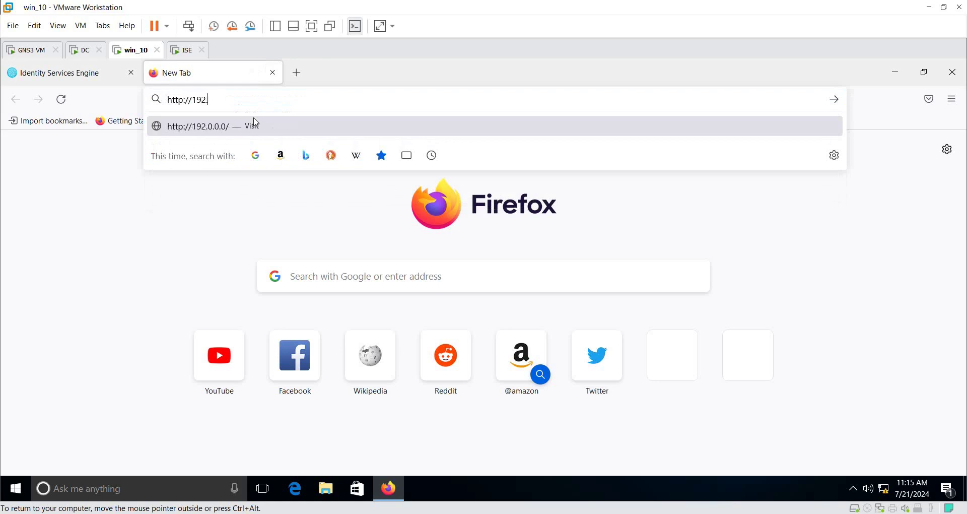
type("168.113.100")
key("Return")
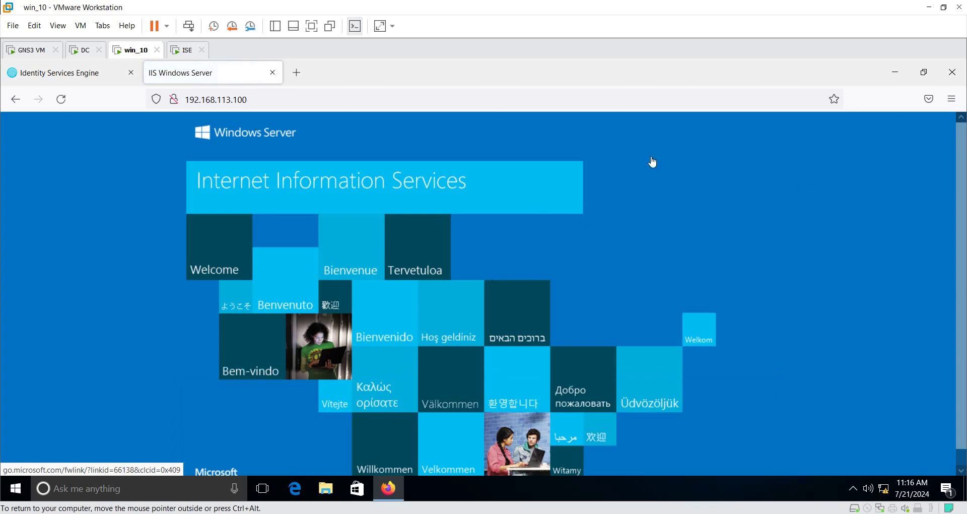
left_click(398, 97)
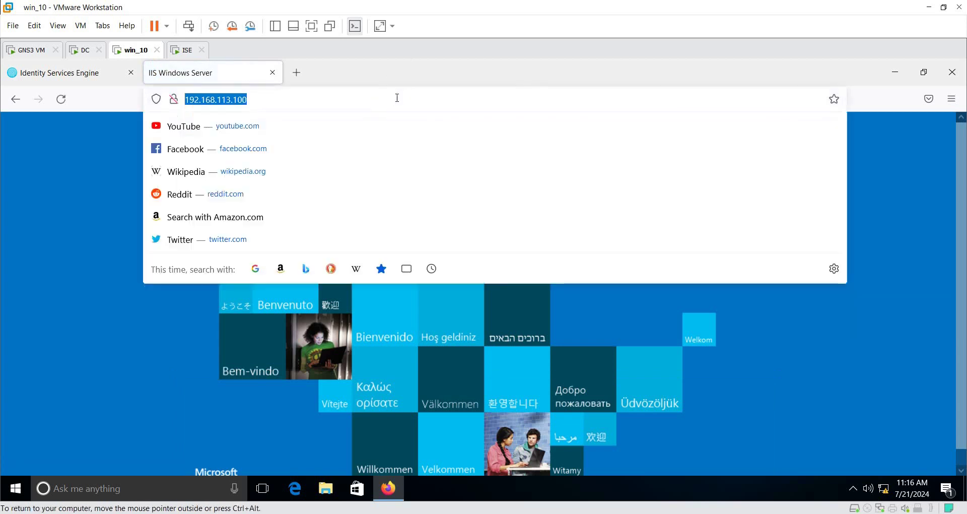
left_click(397, 97)
type("/")
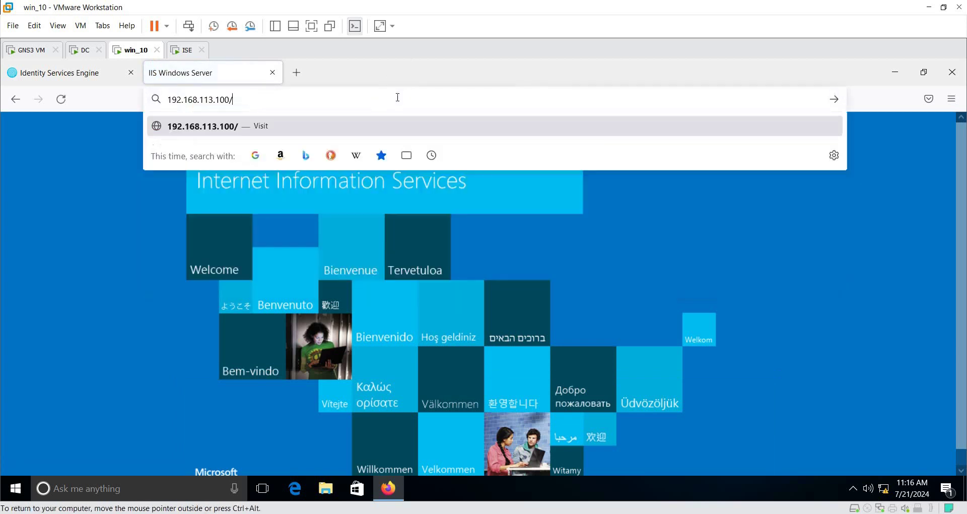
type("cersr")
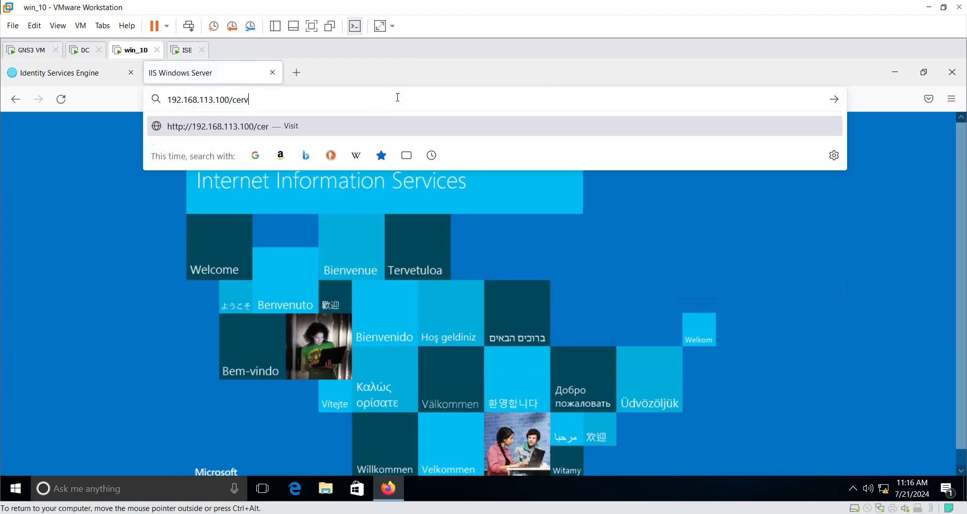
key("BackSpace")
key("BackSpace")
type("tsrv")
key("Return")
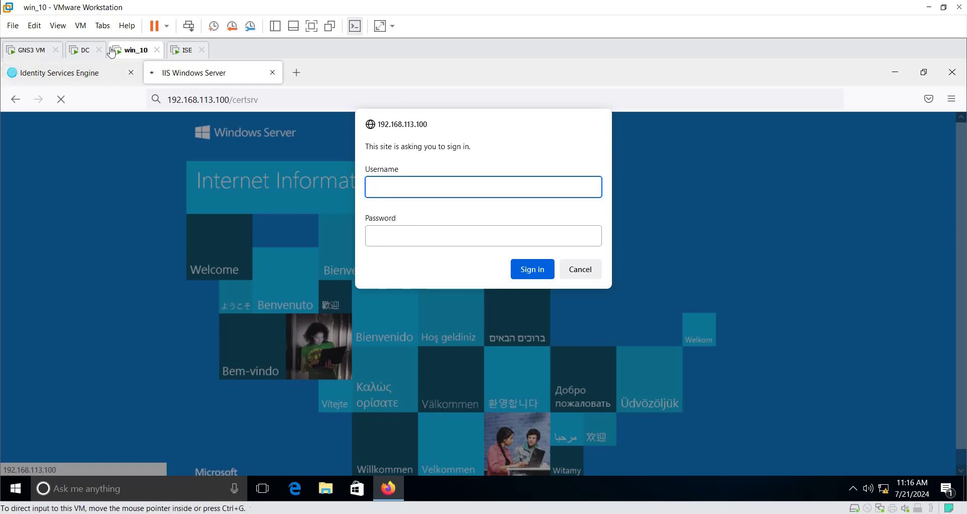
left_click(81, 51)
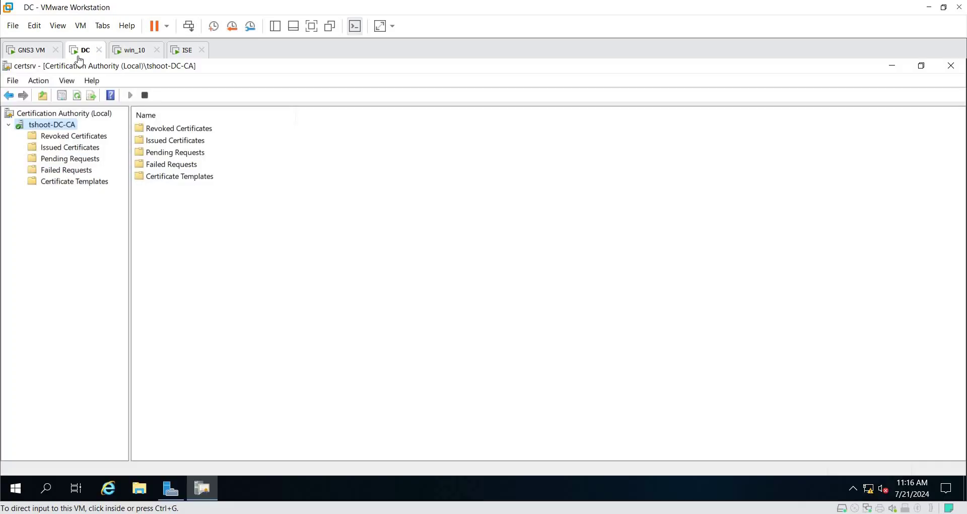
Step: Launch IIS Manager from Server Manager's Tools list and maximize it
left_click(173, 497)
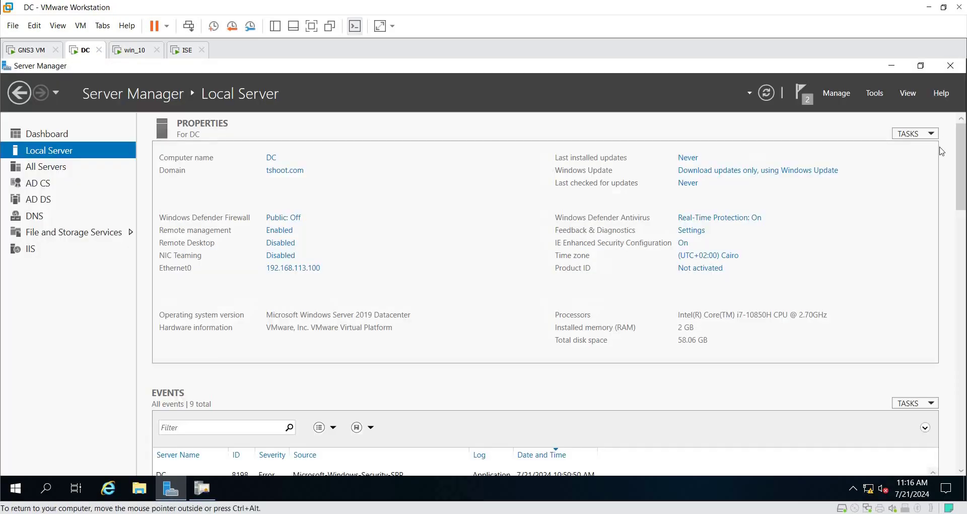
left_click(886, 94)
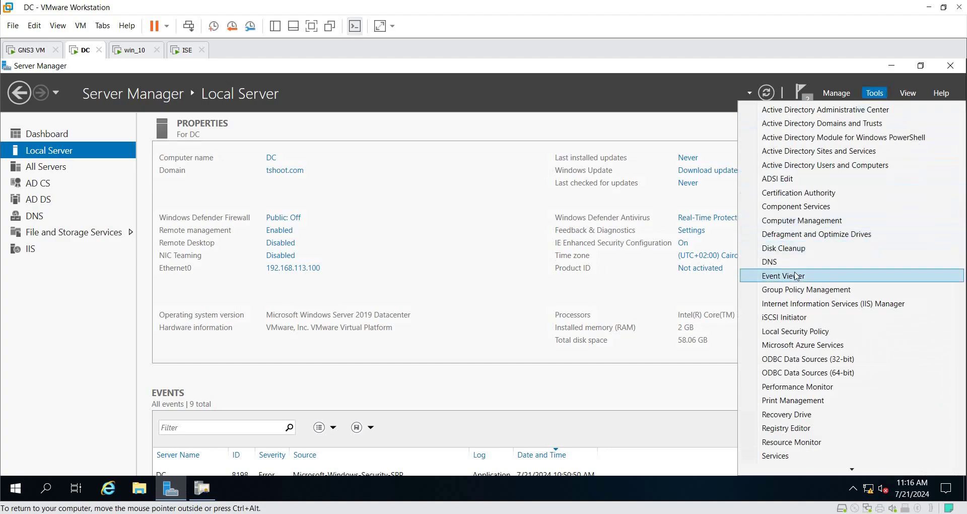
left_click(807, 305)
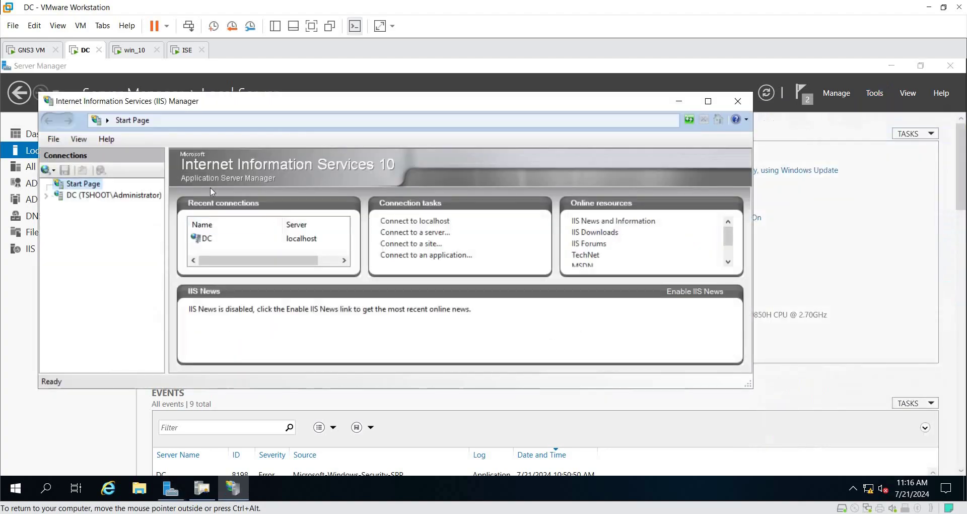
left_click(708, 104)
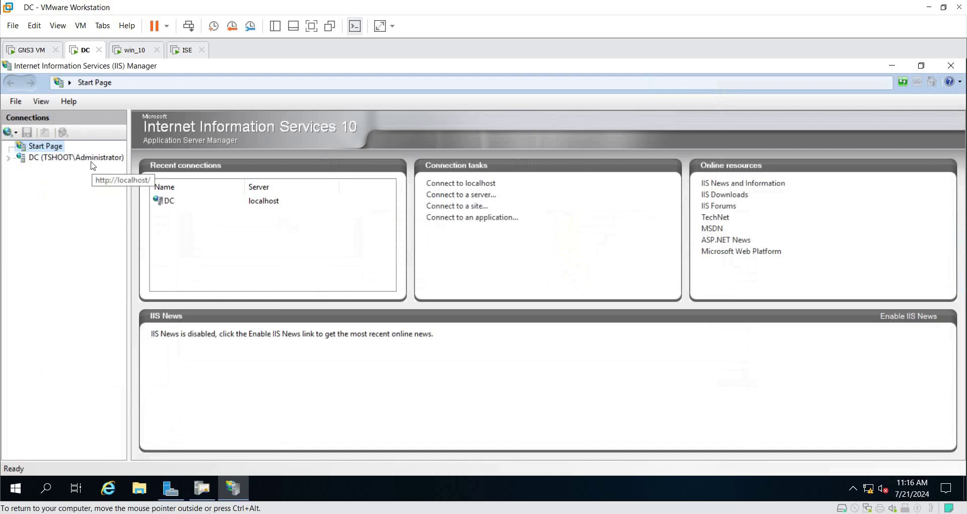
Step: Expand DC > Sites > Default Web Site to check CertSrv, then close IIS Manager
left_click(11, 159)
left_click(38, 181)
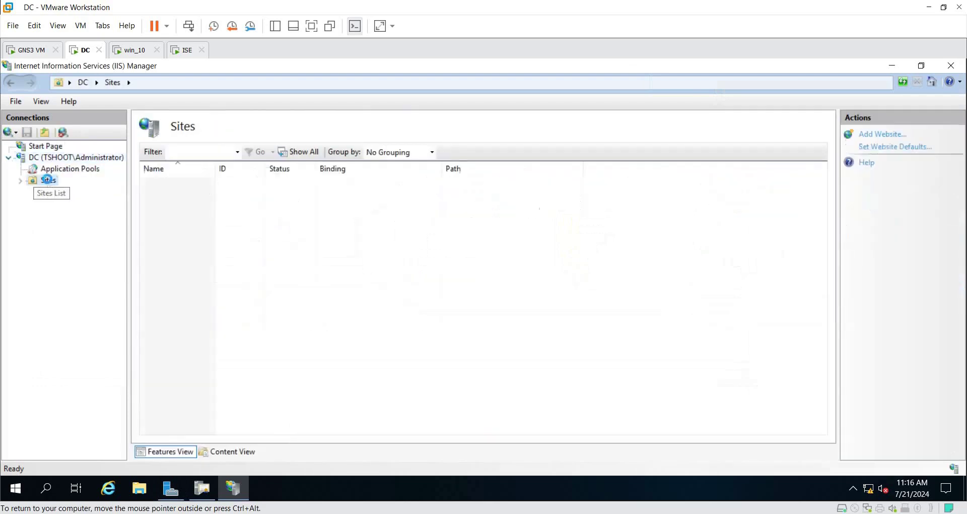
left_click(22, 182)
left_click(23, 184)
left_click(21, 181)
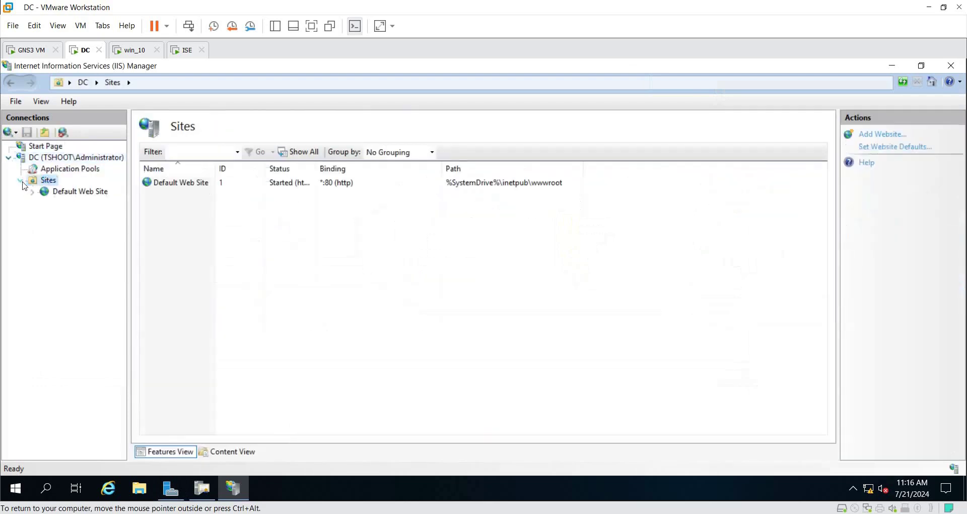
double_click(93, 192)
left_click(76, 215)
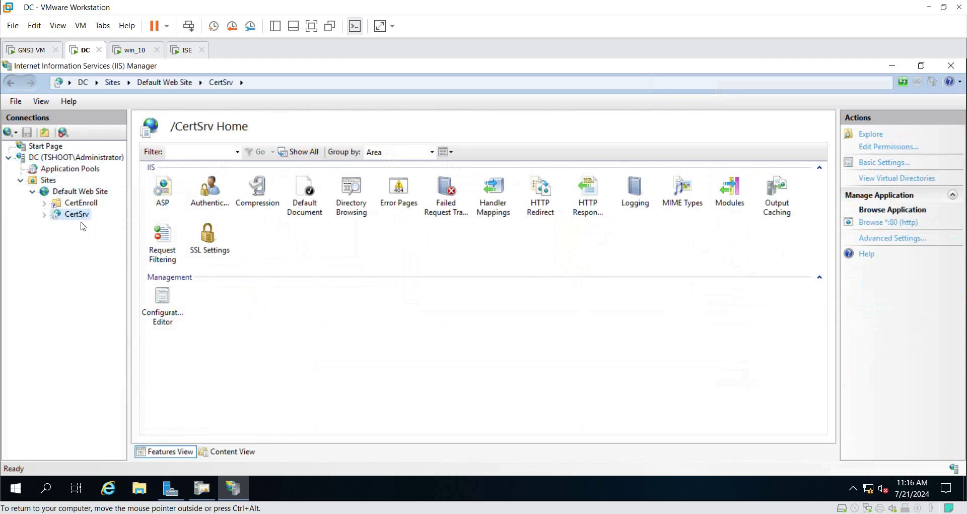
double_click(78, 216)
left_click(951, 65)
left_click(130, 49)
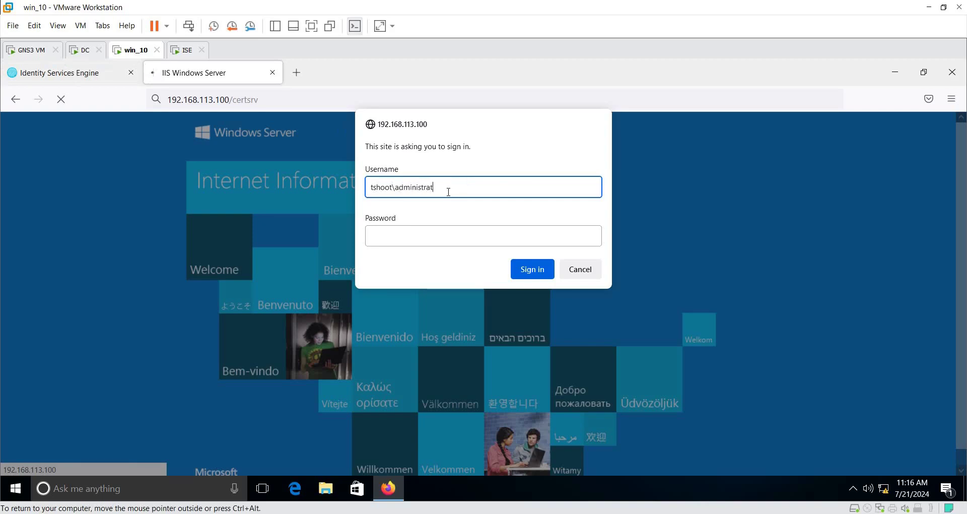
Step: Sign in to certsrv with the domain administrator's credentials and let Firefox save the login
type("or")
key("Tab")
type("C")
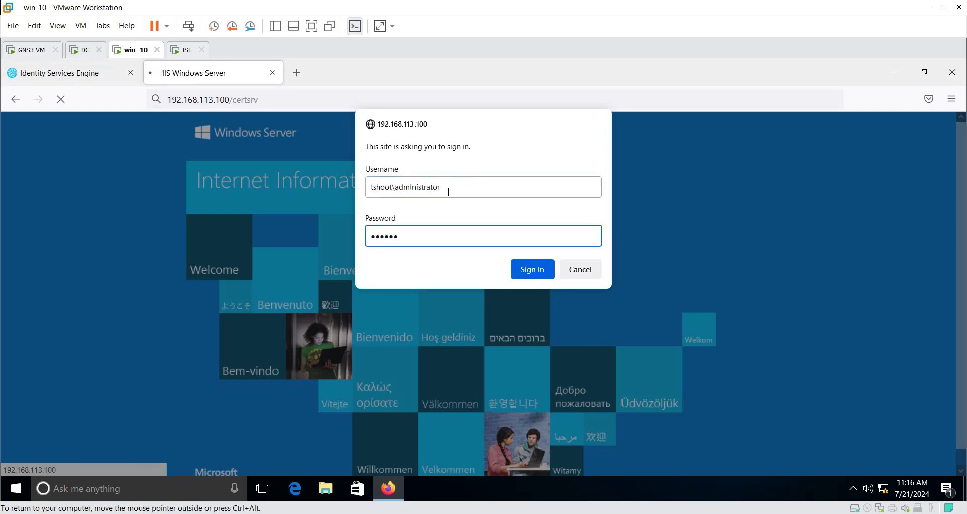
key("Return")
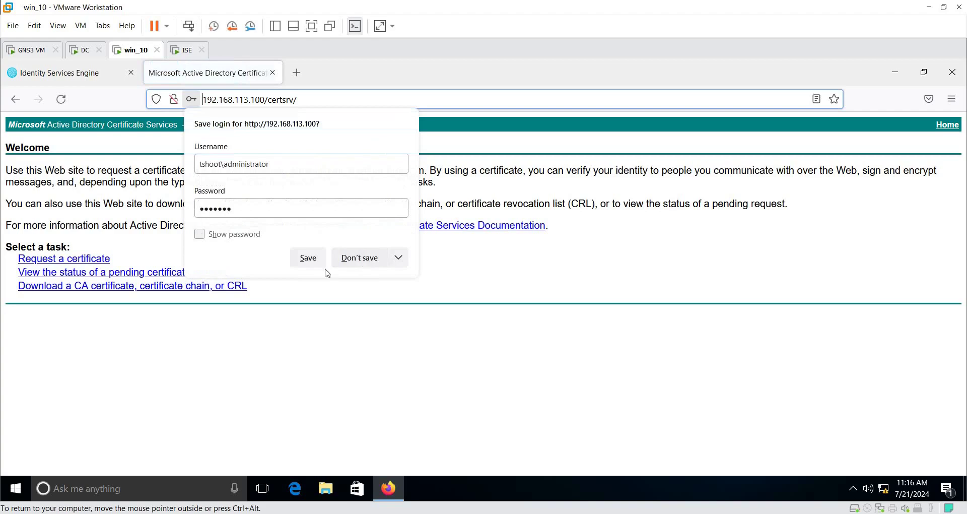
left_click(322, 263)
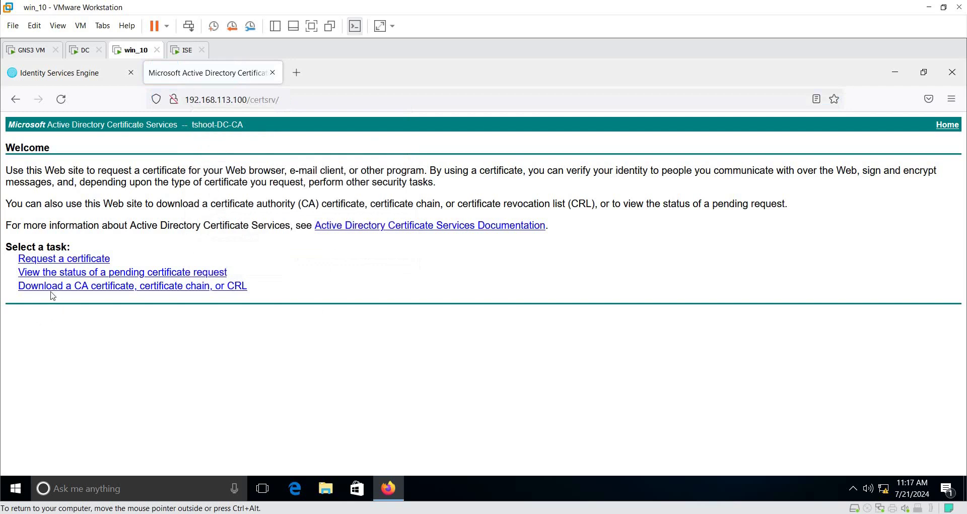
Step: Download the tshoot-DC-CA CA certificate in Base 64 encoding and save certnew.cer
left_click(85, 296)
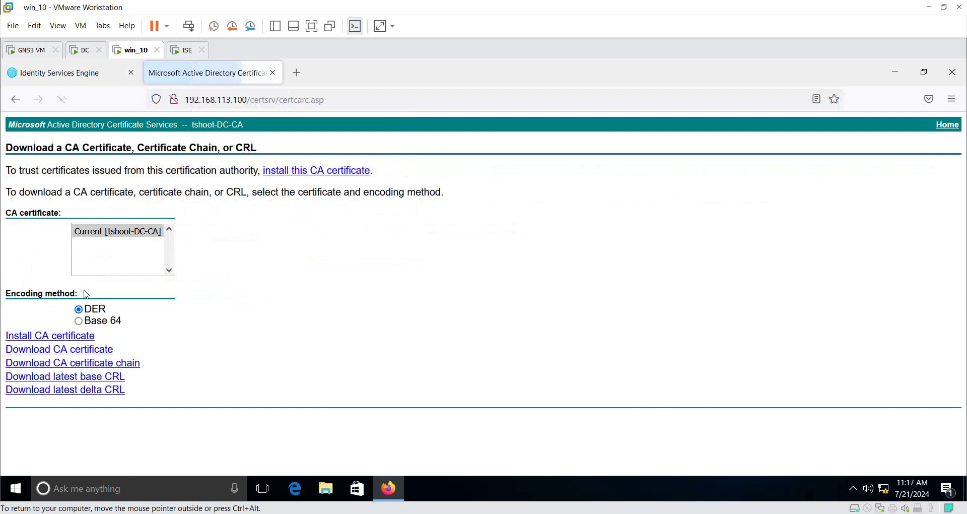
left_click(106, 326)
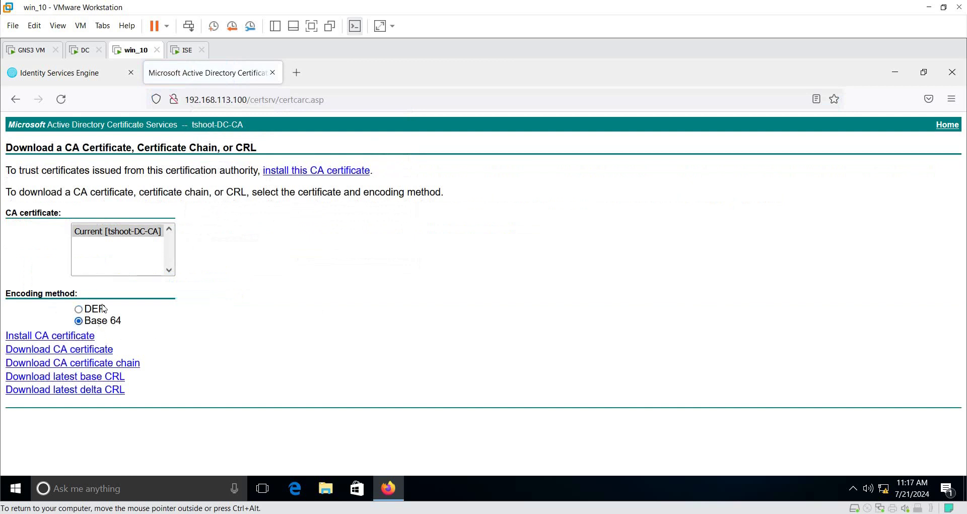
left_click(47, 355)
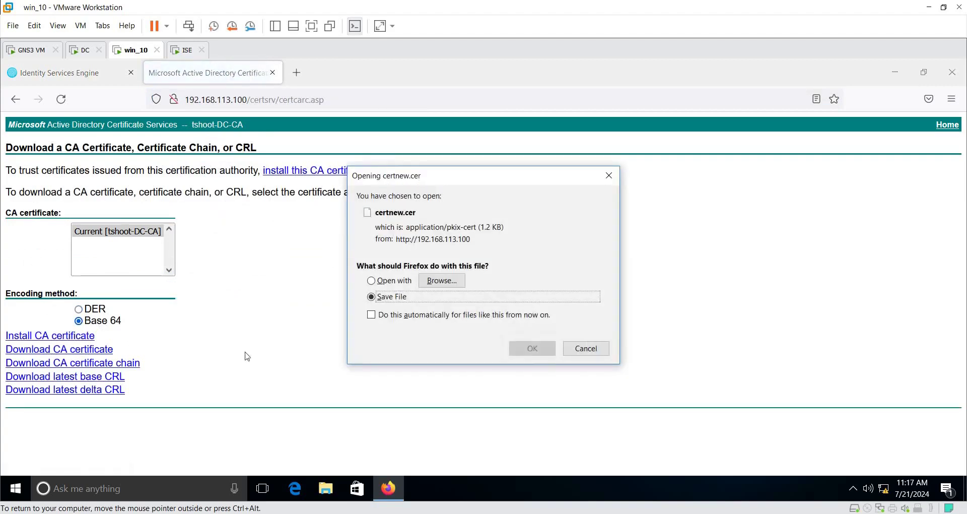
left_click(533, 348)
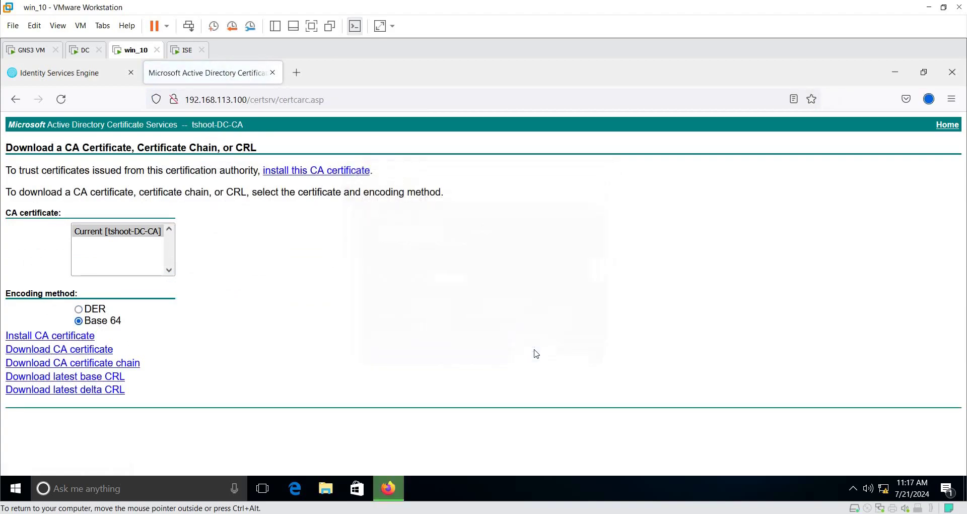
Step: Open the Downloads folder in File Explorer alongside Firefox's downloads library
left_click(326, 488)
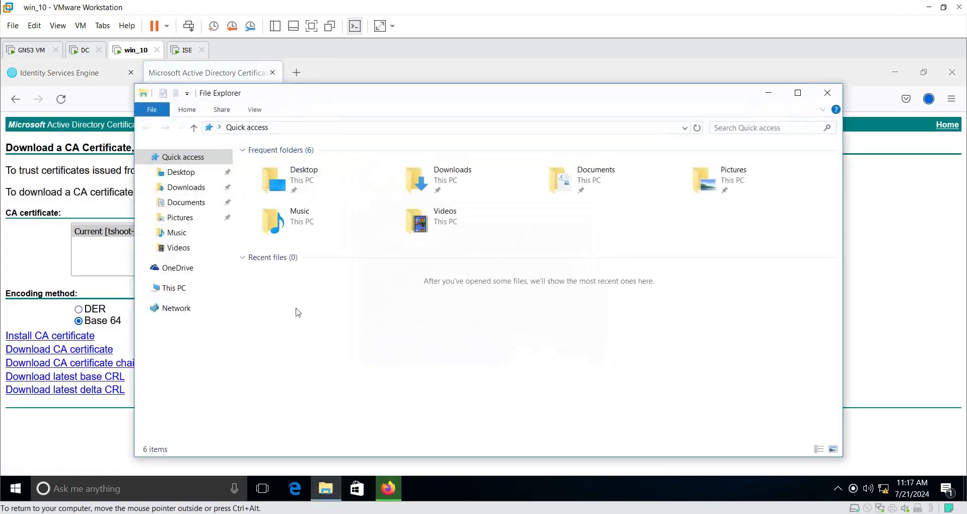
left_click(185, 204)
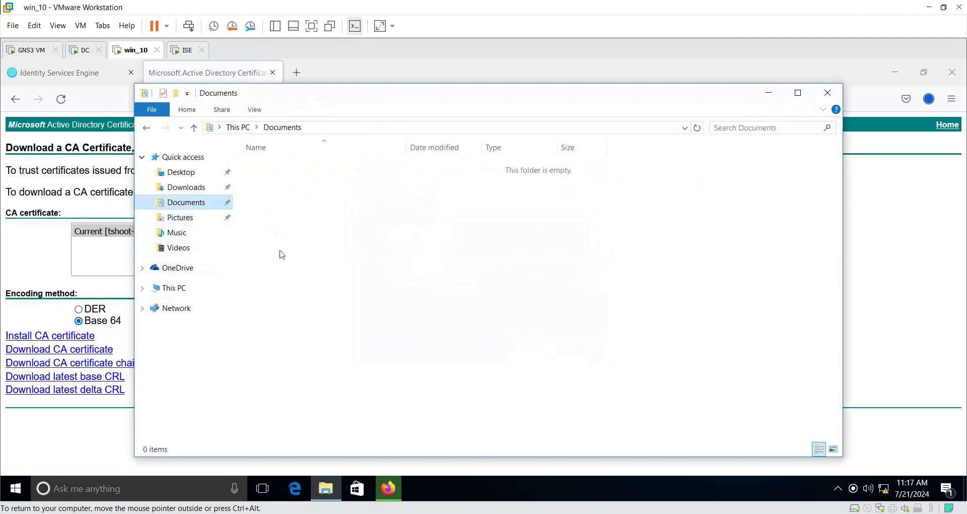
left_click(187, 187)
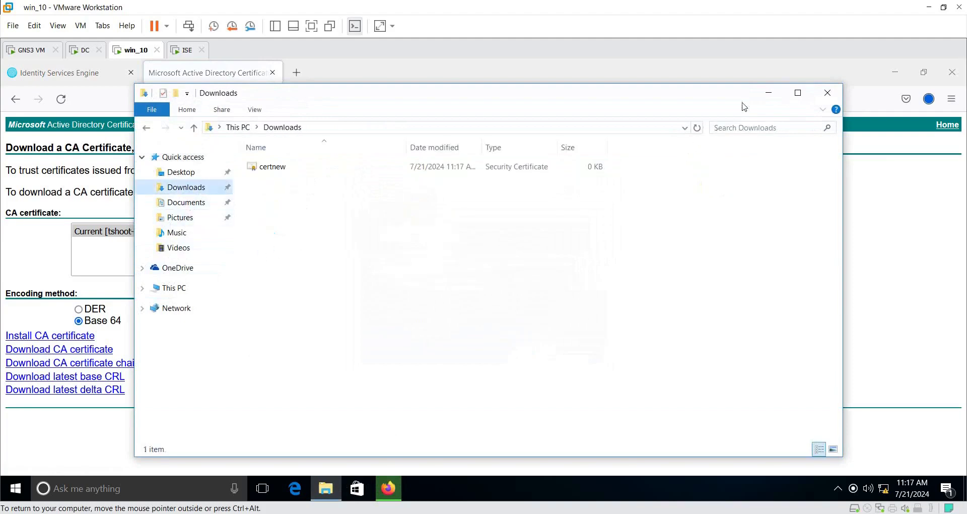
left_click(768, 92)
left_click(929, 98)
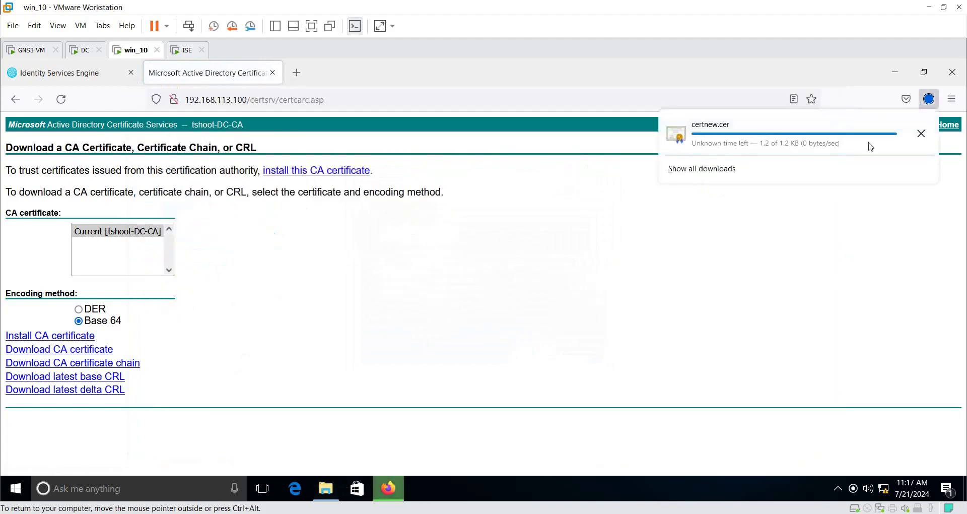
left_click(751, 177)
left_click_drag(194, 79, 481, 158)
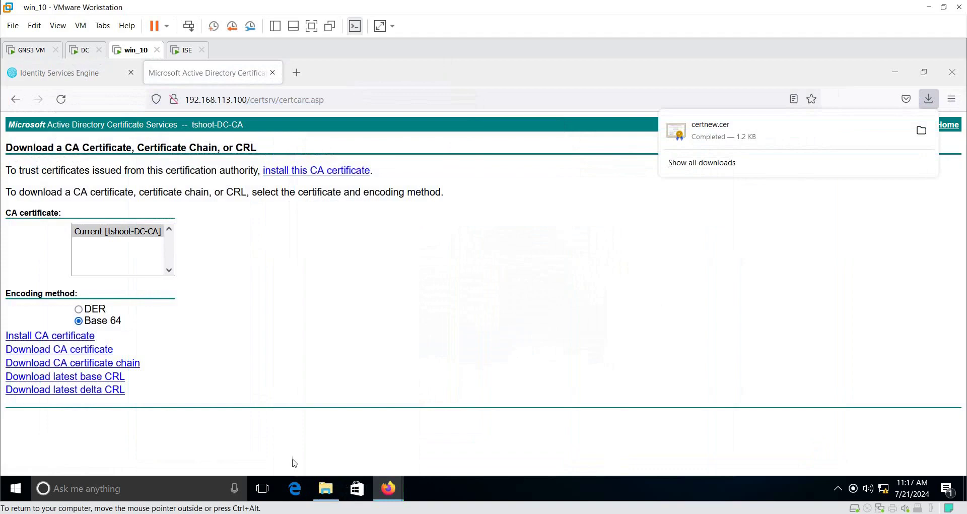
left_click(330, 490)
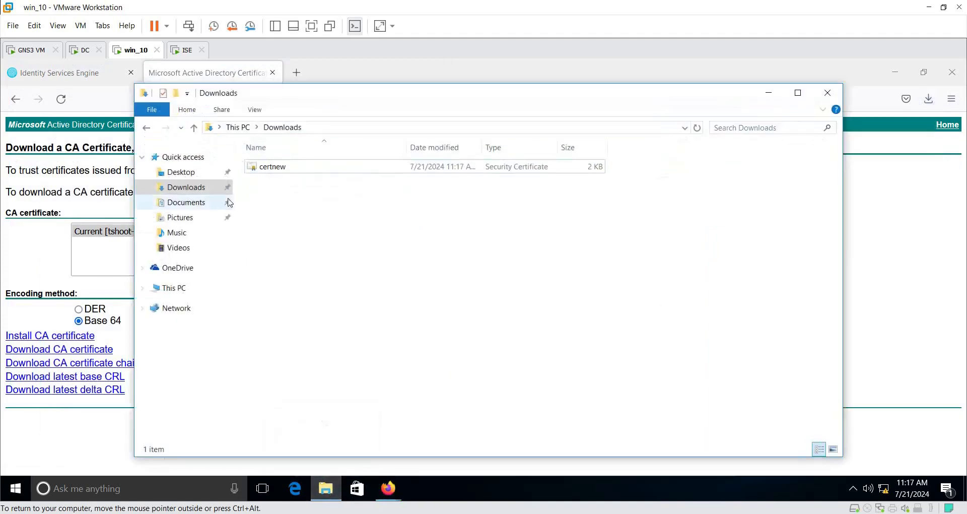
Step: Rename certnew to RootCA, show file name extensions, and minimize Firefox
left_click(259, 171)
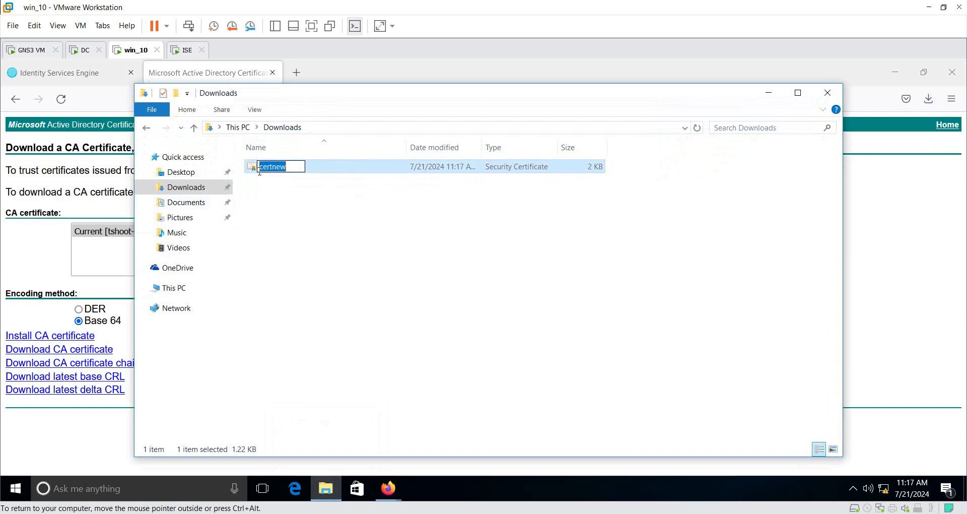
type("RootCA")
key("Return")
left_click(261, 112)
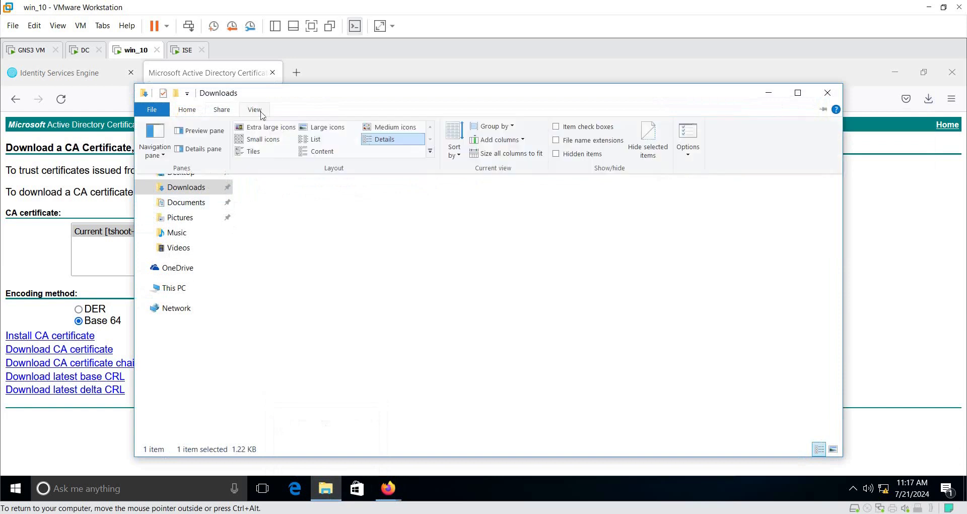
left_click(571, 143)
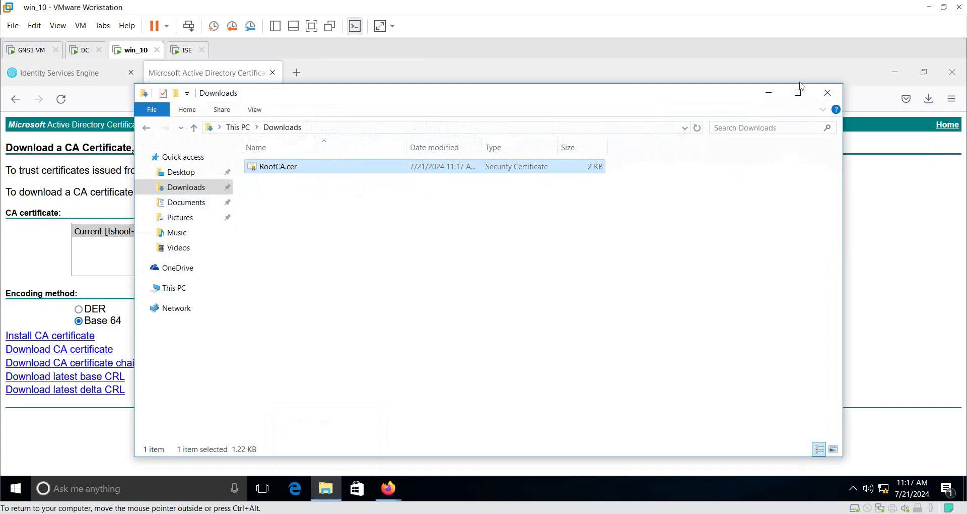
left_click(894, 72)
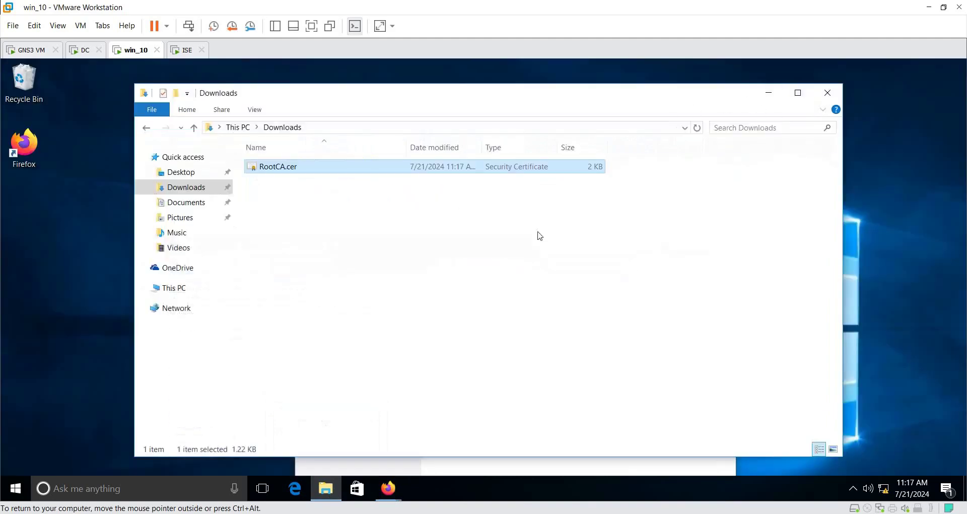
Step: Launch mmc elevated from the Run prompt
right_click(15, 488)
left_click(63, 415)
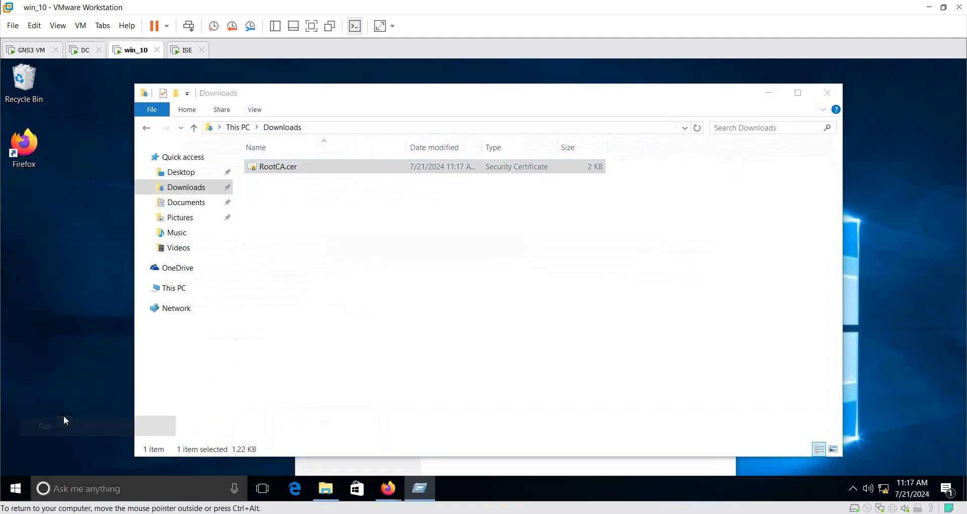
type("mmc")
key("Return")
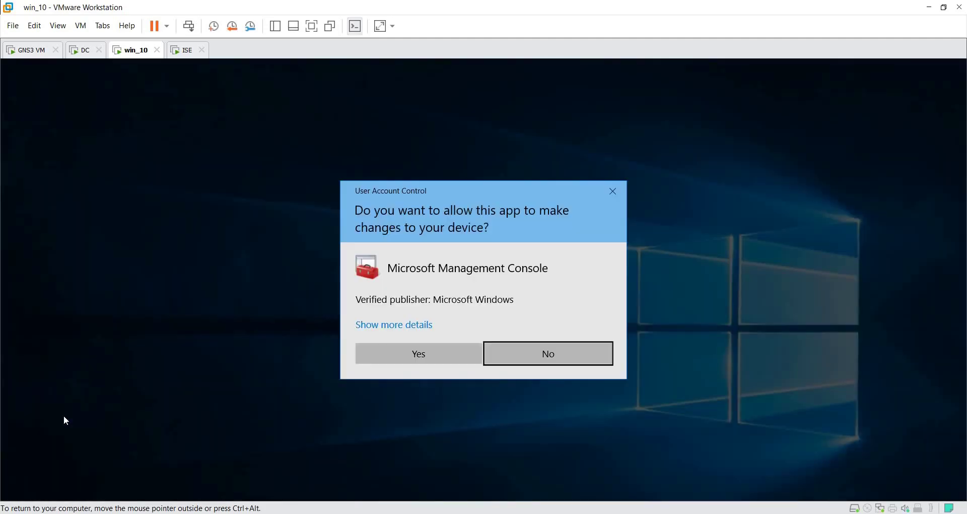
left_click(441, 356)
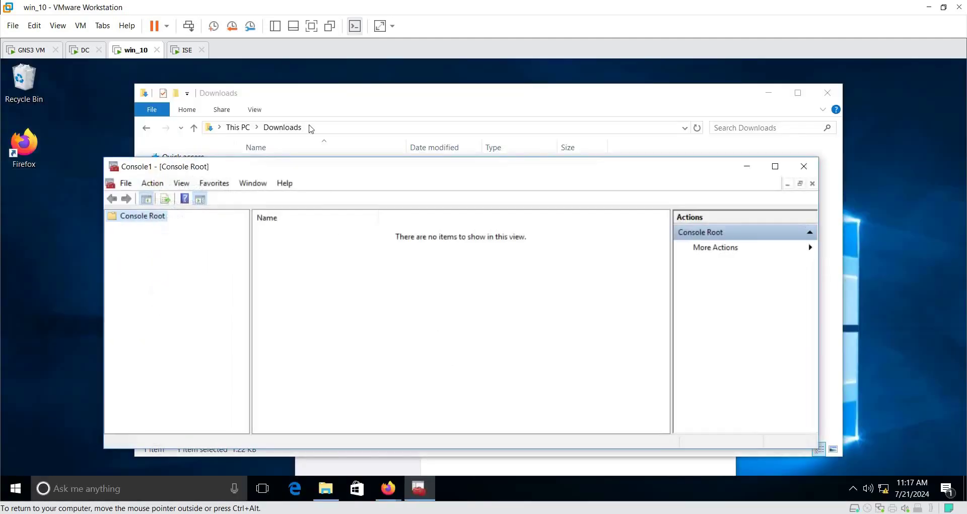
Step: Add the Certificates snap-in for the local computer account
left_click(126, 184)
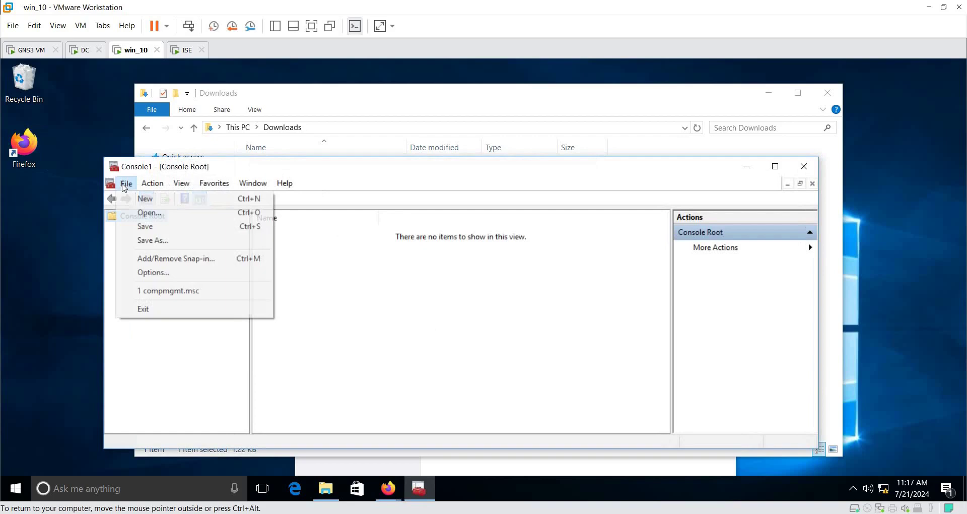
left_click(186, 259)
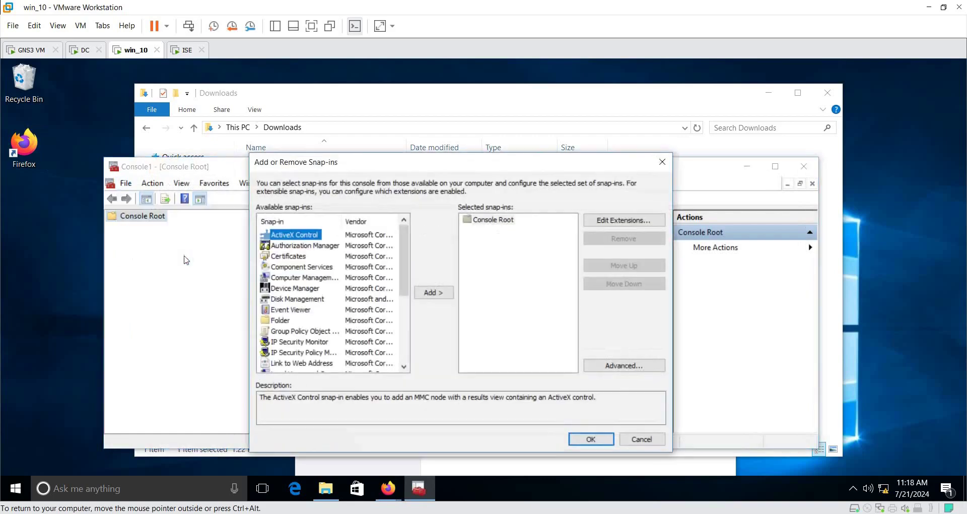
left_click(288, 257)
left_click(435, 292)
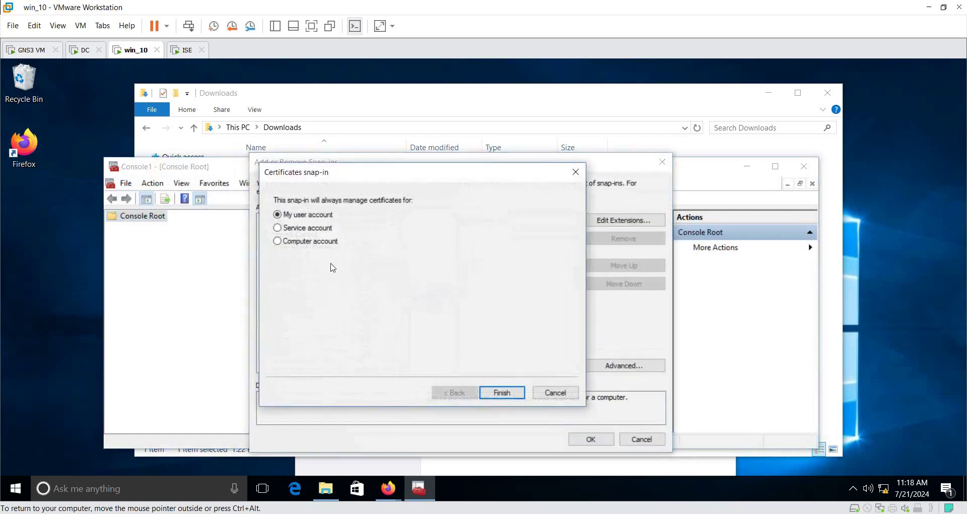
left_click(312, 241)
left_click(508, 393)
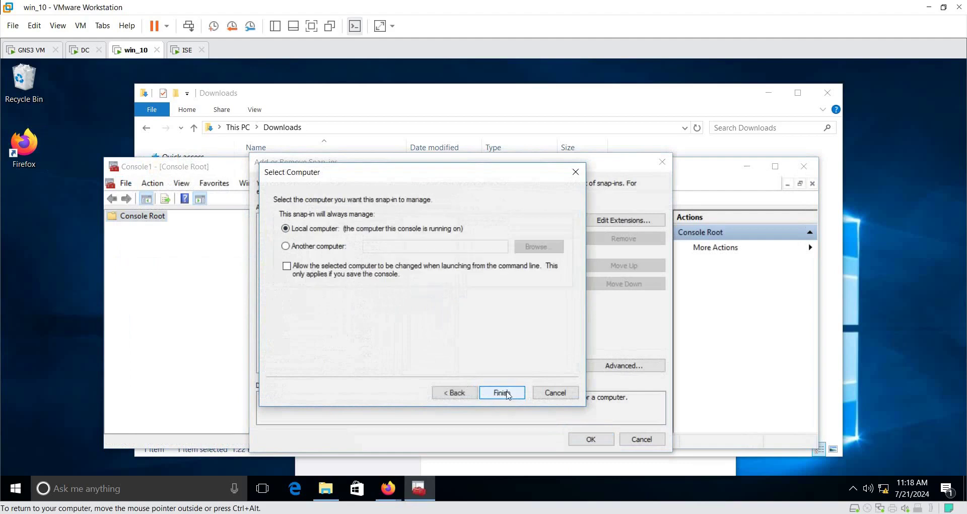
left_click(507, 394)
left_click(590, 438)
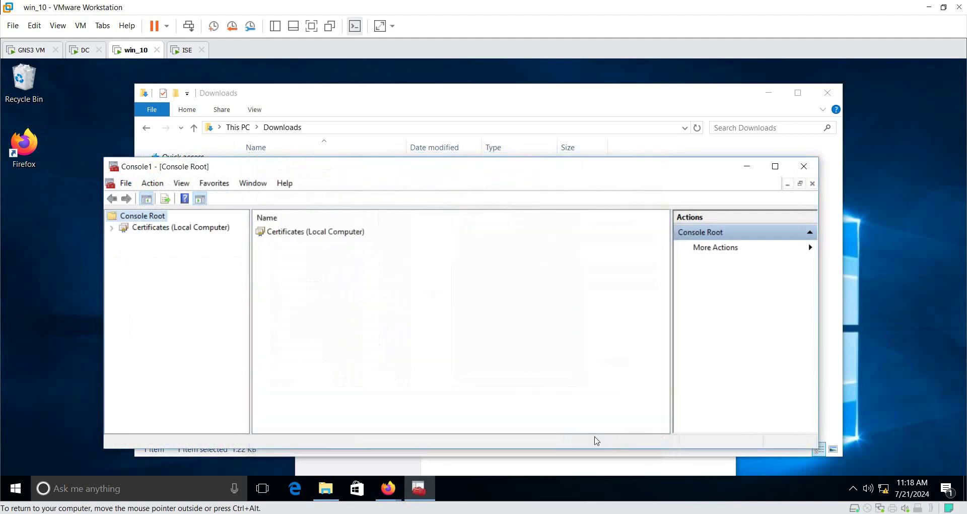
Step: Expand Trusted Root Certification Authorities to list its certificates
double_click(179, 230)
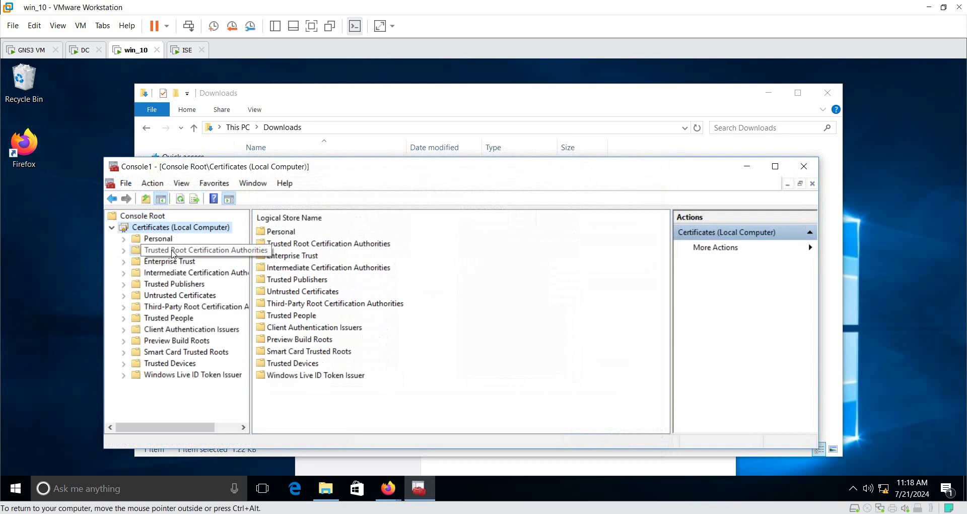
double_click(173, 251)
left_click(168, 264)
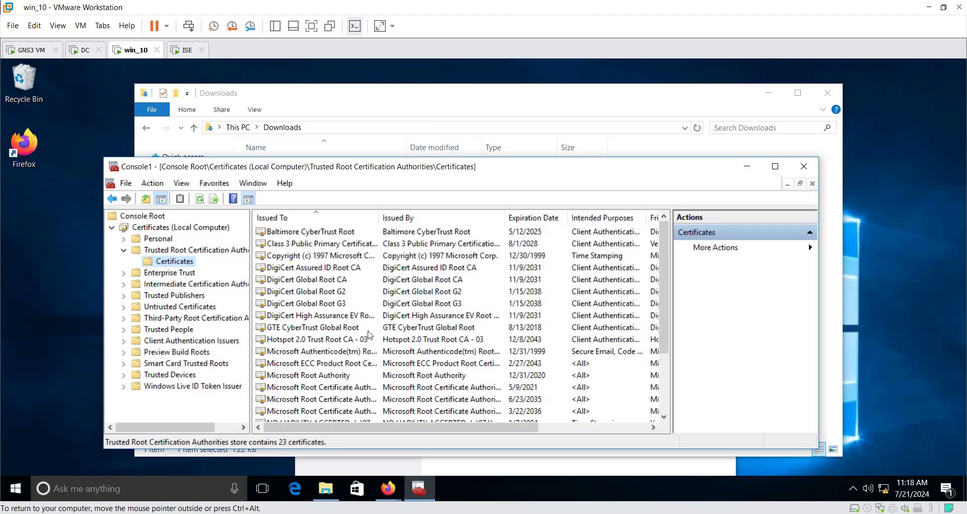
right_click(186, 263)
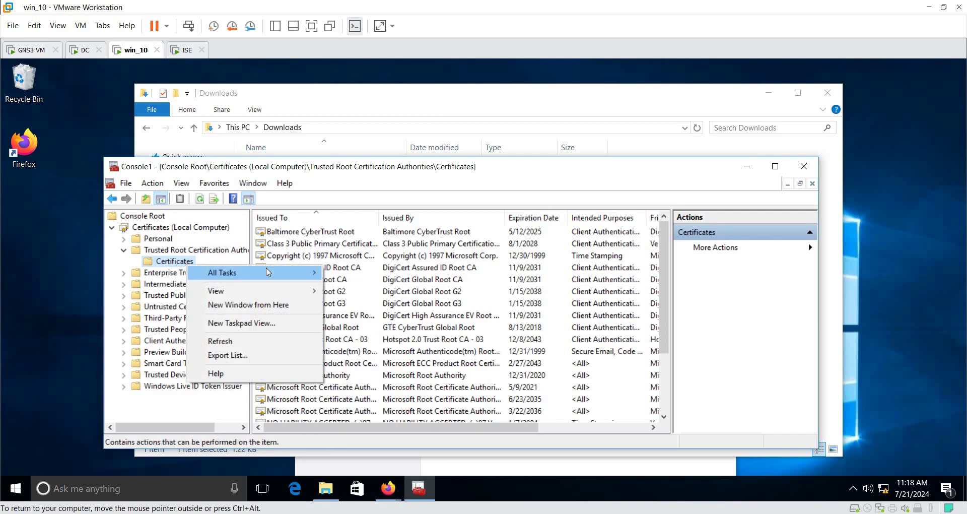
mouse_move(266, 272)
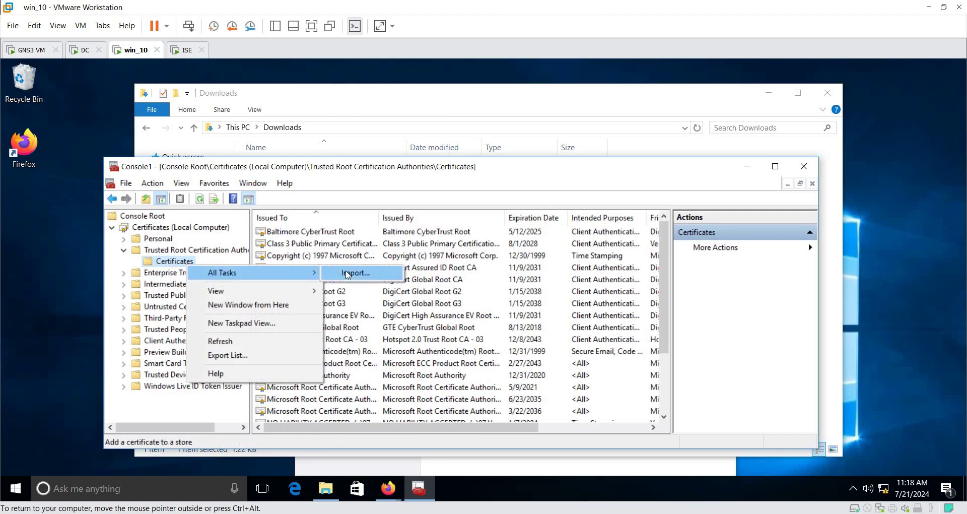
left_click(731, 113)
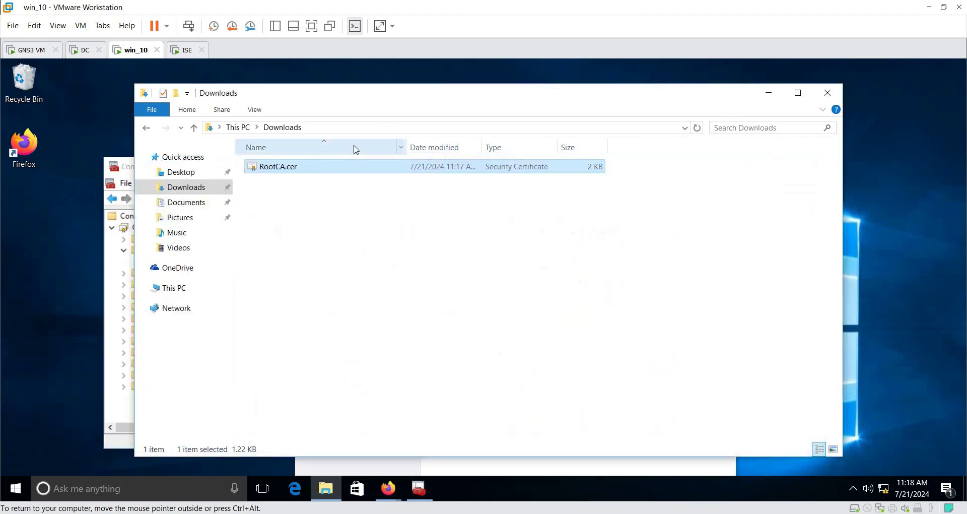
Step: Open RootCA.cer and check its Certification Path, showing tshoot-DC-CA as an untrusted root
double_click(290, 167)
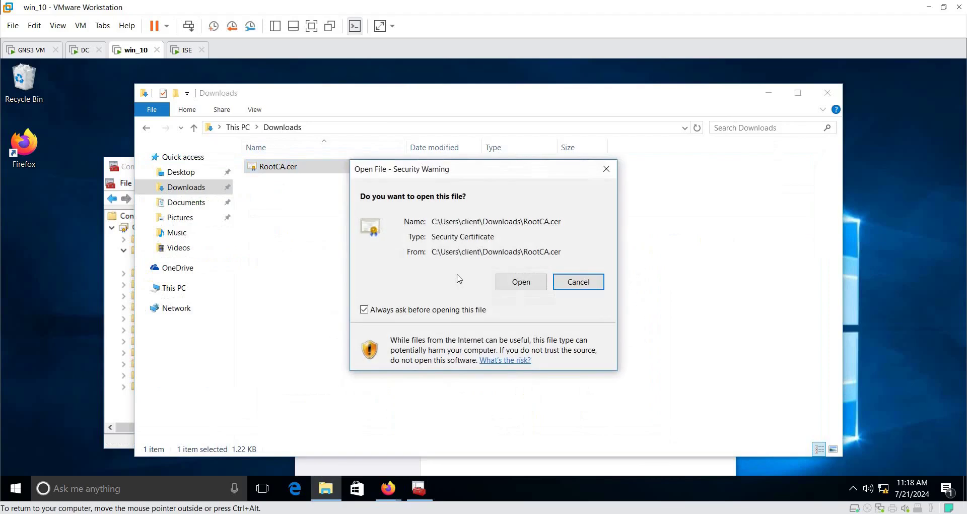
left_click(524, 282)
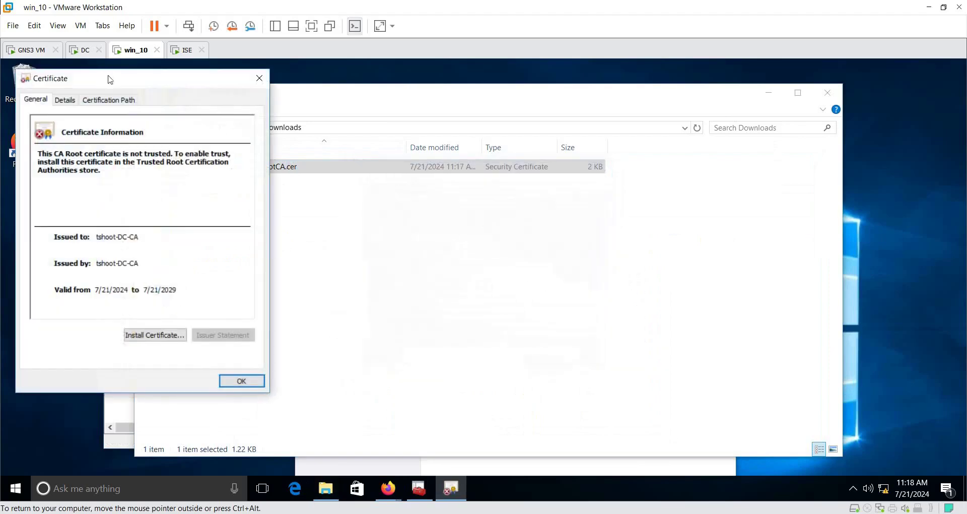
left_click_drag(104, 74, 416, 93)
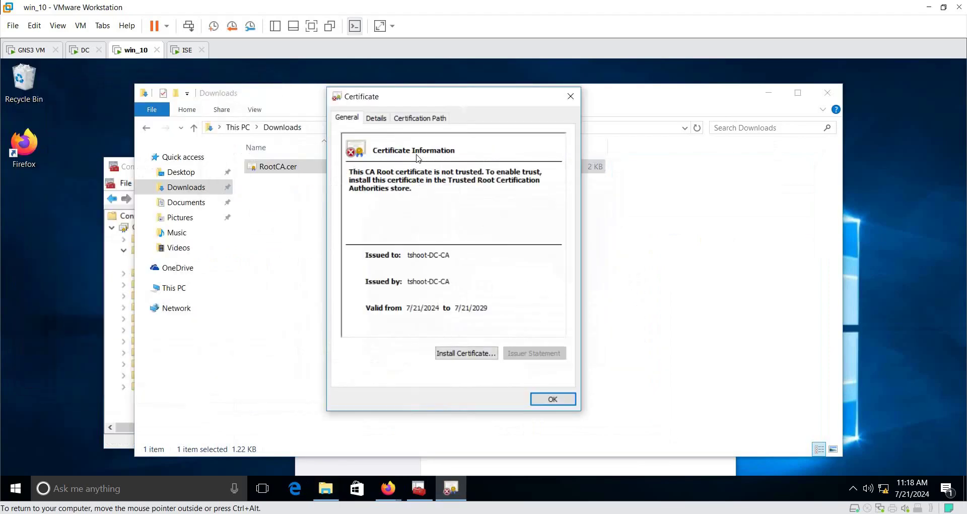
left_click(444, 119)
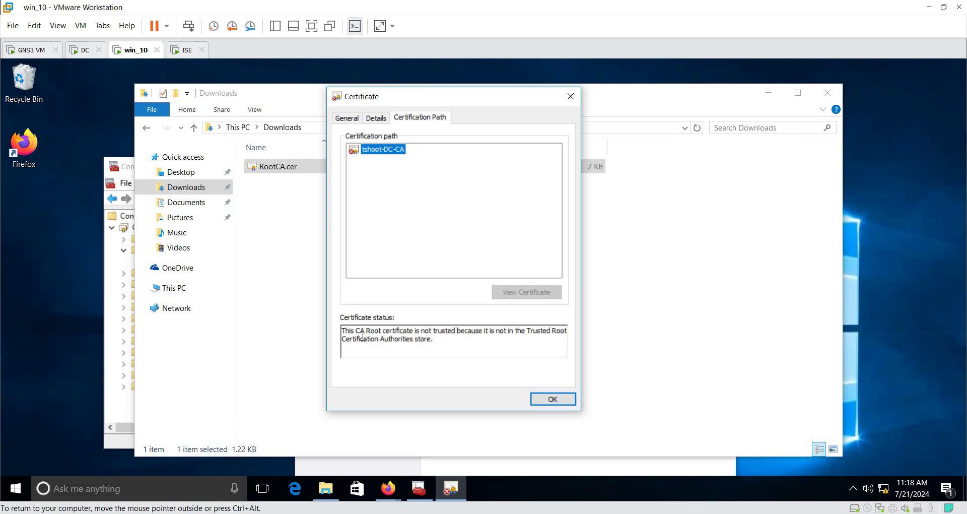
left_click_drag(357, 333, 395, 332)
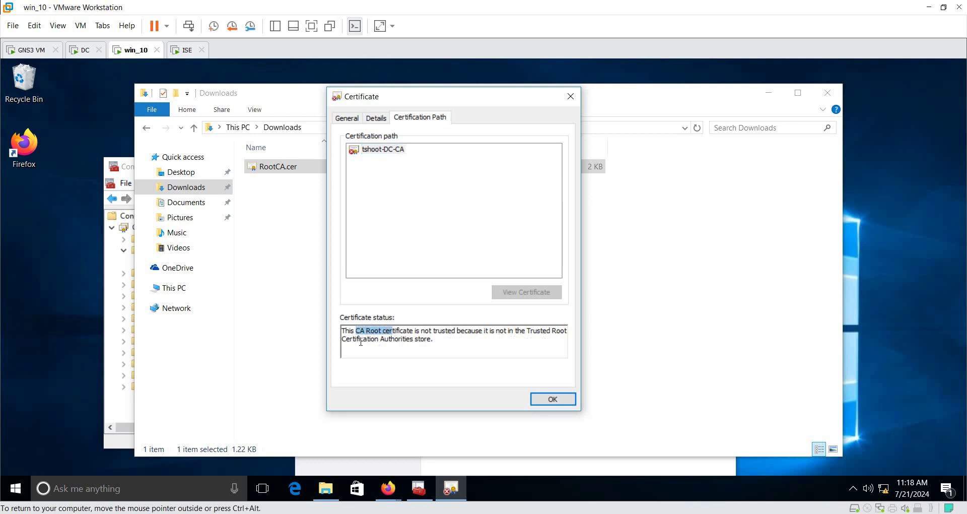
left_click_drag(361, 343, 448, 341)
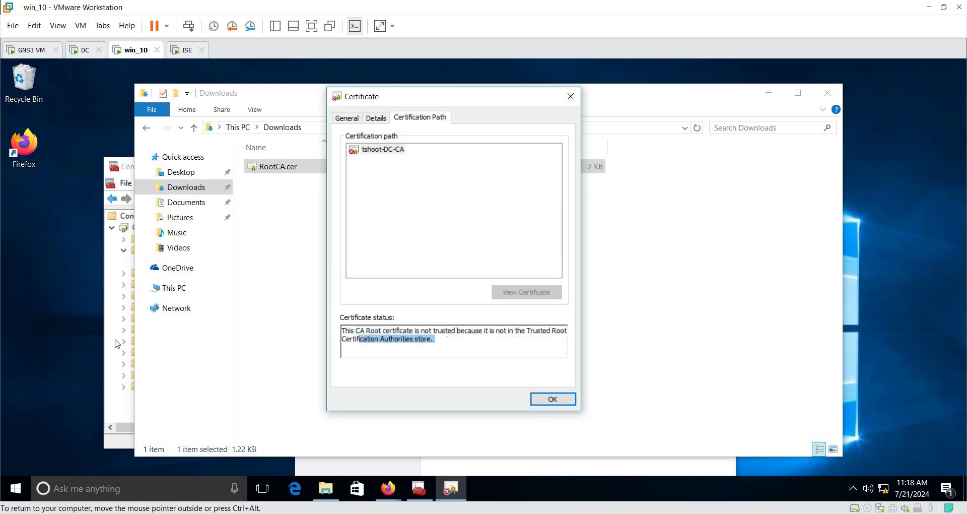
left_click(121, 431)
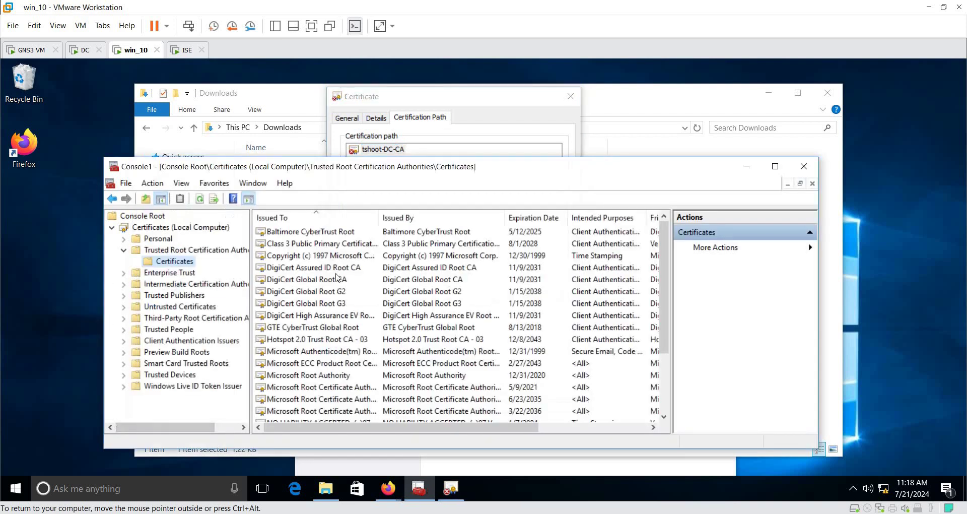
left_click(747, 167)
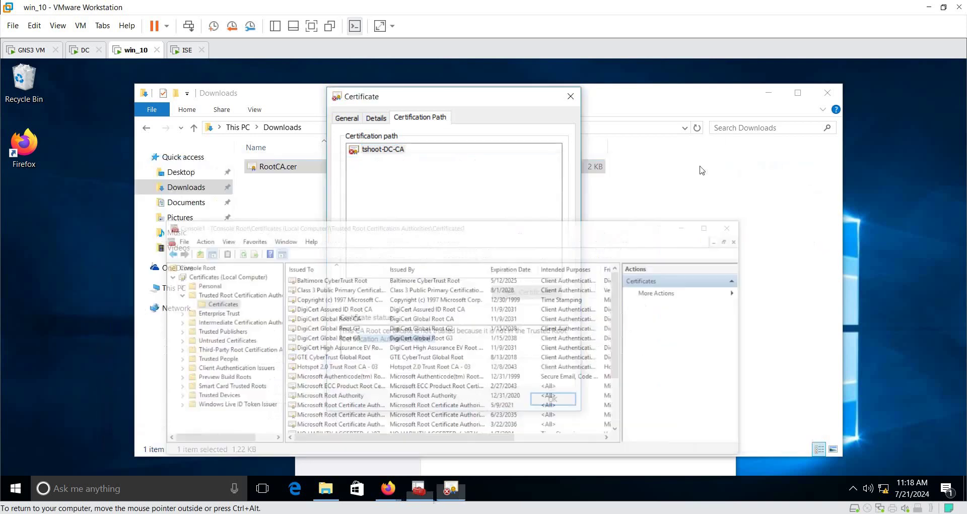
left_click(388, 149)
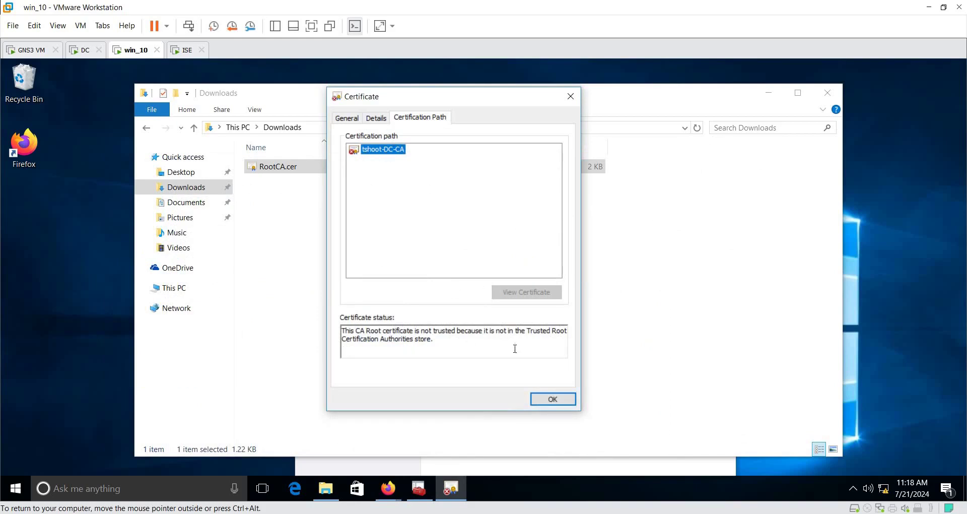
left_click(347, 120)
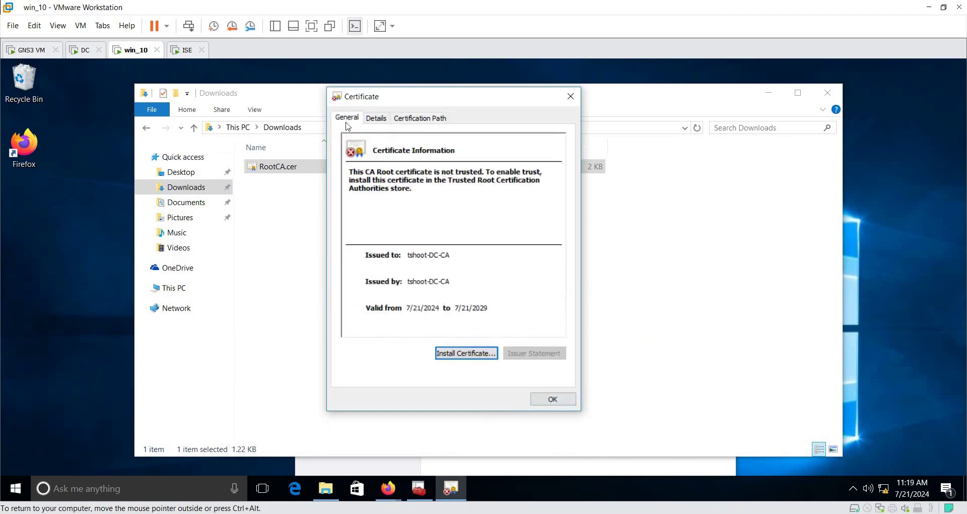
Step: Start installing RootCA.cer for the local machine with elevation allowed
left_click(467, 352)
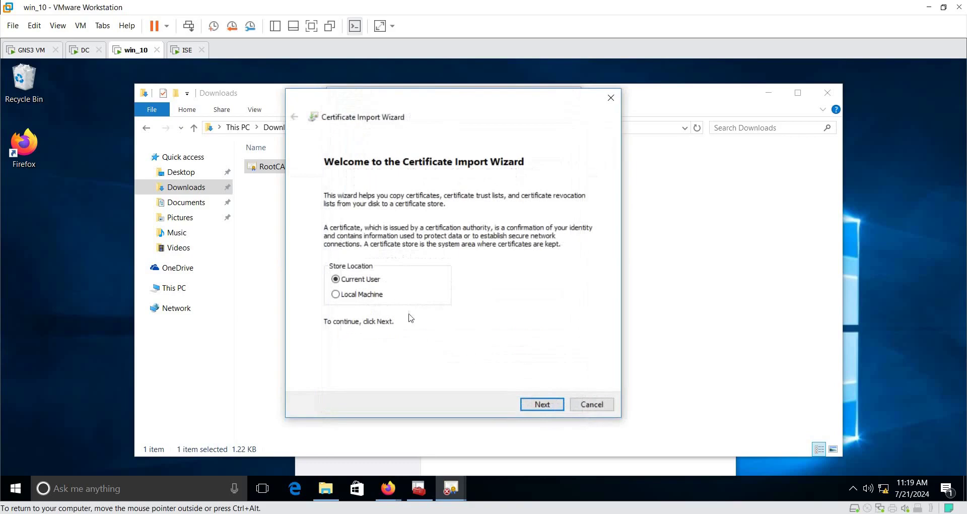
left_click(364, 300)
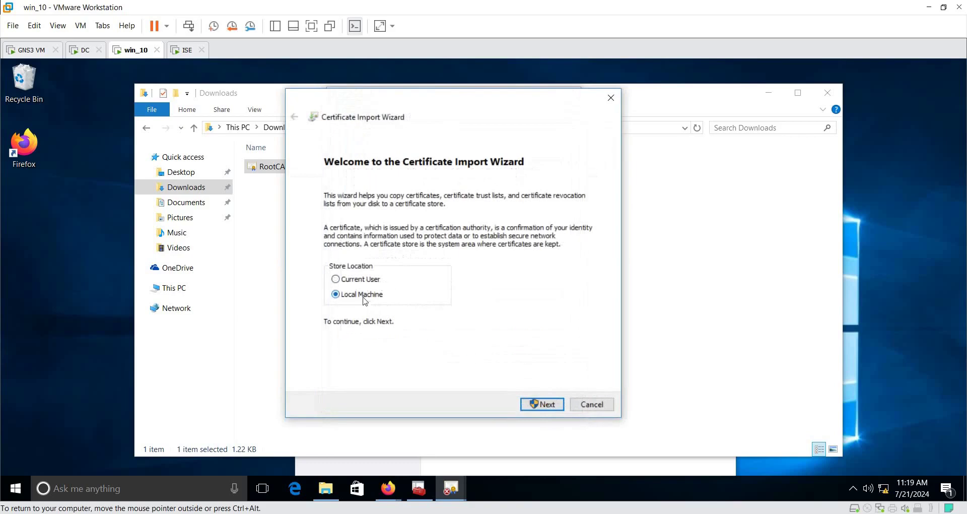
left_click(553, 406)
left_click(447, 363)
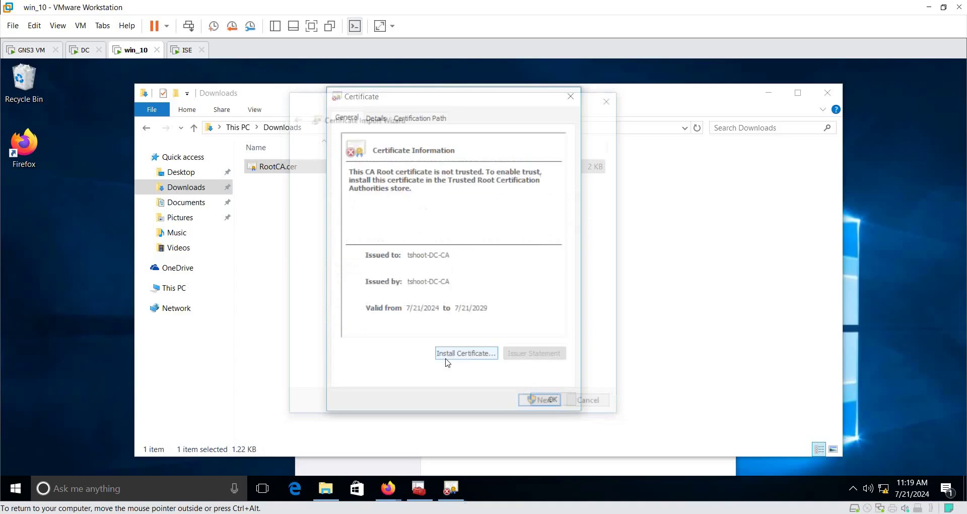
Step: Place the certificate in Trusted Root Certification Authorities and finish the import
left_click(393, 242)
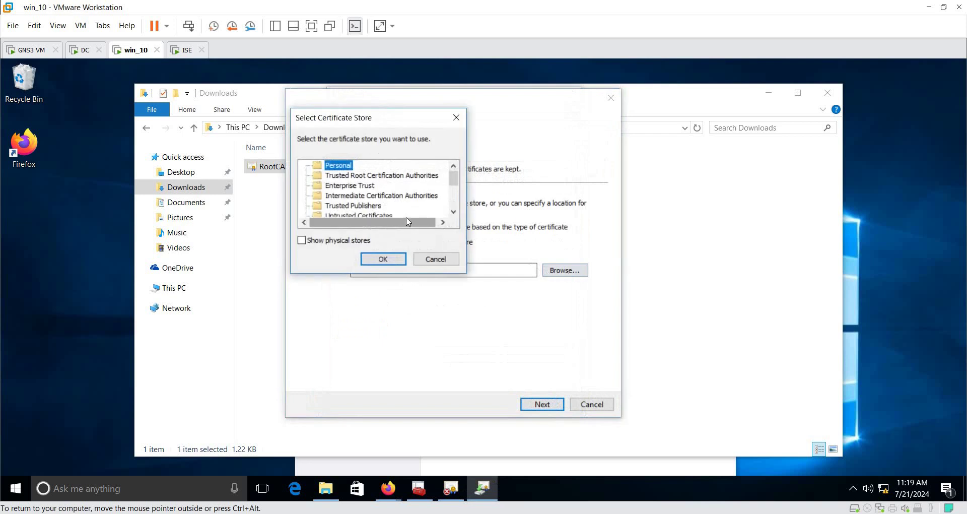
left_click(348, 177)
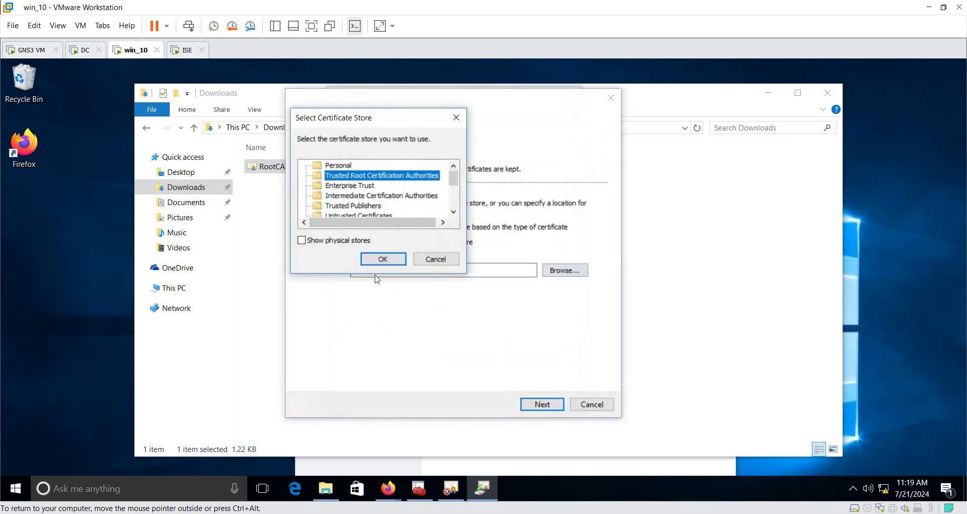
left_click(381, 259)
left_click(541, 404)
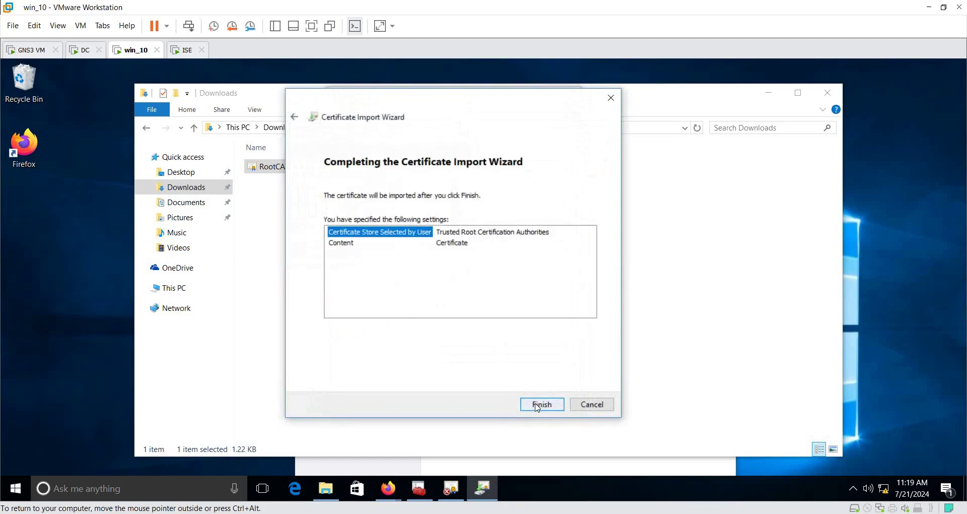
left_click(542, 405)
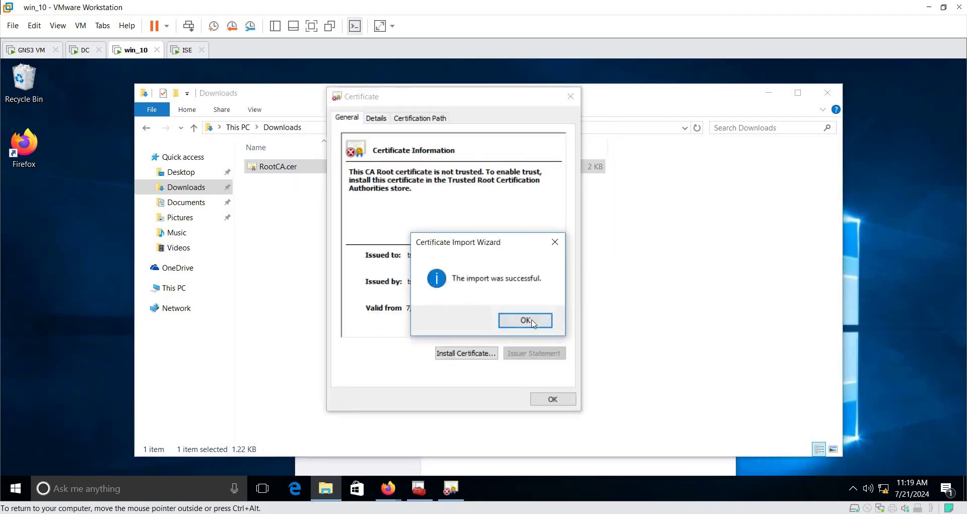
left_click(529, 322)
left_click(553, 399)
left_click(419, 487)
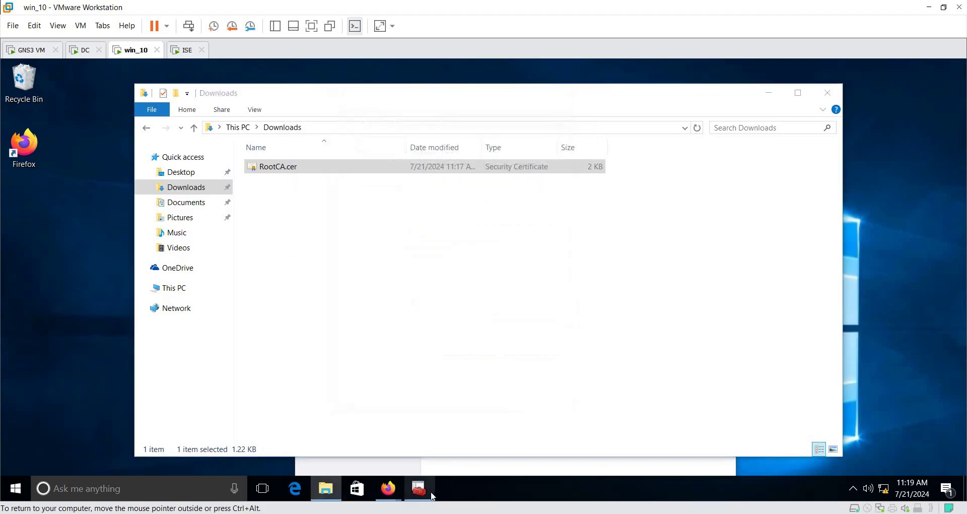
Step: Maximize and refresh the certificates console to show tshoot-DC-CA among trusted roots
key("super+Up")
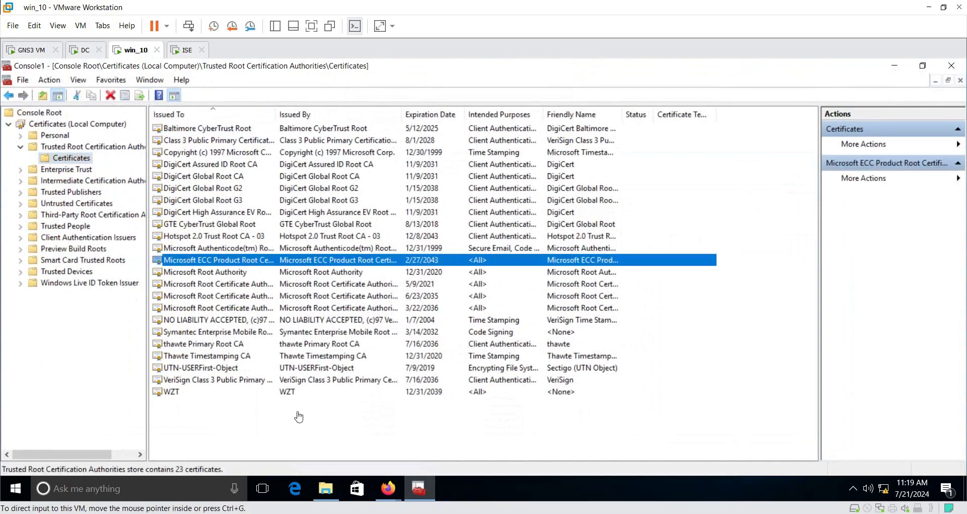
left_click(297, 432)
left_click(95, 95)
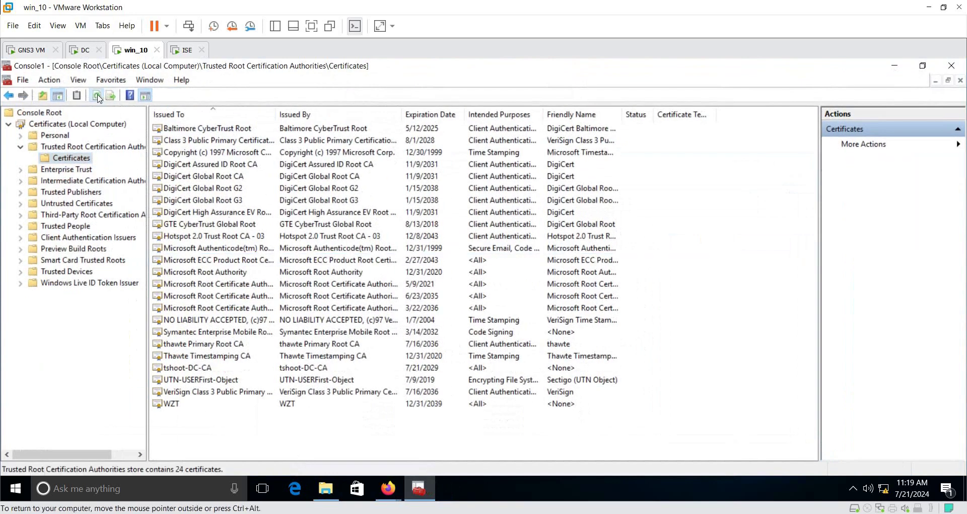
left_click(189, 372)
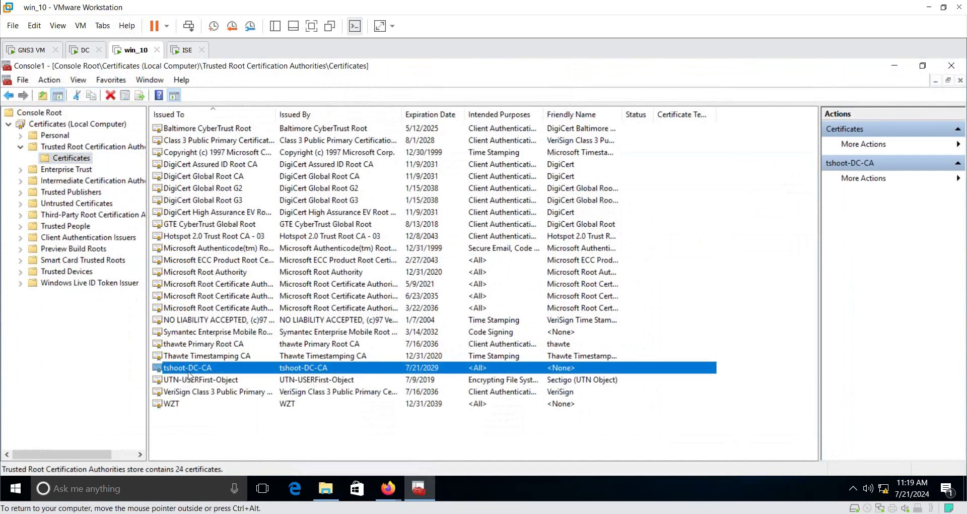
left_click(894, 65)
Step: Reopen RootCA.cer and verify its Certification Path reports "This certificate is OK."
double_click(286, 168)
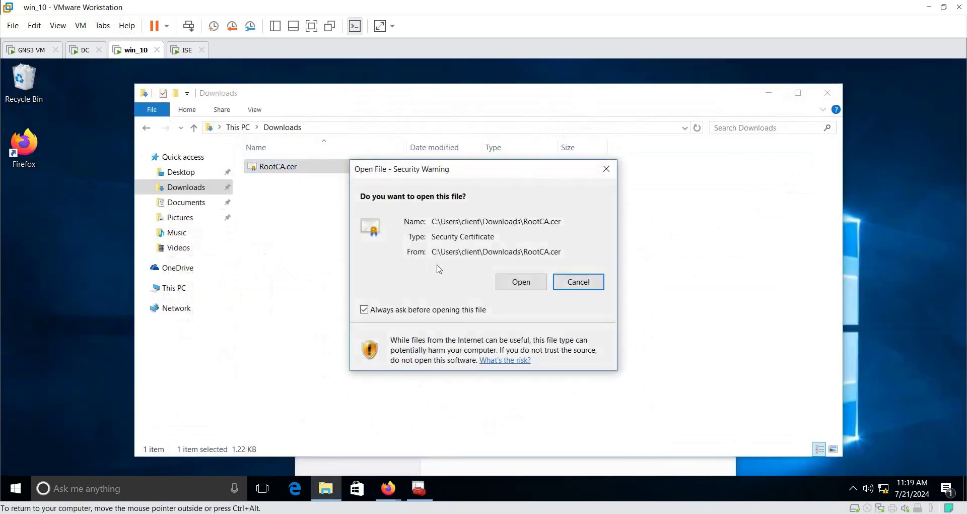
left_click(508, 284)
left_click_drag(176, 81, 445, 92)
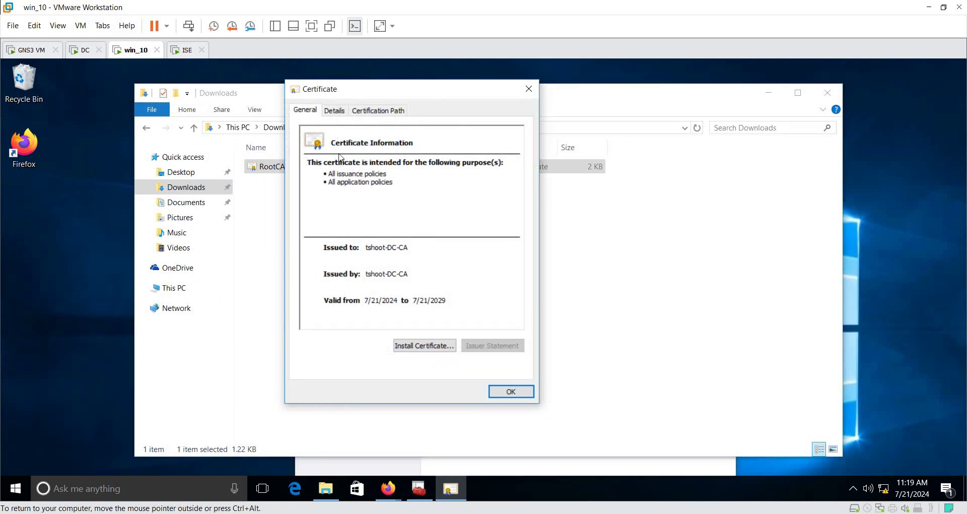
left_click(371, 111)
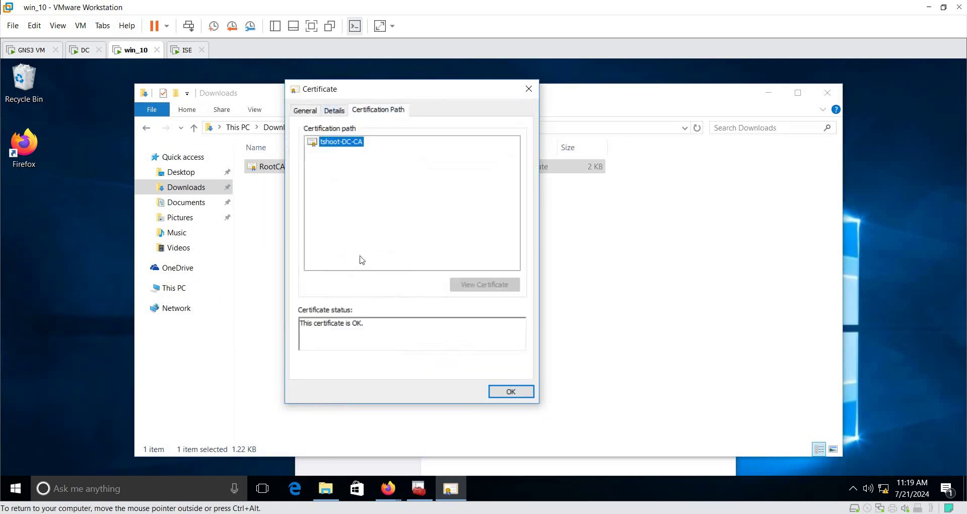
left_click_drag(375, 318, 277, 330)
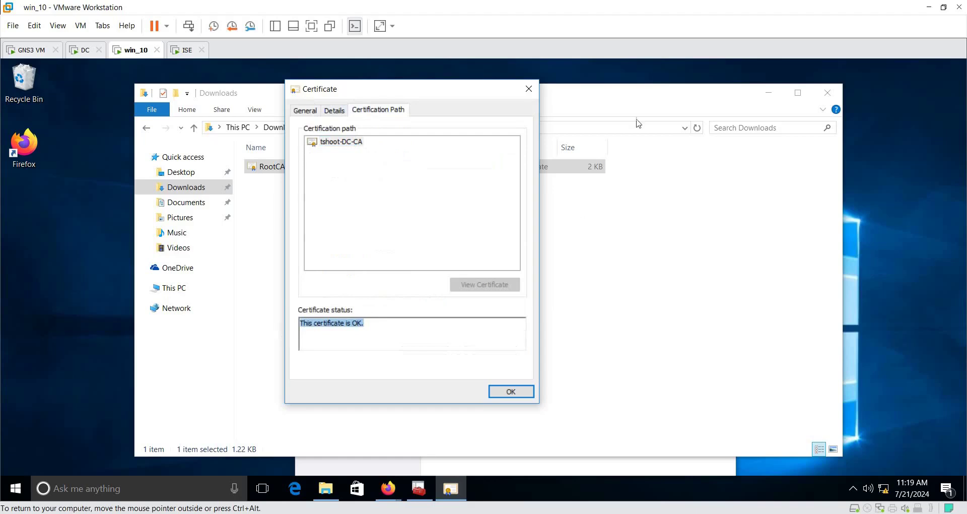
left_click(529, 89)
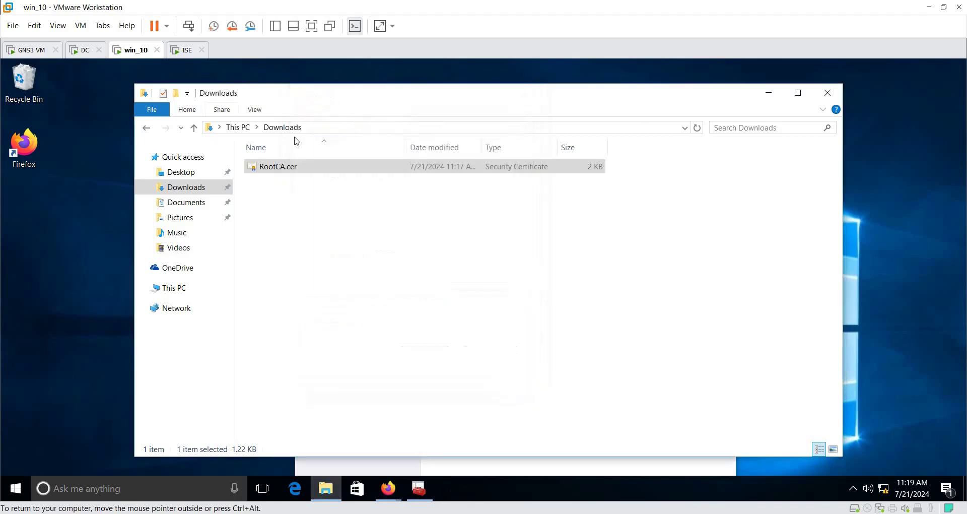
Step: Close the Downloads folder and Firefox Library windows, then restore Firefox on win_10
left_click(827, 92)
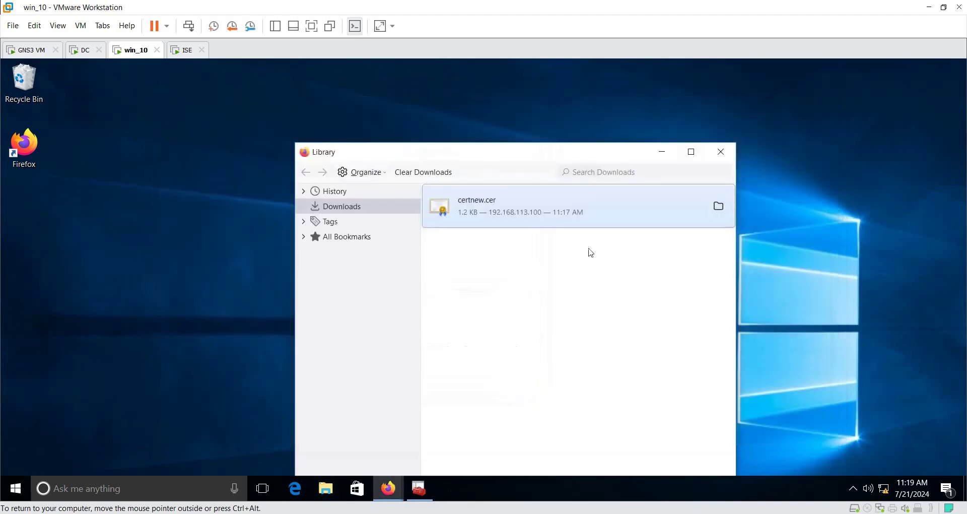
left_click(720, 151)
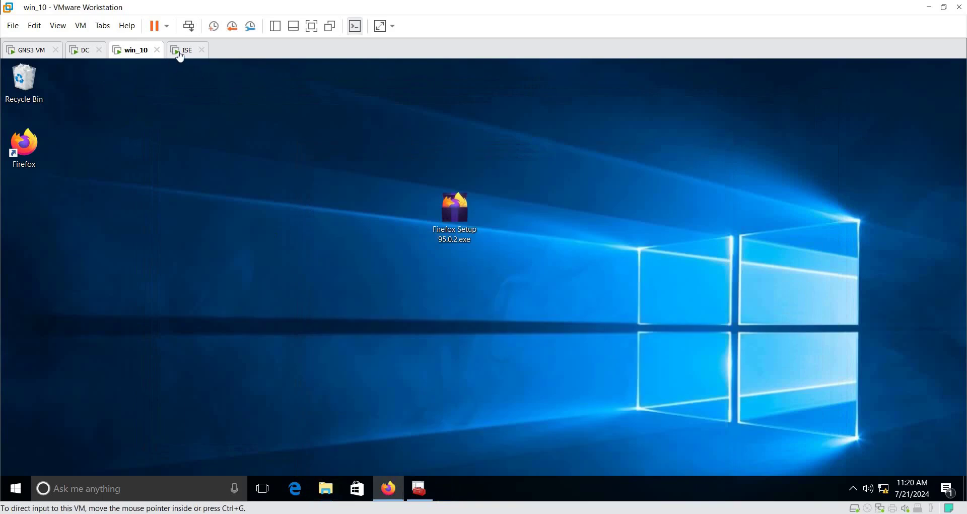
left_click(182, 51)
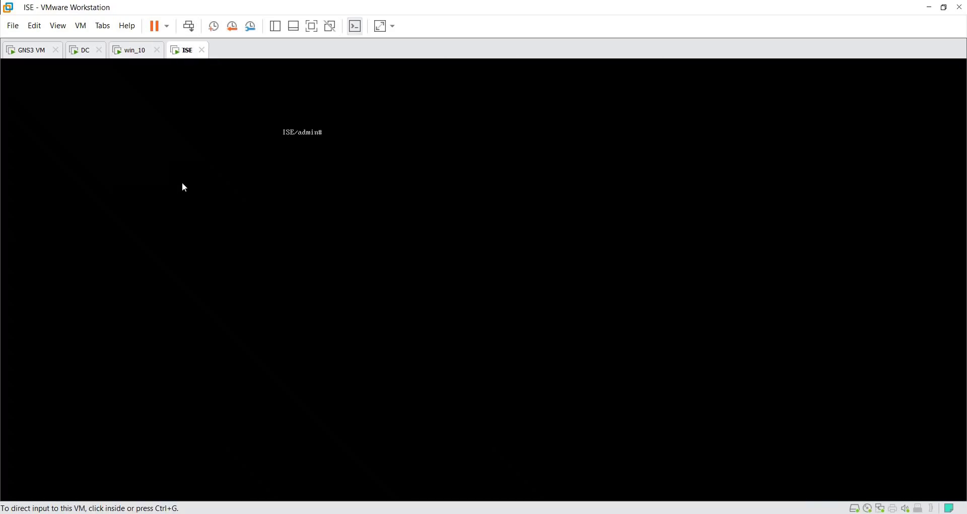
left_click(129, 50)
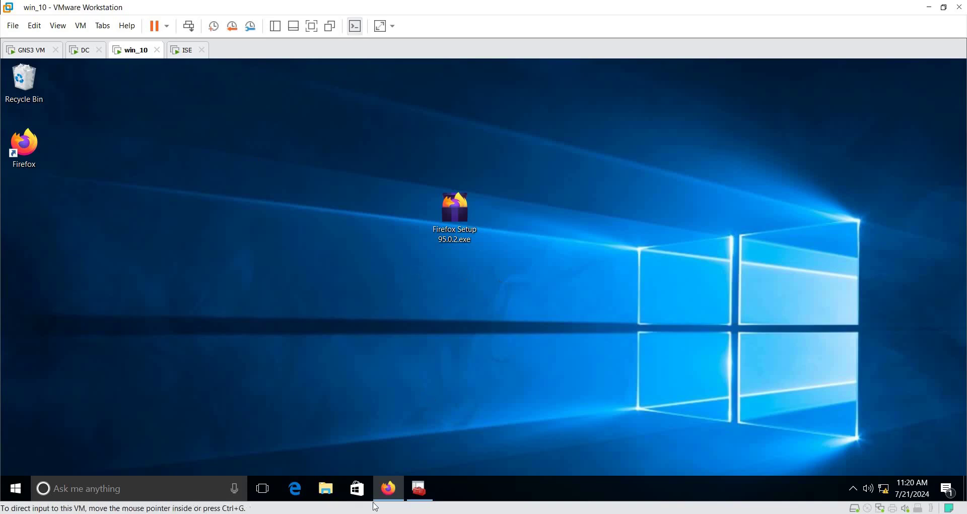
left_click(388, 488)
Step: Log in to the Cisco ISE admin portal as admin without saving the login
left_click(88, 79)
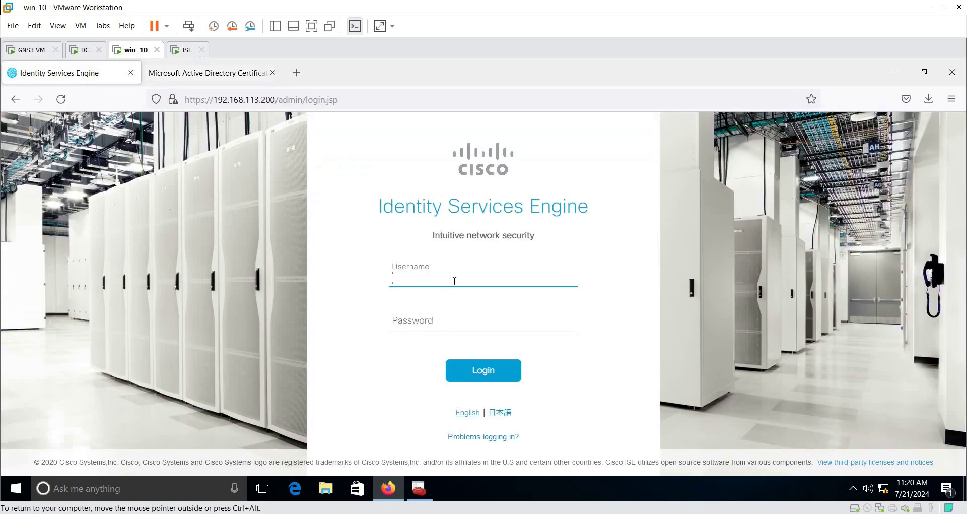
type("admin")
key("Tab")
type("***")
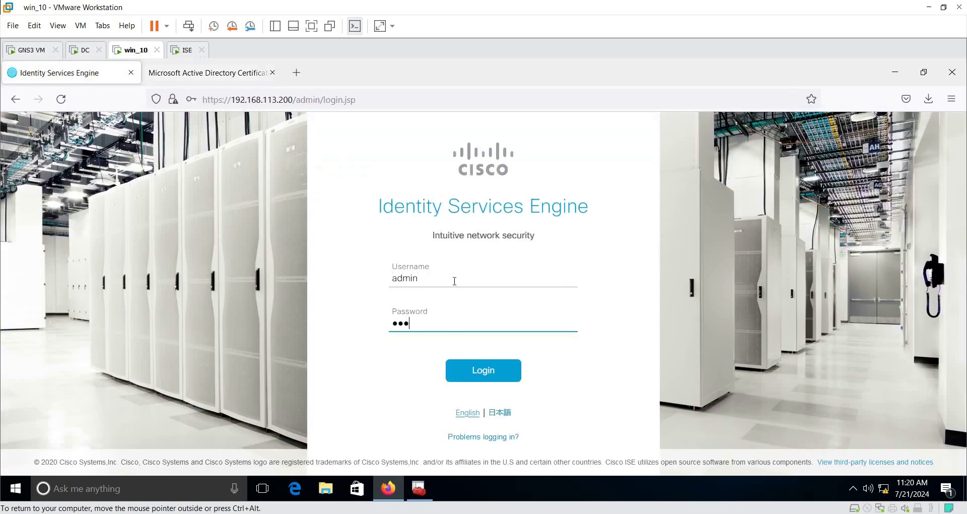
key("Return")
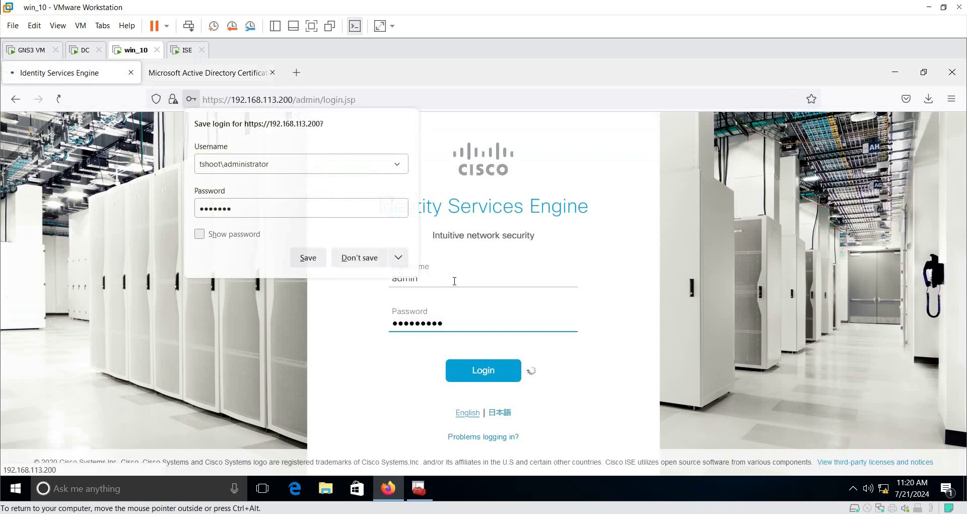
left_click(359, 262)
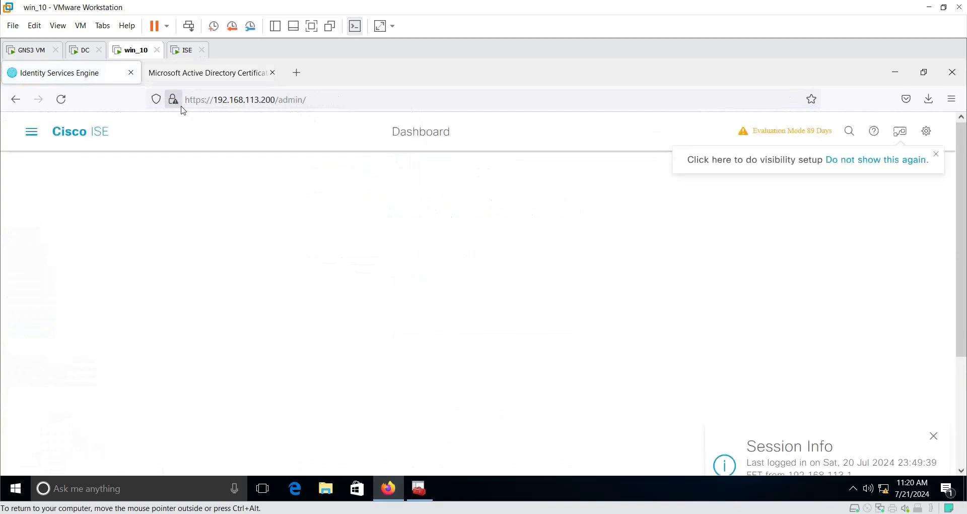
Step: Navigate to Administration > System > Deployment
left_click(925, 131)
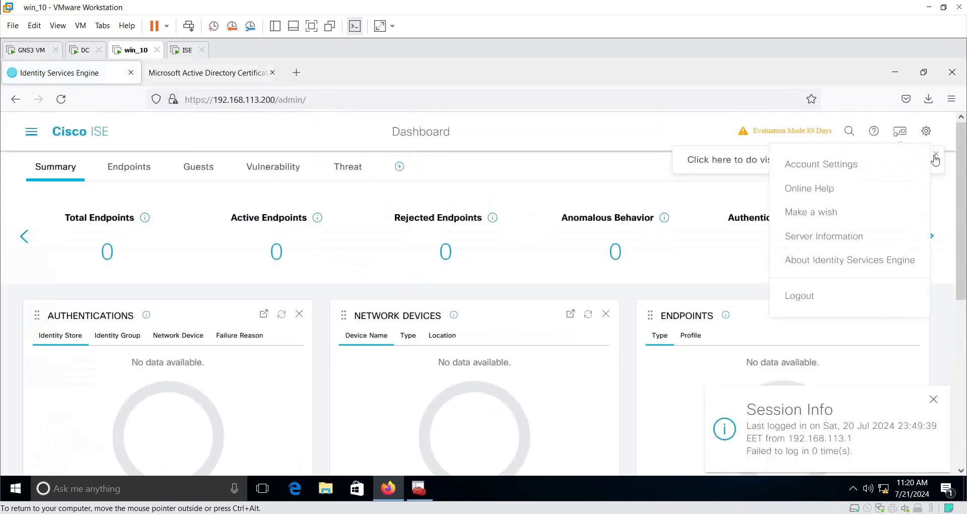
left_click(31, 133)
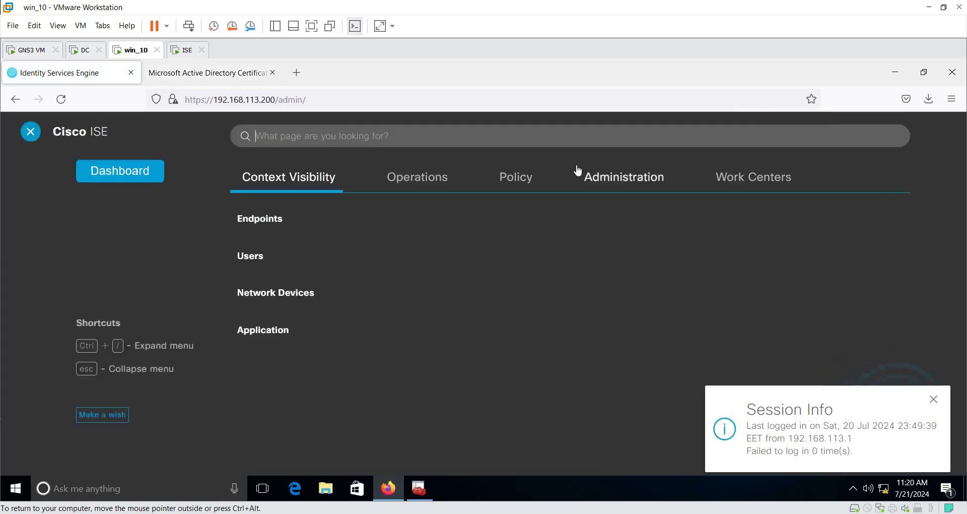
left_click(638, 186)
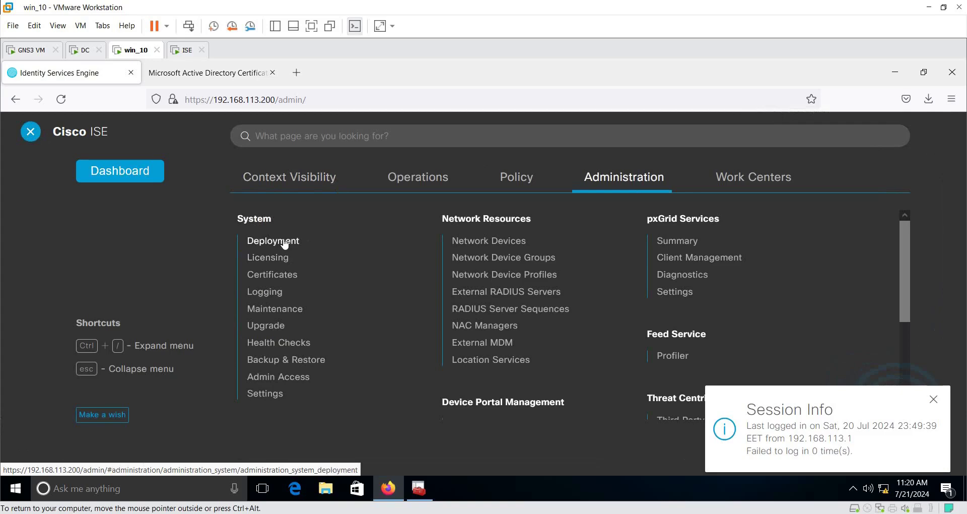
left_click(284, 243)
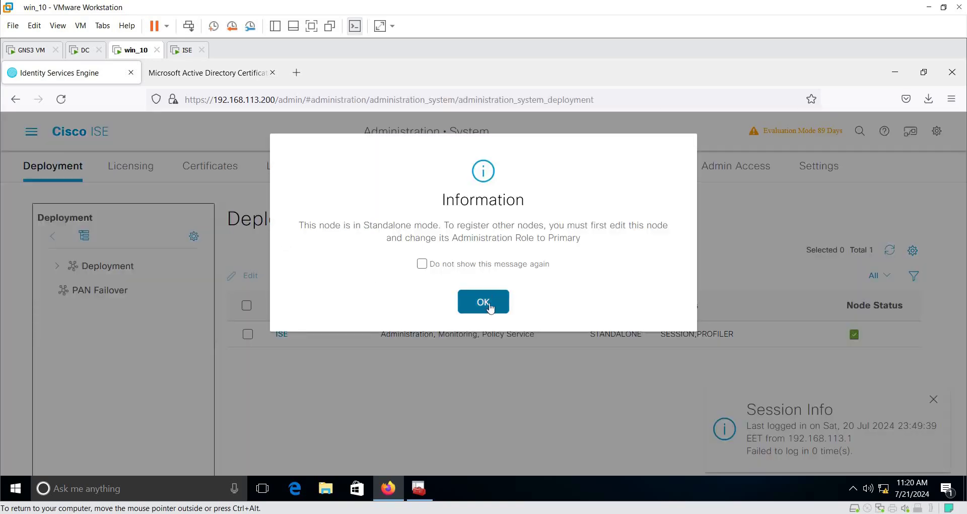
Step: Open the ISE node's Edit Node settings and copy its FQDN, ISE.tshoot.com
left_click(487, 303)
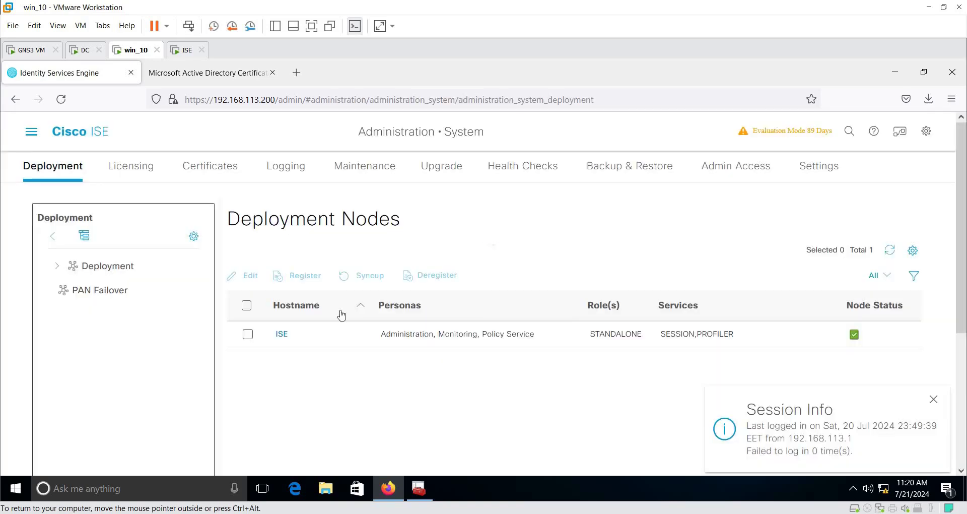
left_click(282, 335)
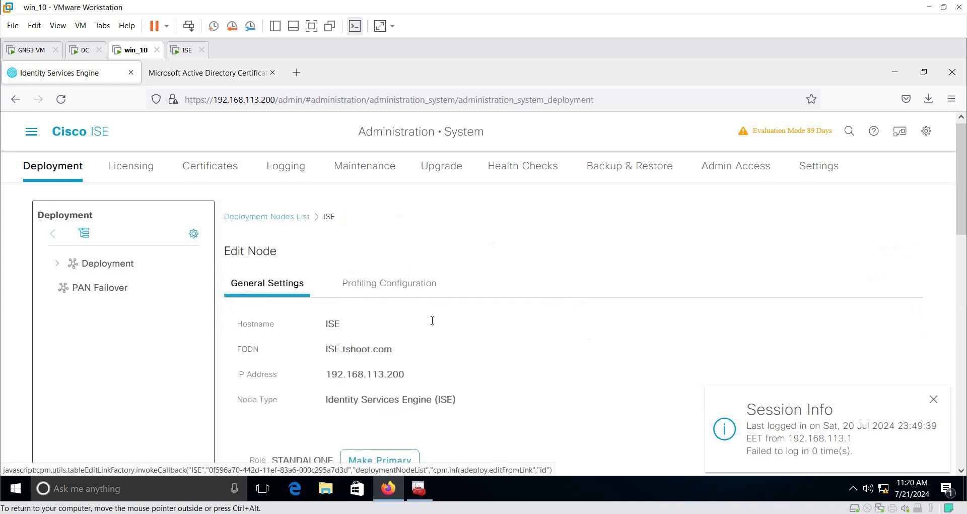
scroll(360, 297, "down", 2)
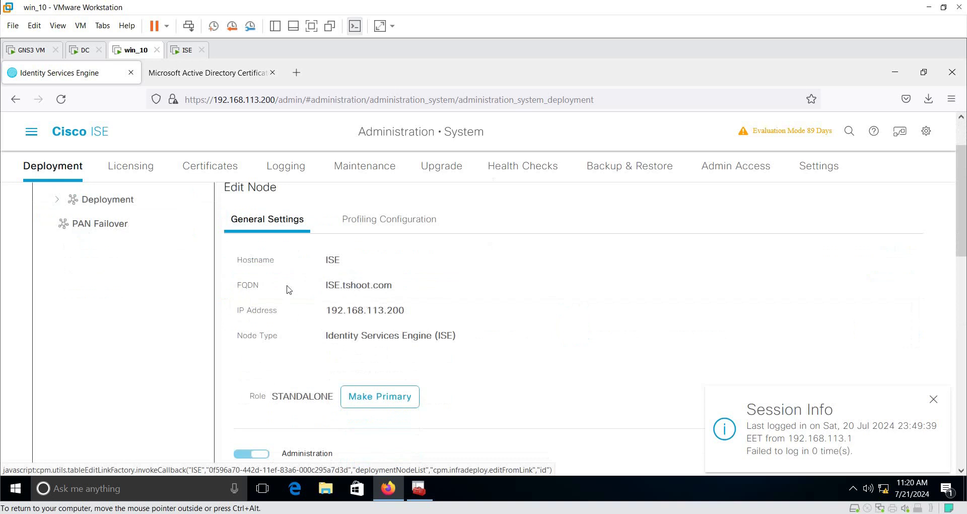
triple_click(342, 283)
right_click(347, 285)
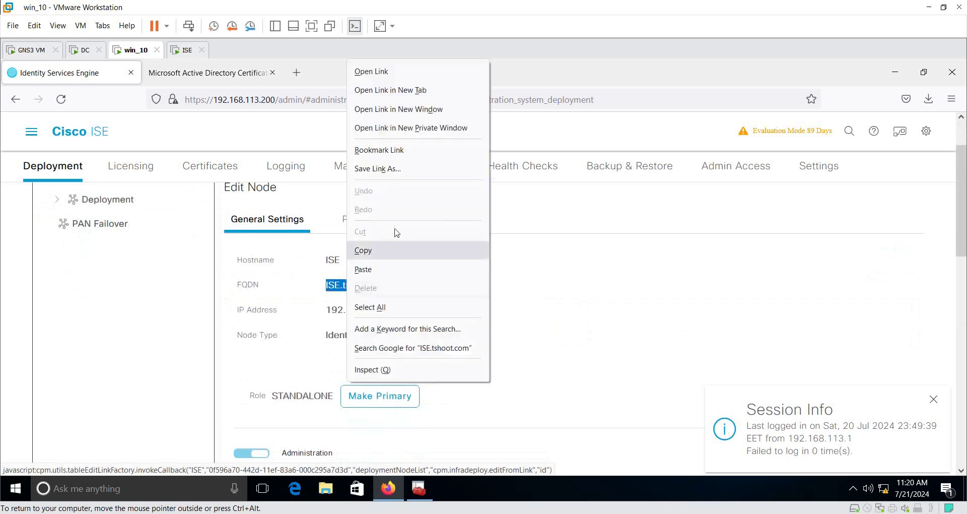
left_click(380, 250)
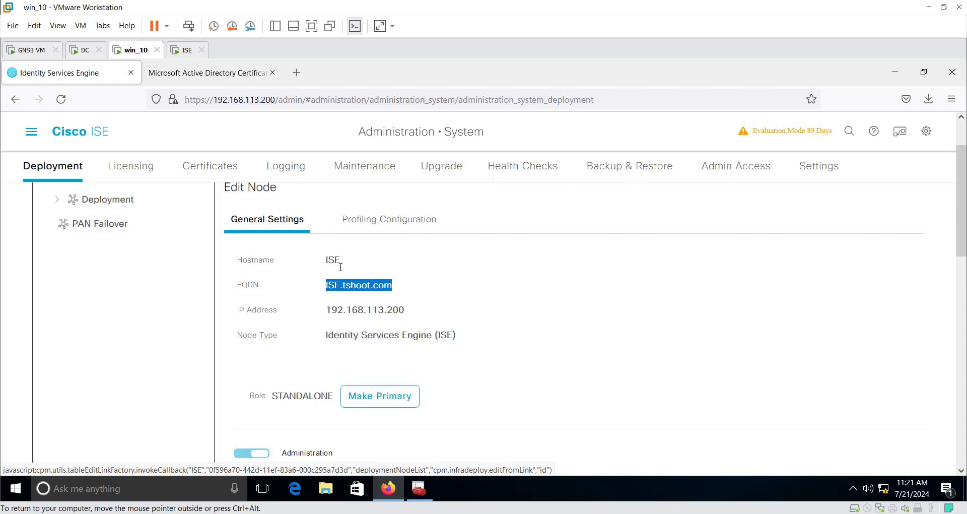
left_click(31, 132)
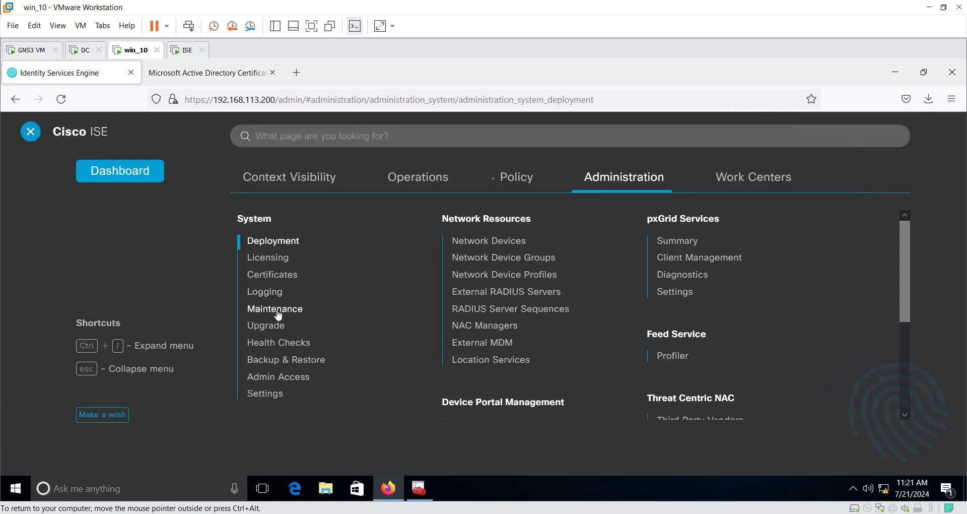
Step: From Trusted Certificates, start an import and choose RootCA.cer from Downloads
left_click(275, 280)
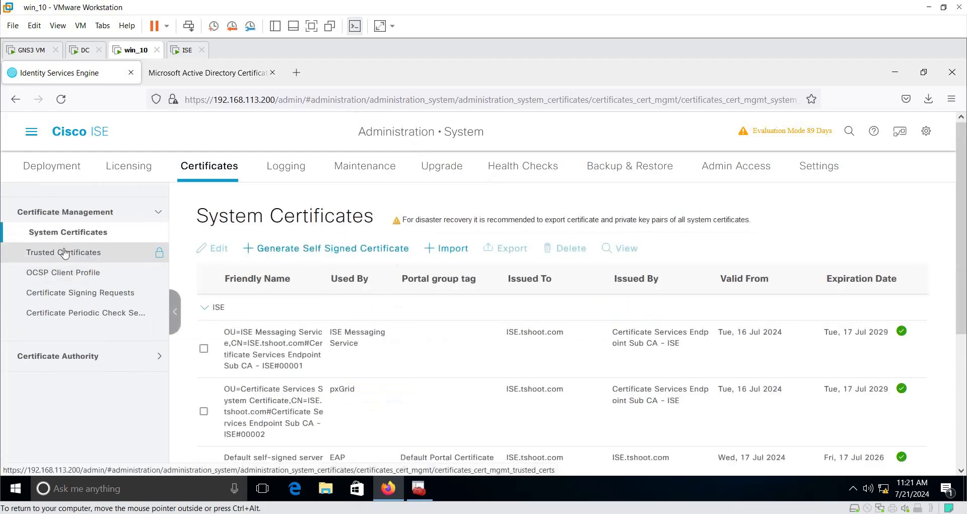
left_click(88, 258)
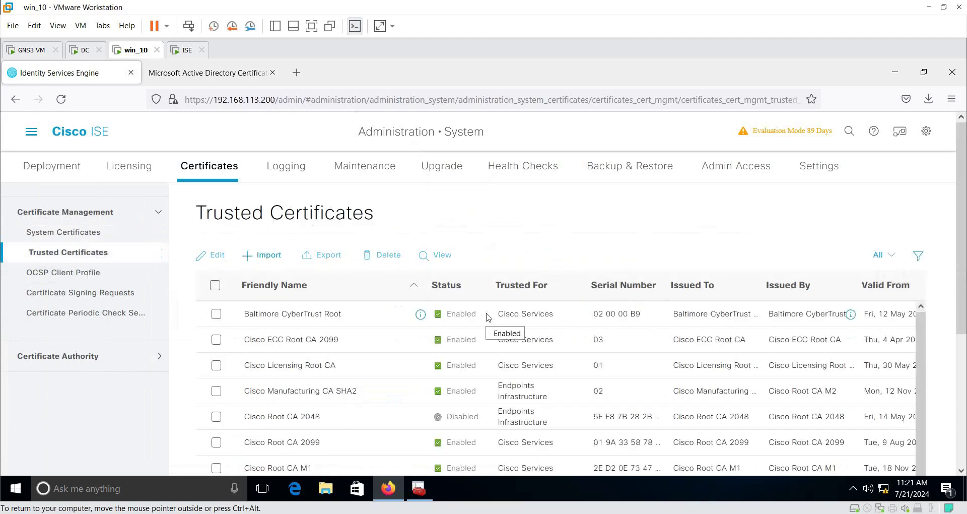
left_click(268, 256)
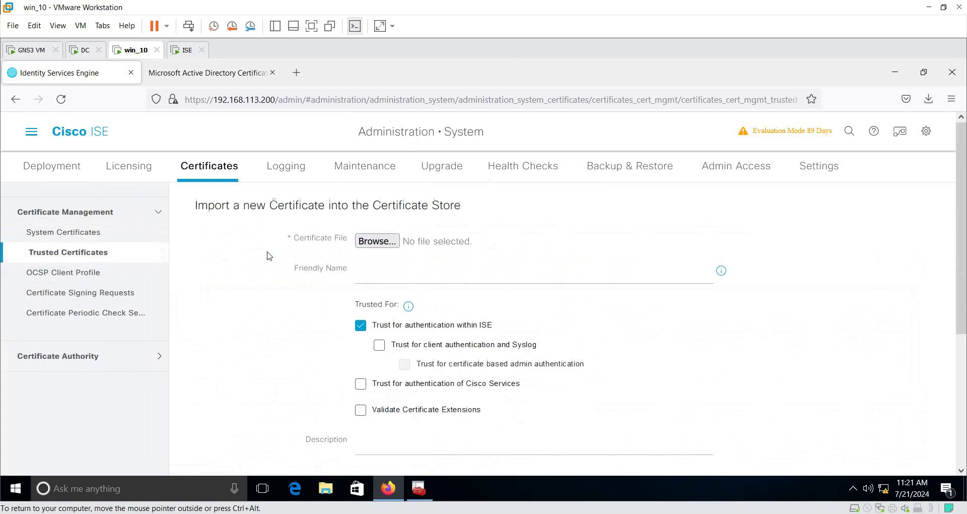
left_click(383, 240)
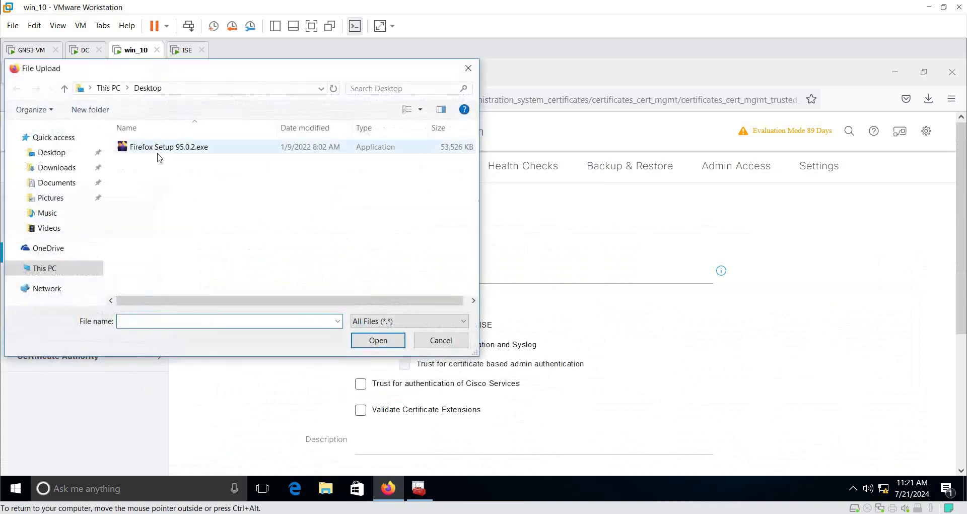
left_click(63, 167)
left_click(171, 146)
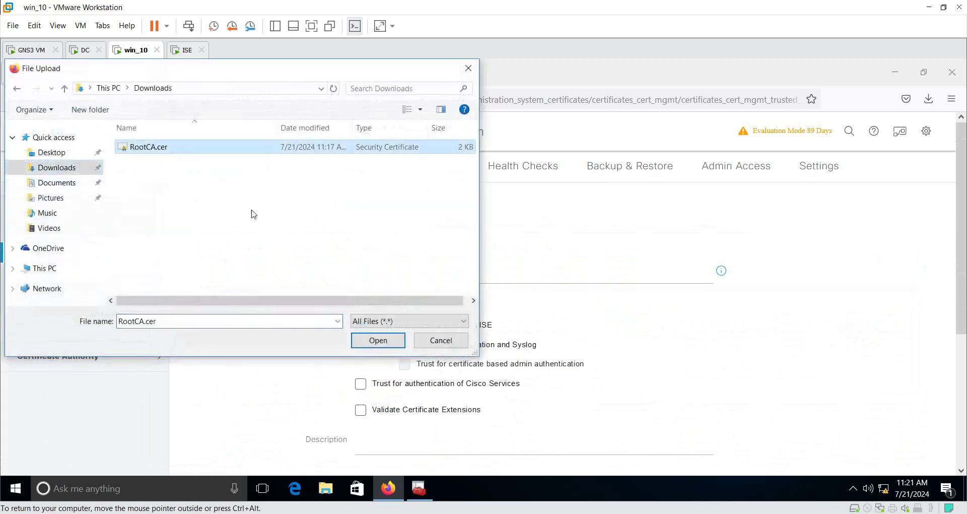
left_click(387, 342)
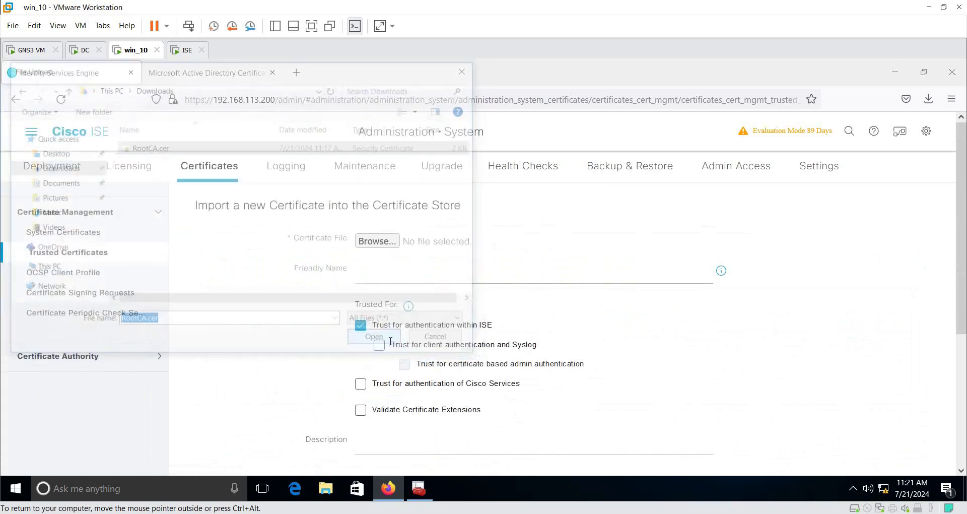
Step: Name it RootCA, trust it for all purposes with extension validation, and submit
left_click(378, 278)
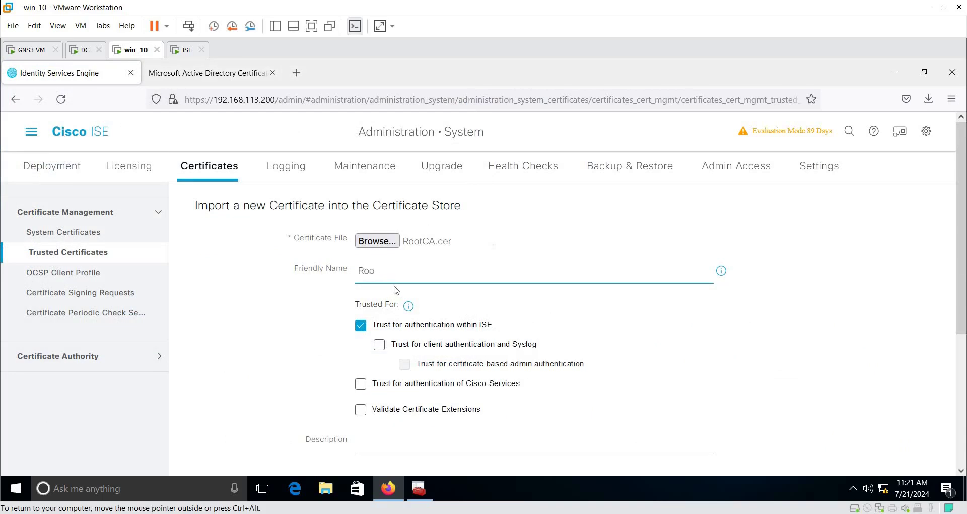
scroll(421, 309, "down", 2)
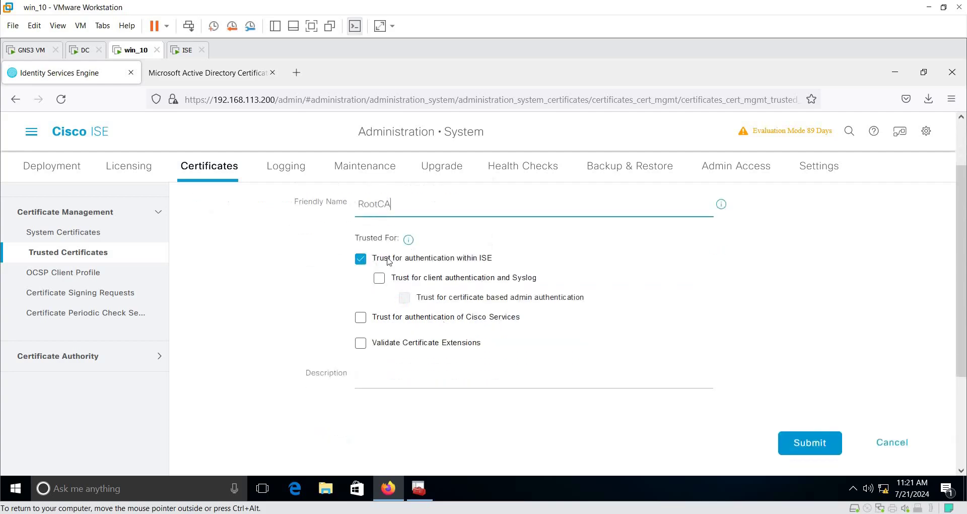
left_click(379, 278)
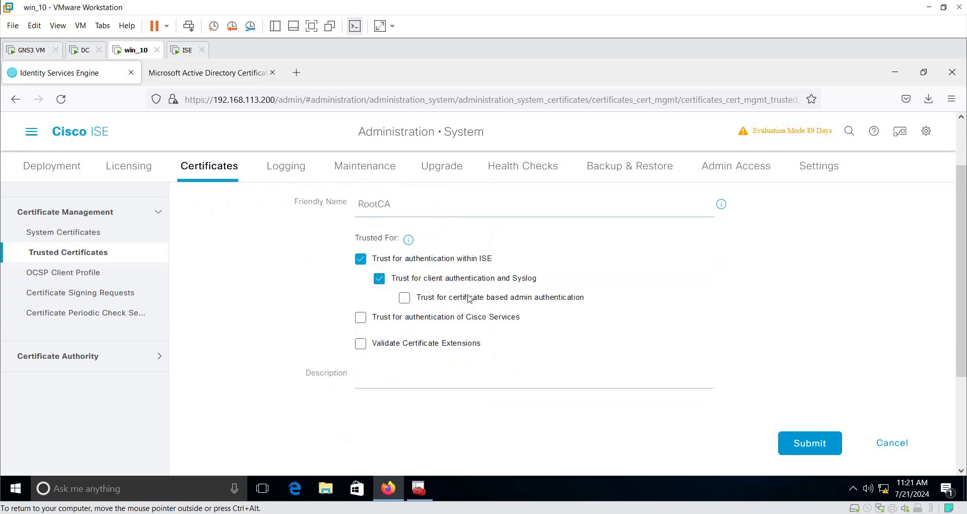
left_click(404, 299)
left_click(361, 318)
left_click(361, 344)
left_click(817, 447)
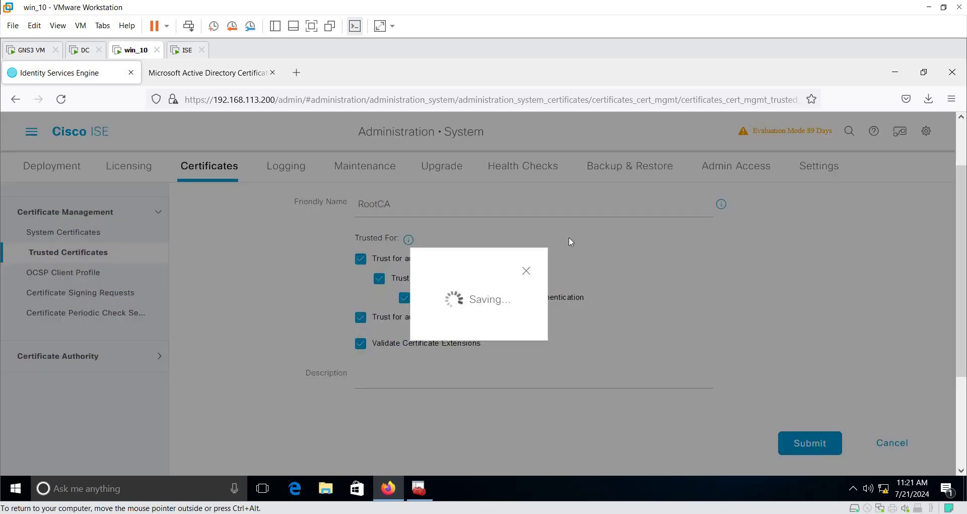
scroll(485, 402, "down", 3)
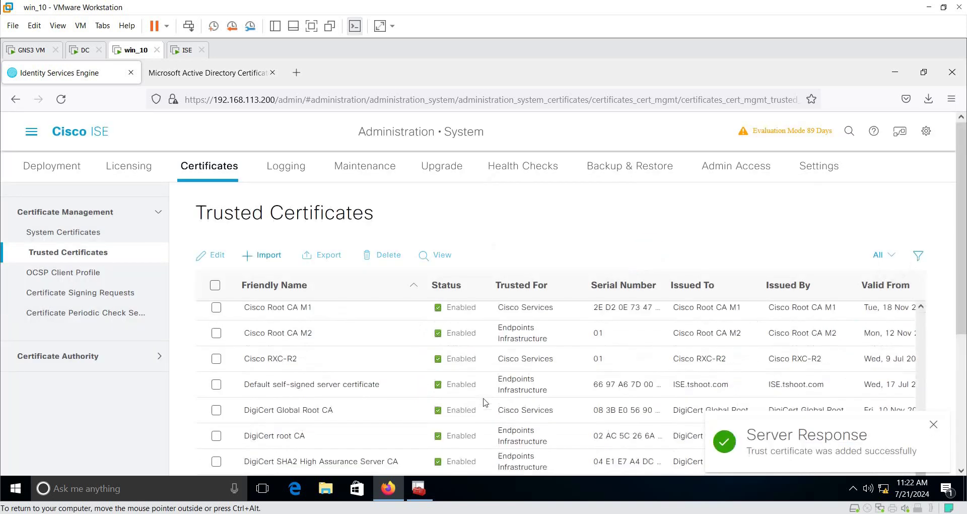
Step: Confirm RootCA in the trusted list, then go to Certificate Signing Requests
scroll(485, 428, "down", 4)
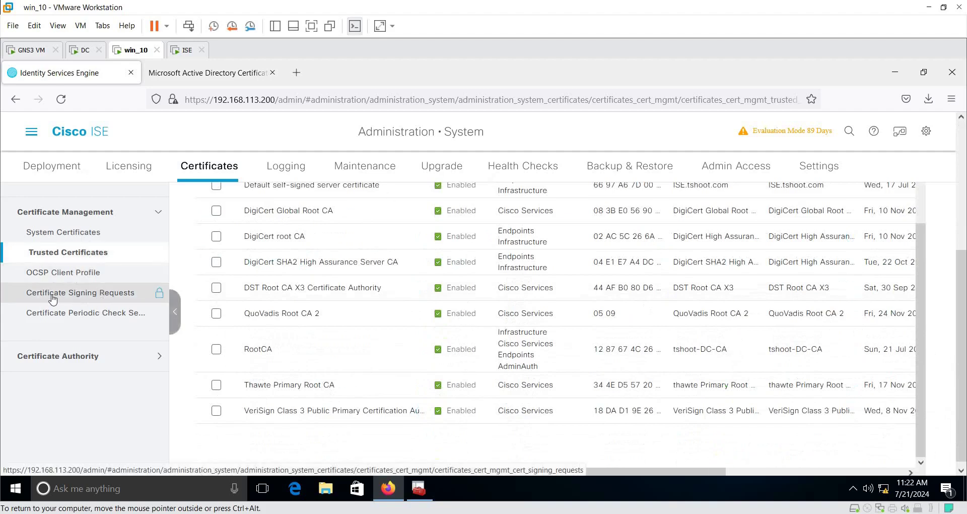
left_click(93, 297)
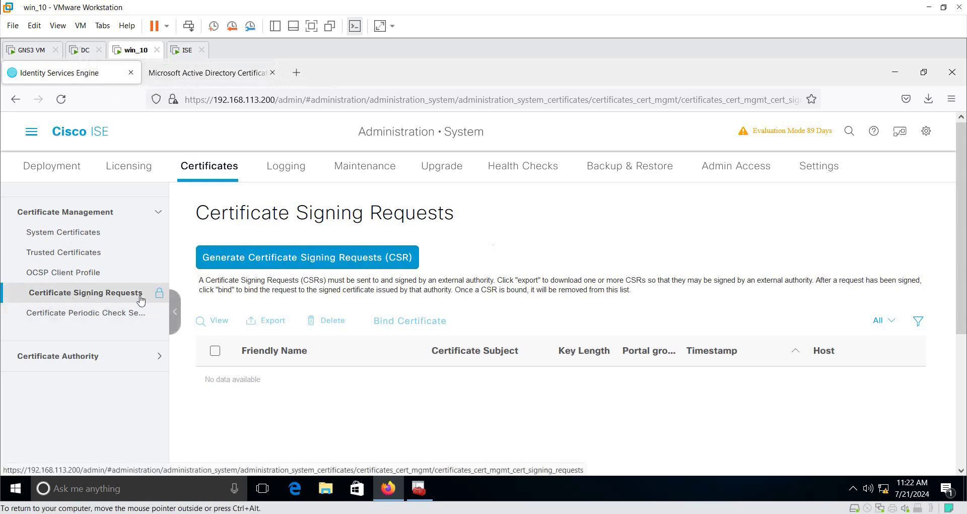
Step: Start generating a new CSR and select the ISE node
left_click(292, 263)
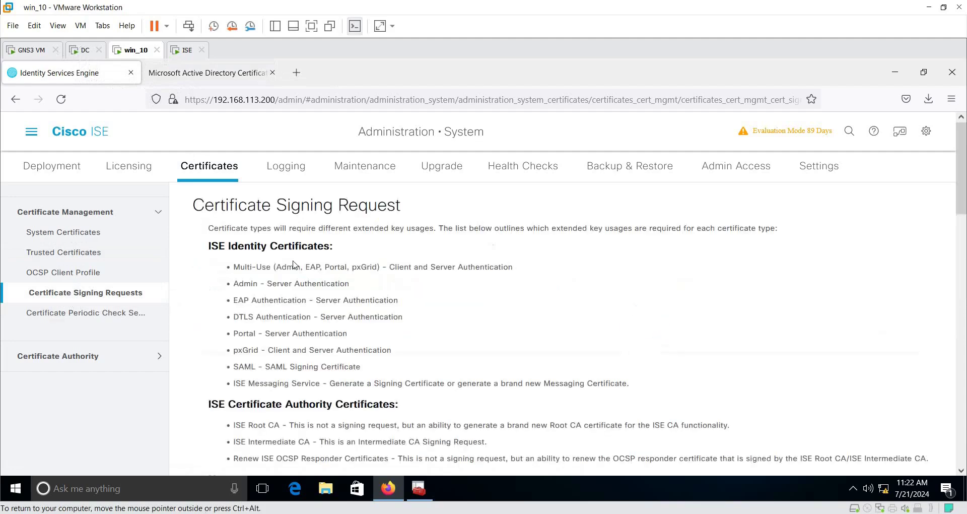
scroll(513, 302, "down", 5)
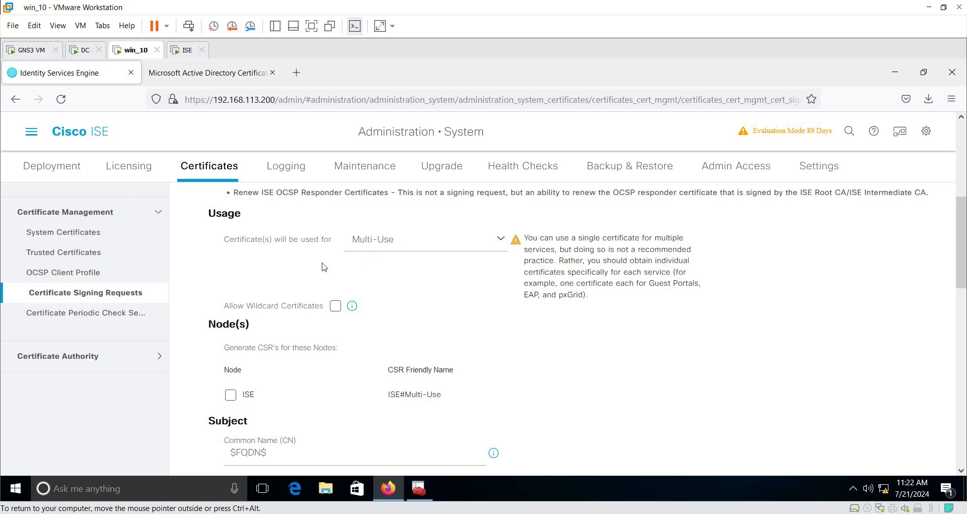
scroll(445, 321, "down", 2)
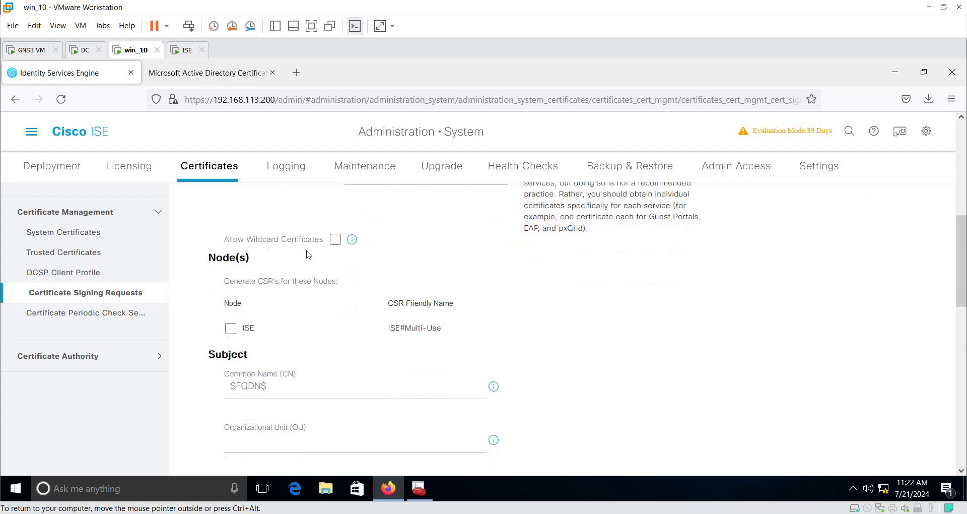
left_click(231, 330)
scroll(432, 365, "down", 3)
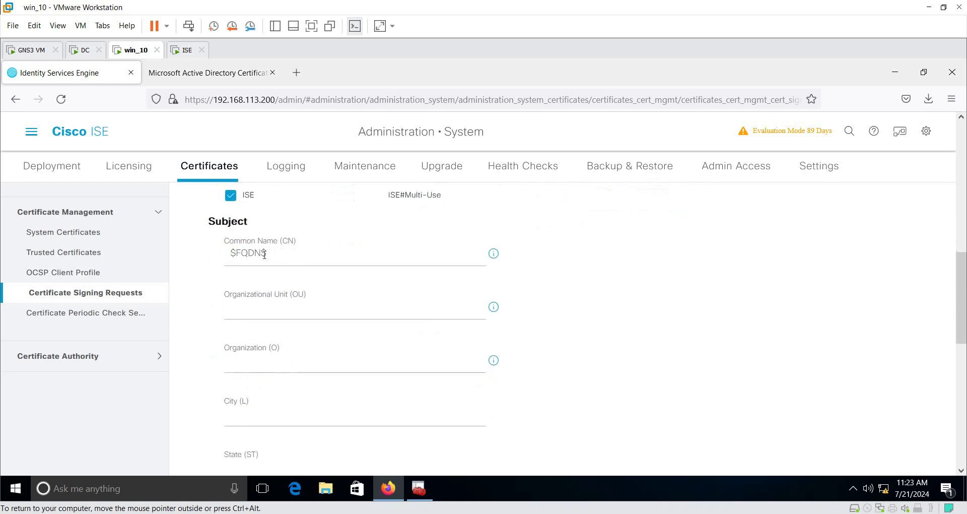
Step: Enter Organizational Unit IT and Organization Tshoot
left_click(288, 309)
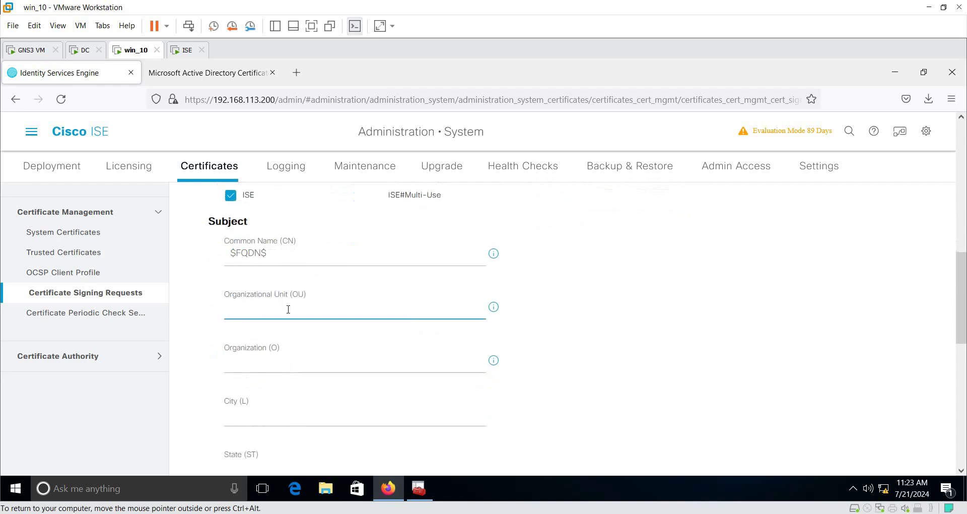
type("IT")
scroll(287, 309, "down", 2)
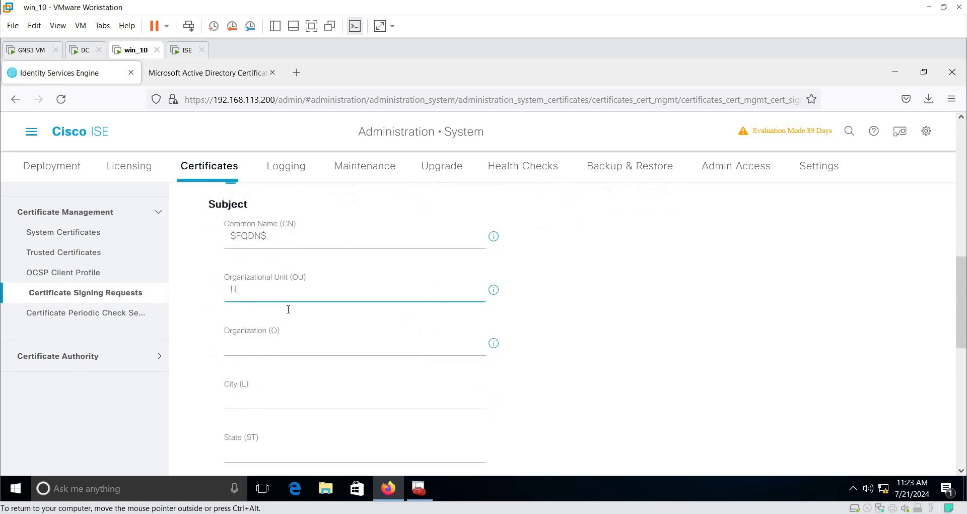
left_click(265, 296)
type("T")
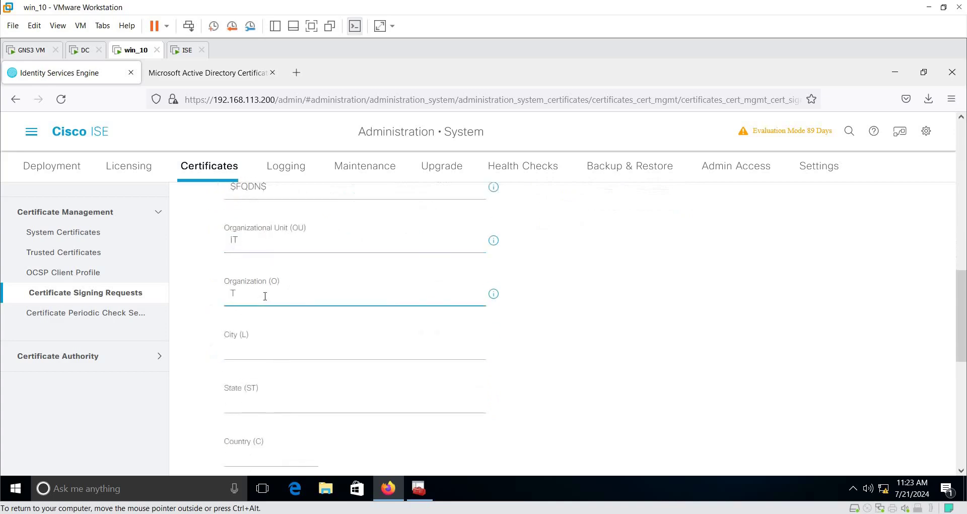
type("shoot")
Step: Fill in city Zag, state Sharkia and country Eg
left_click(319, 355)
type("zag")
key("Tab")
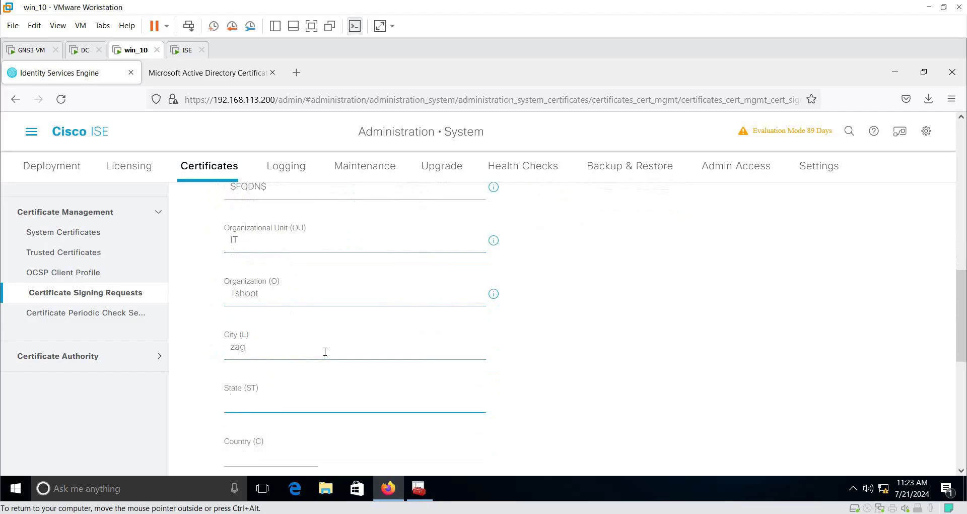
type("Shak")
type("rkia")
scroll(295, 380, "down", 2)
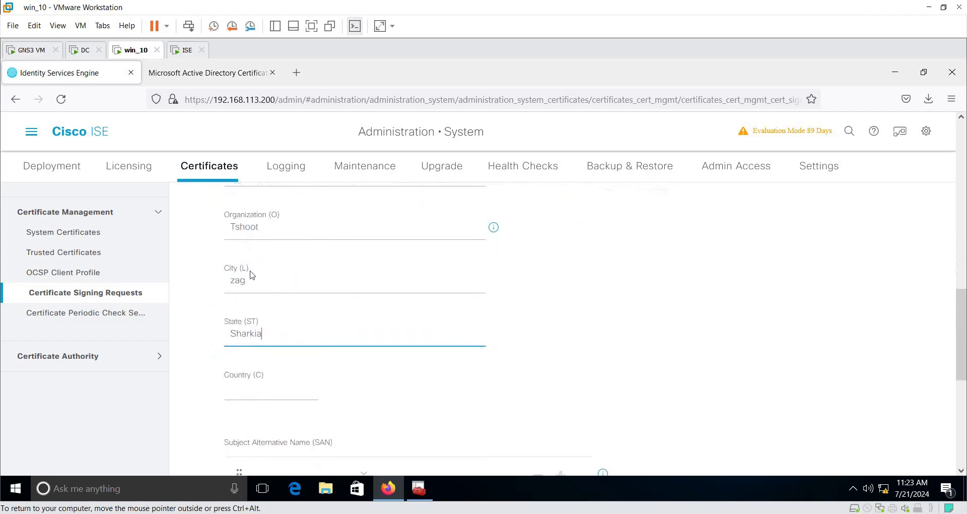
left_click(233, 281)
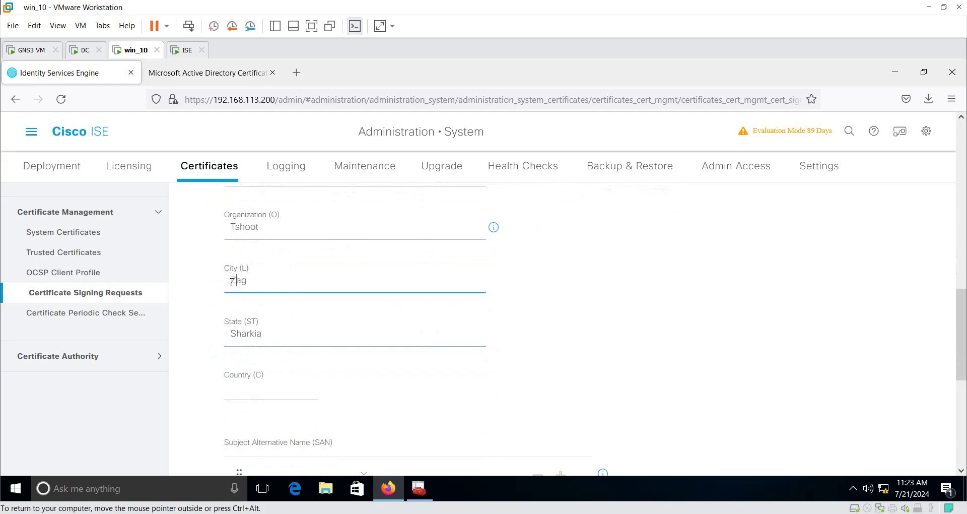
left_click(280, 389)
type("Eg")
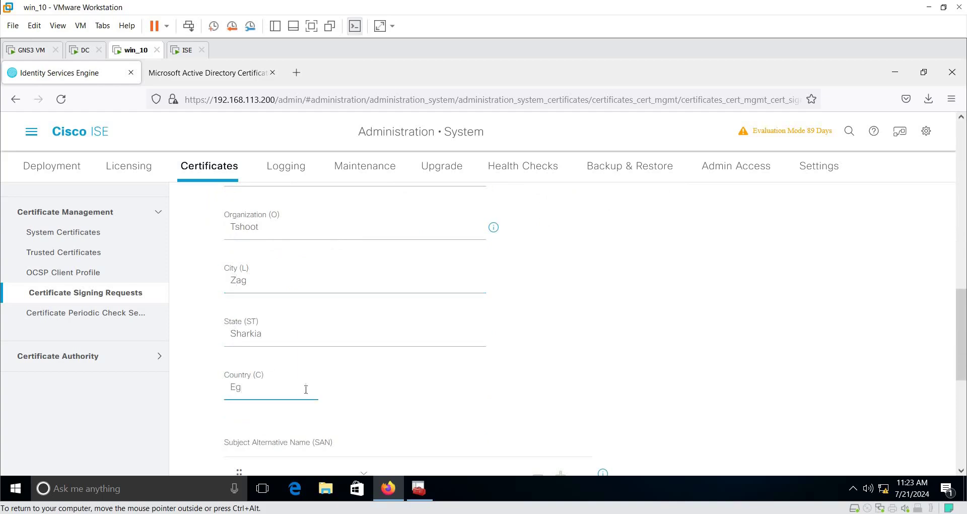
scroll(306, 389, "down", 2)
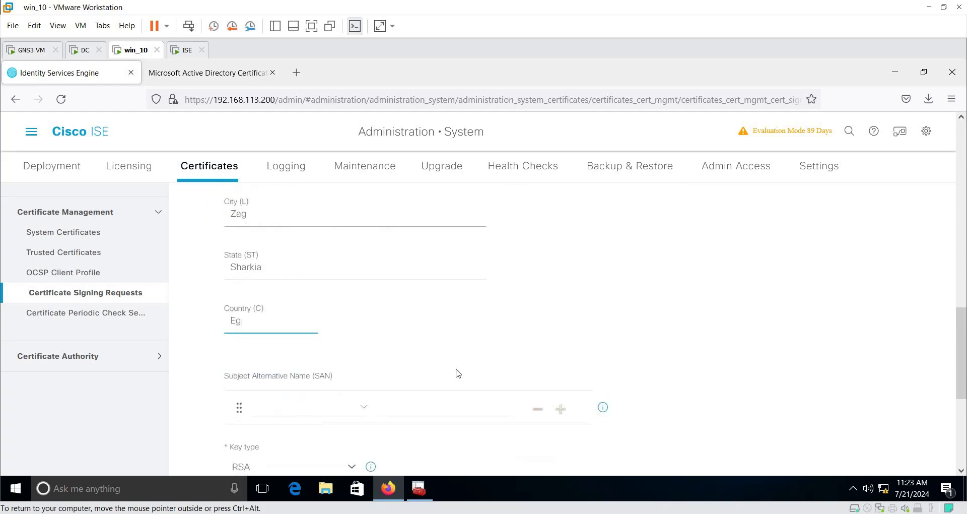
scroll(455, 373, "down", 2)
scroll(462, 338, "down", 2)
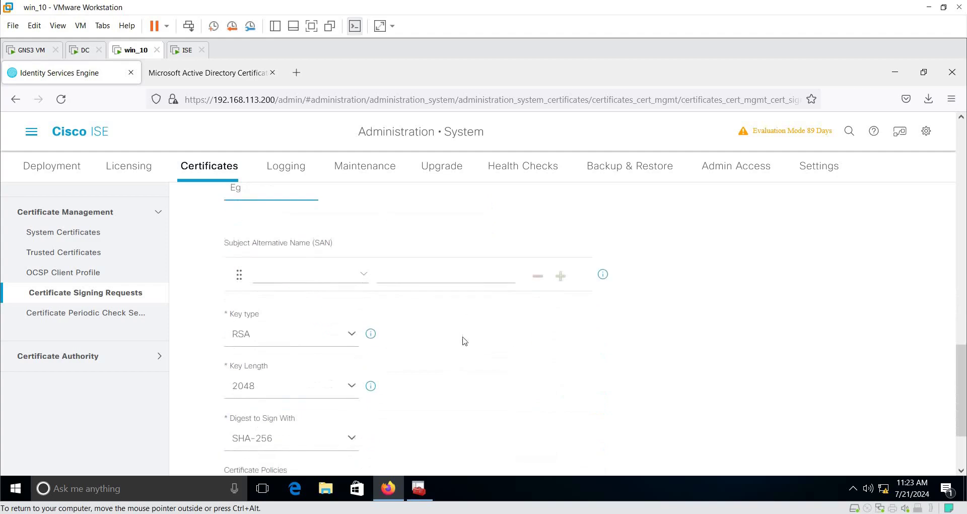
Step: Add a DNS Name SAN with the pasted value ISE.tshoot.com
left_click(365, 277)
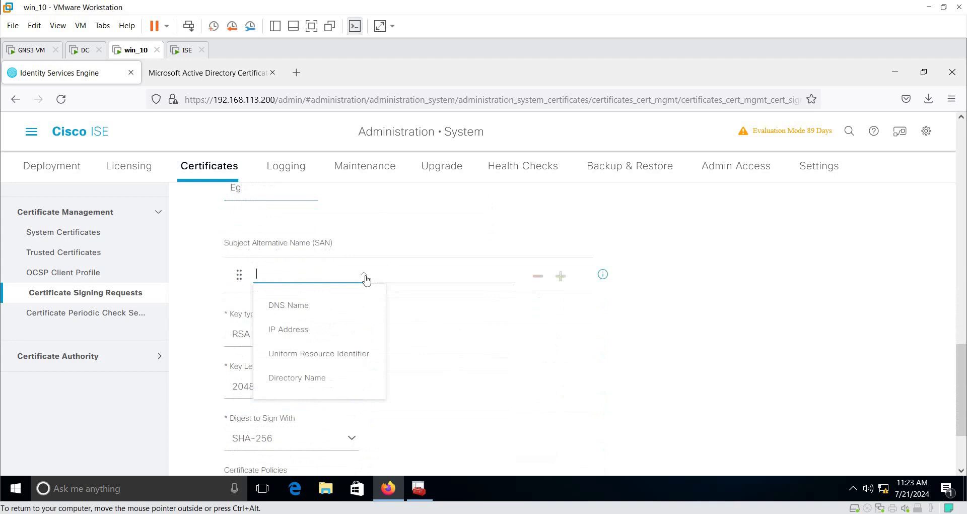
left_click(339, 306)
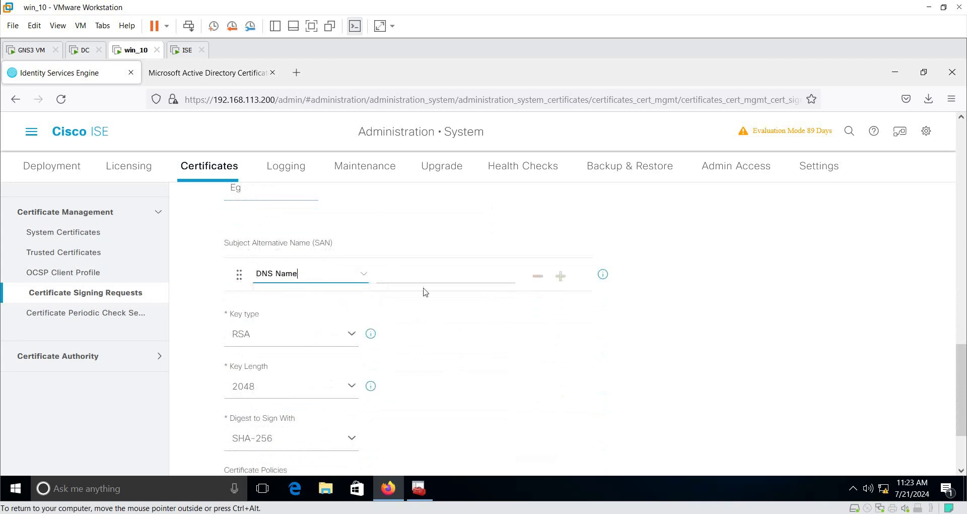
left_click(435, 282)
type("ISE.tshoot.com")
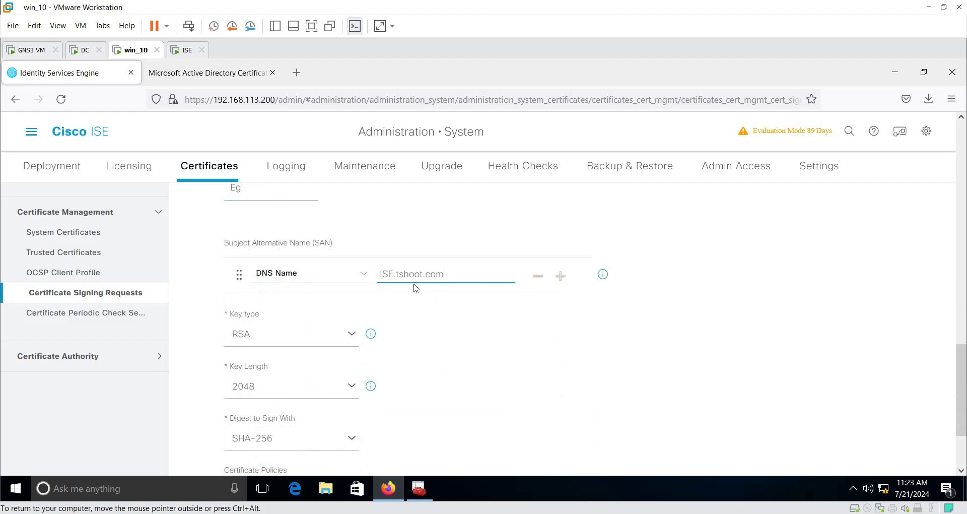
left_click_drag(454, 275, 380, 275)
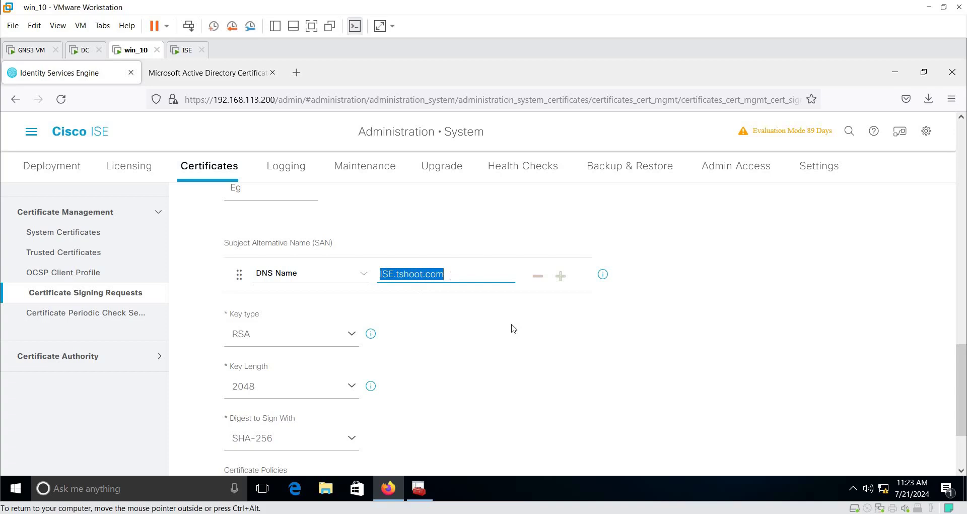
Step: Add a second SAN of type IP Address with 192.168.113.200
left_click(559, 284)
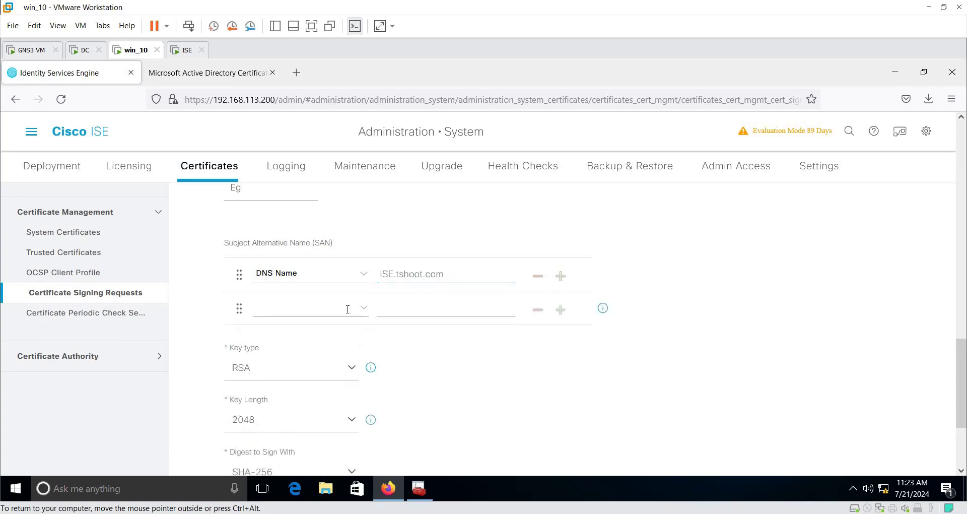
left_click(362, 313)
left_click(295, 360)
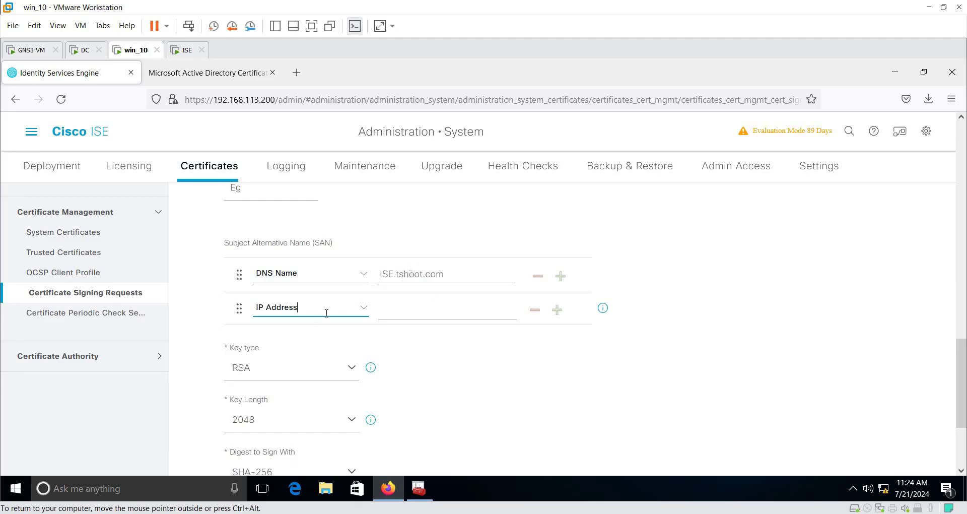
left_click(503, 314)
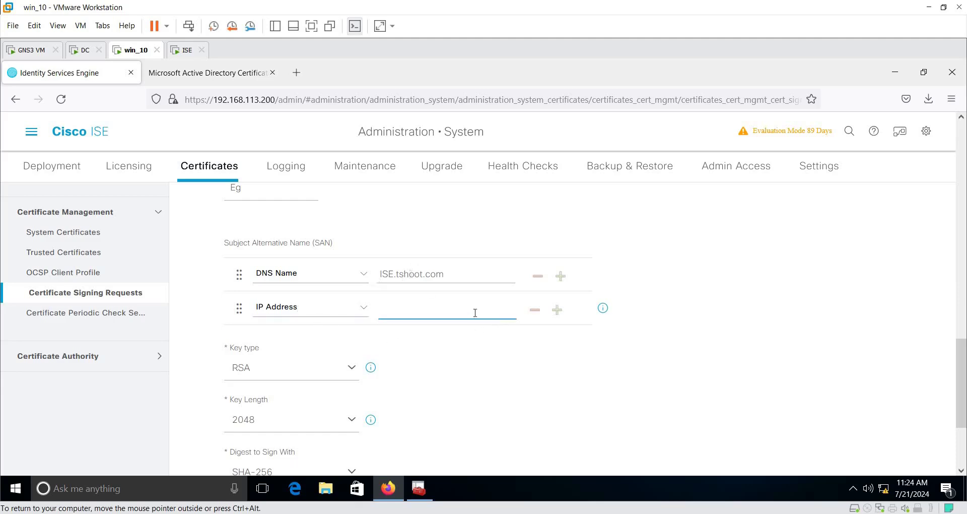
type("192.168.113.200")
left_click_drag(445, 273, 379, 274)
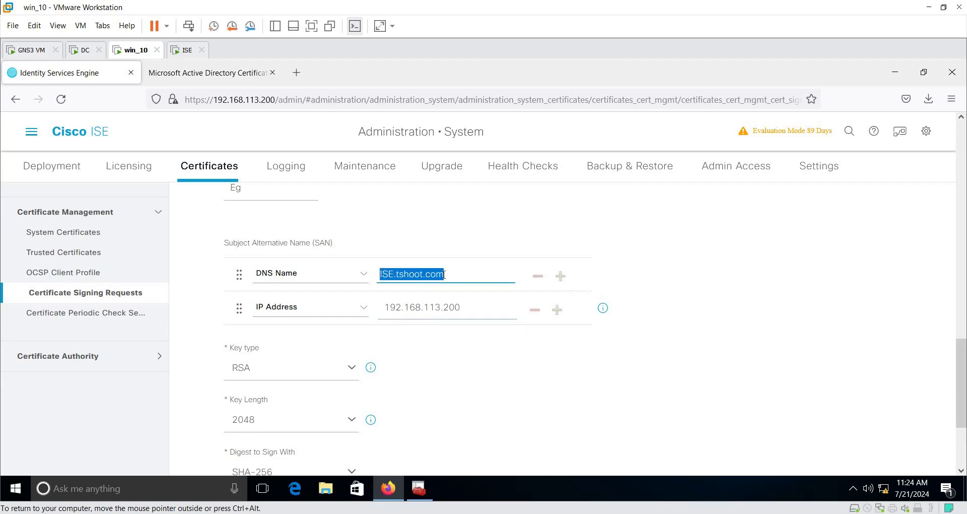
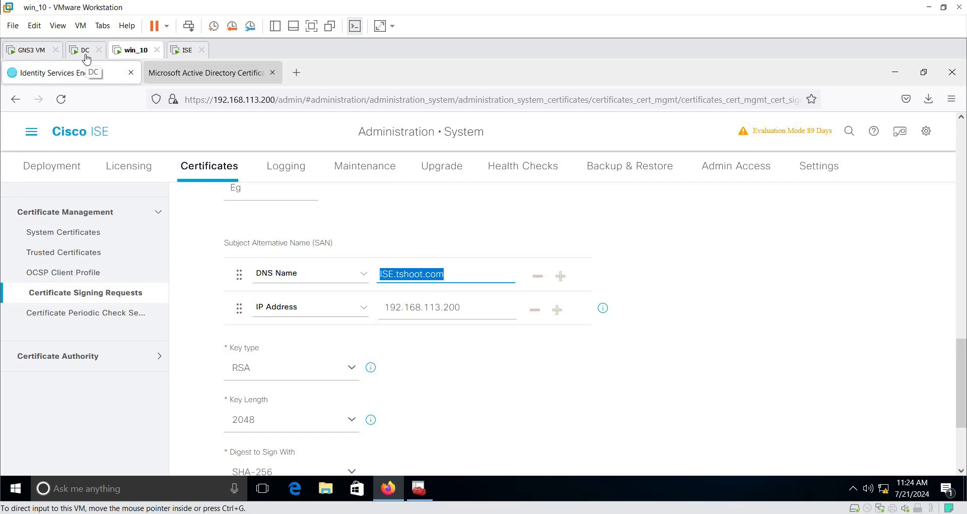
Step: Generate the ISE#Multi-Use CSR for ISE.tshoot.com and export it as ISEMultiUse.pem
scroll(477, 381, "down", 3)
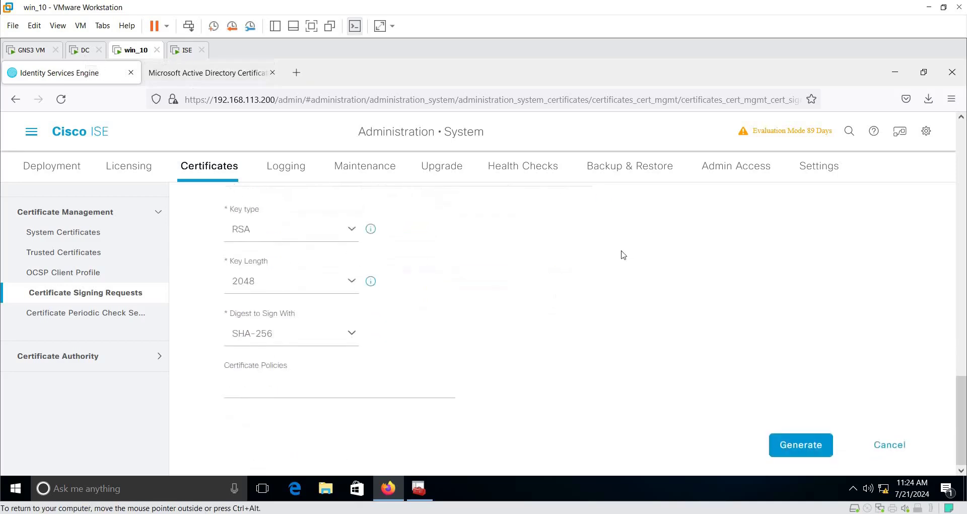
left_click(800, 445)
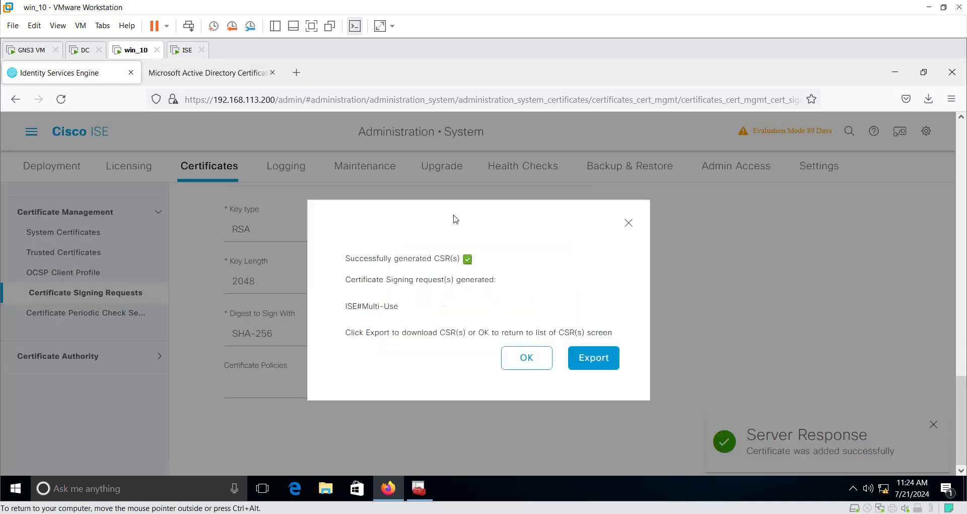
left_click(608, 364)
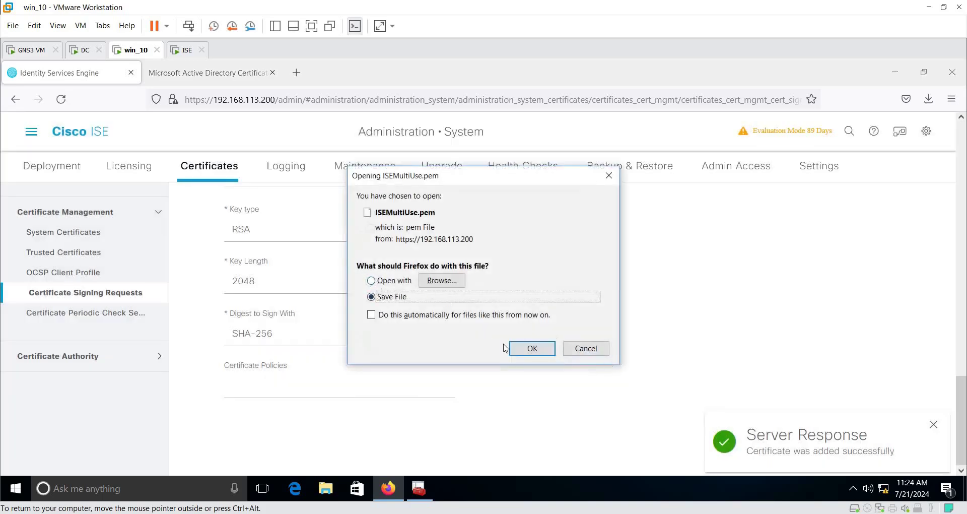
left_click(531, 348)
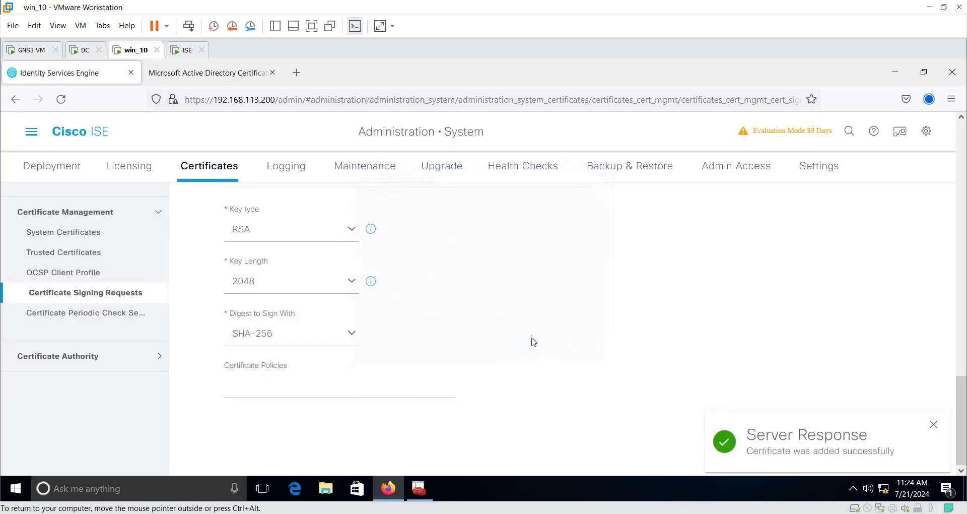
Step: Open ISEMultiUse.pem from the Downloads folder in Notepad
left_click(326, 488)
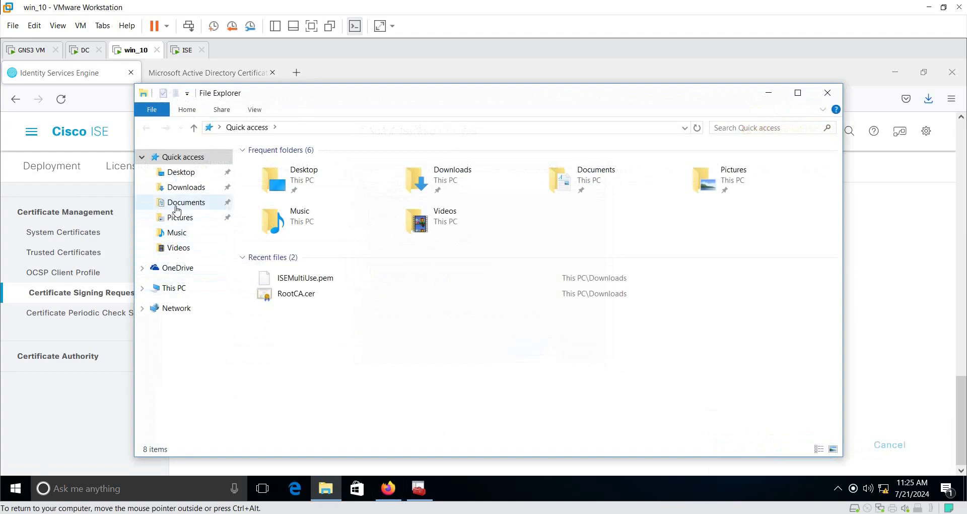
left_click(187, 189)
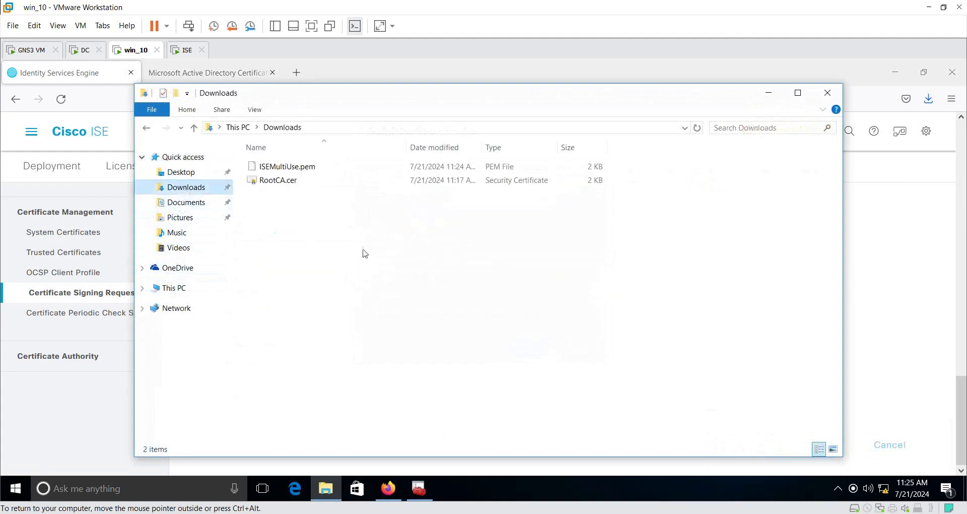
left_click(290, 167)
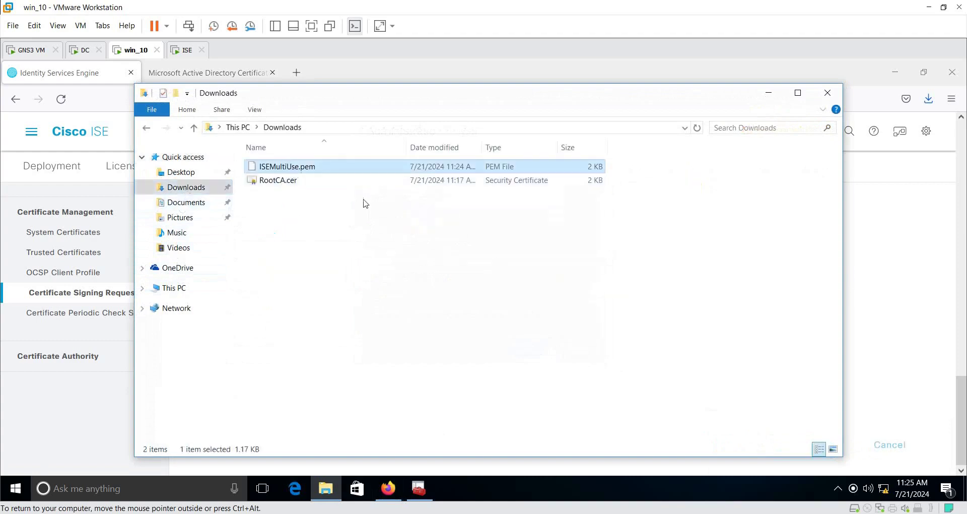
double_click(304, 171)
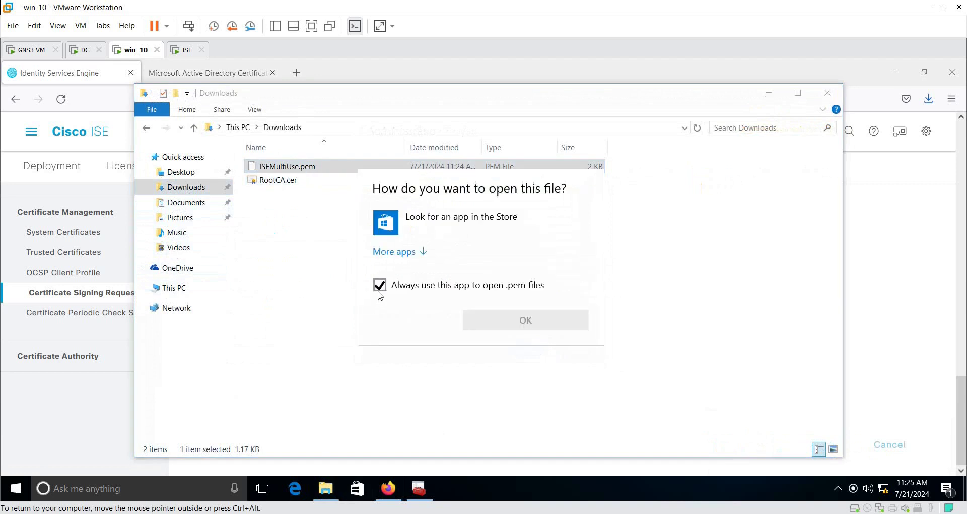
left_click(381, 288)
left_click(398, 252)
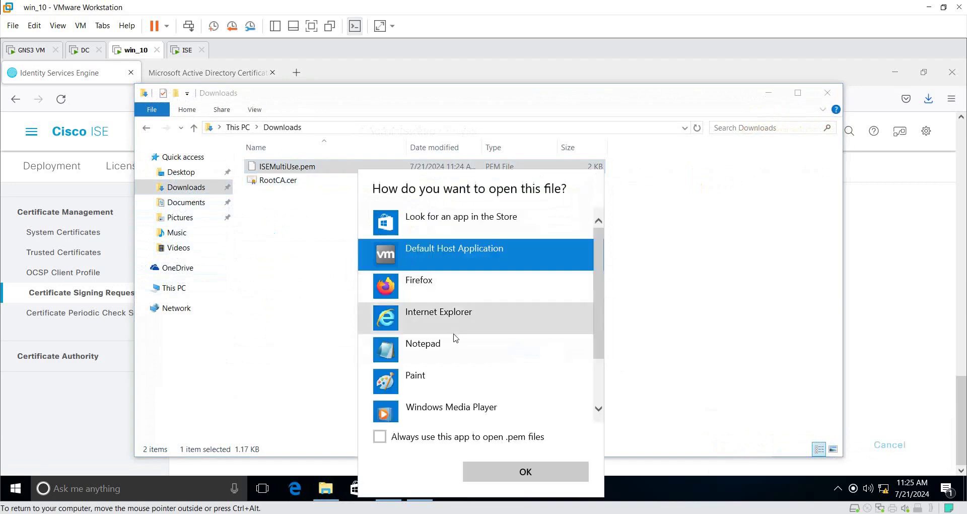
left_click(428, 347)
left_click(537, 469)
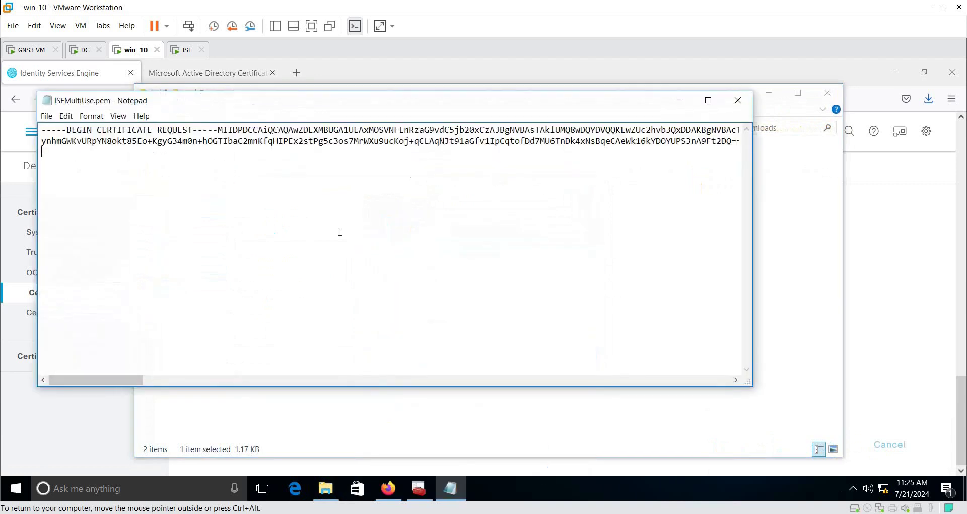
Step: Turn on Word Wrap, copy all the request text, close Notepad and minimize Explorer
left_click(91, 116)
left_click(103, 141)
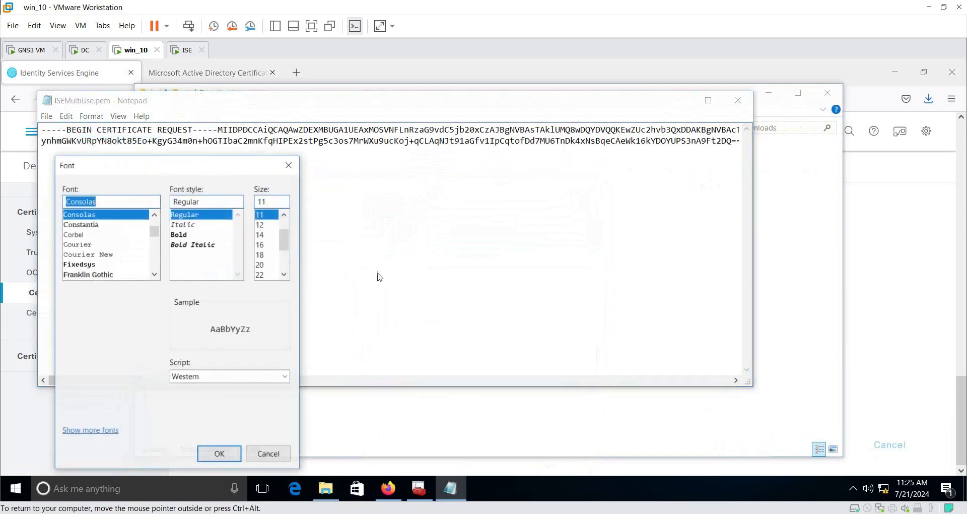
left_click(269, 453)
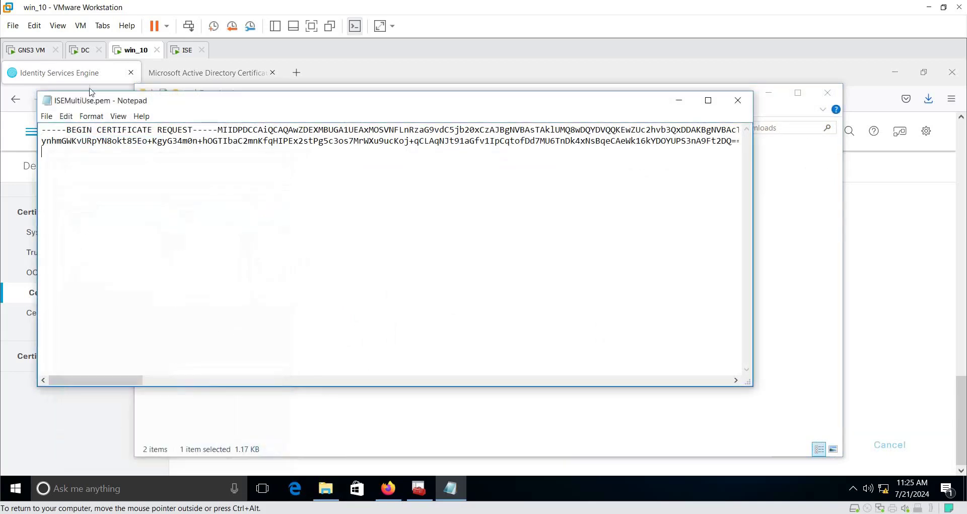
left_click(91, 116)
left_click(114, 130)
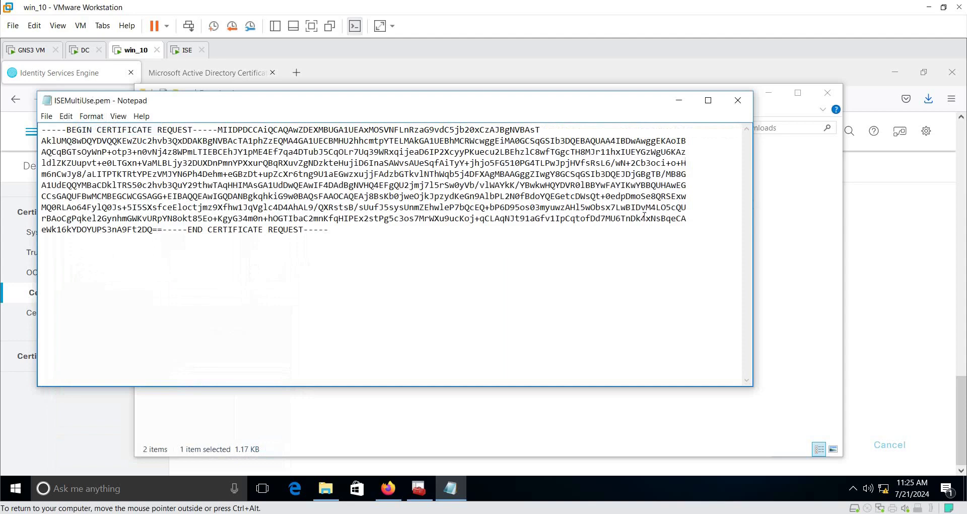
key("ctrl+a")
left_click(738, 100)
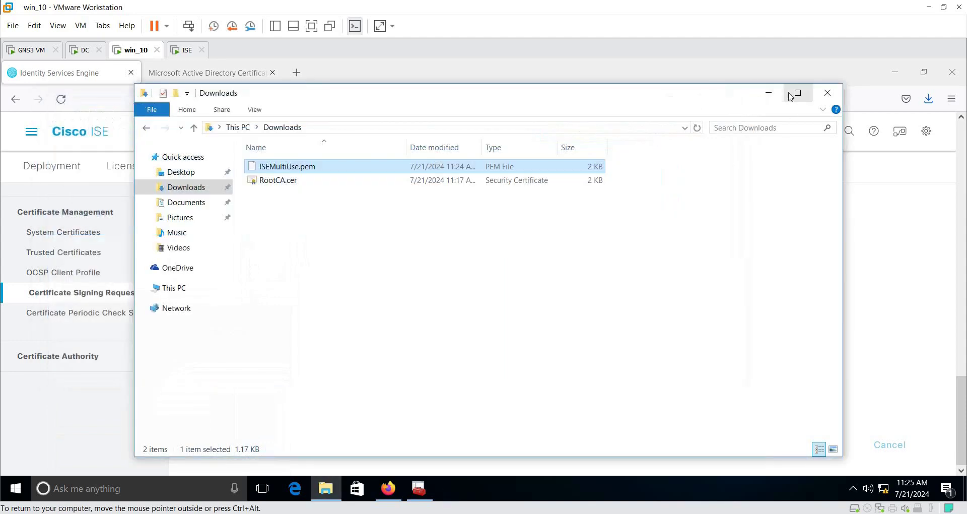
left_click(768, 93)
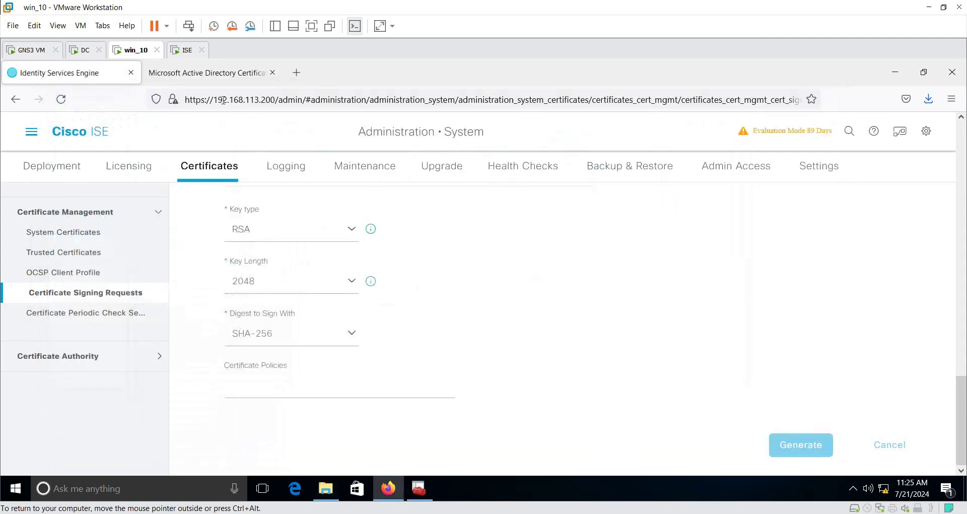
Step: Load 192.168.113.100/certsrv/ in the AD CS tab and choose Request a certificate
left_click(207, 76)
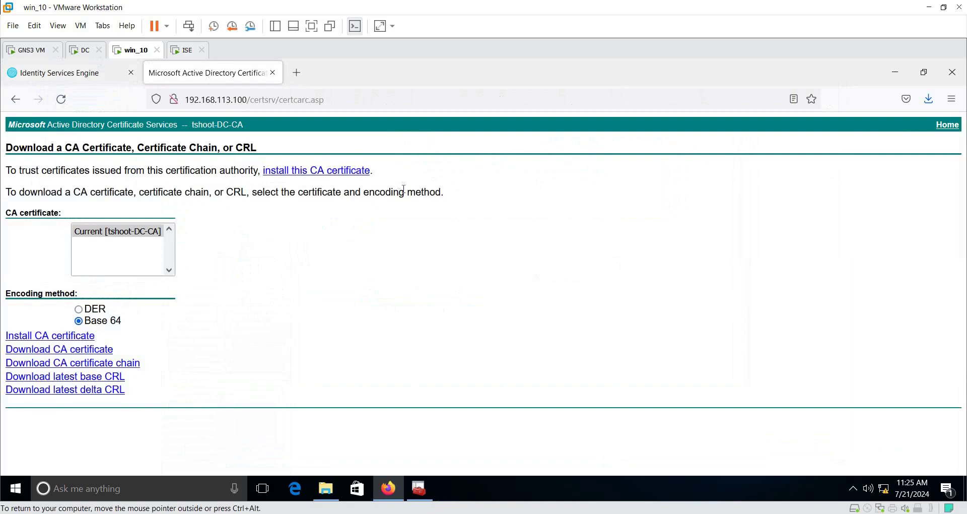
left_click(418, 99)
left_click(448, 100)
key("BackSpace")
key("BackSpace")
key("BackSpace")
key("BackSpace")
key("BackSpace")
key("BackSpace")
key("BackSpace")
key("BackSpace")
key("BackSpace")
key("BackSpace")
key("BackSpace")
key("BackSpace")
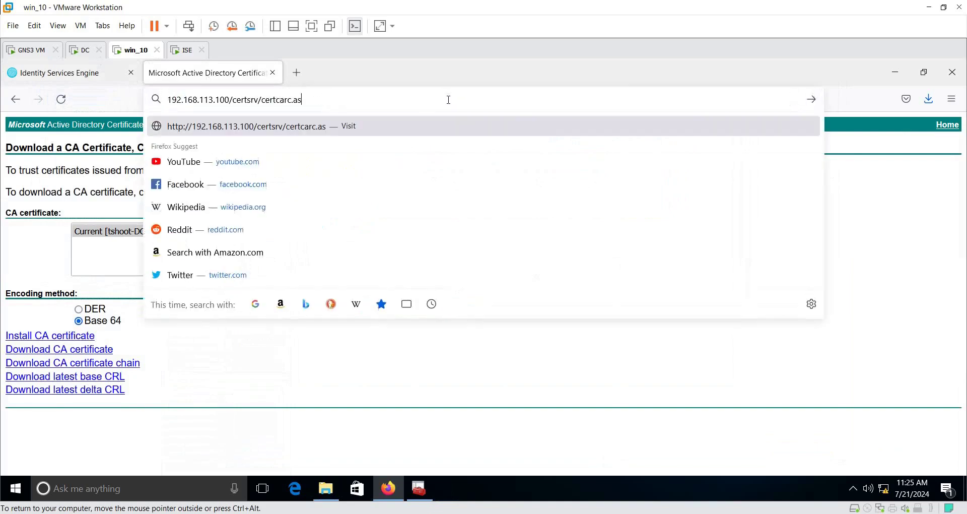
key("Return")
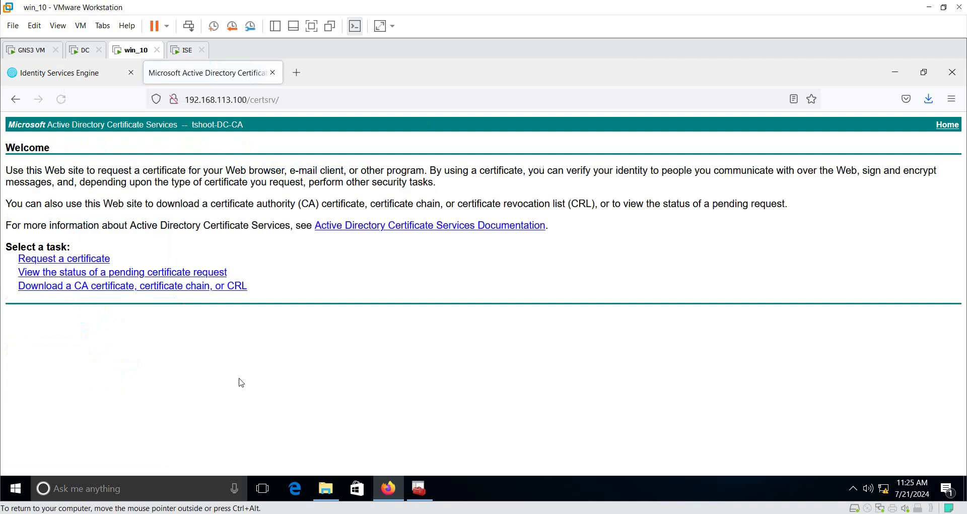
left_click(102, 259)
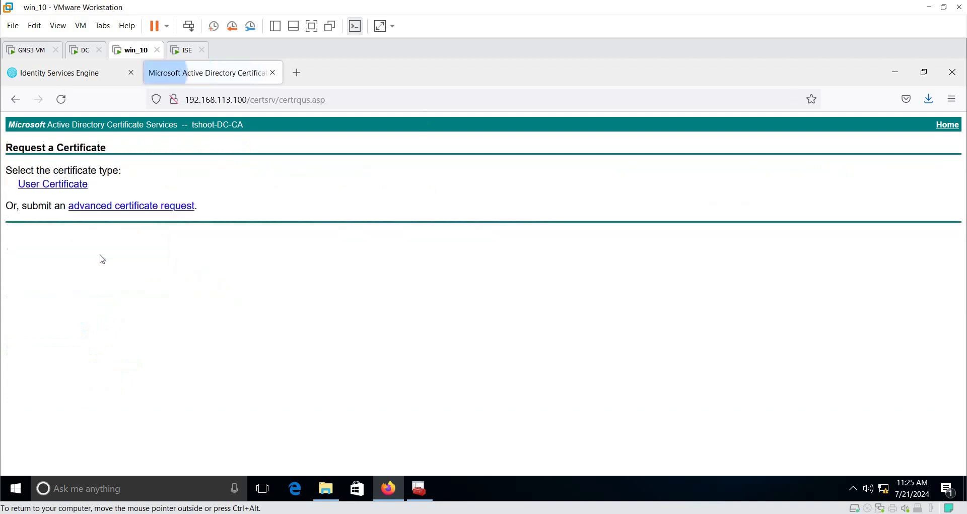
Step: Paste the CSR into an advanced request, pick the Web Server template, and submit
left_click(118, 207)
left_click(210, 250)
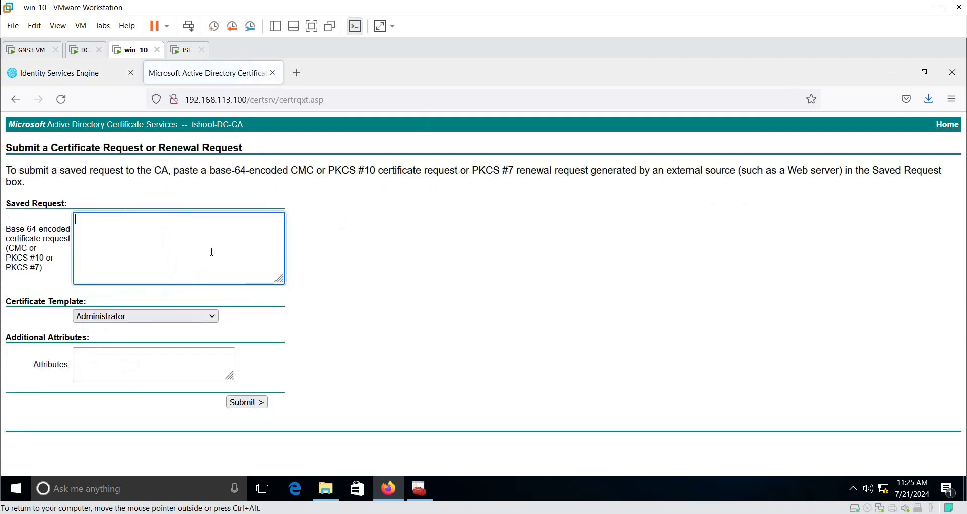
key("ctrl+v")
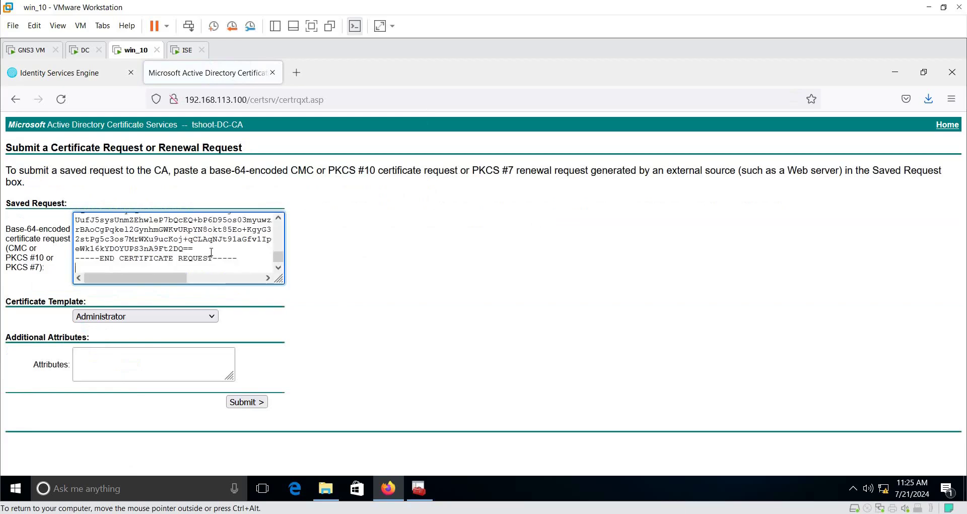
left_click(209, 316)
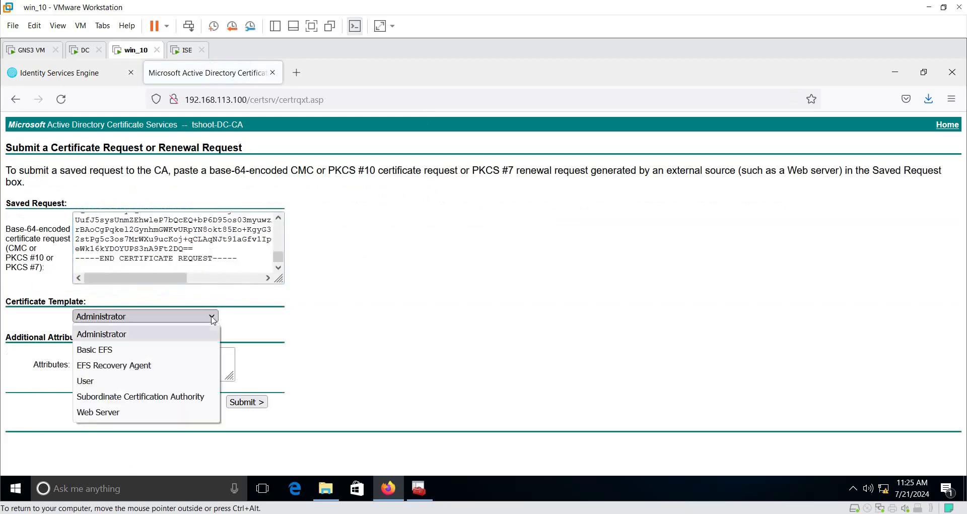
left_click(129, 415)
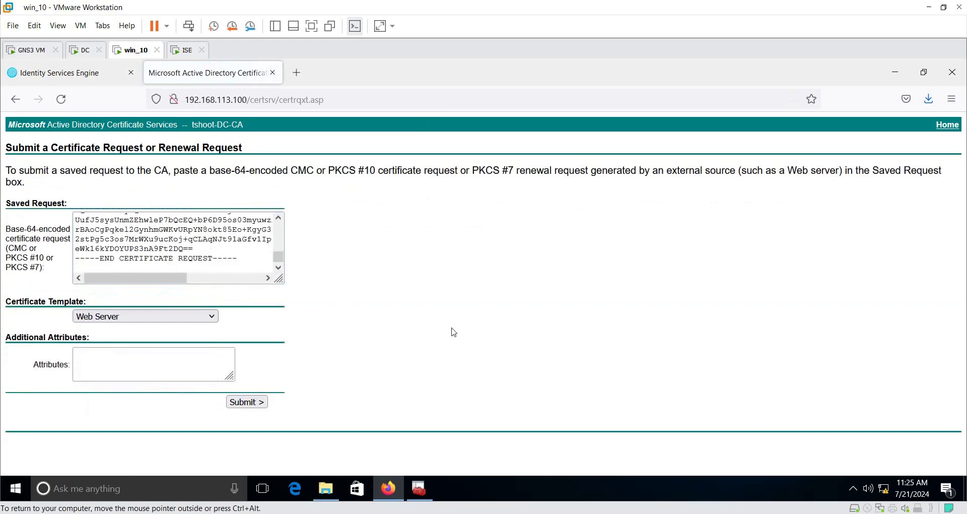
left_click(248, 402)
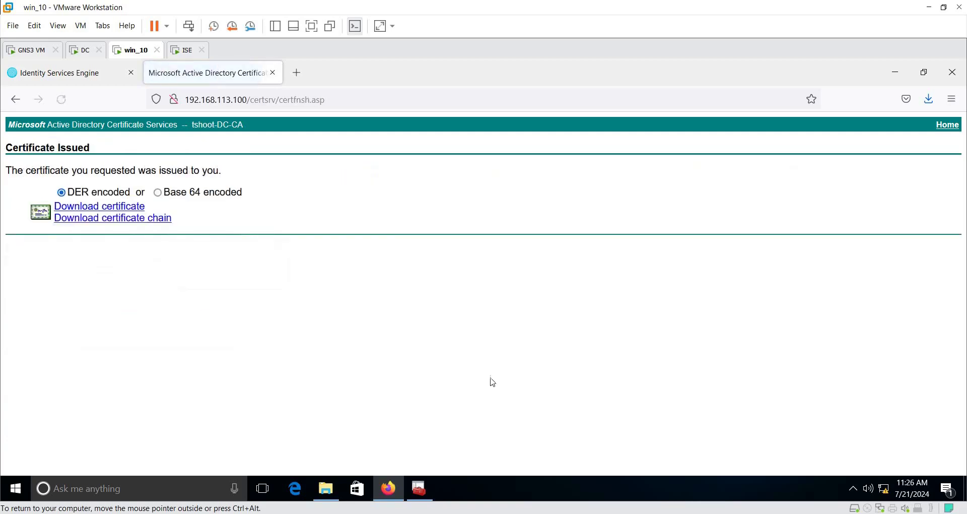
Step: Save the issued certificate, Base 64 encoded, as certnew.cer
left_click(158, 196)
left_click(131, 209)
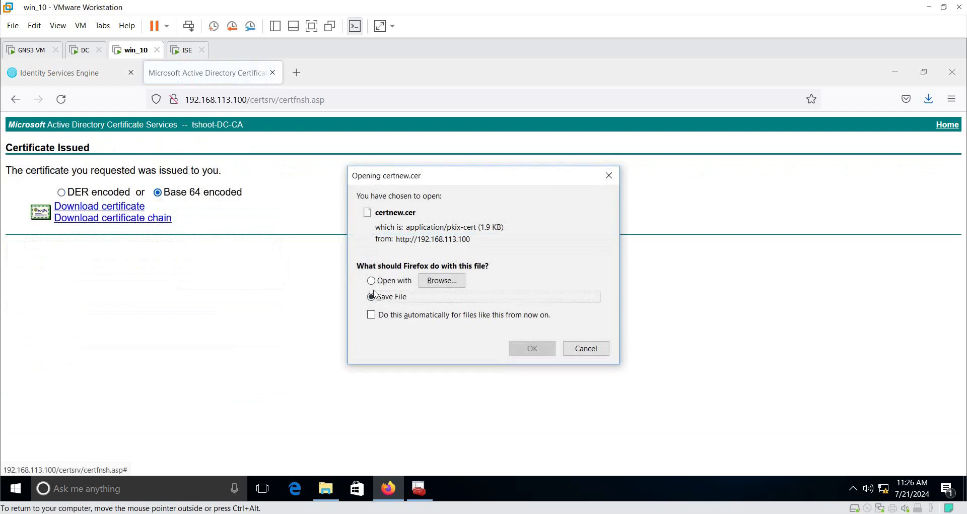
left_click(532, 349)
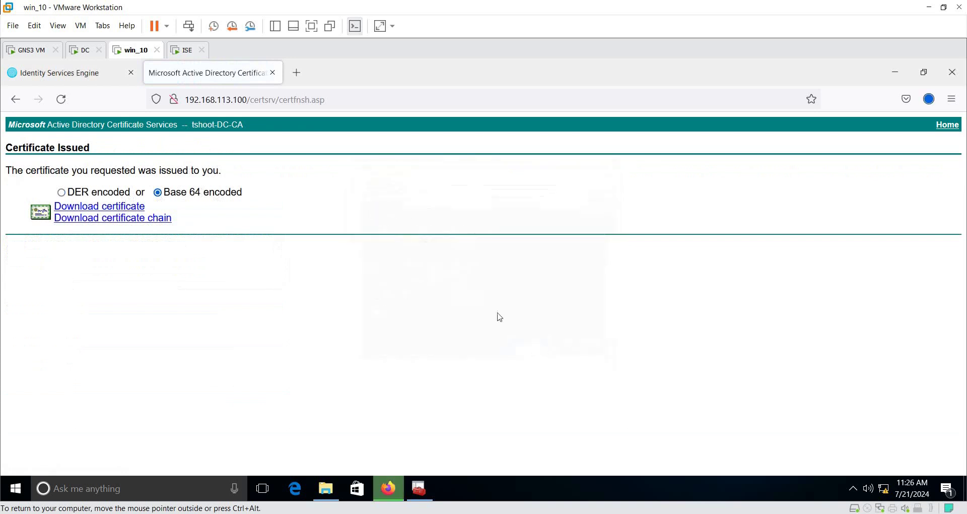
left_click(326, 488)
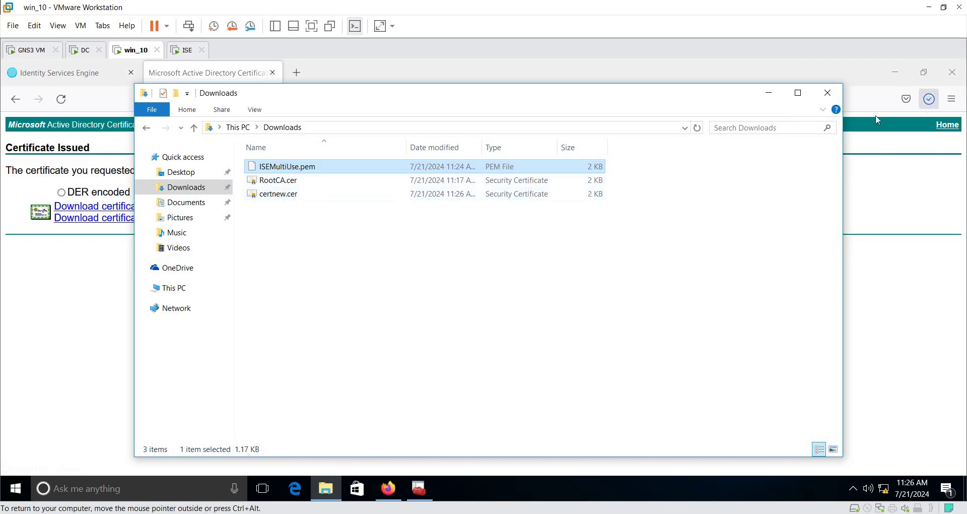
Step: Compare RootCA.cer with certnew.cer (1.92 KB) in Downloads, then minimize the folder
left_click(545, 268)
left_click(285, 182)
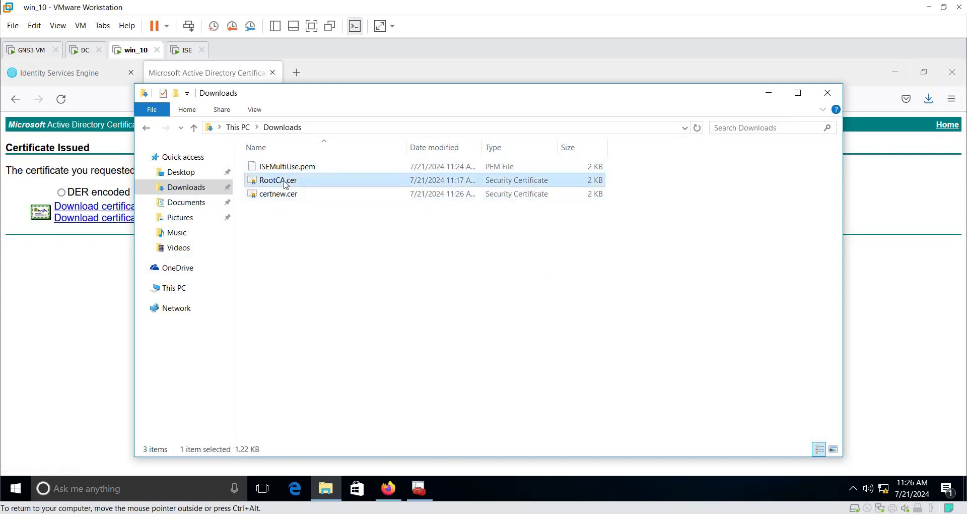
left_click(280, 194)
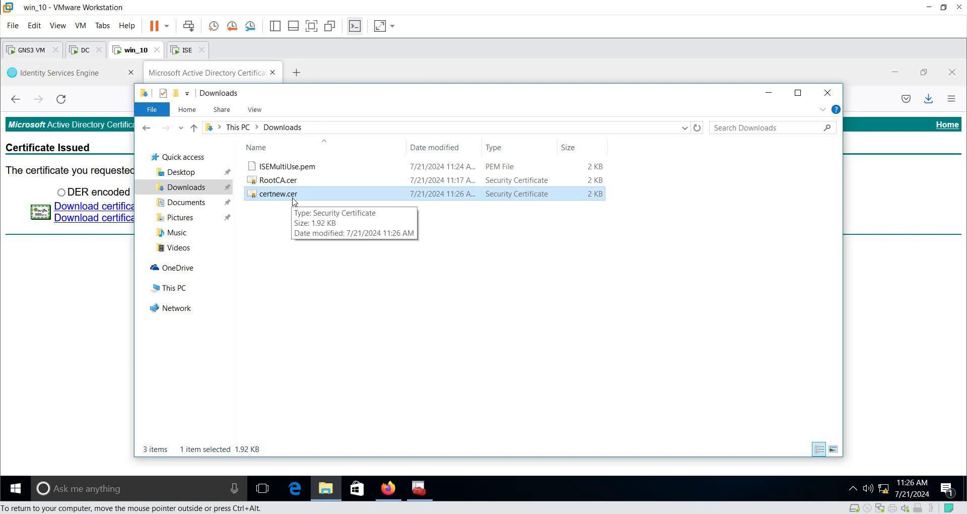
left_click(769, 93)
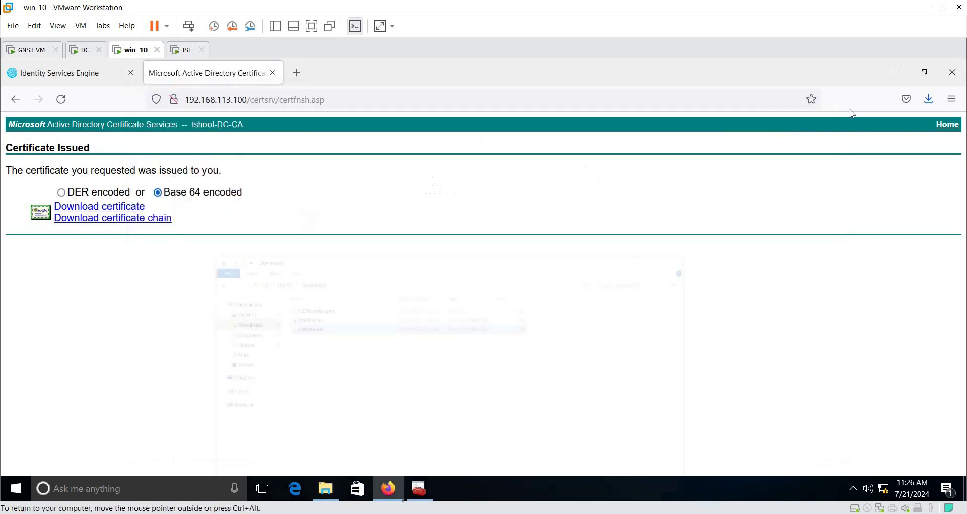
Step: Bind certnew.cer to the ISE#Multi-Use signing request with friendly name ISECert
left_click(64, 81)
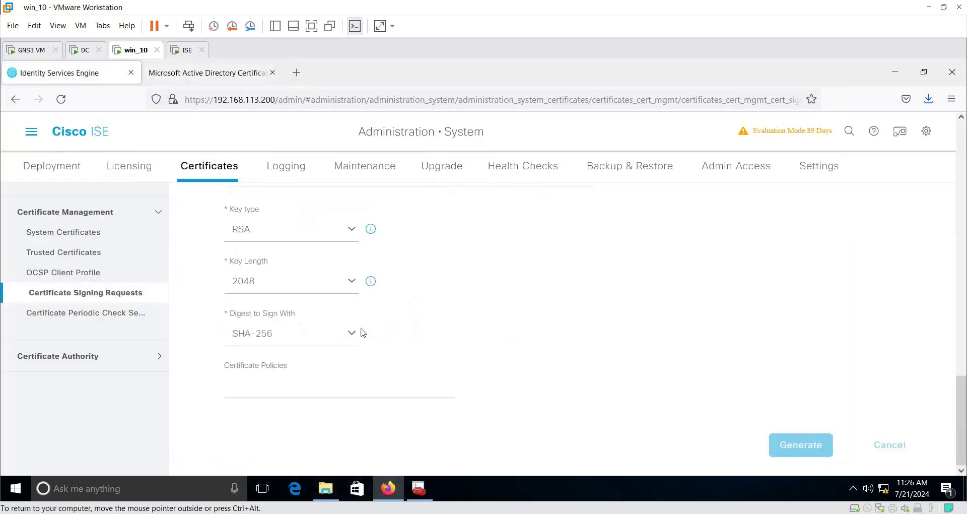
left_click(83, 293)
scroll(309, 395, "down", 2)
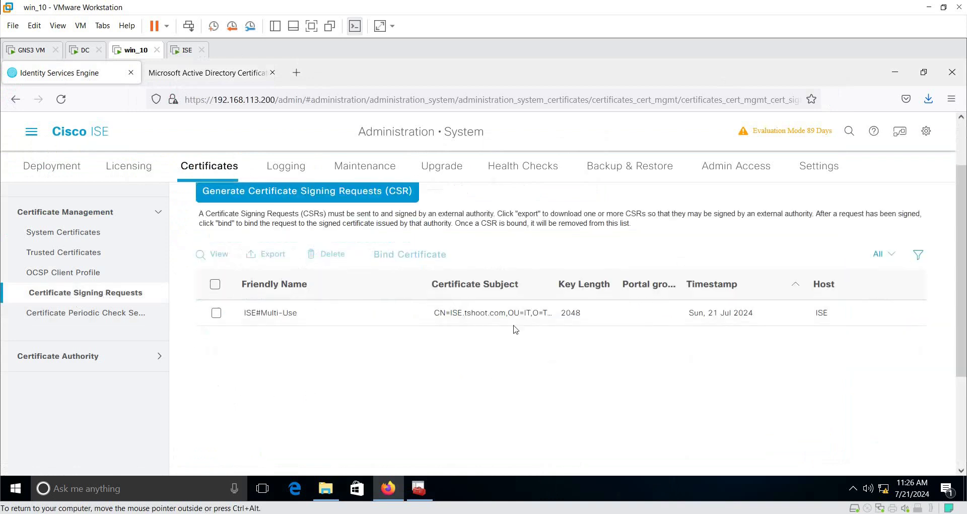
left_click(216, 313)
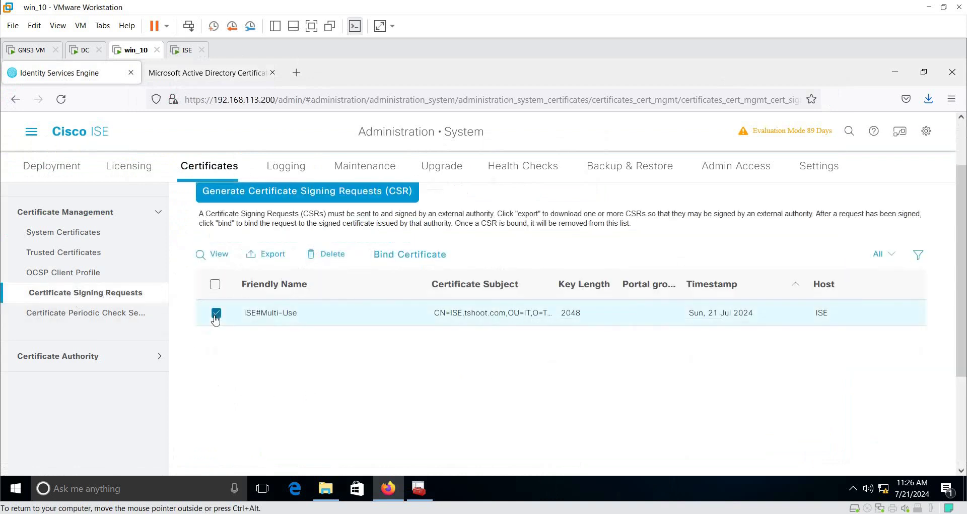
left_click(392, 261)
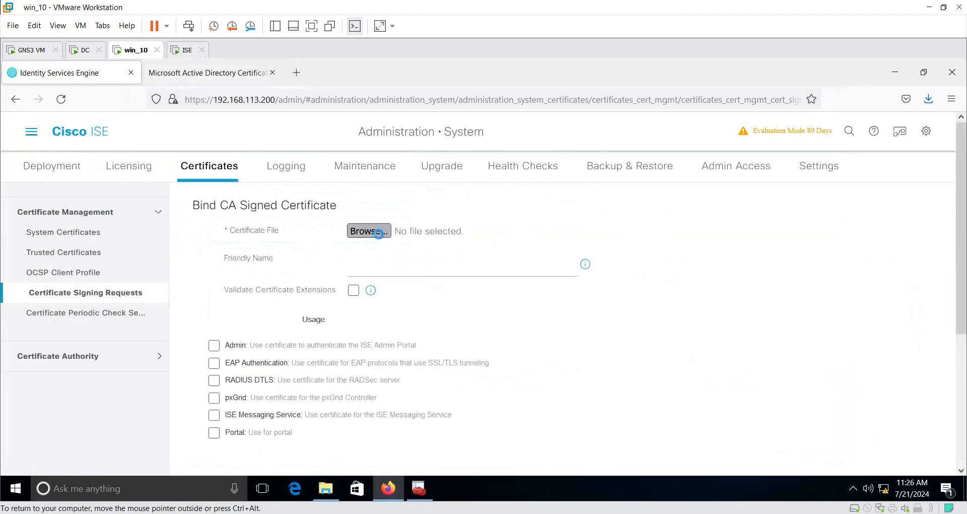
left_click(368, 231)
left_click(147, 146)
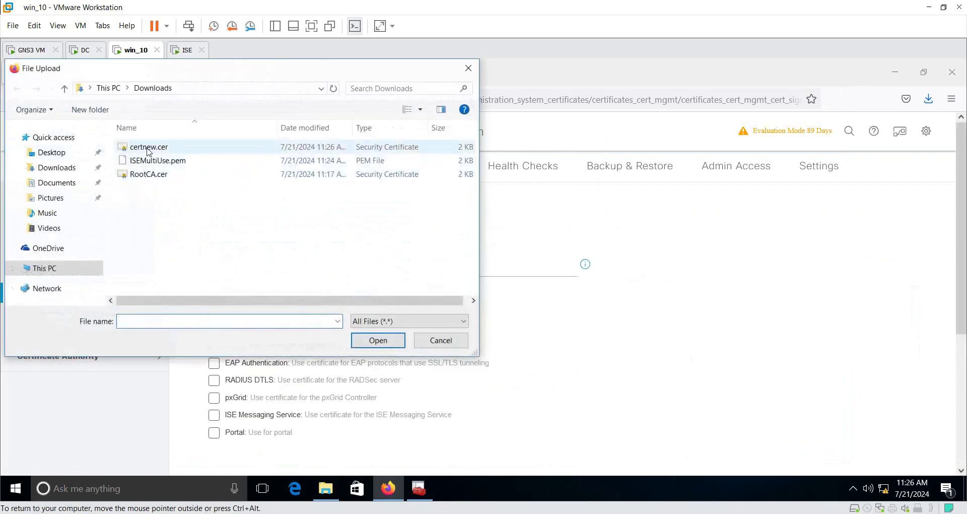
left_click(366, 343)
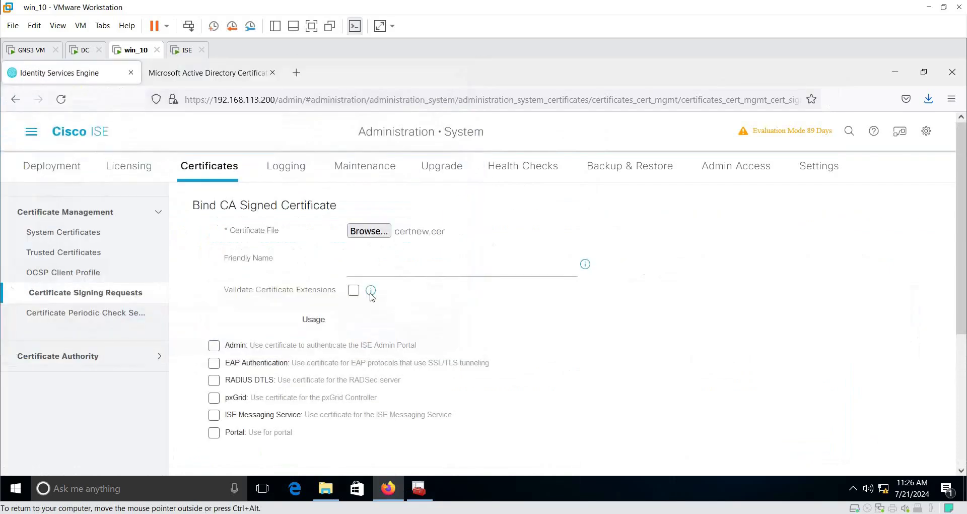
left_click(376, 266)
type("ISECert")
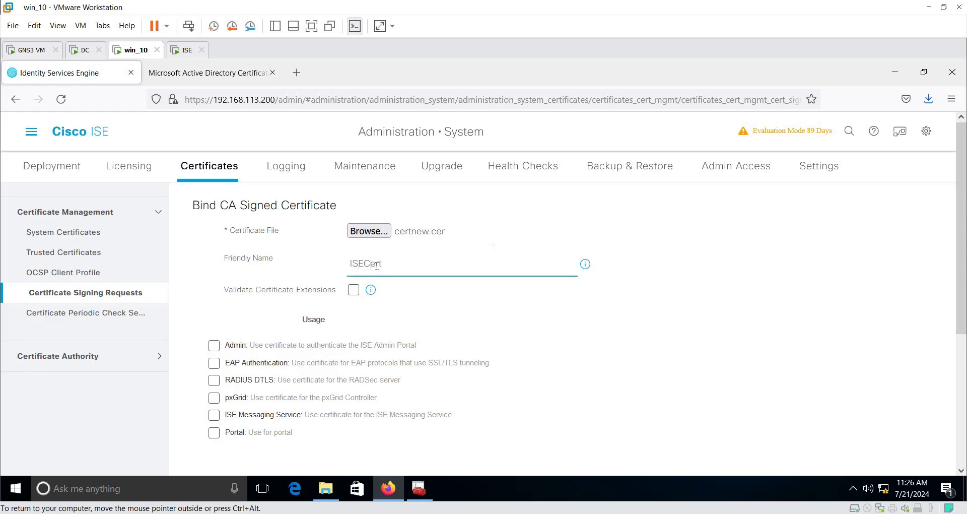
Step: Enable Admin, EAP Authentication and RADIUS DTLS usage, accept each warning, and submit
scroll(377, 266, "down", 3)
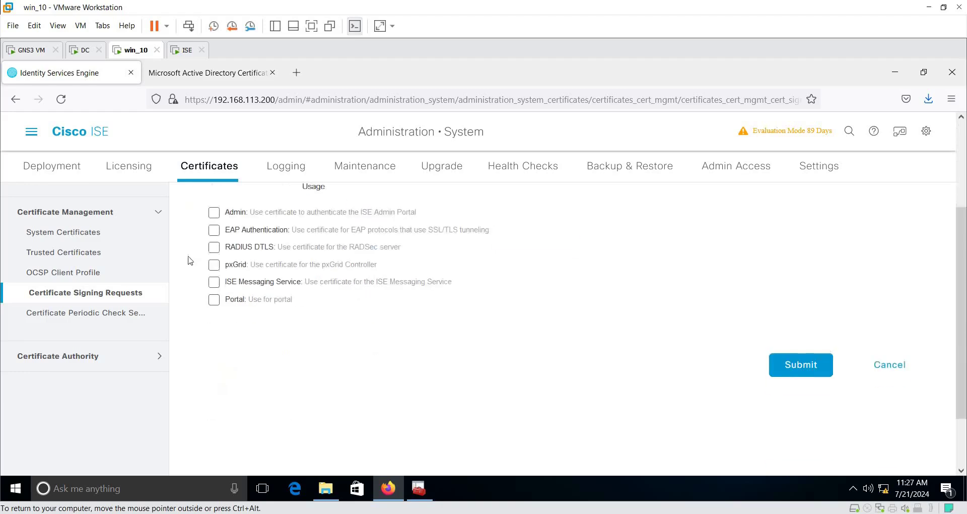
left_click(214, 214)
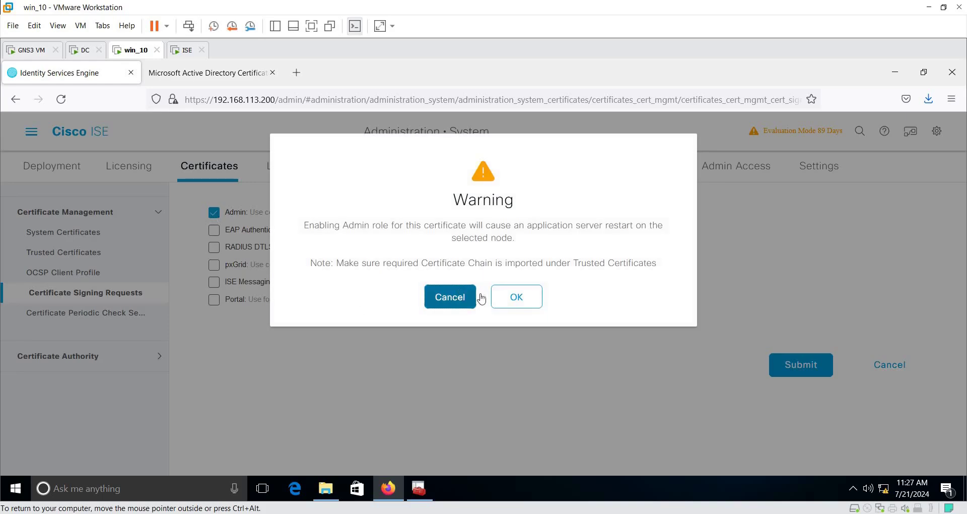
left_click(516, 296)
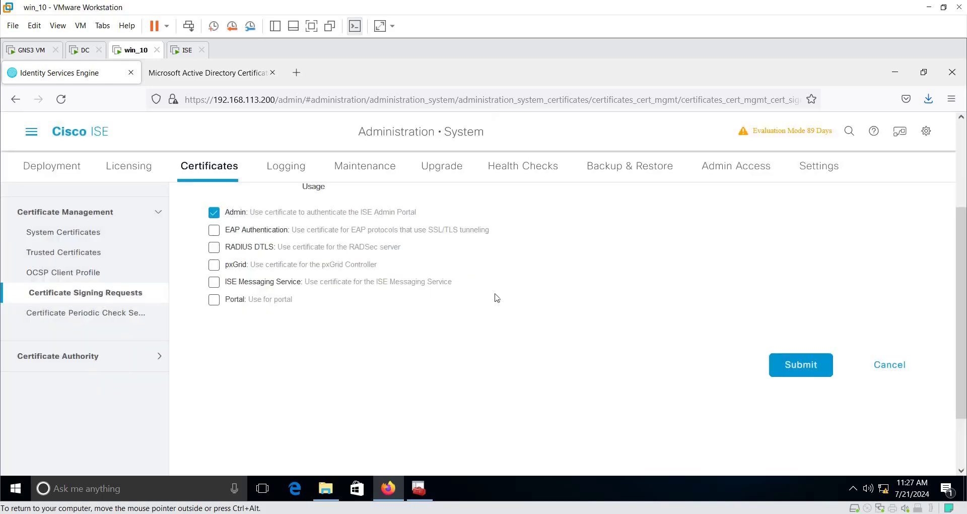
left_click(214, 231)
left_click(535, 300)
left_click(214, 247)
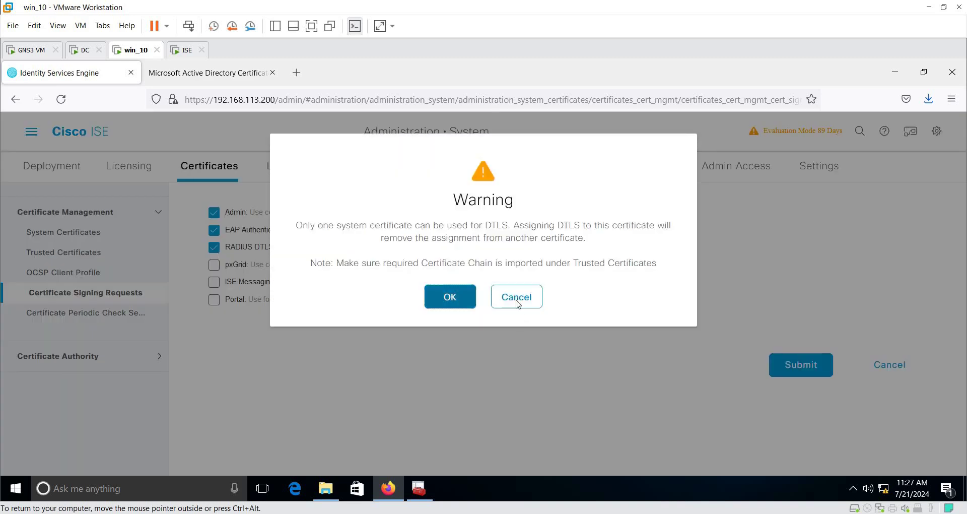
left_click(450, 298)
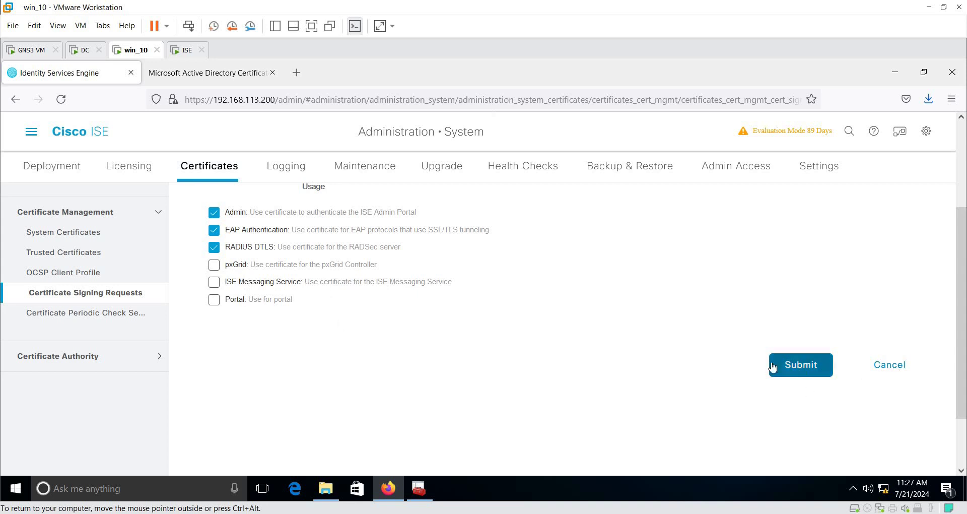
left_click(788, 369)
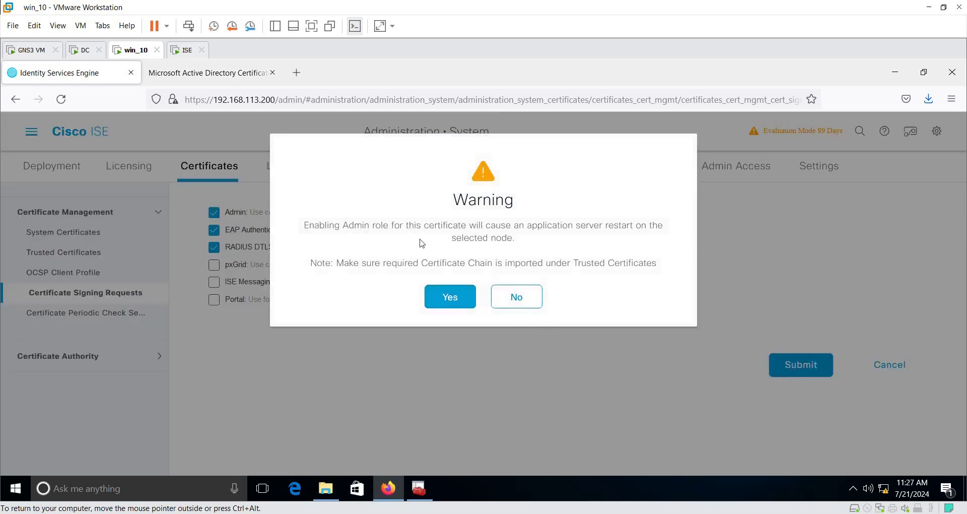
Step: Accept the Admin-role restart and 398-day validity warnings so ISECert is saved
left_click_drag(343, 226, 415, 229)
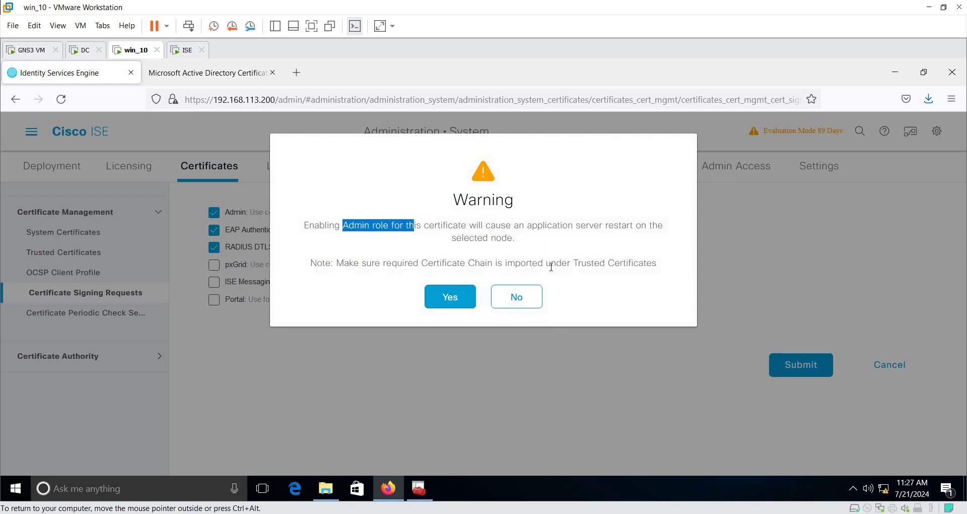
left_click(449, 303)
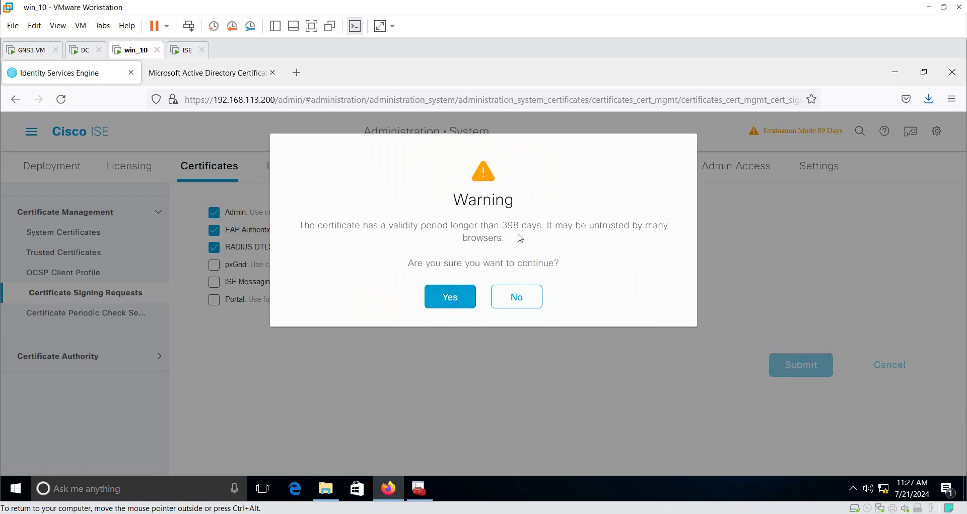
double_click(511, 225)
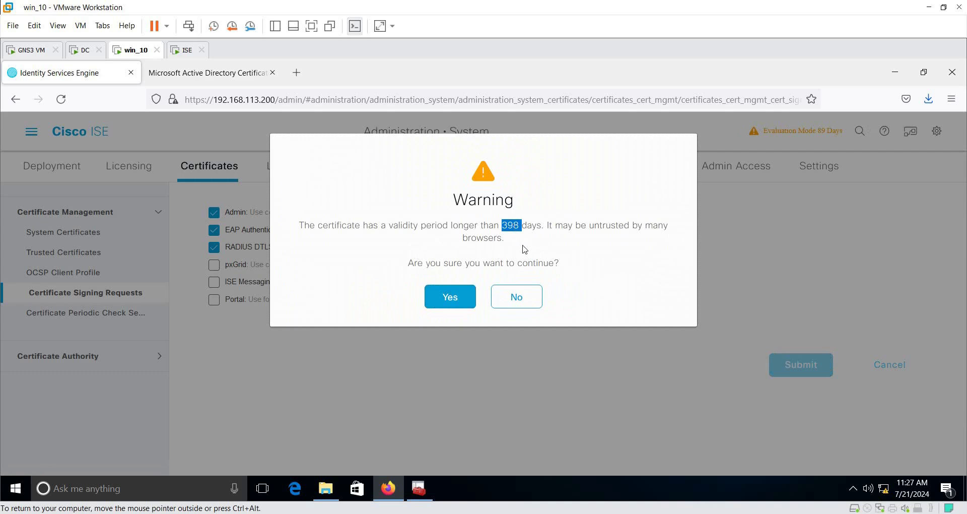
left_click(452, 298)
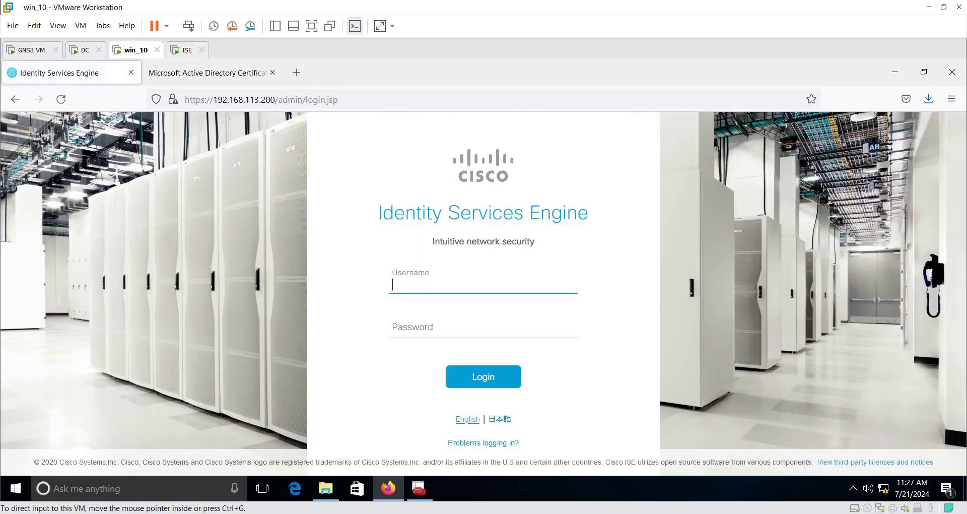
Step: Open the ISE VM console from the GNS3 topology and view its application status
left_click(629, 510)
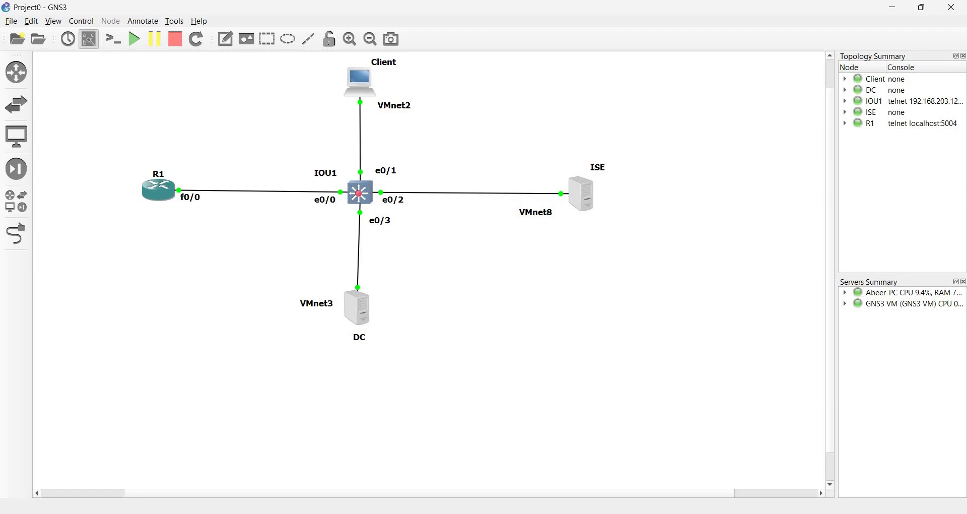
mouse_move(655, 509)
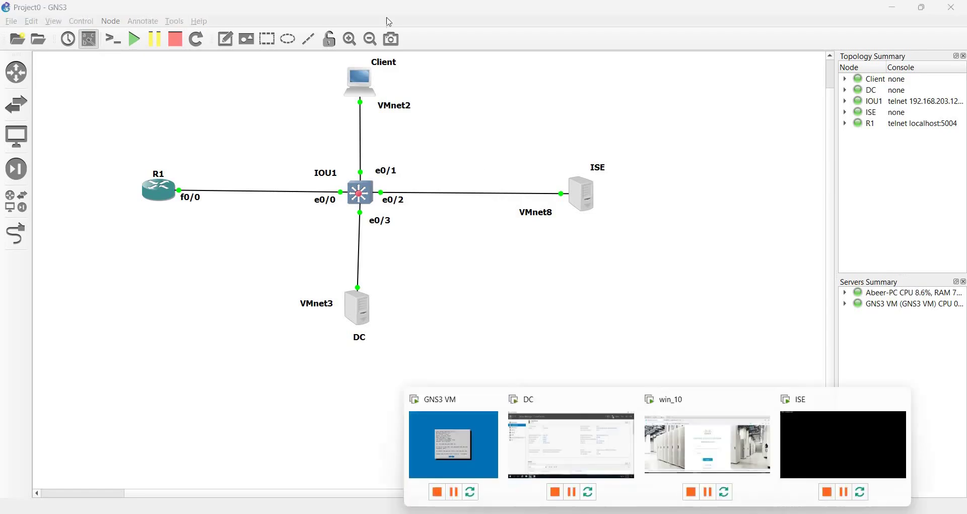
left_click(840, 429)
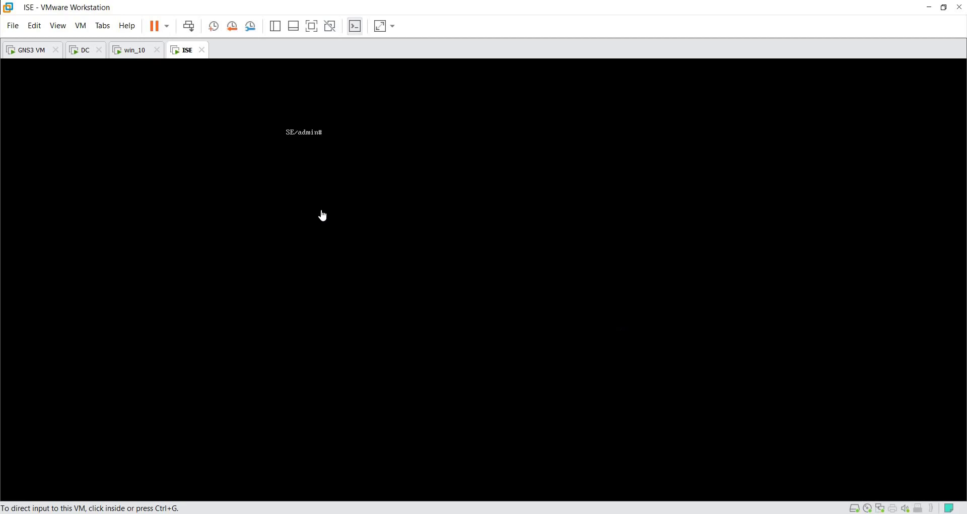
mouse_move(601, 510)
key("ctrl+shift+Tab")
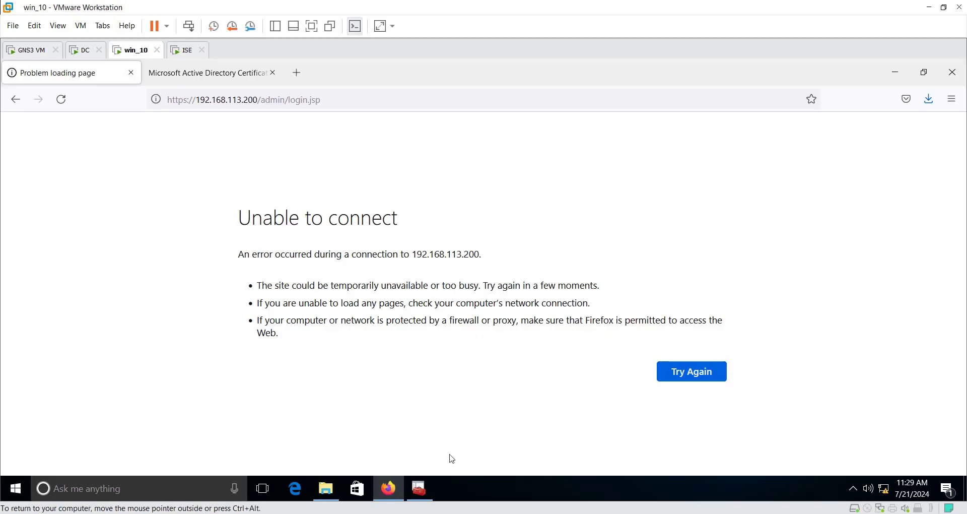
left_click(814, 459)
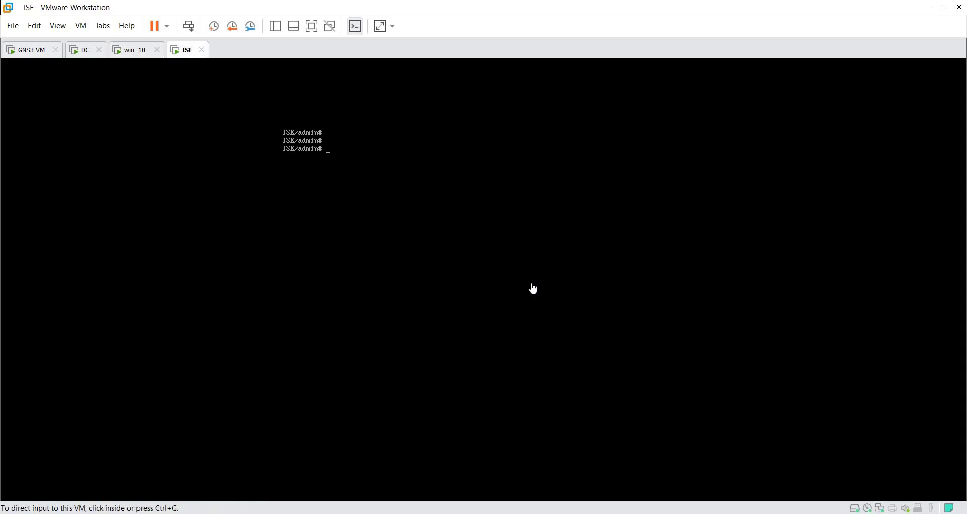
key("Return")
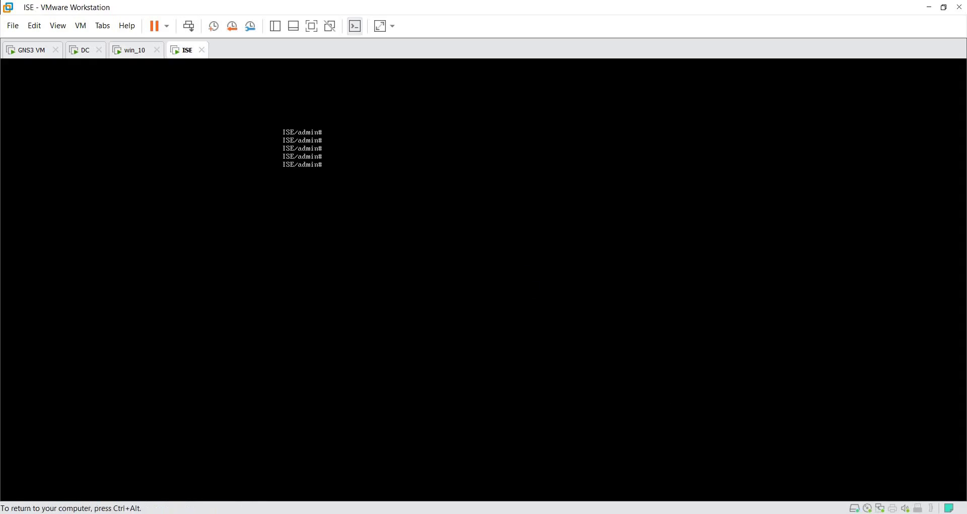
Step: Release and minimize the ISE VM, then return to the win_10 client's Firefox
key("ctrl+alt")
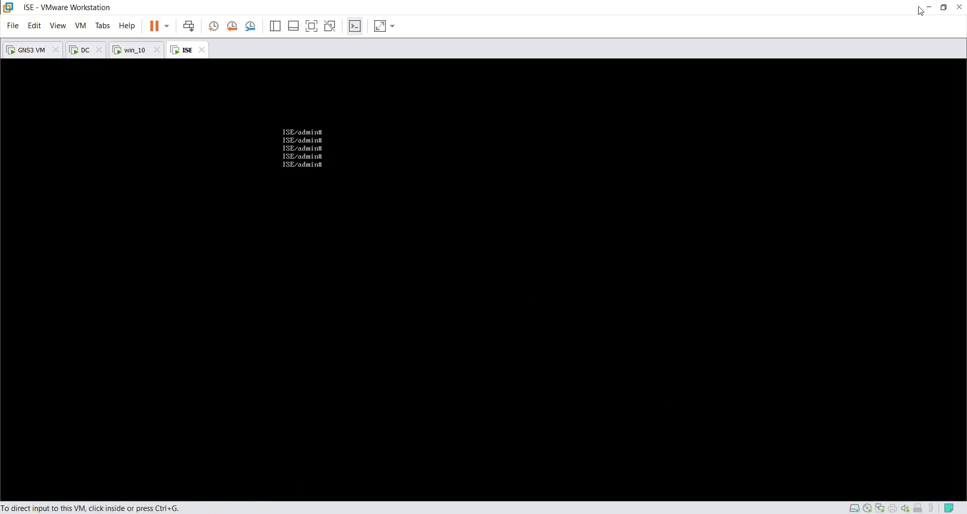
left_click(929, 7)
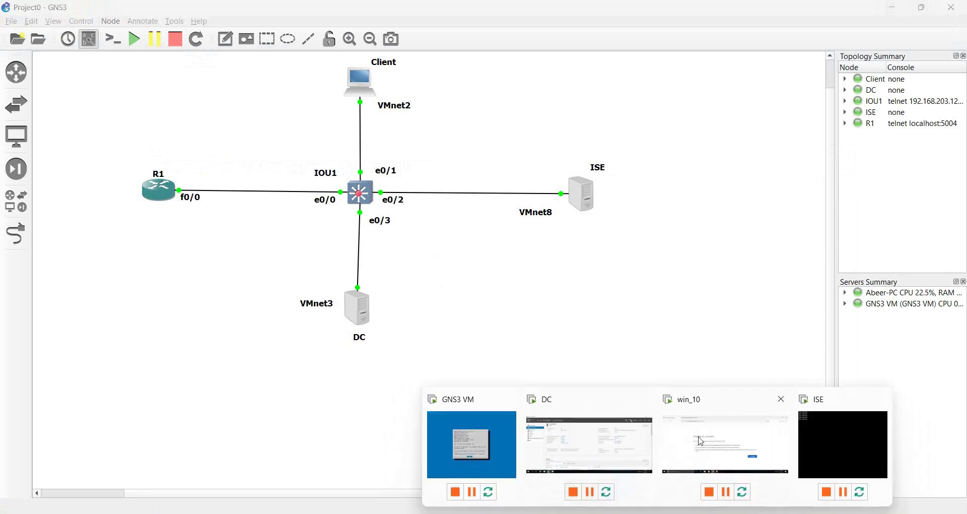
left_click(700, 441)
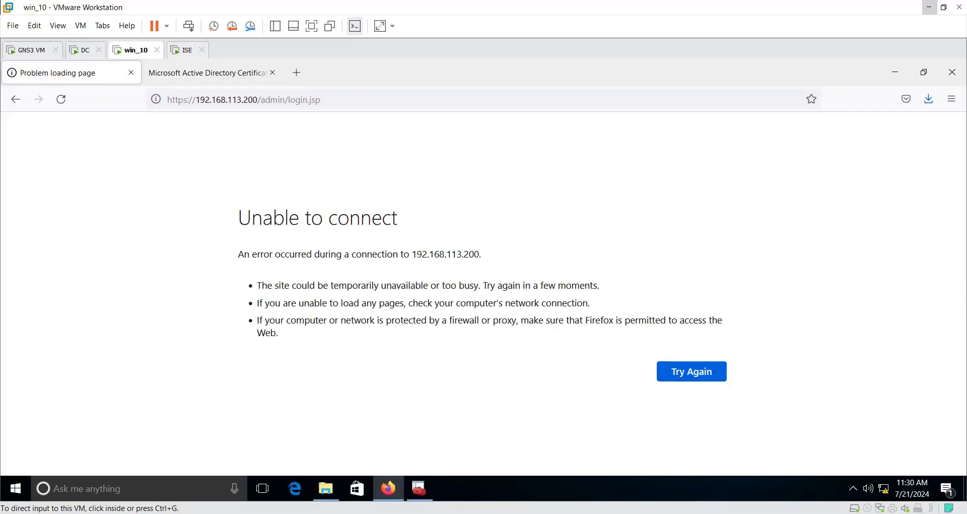
key("ctrl+Tab")
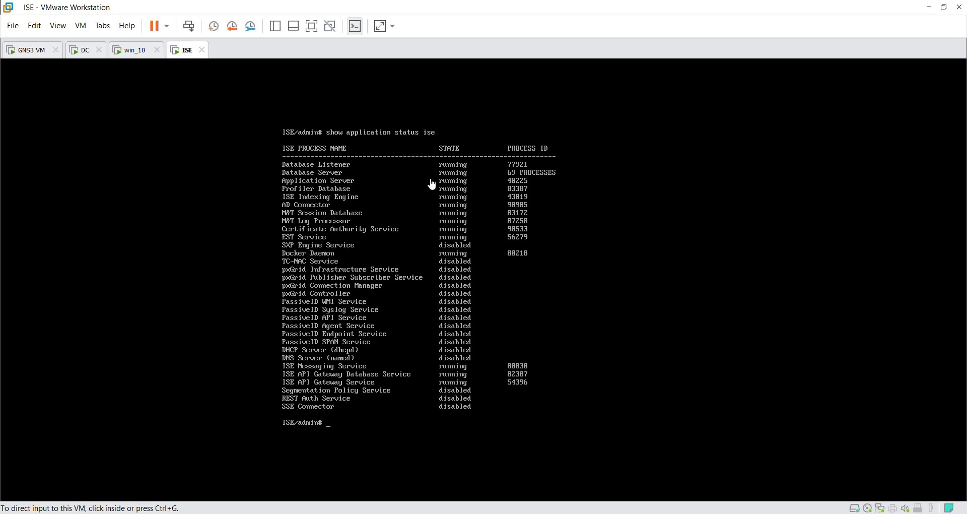
mouse_move(683, 509)
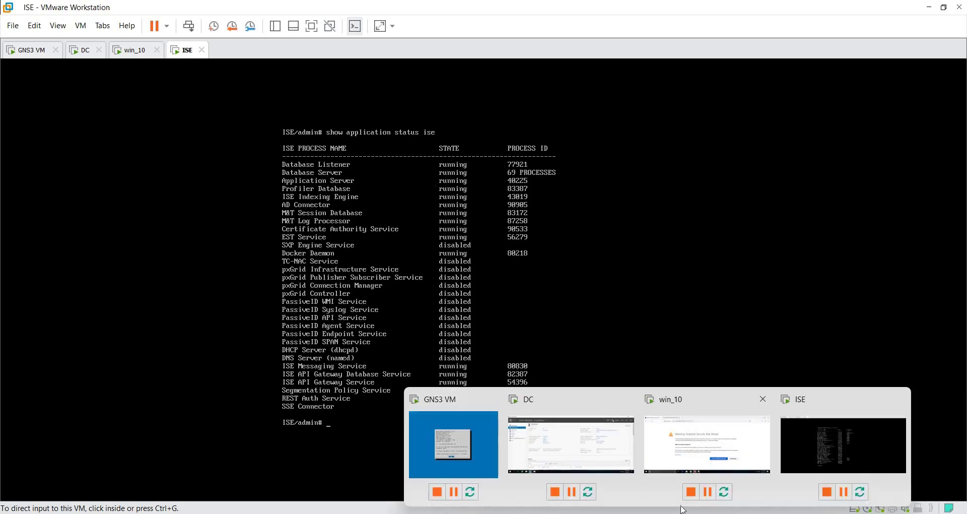
left_click(699, 430)
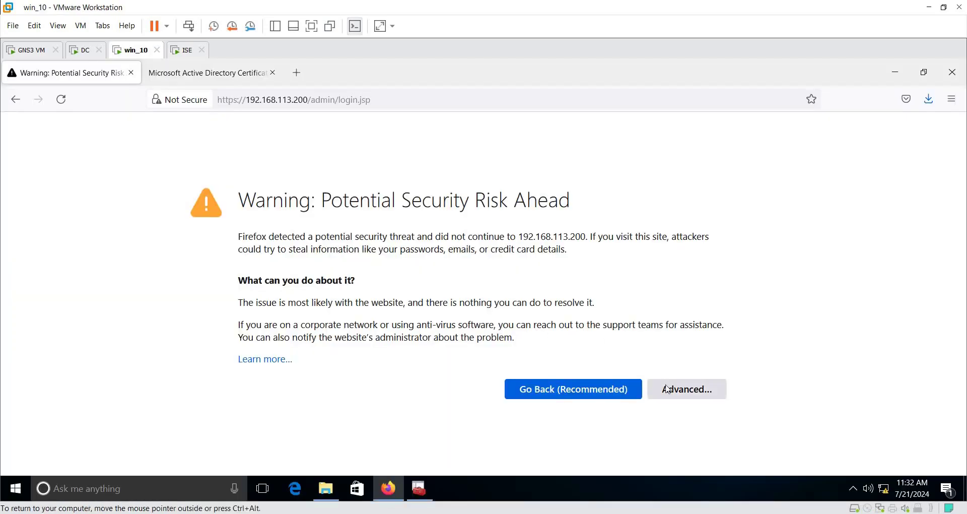
Step: Expand the 192.168.113.200 security warning details, then open Firefox's main menu
left_click(667, 389)
scroll(754, 377, "down", 4)
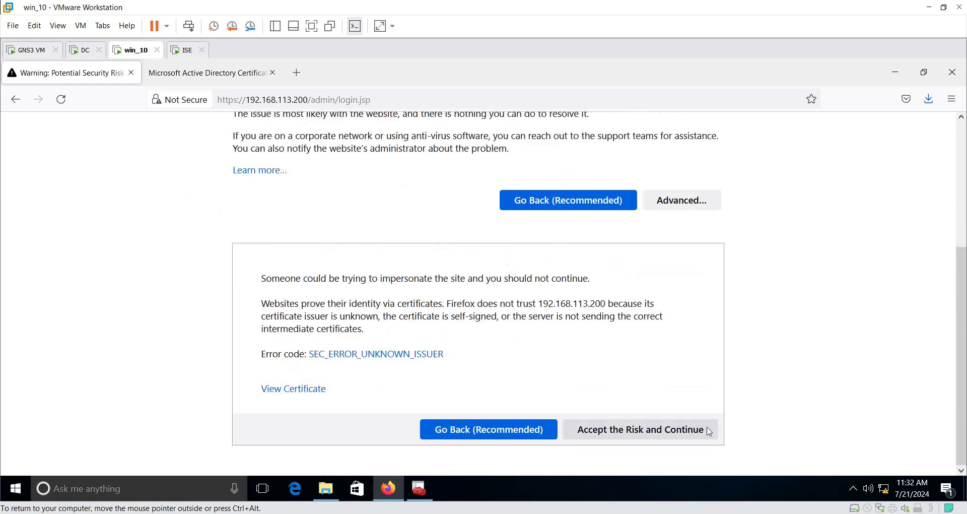
scroll(760, 388, "up", 4)
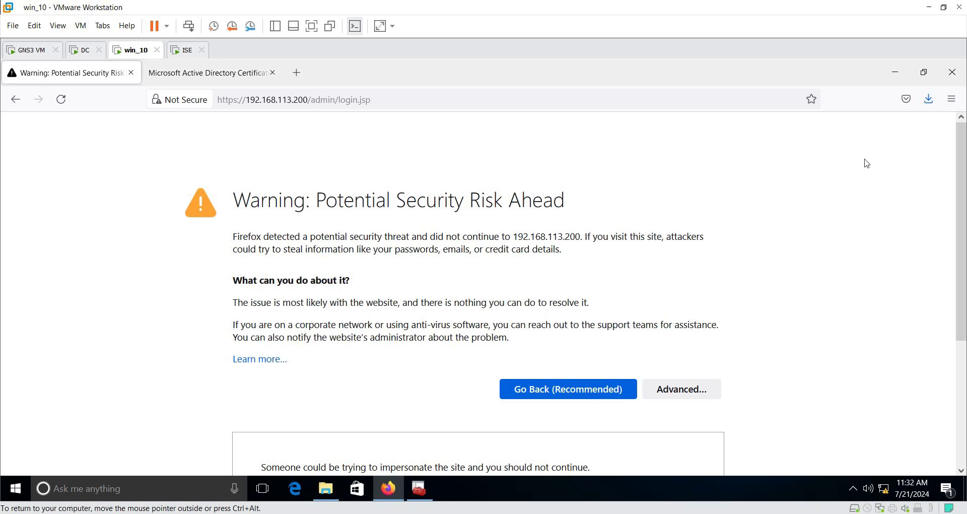
left_click(951, 99)
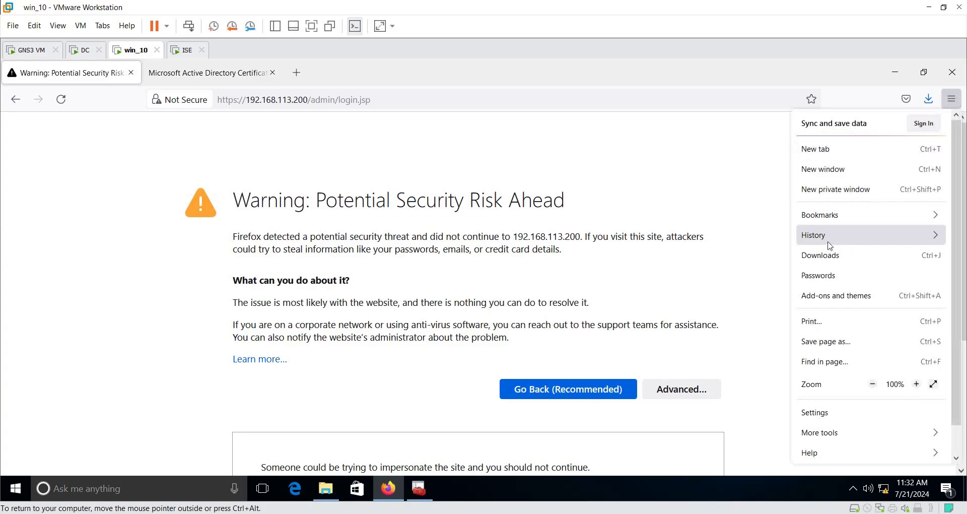
Step: Import RootCA.cer into Firefox's certificate Authorities, trusting it to identify websites
left_click(821, 412)
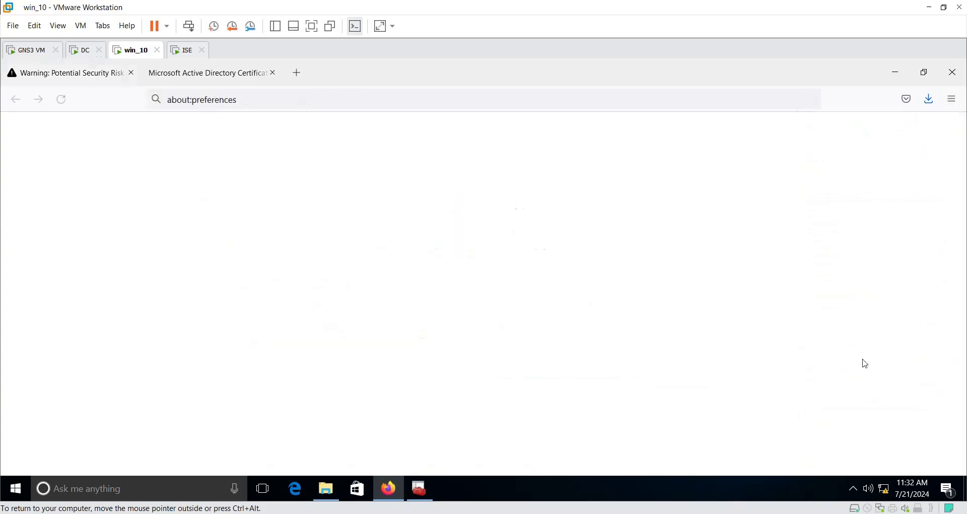
type("cert")
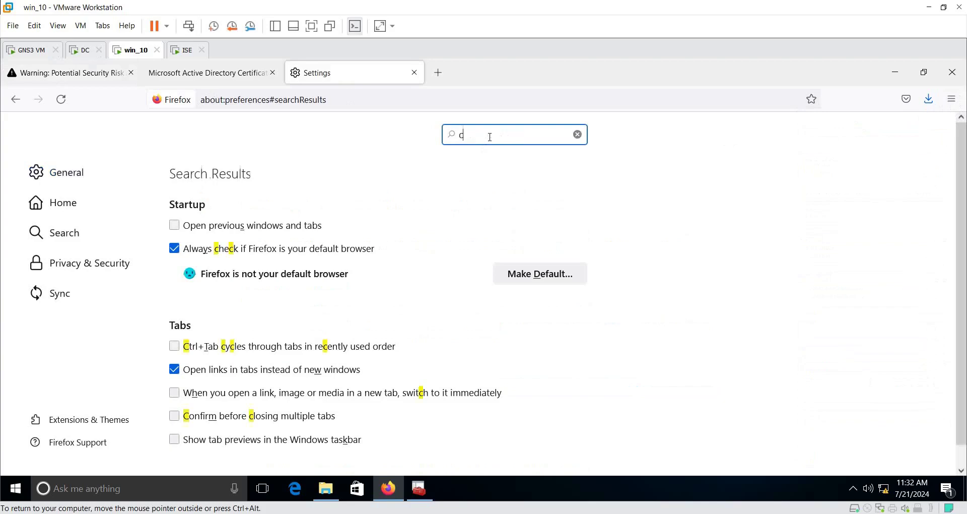
left_click(537, 228)
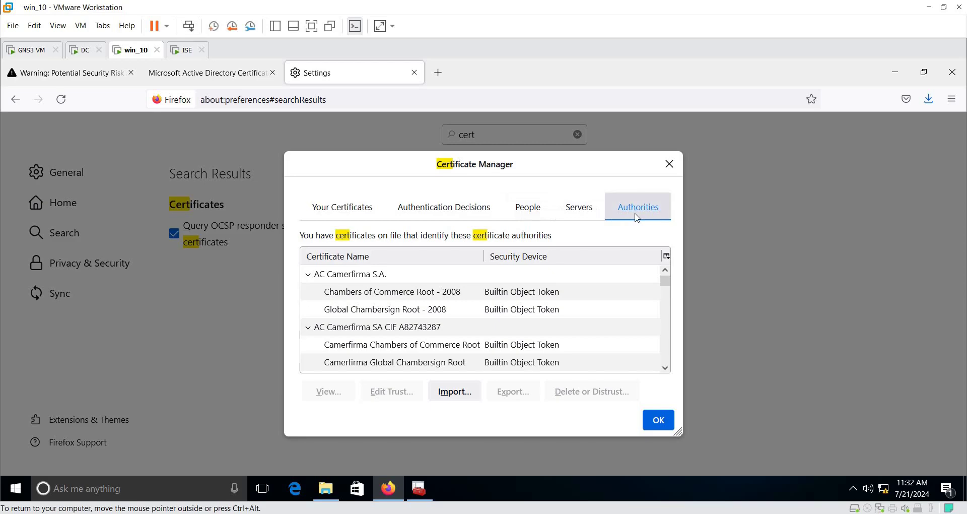
left_click(458, 396)
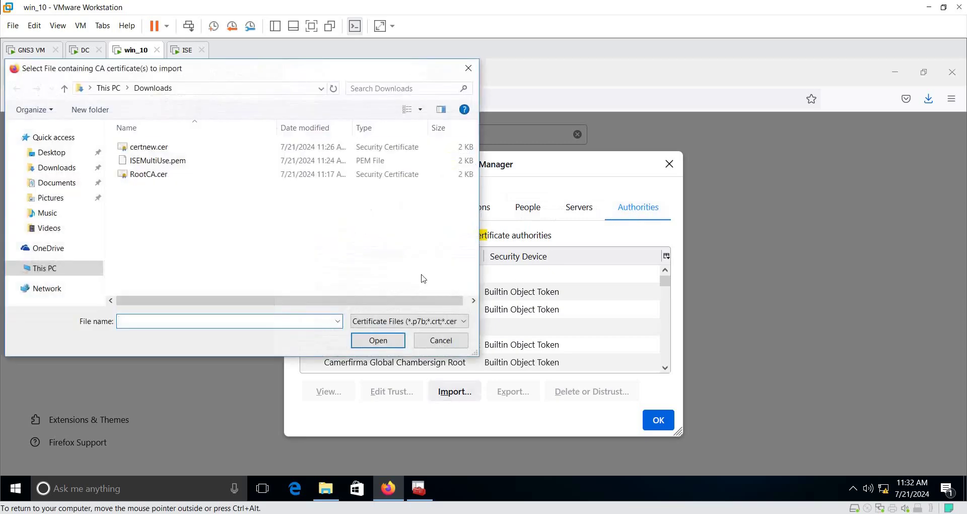
left_click(159, 174)
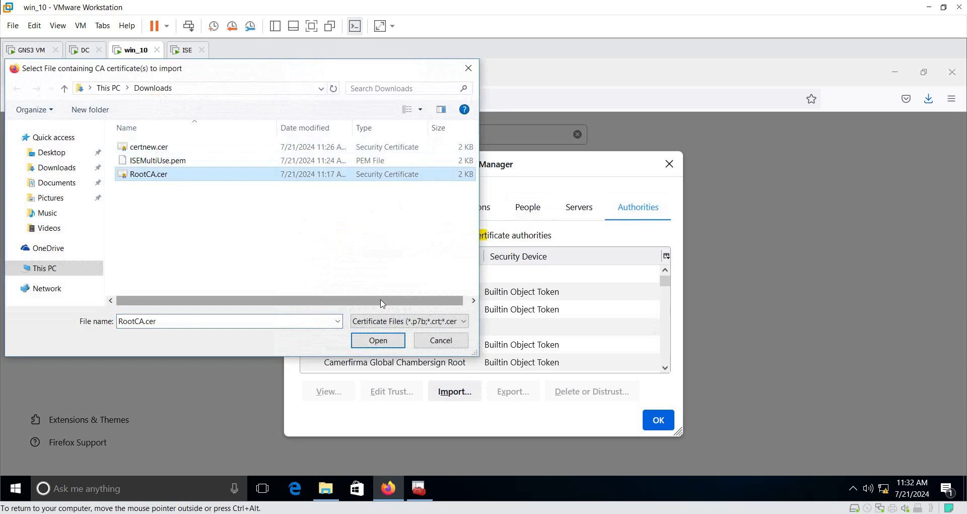
left_click(378, 340)
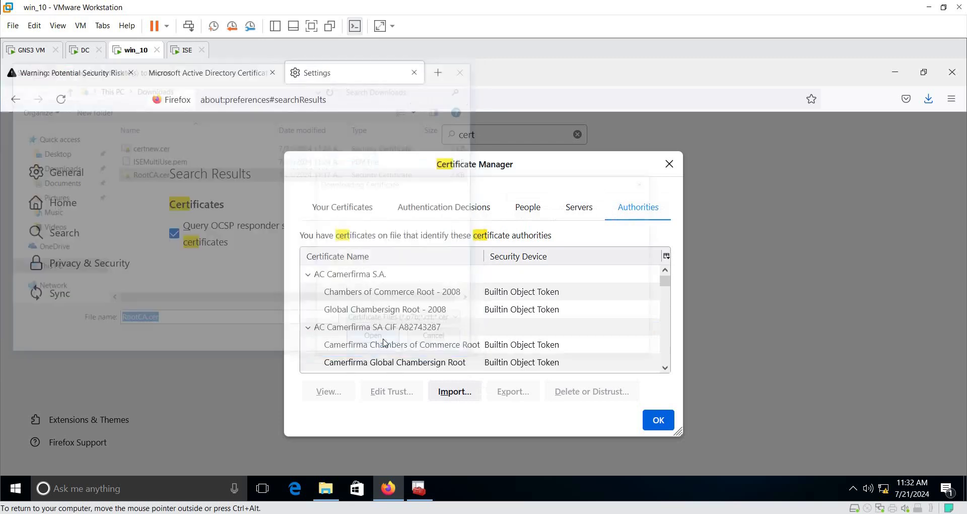
left_click(321, 243)
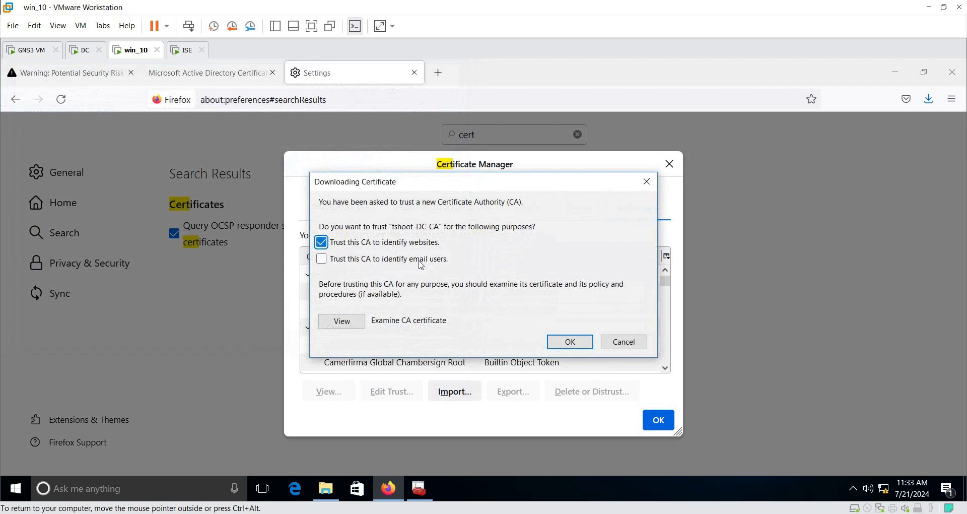
left_click(570, 341)
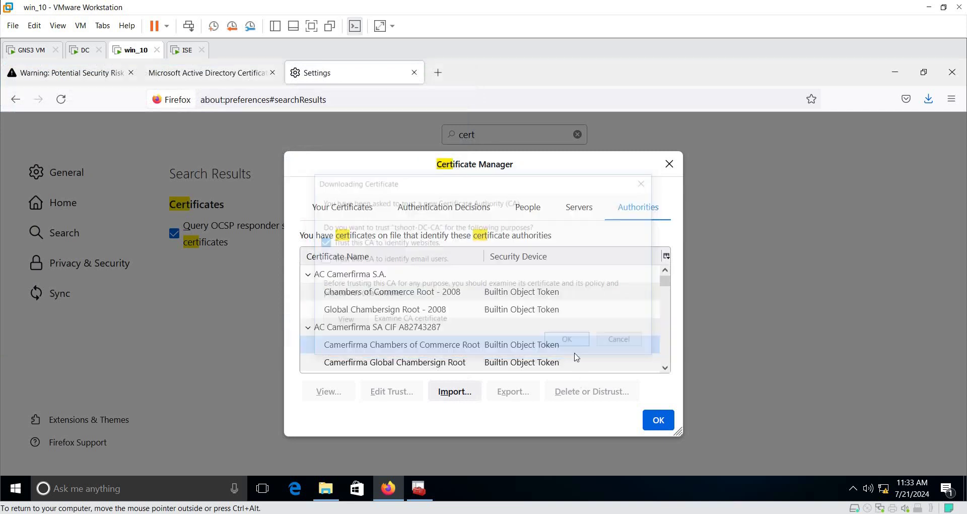
Step: Close the certificate manager and Settings, then reload the ISE login page
left_click(659, 421)
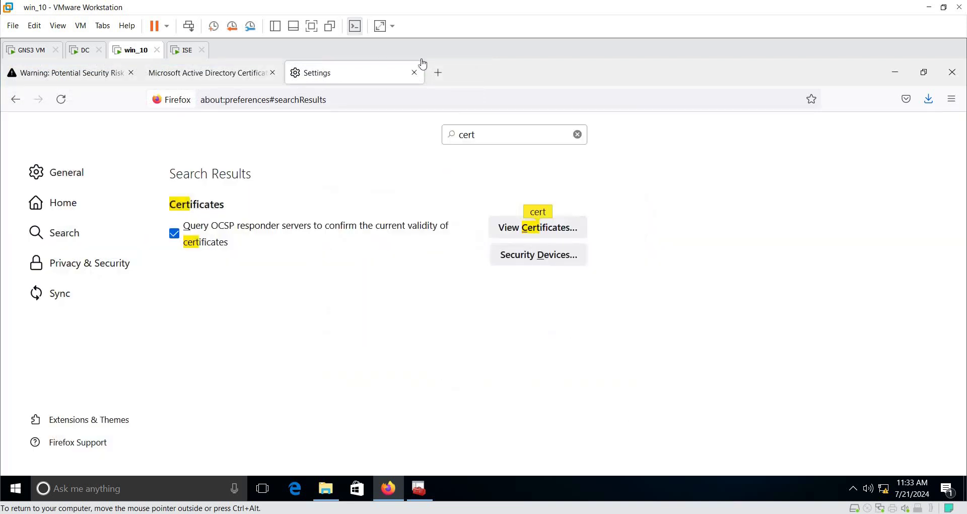
left_click(418, 77)
left_click(62, 100)
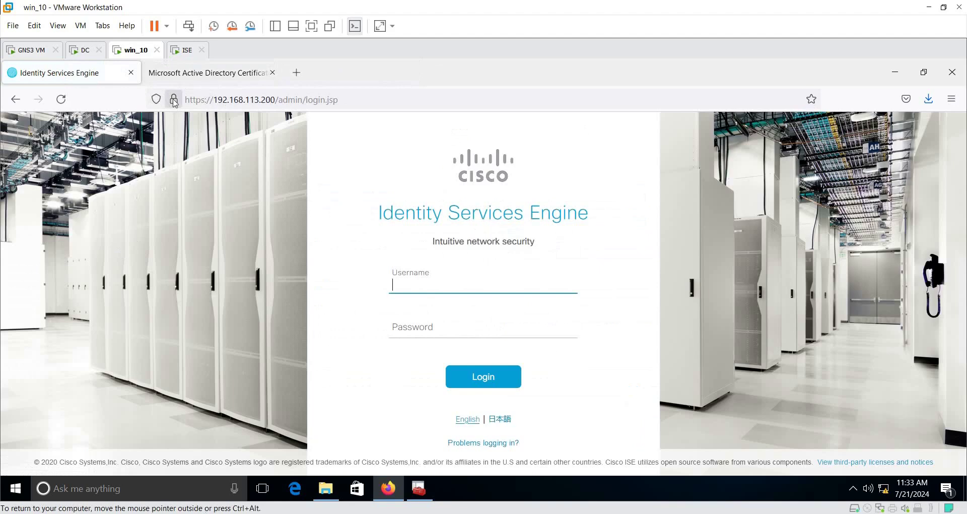
Step: Open the full page information for the 192.168.113.200 site's secure connection
mouse_move(174, 101)
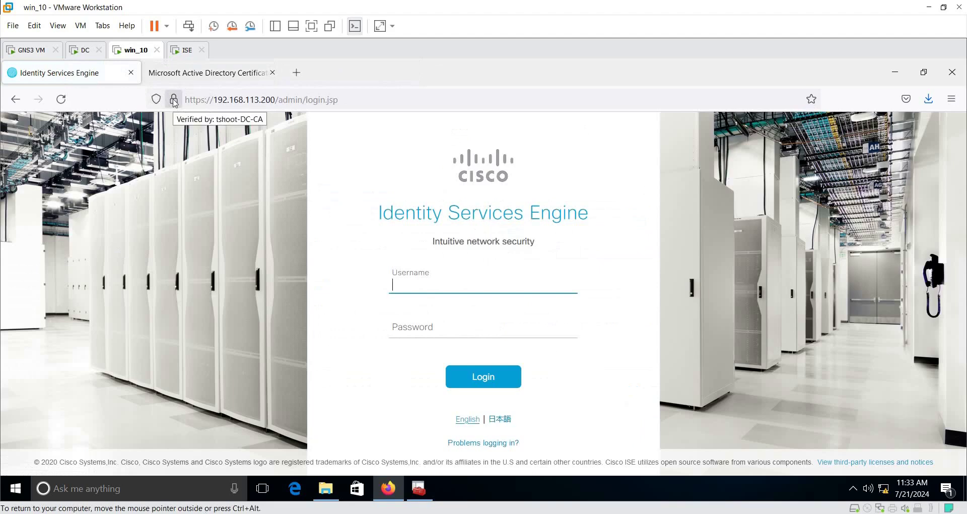
left_click(174, 101)
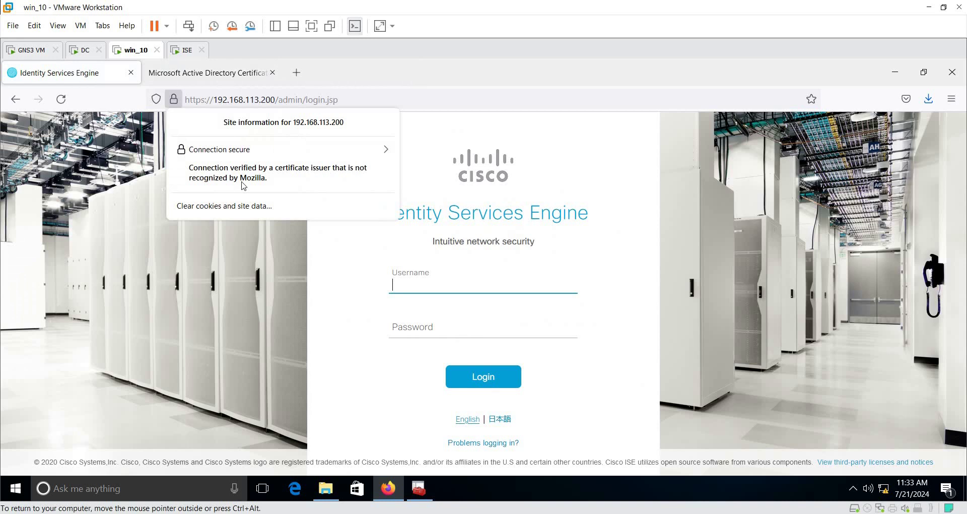
left_click(237, 152)
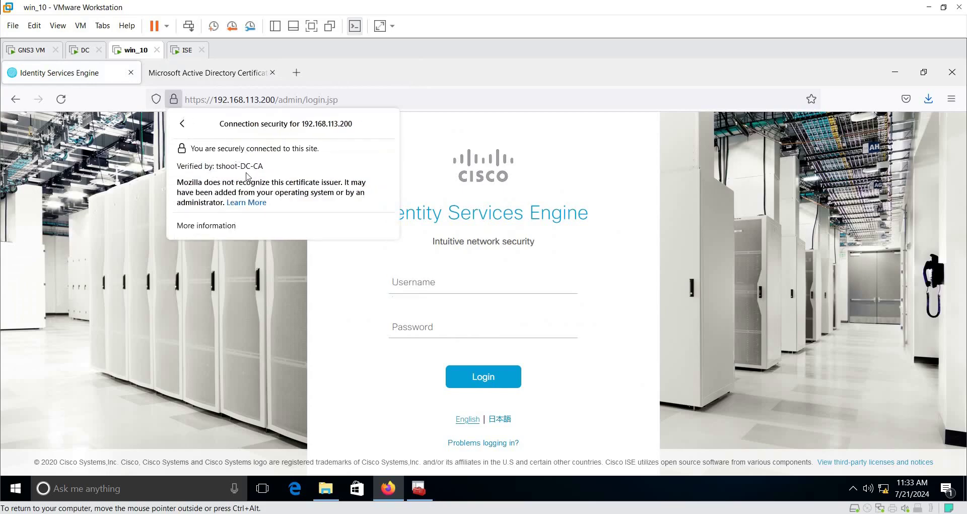
left_click(219, 225)
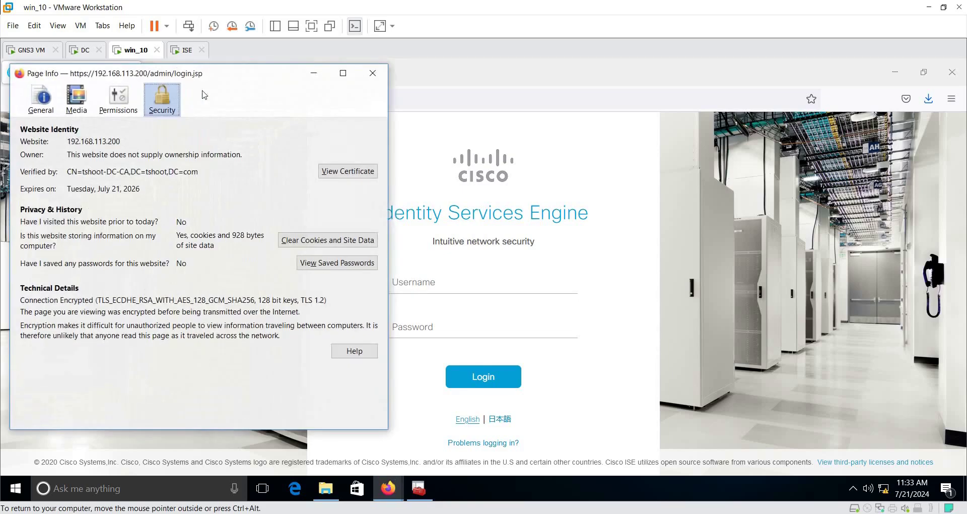
left_click_drag(216, 75, 379, 80)
Step: View the ISE.tshoot.com server certificate details, then minimize Firefox
left_click(507, 182)
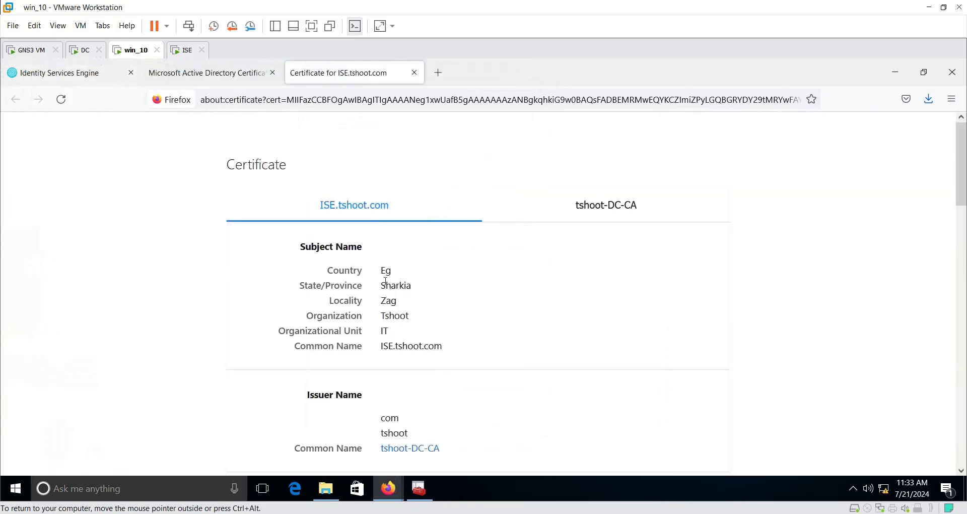
double_click(420, 345)
scroll(421, 346, "down", 15)
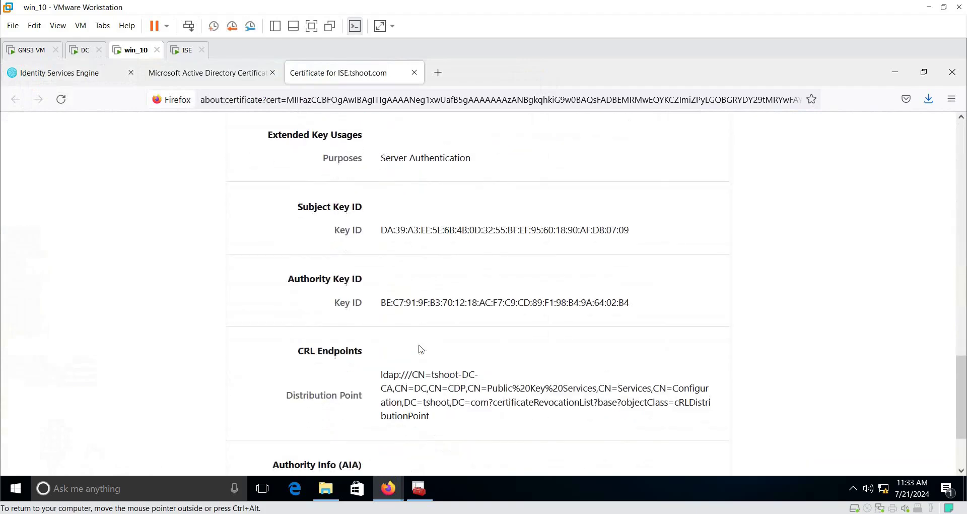
scroll(421, 350, "up", 7)
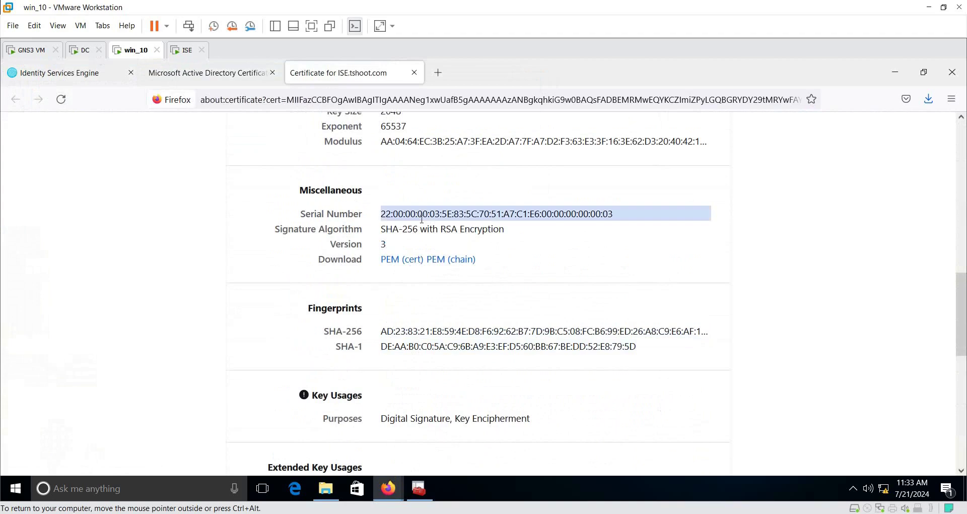
left_click(901, 73)
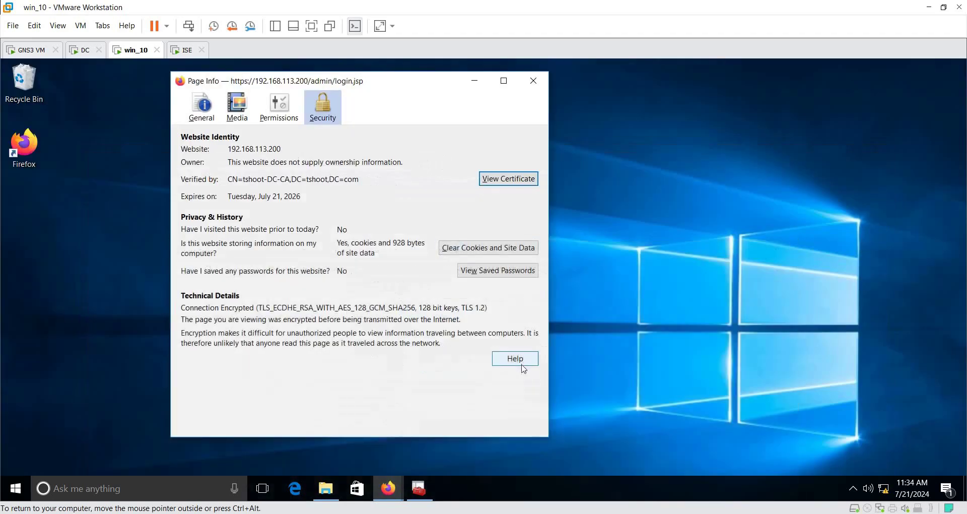
Step: Open RootCA.cer from Downloads and check its certification path, status and public key
left_click(545, 81)
left_click(325, 488)
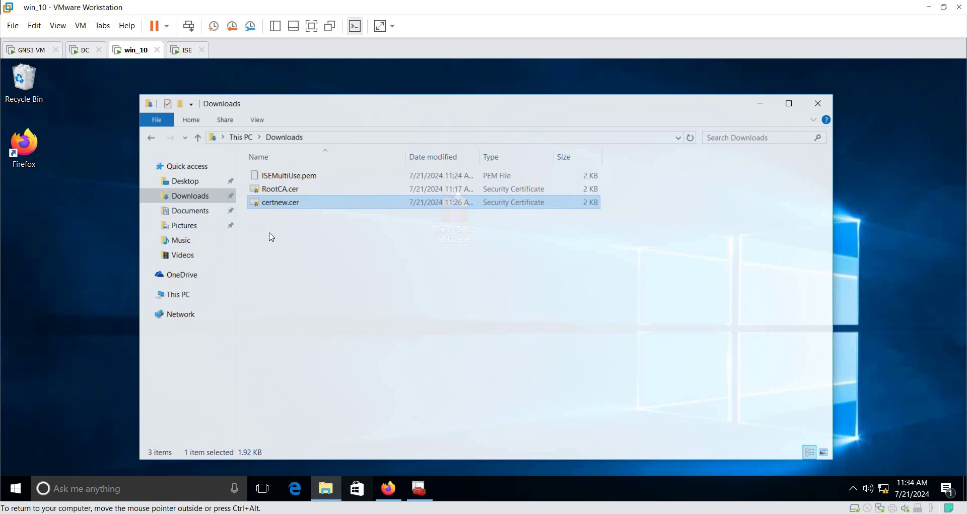
double_click(275, 180)
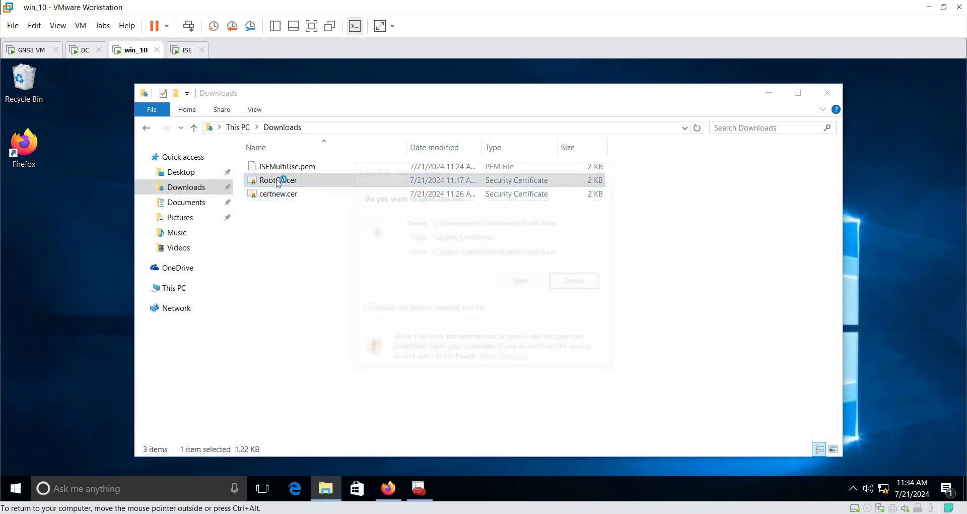
left_click(521, 282)
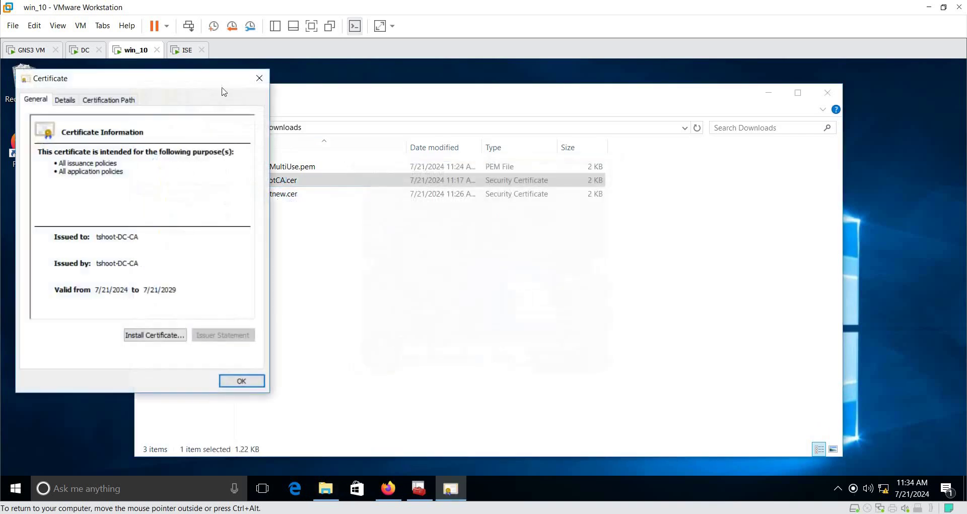
left_click(294, 104)
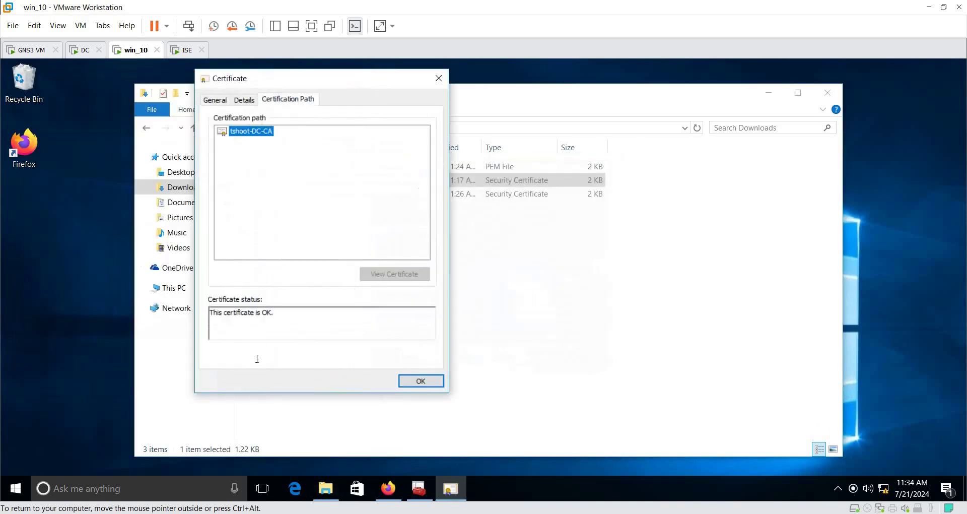
left_click_drag(283, 320, 211, 311)
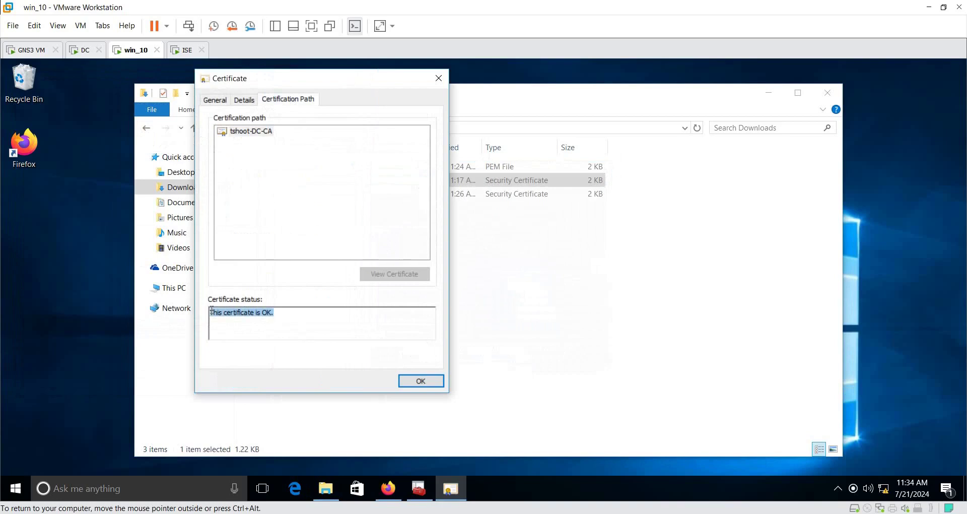
left_click(244, 100)
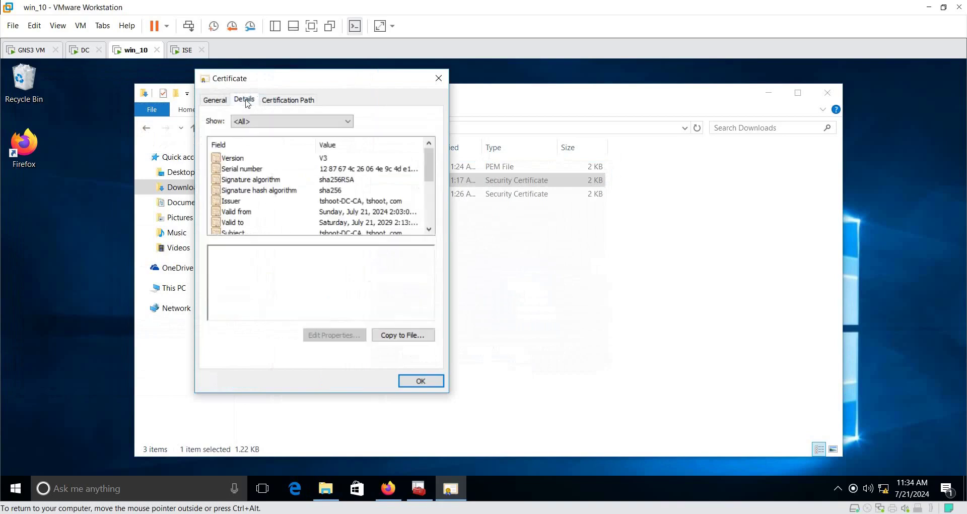
scroll(266, 173, "down", 2)
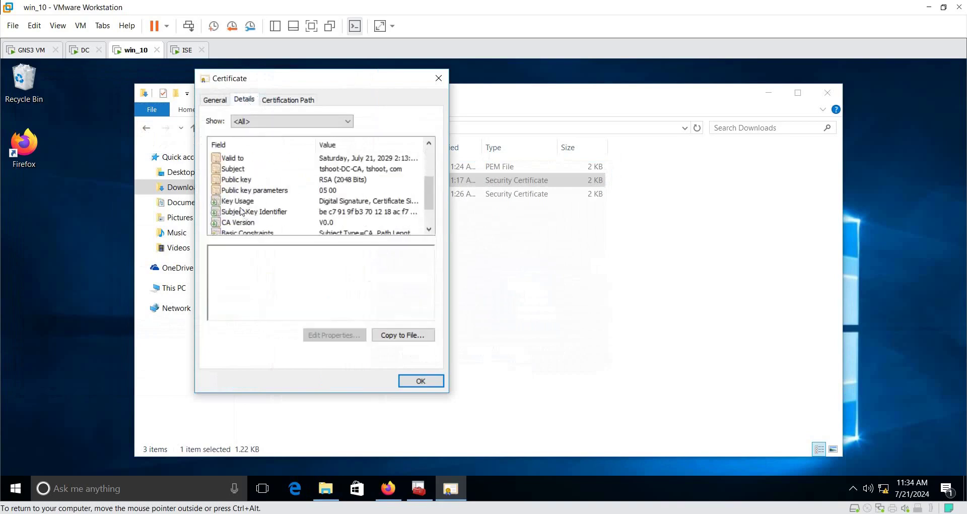
left_click(237, 182)
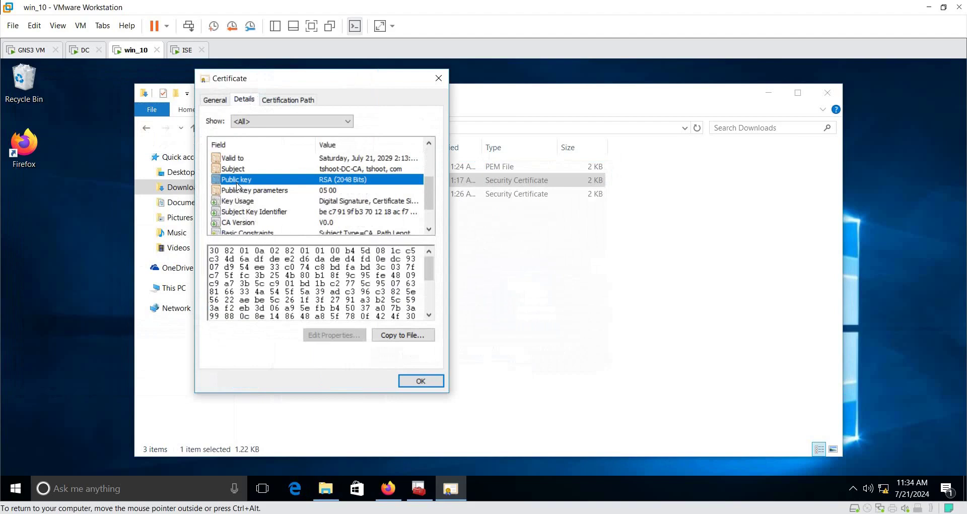
left_click(420, 381)
Step: Open certnew.cer and check its certification path up to the issuing CA
double_click(272, 195)
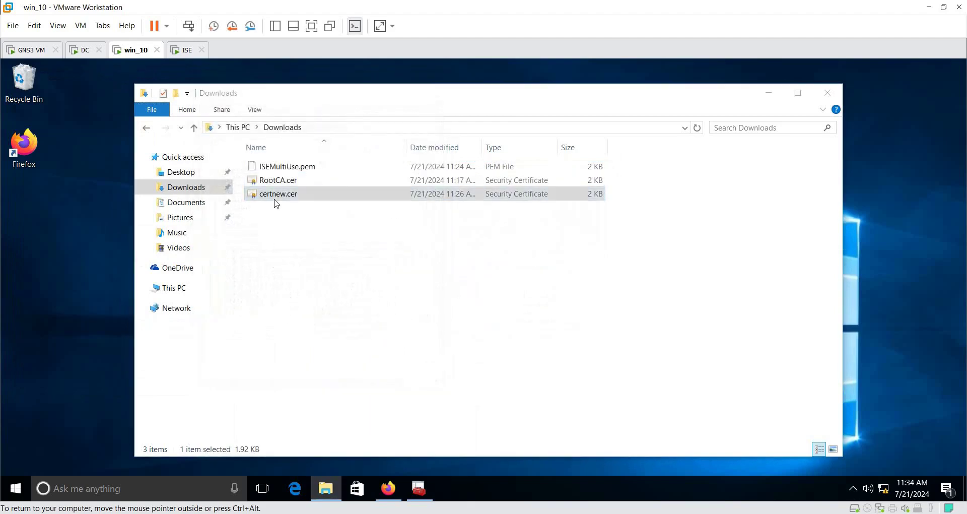
left_click(520, 282)
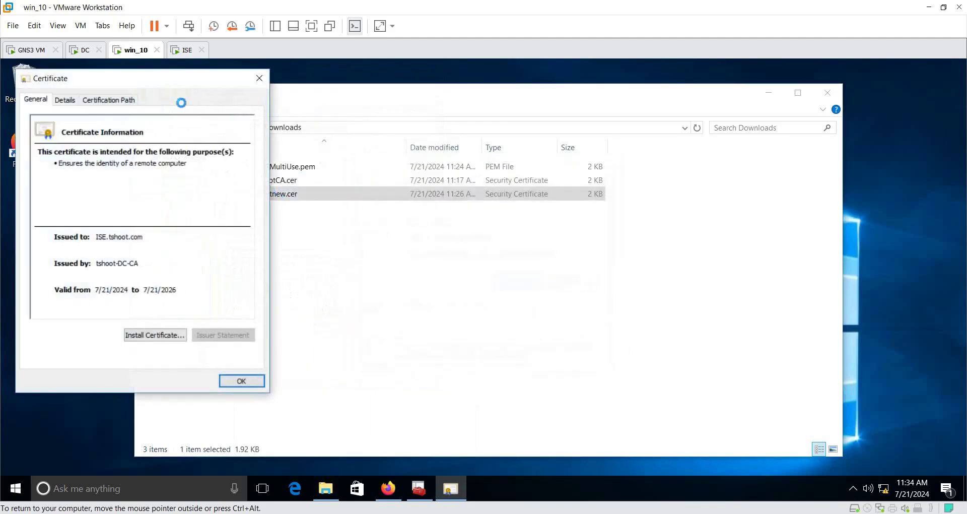
left_click_drag(161, 81, 364, 101)
left_click(312, 120)
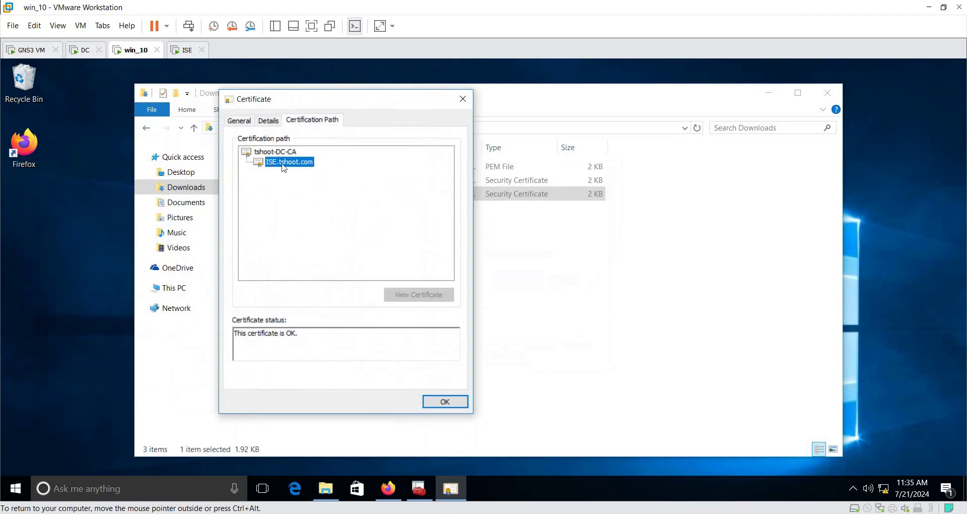
left_click(263, 154)
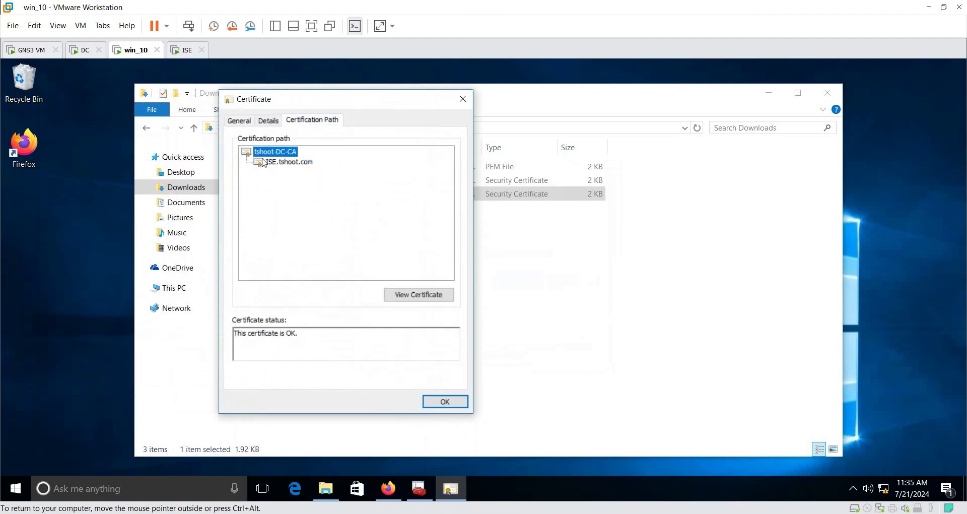
left_click(268, 120)
Step: Review certnew.cer's Authority Information Access, Template Name, Key Identifier and Enhanced Key Usage fields
scroll(313, 222, "down", 2)
scroll(314, 222, "down", 3)
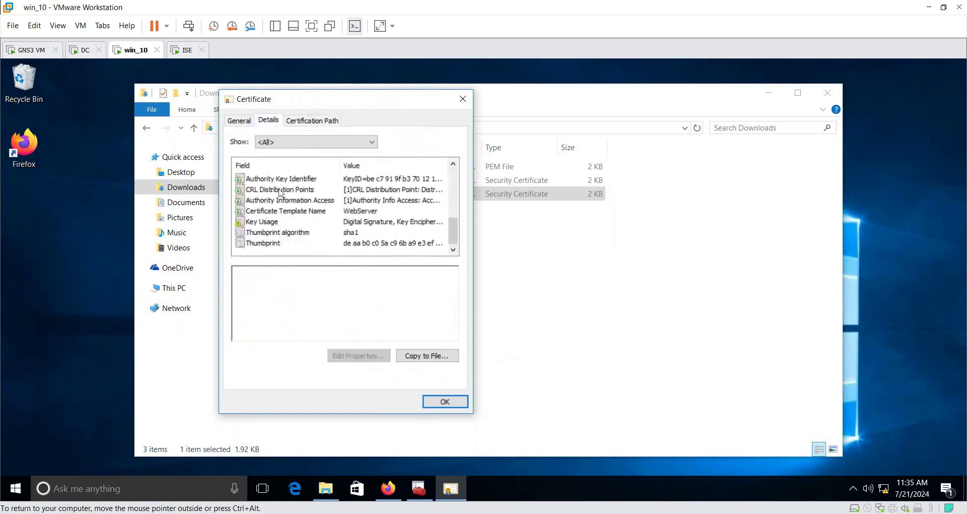
left_click(306, 202)
left_click(291, 213)
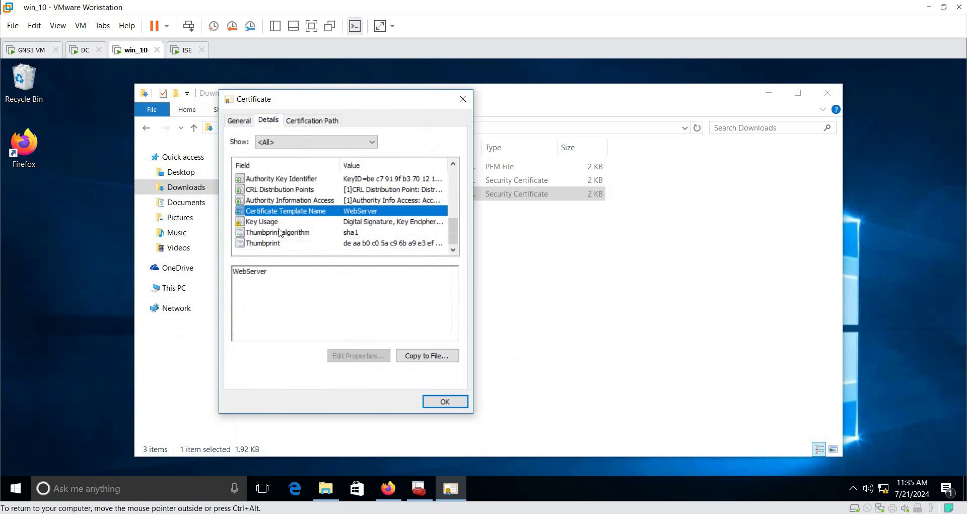
scroll(295, 238, "up", 2)
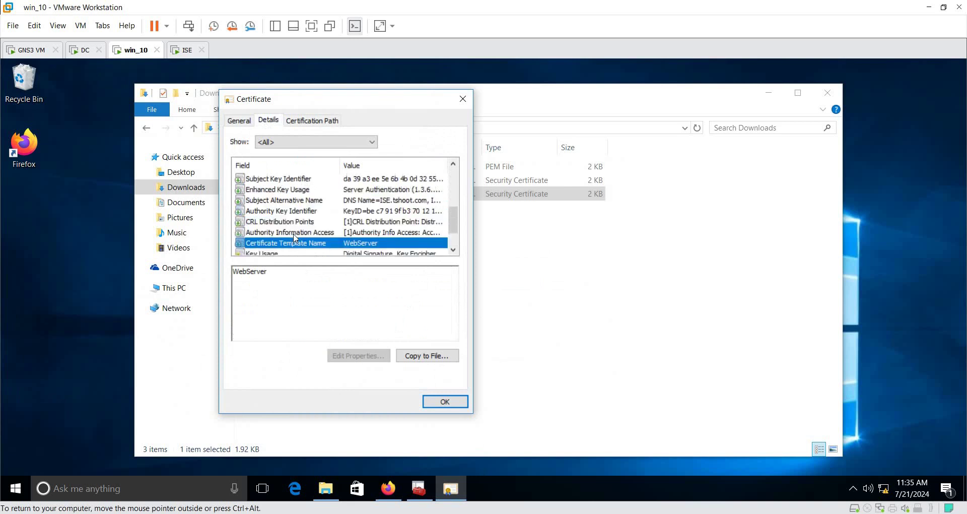
left_click(283, 212)
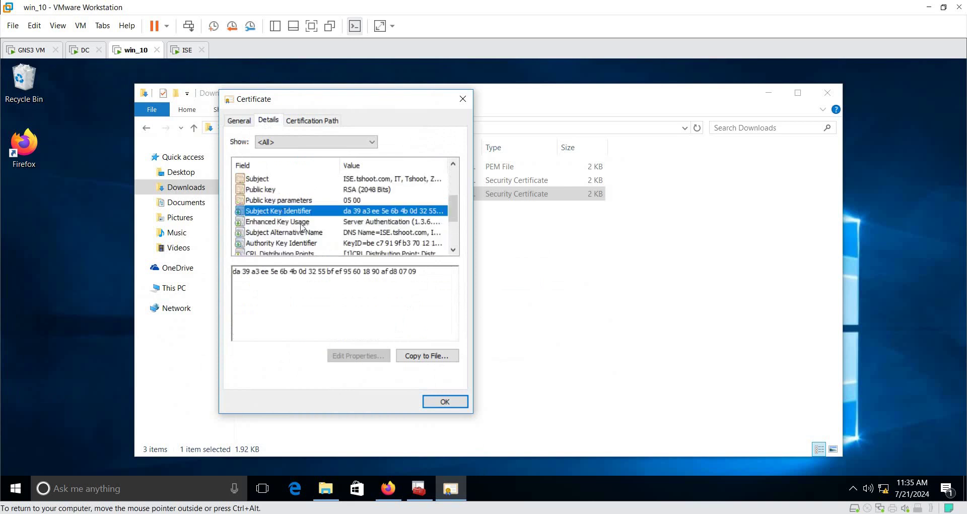
left_click(302, 221)
Step: Highlight the Subject Alternative Names ISE.tshoot.com and 192.168.113.200, then close the certificate
left_click(302, 233)
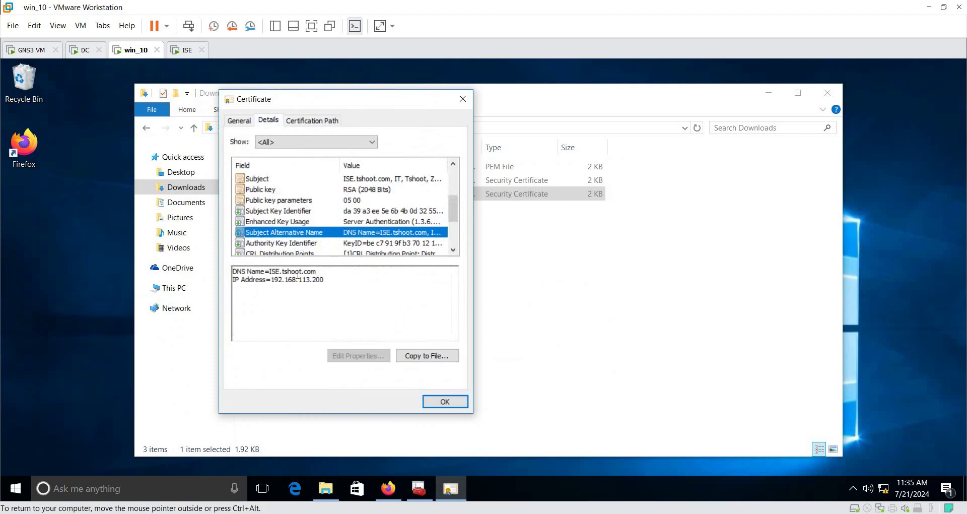
left_click_drag(270, 271, 336, 268)
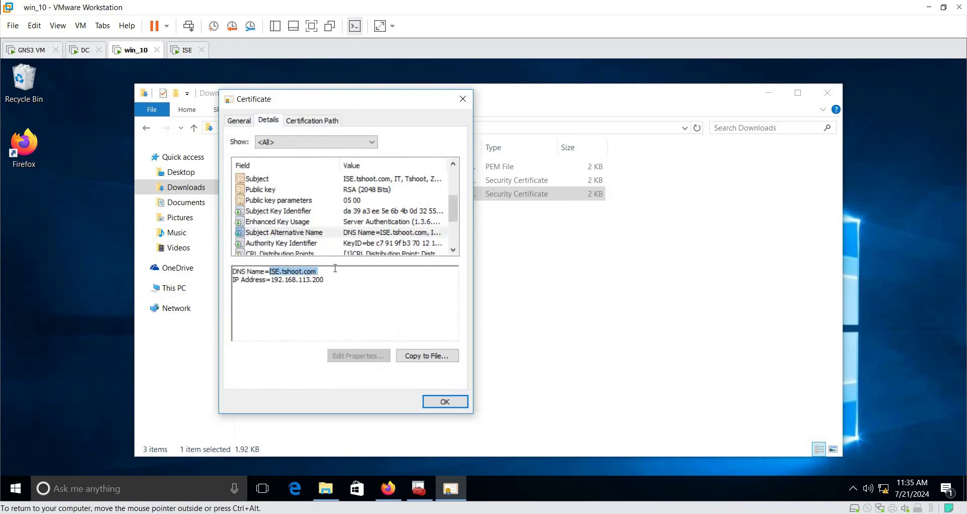
left_click_drag(274, 280, 332, 281)
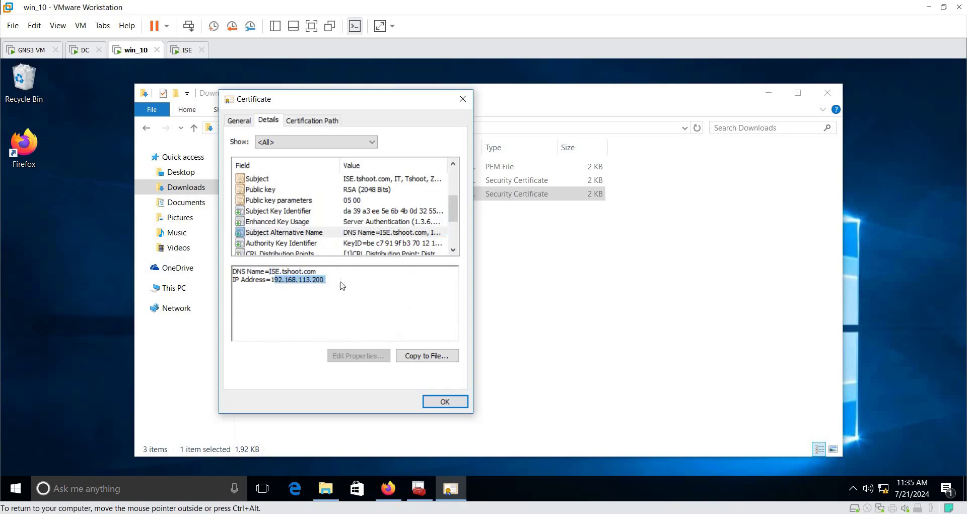
left_click(350, 281)
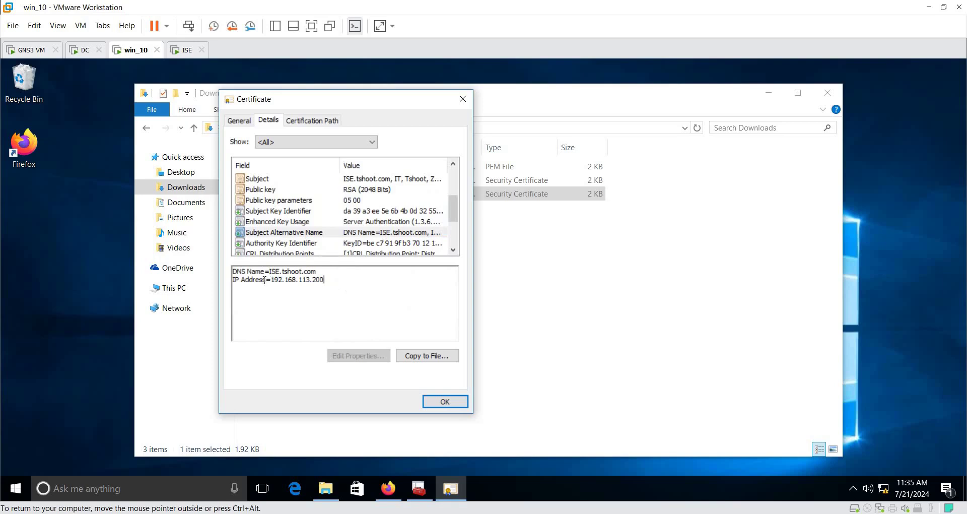
left_click_drag(270, 281, 325, 282)
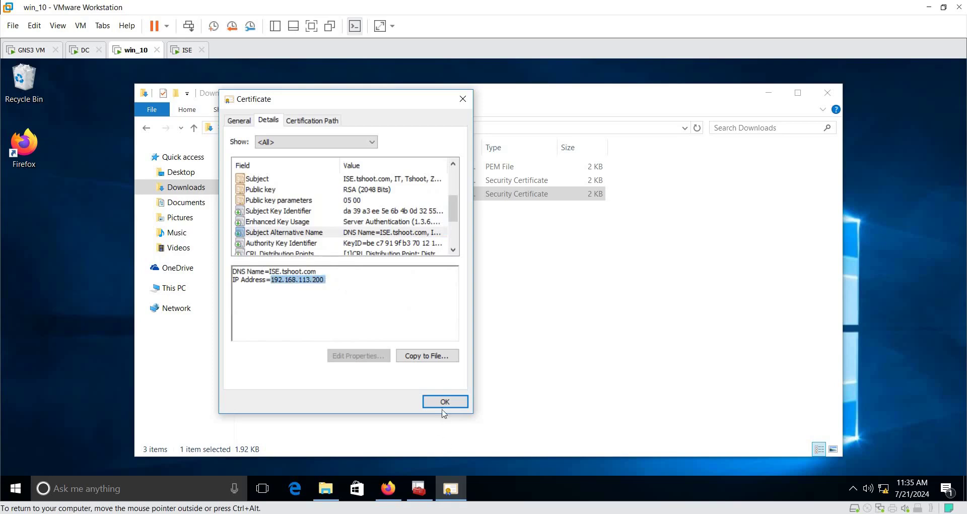
left_click(444, 401)
left_click(388, 488)
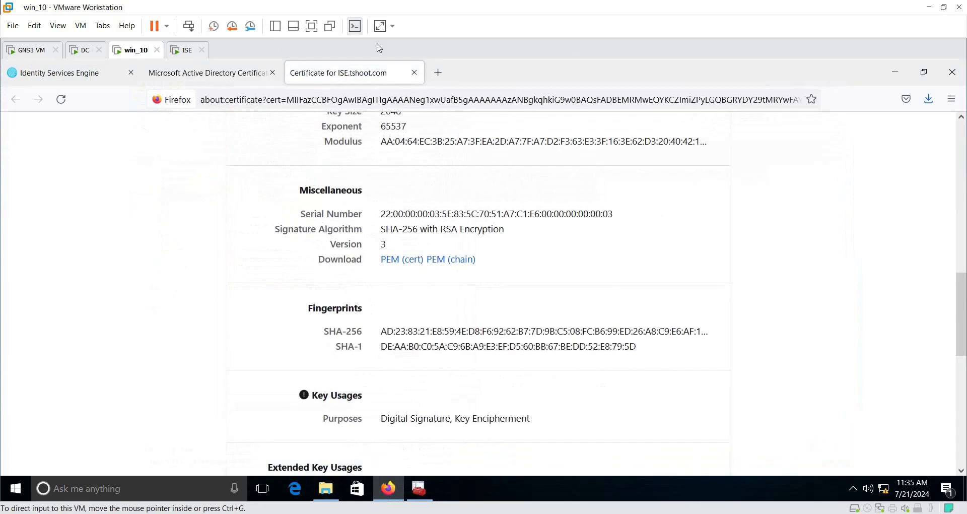
left_click(437, 73)
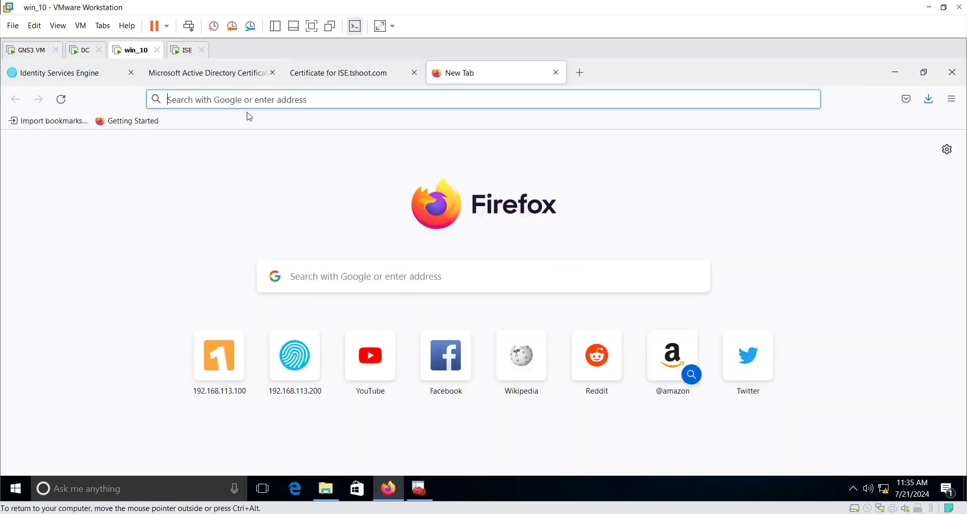
type("https")
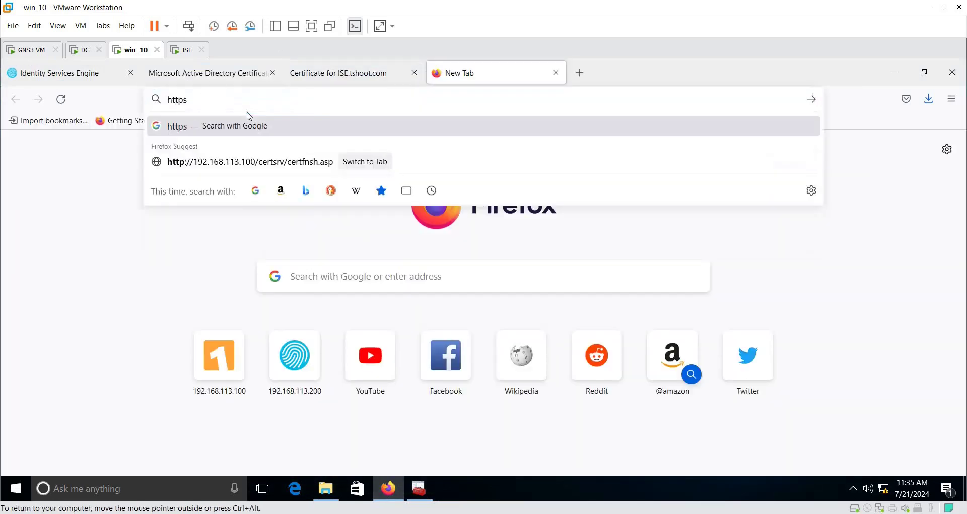
type("://")
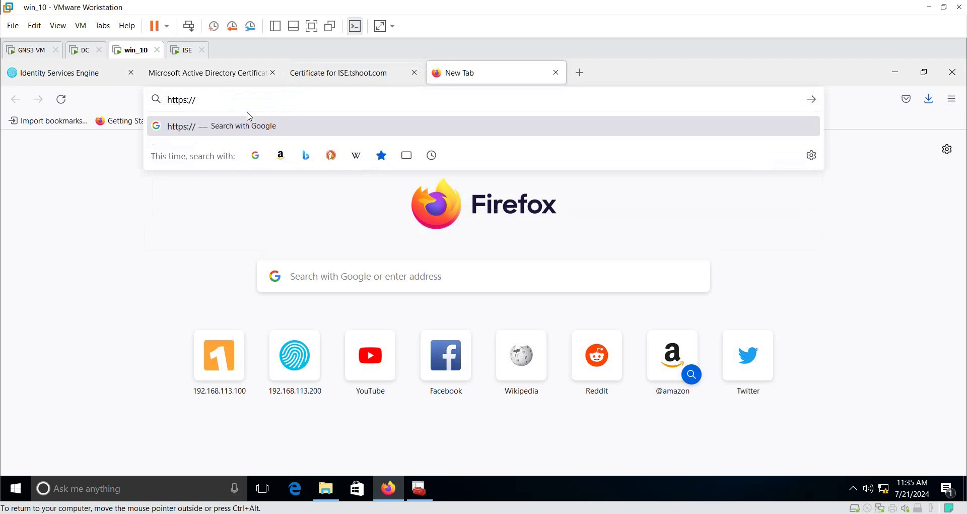
type("ISE.ts")
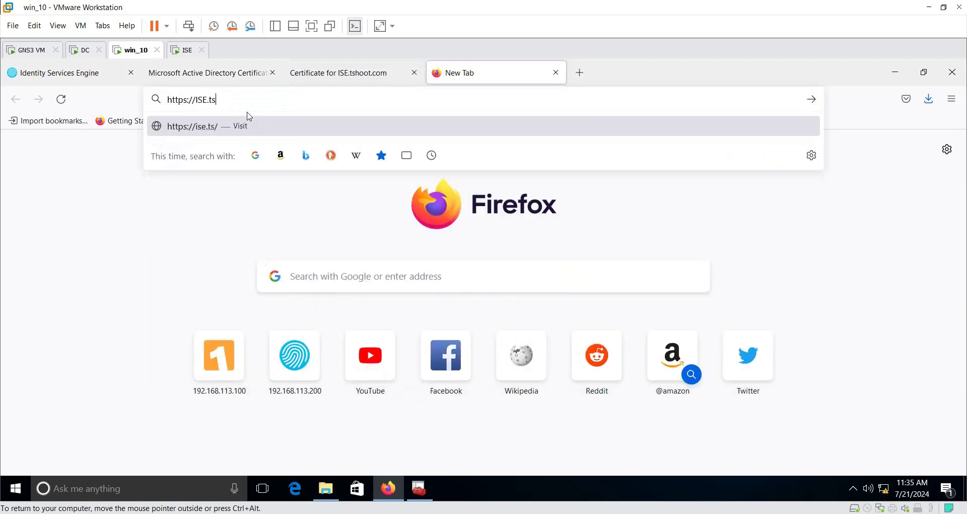
type("hoot.com")
key("Return")
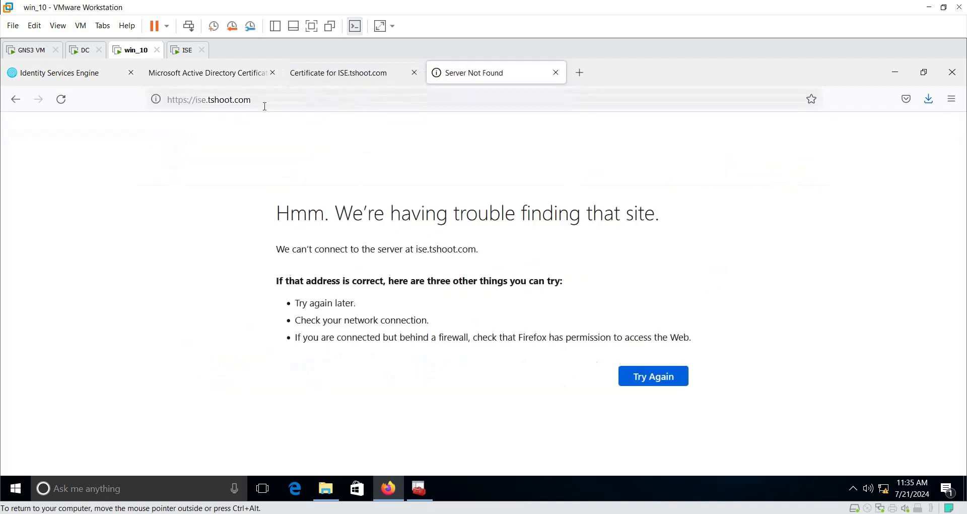
key("ctrl+alt")
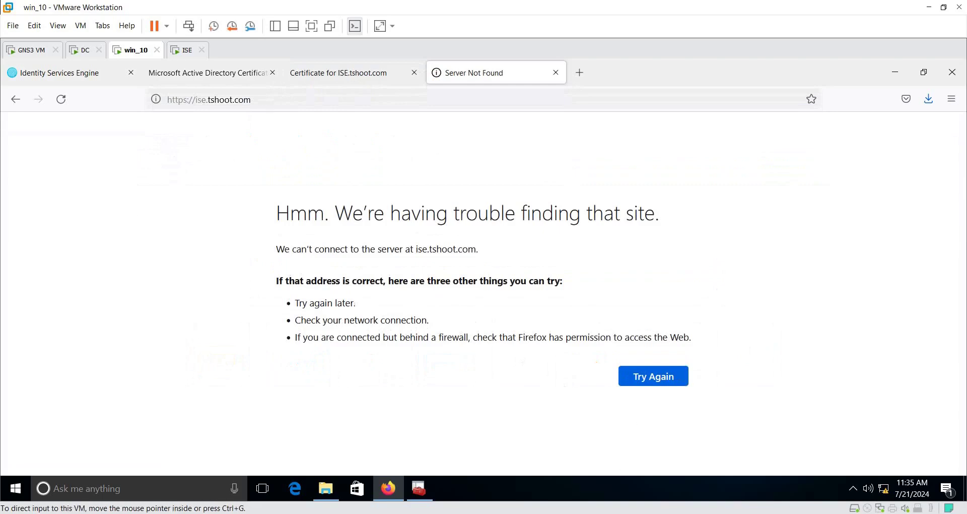
key("alt+Tab")
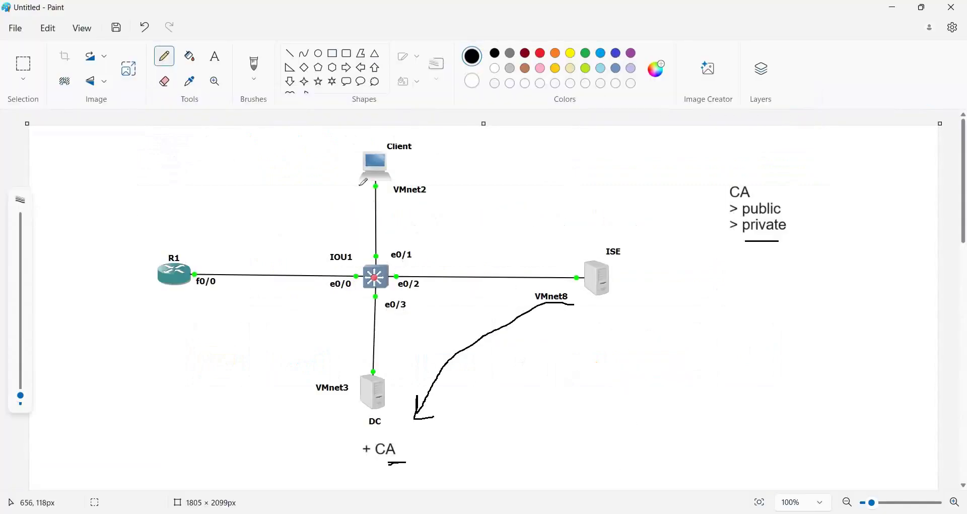
Step: Draw a loop around the DC server and its + CA label, then return to the win_10 VM
mouse_move(423, 417)
left_mouse_down()
mouse_move(337, 415)
mouse_move(439, 397)
left_mouse_up()
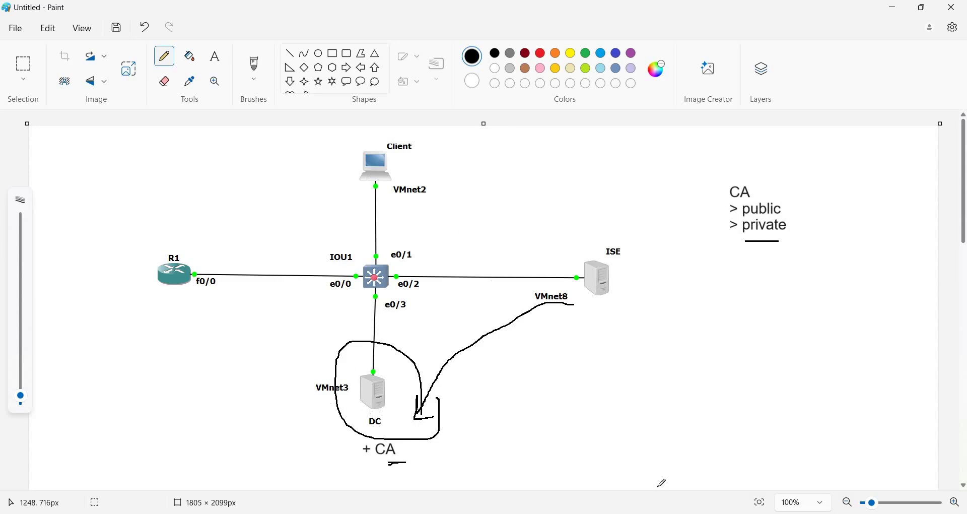
mouse_move(662, 509)
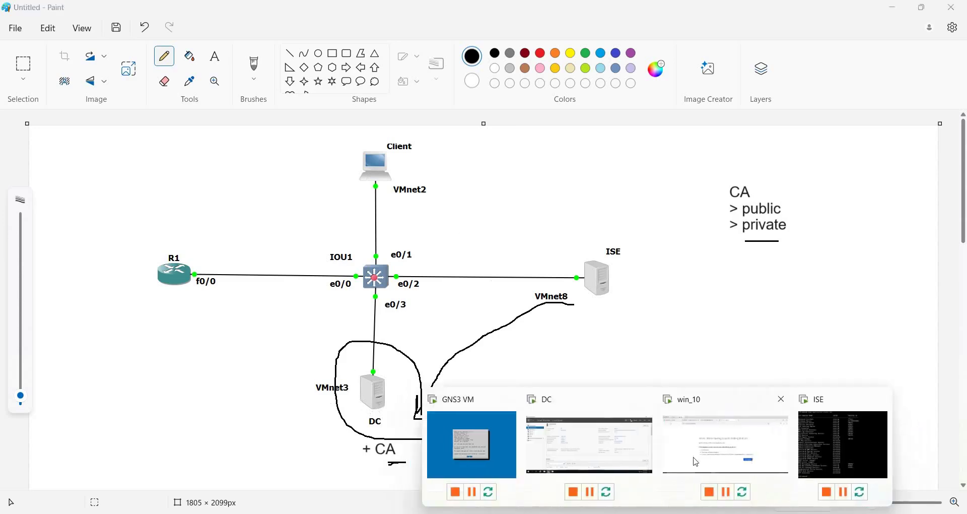
left_click(665, 451)
Step: Browse from This PC into C:\Windows\System32
left_click(326, 488)
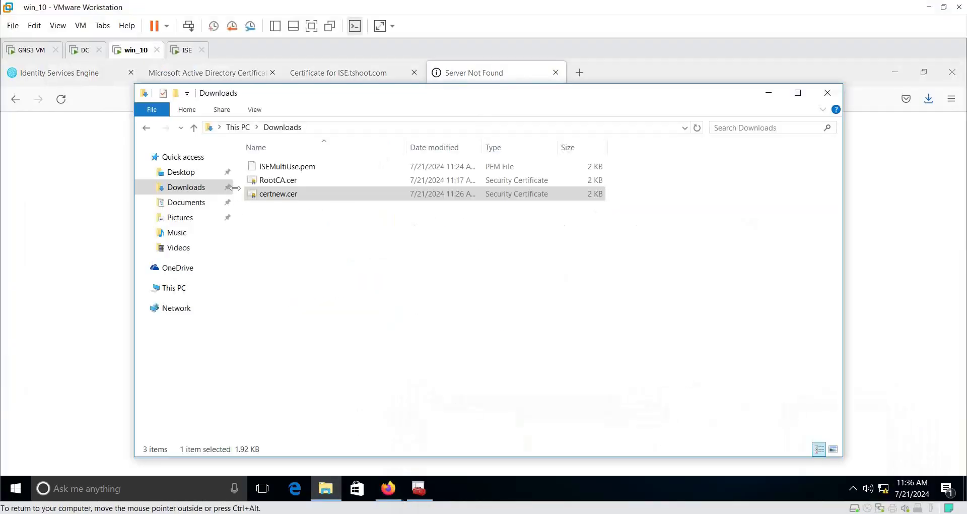
left_click(182, 291)
double_click(325, 267)
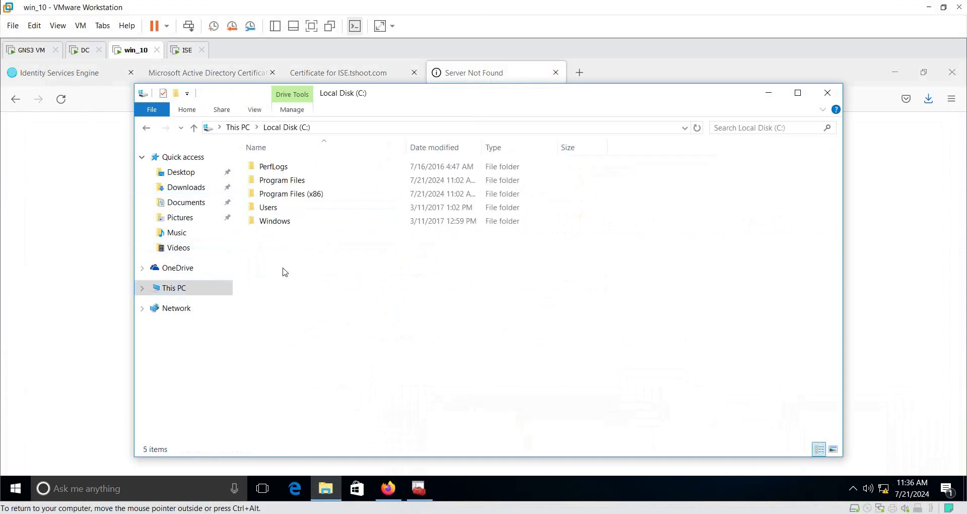
double_click(293, 224)
left_click(295, 222)
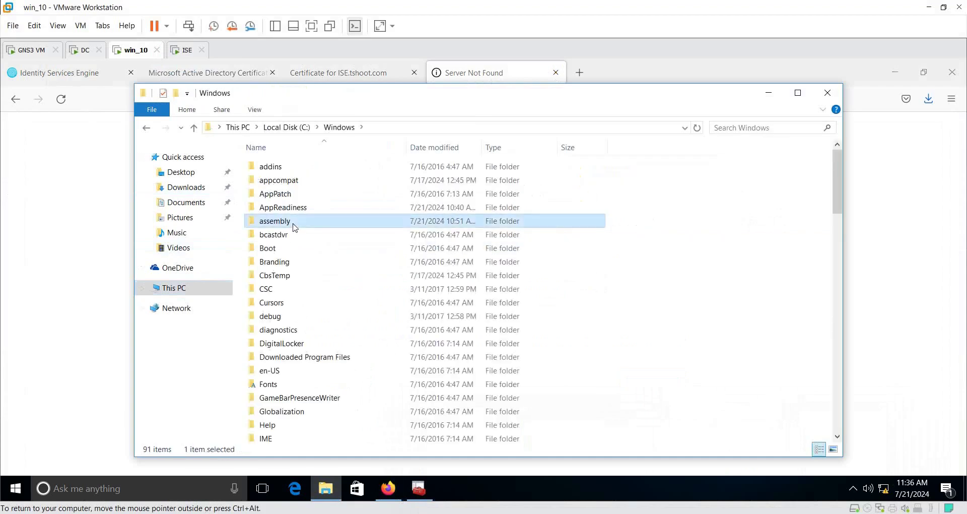
key("s")
double_click(275, 325)
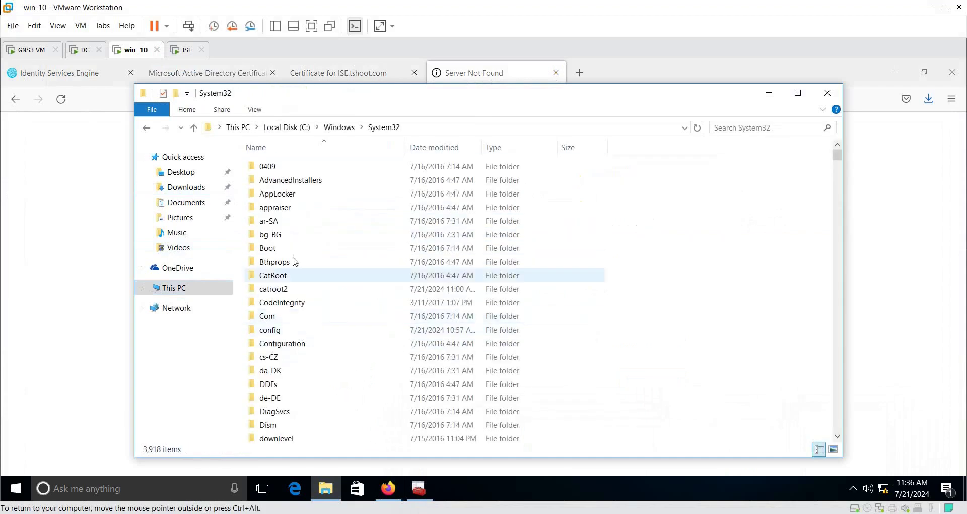
Step: Go into drivers\etc and open the hosts file
left_click(277, 194)
left_click(282, 370)
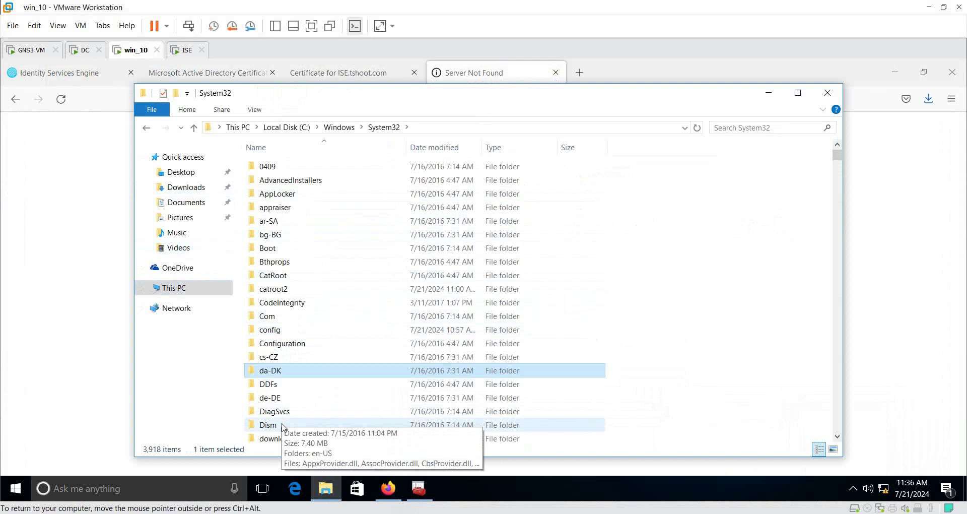
scroll(297, 395, "down", 2)
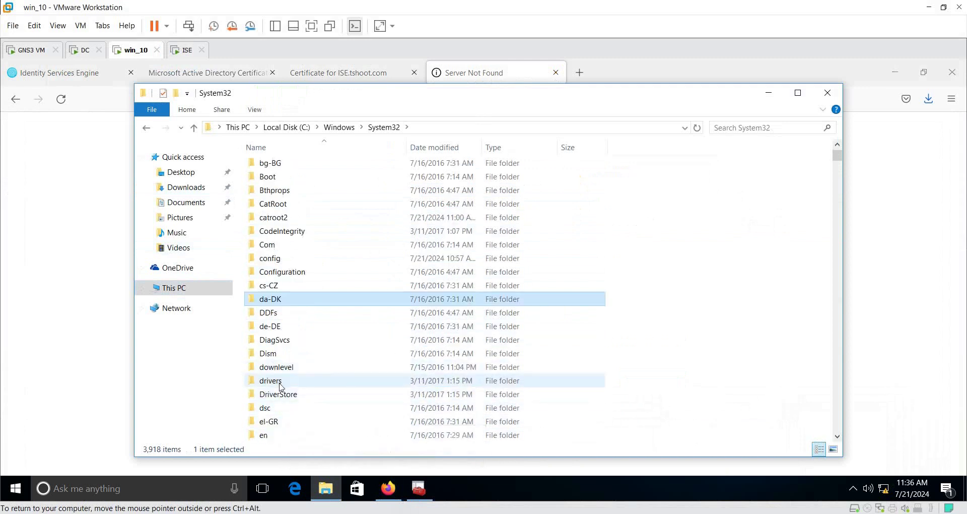
double_click(271, 380)
left_click(272, 180)
double_click(272, 180)
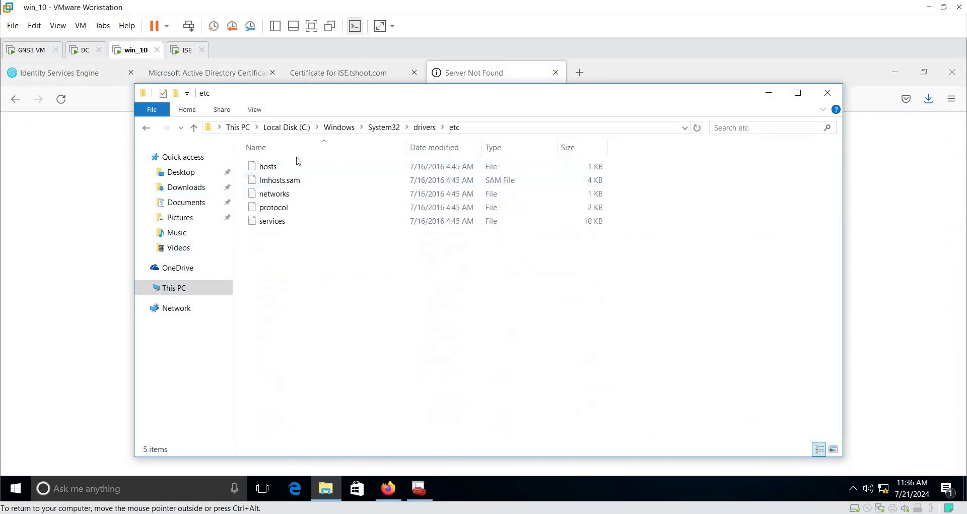
left_click(295, 168)
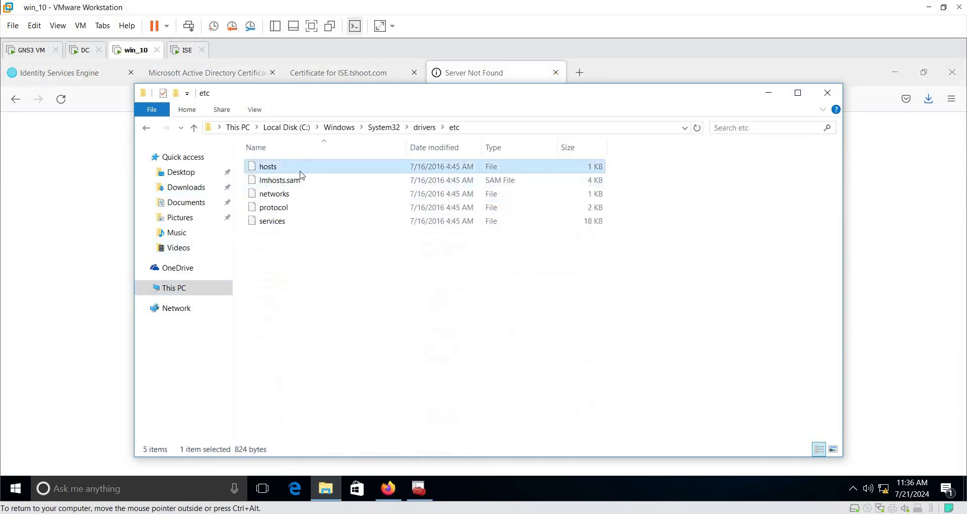
double_click(301, 170)
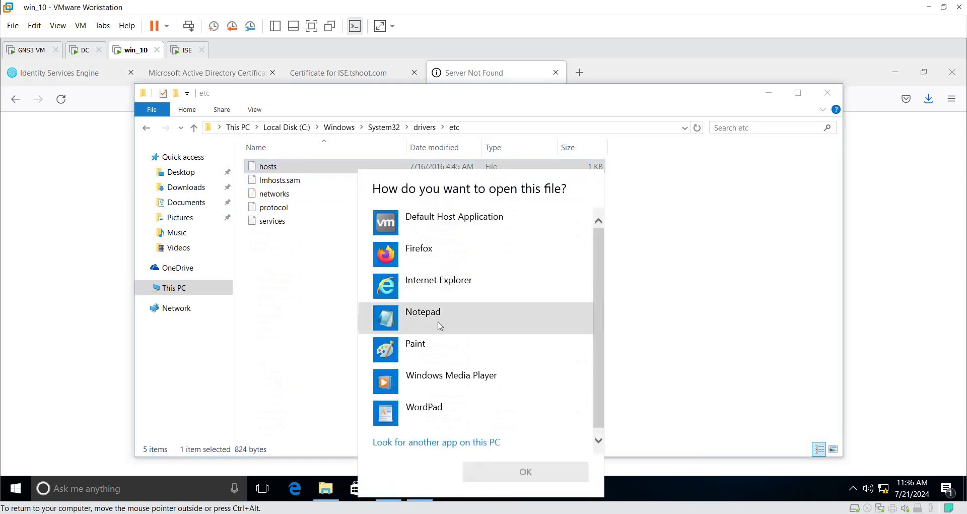
Step: Open hosts in Notepad and type a 192.168.113.200 ISE.tshoot entry
left_click(439, 327)
left_click(525, 471)
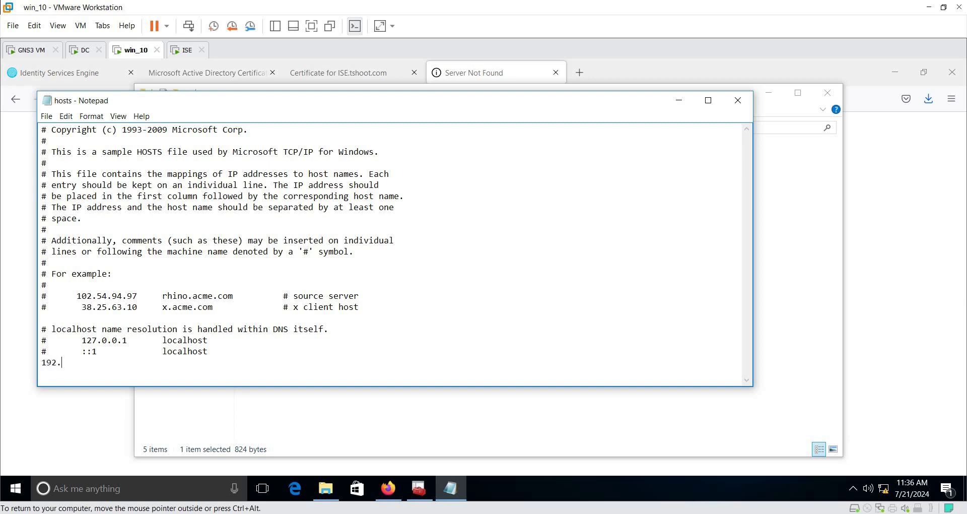
type("168.113.200         ISE.tshoot.com")
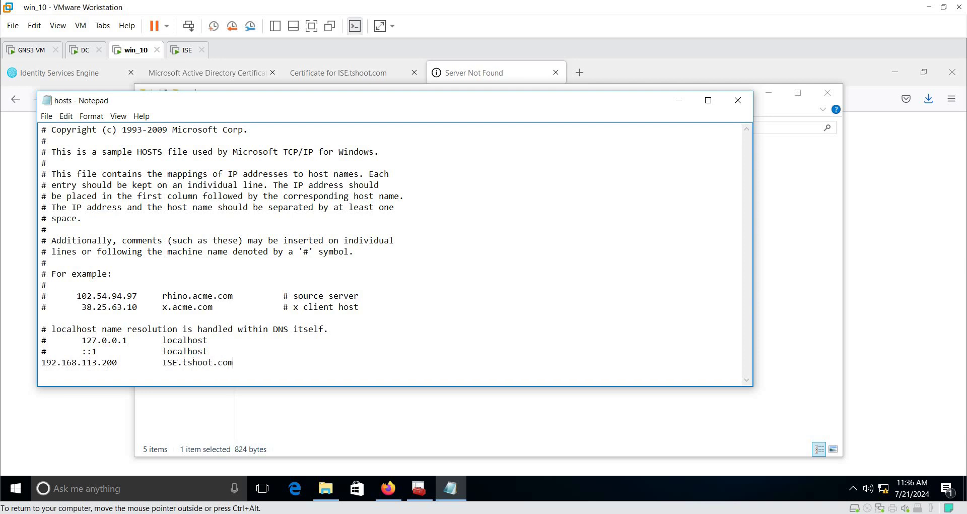
left_click_drag(242, 366, 21, 364)
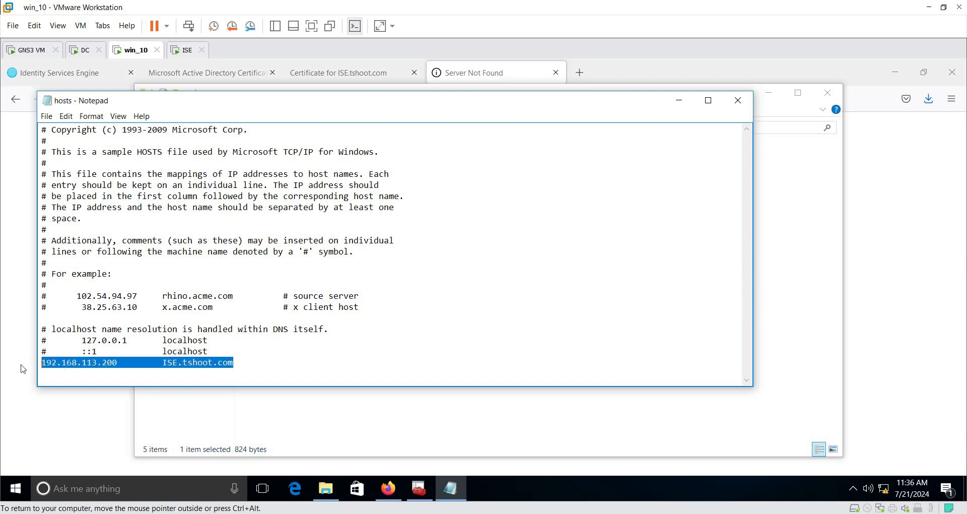
Step: Close Notepad without saving after the save attempt is cancelled
left_click(738, 100)
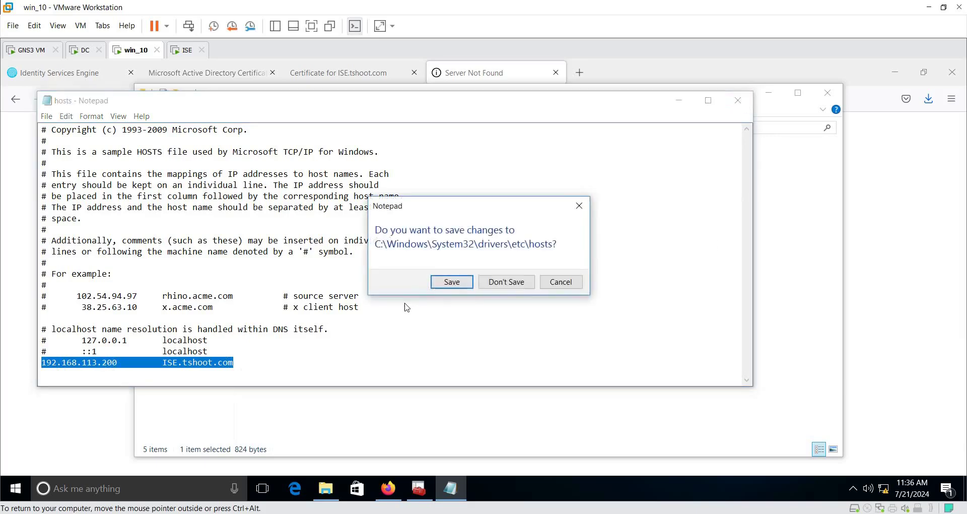
left_click(456, 281)
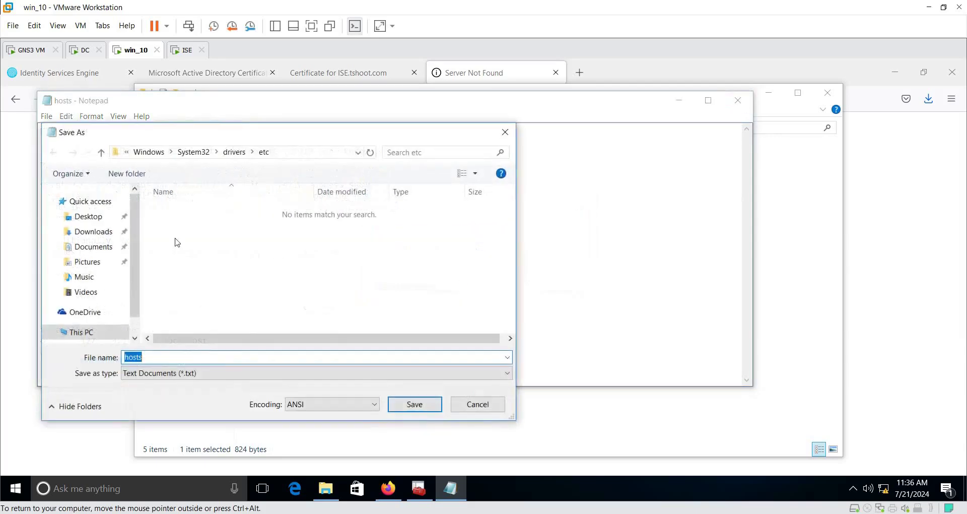
left_click(474, 403)
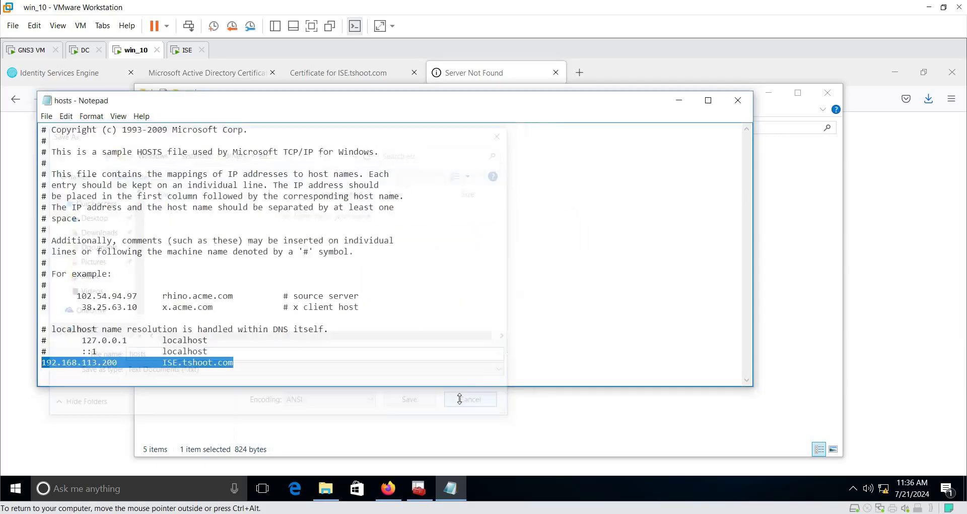
left_click(738, 100)
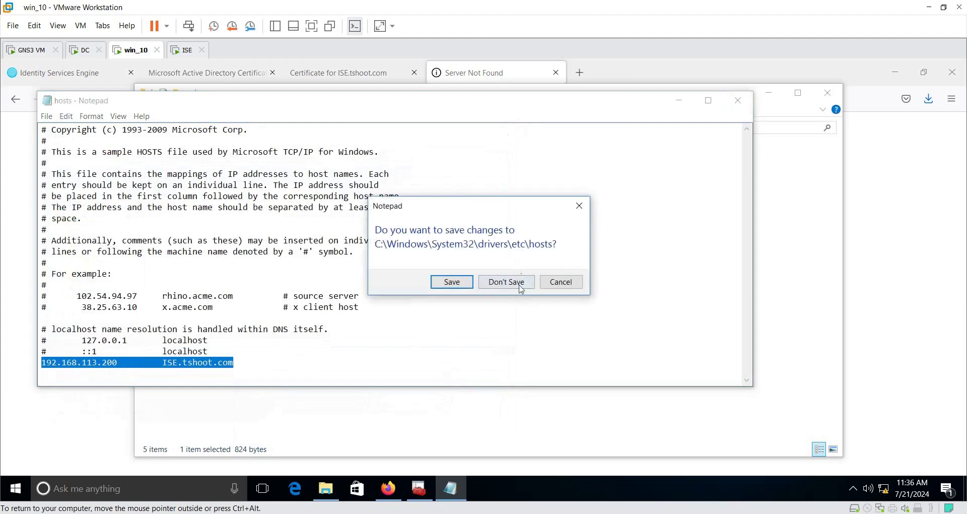
left_click(519, 281)
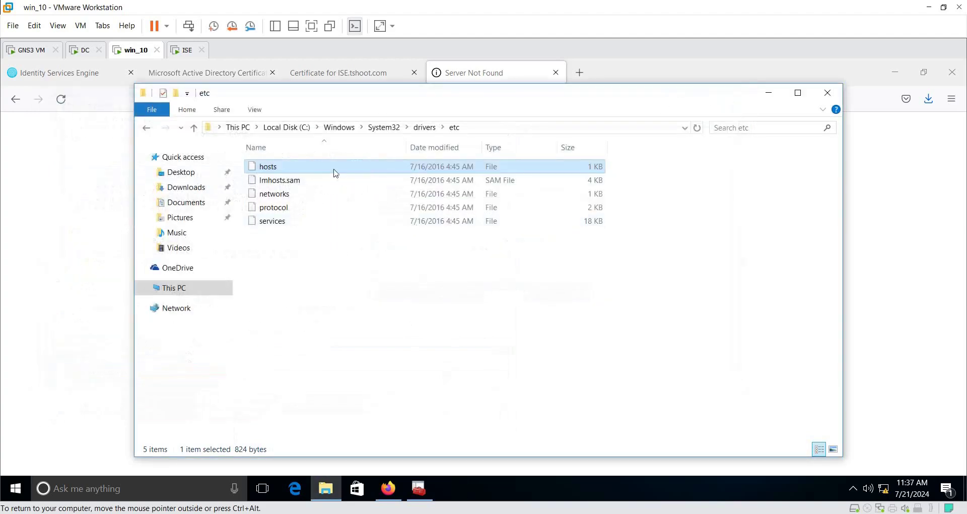
Step: Start editing the Security permissions in the hosts file's Properties
right_click(277, 171)
left_click(353, 327)
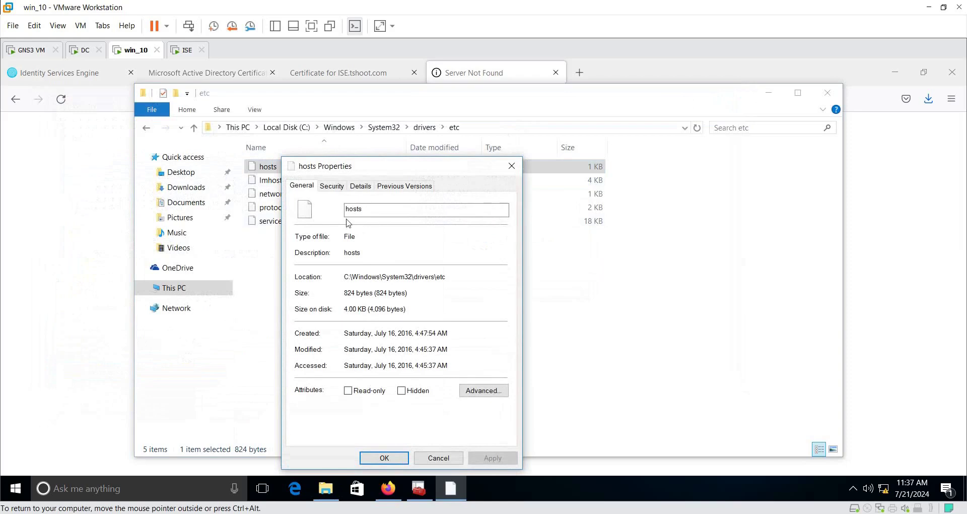
left_click(333, 190)
left_click(493, 300)
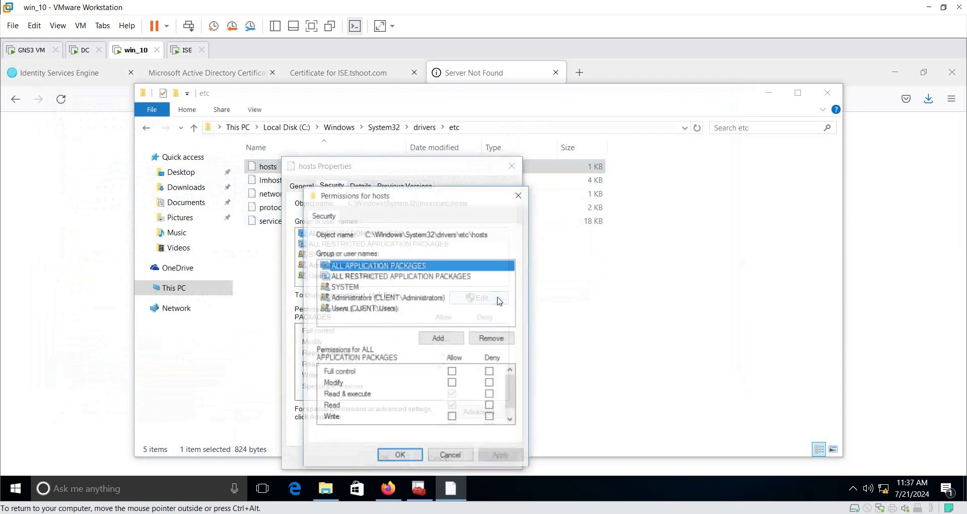
Step: Run whoami in a command prompt to find the current account name
right_click(15, 488)
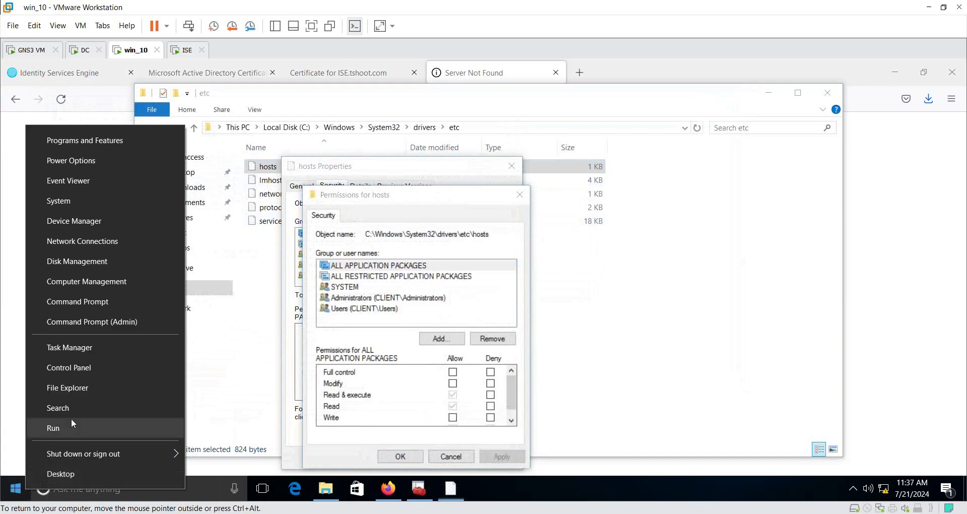
left_click(71, 423)
type("cmd")
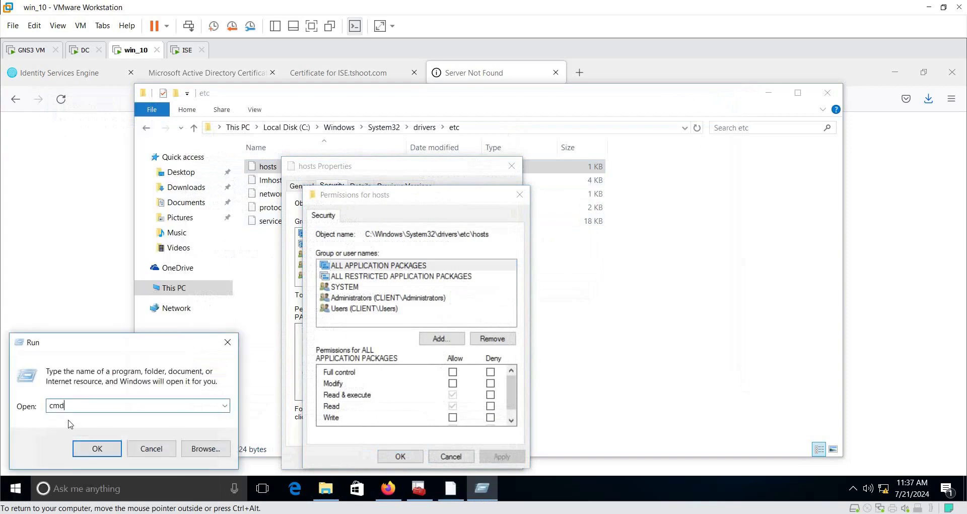
key("Return")
type("whoam")
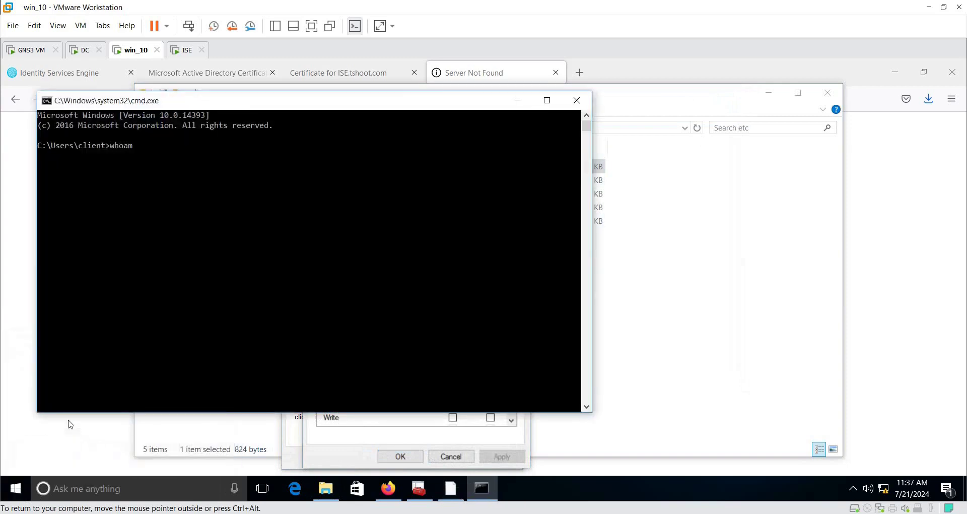
type("i")
key("Return")
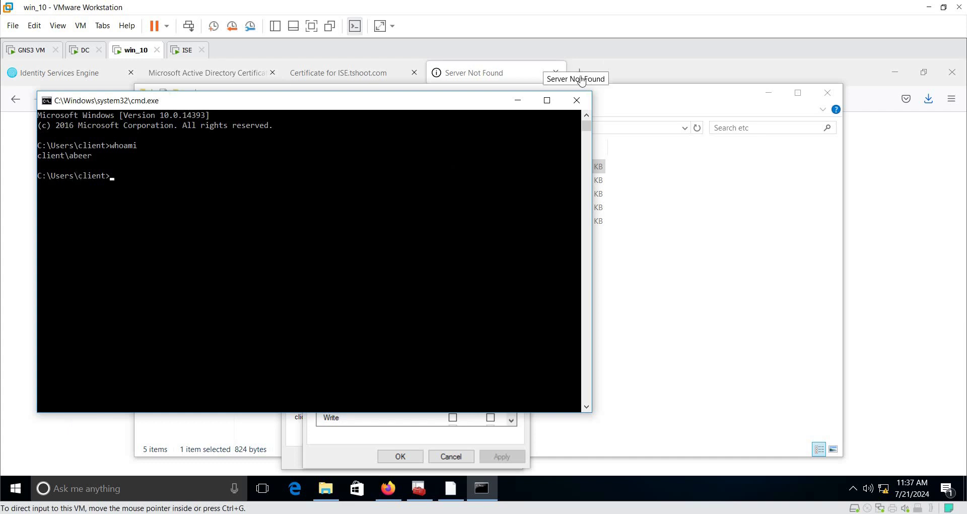
left_click(576, 100)
Step: Add the current user account to hosts permissions with Full control and apply
left_click(441, 339)
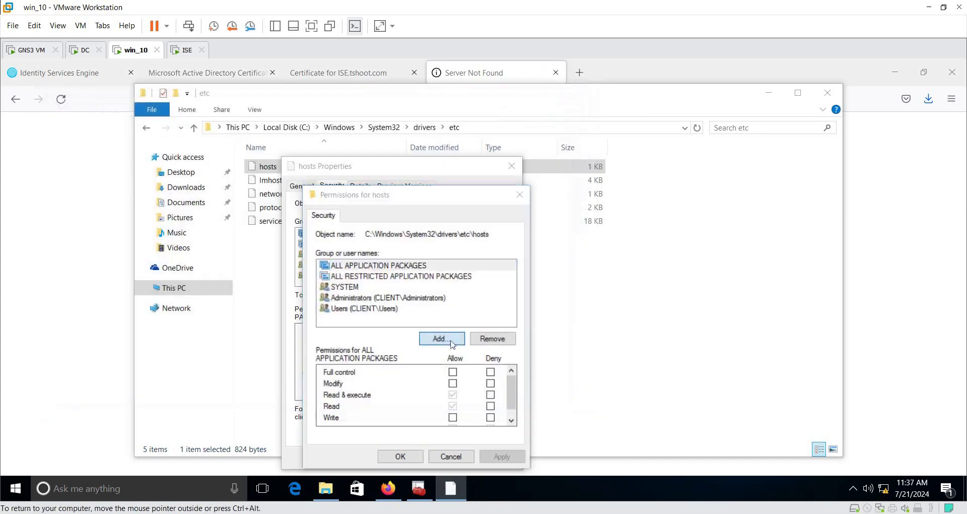
type("abee")
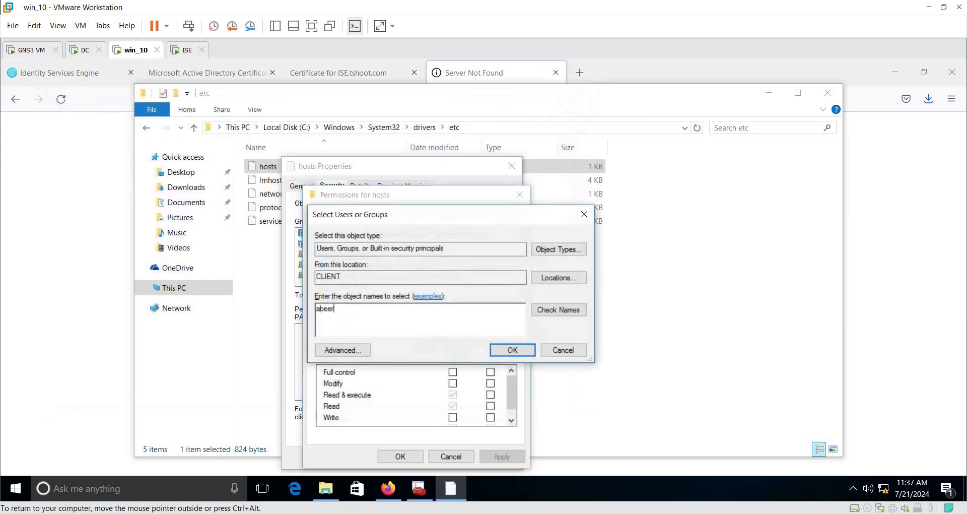
type("r")
left_click(558, 309)
left_click(512, 350)
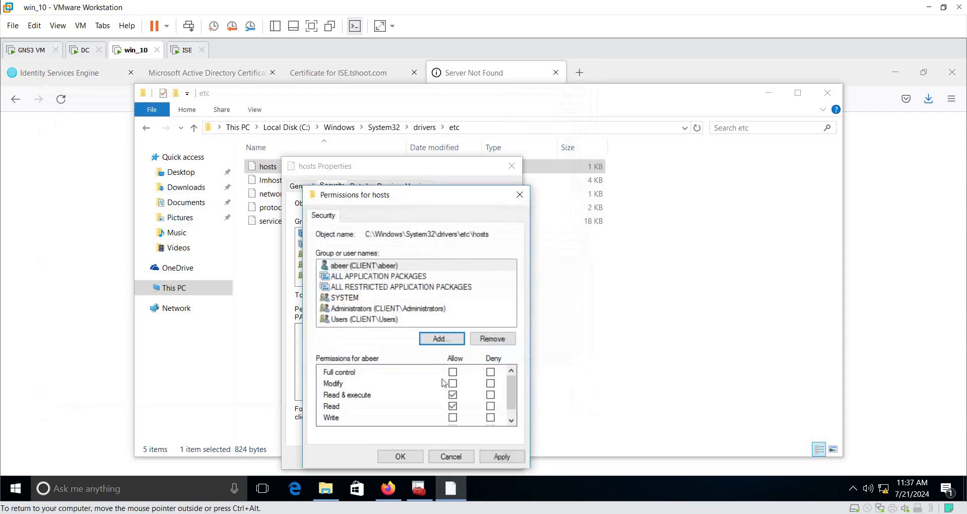
left_click(453, 371)
left_click(502, 456)
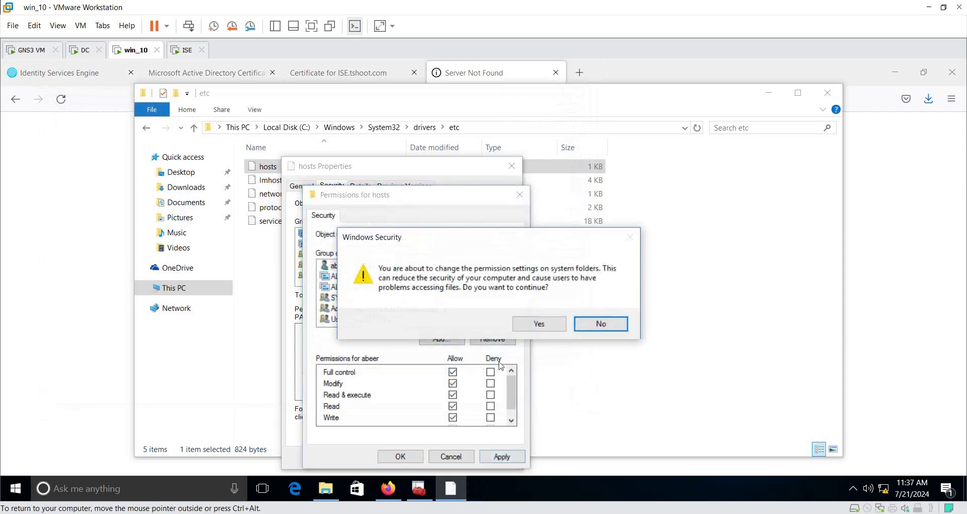
left_click(547, 326)
left_click(401, 457)
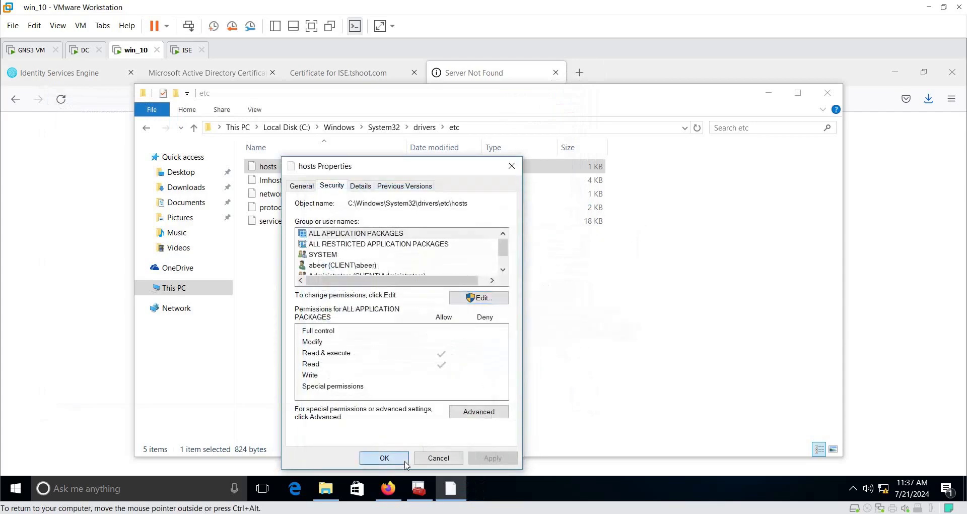
left_click(387, 458)
Step: Save the line '192.168.113.200 ISE.tshoot.com' into hosts, then close Notepad and the folder
double_click(272, 169)
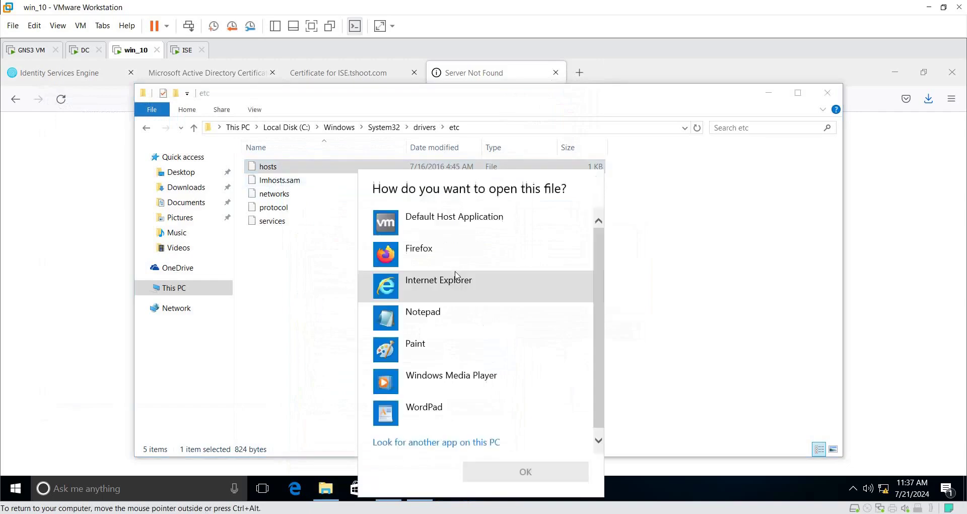
left_click(413, 315)
left_click(525, 471)
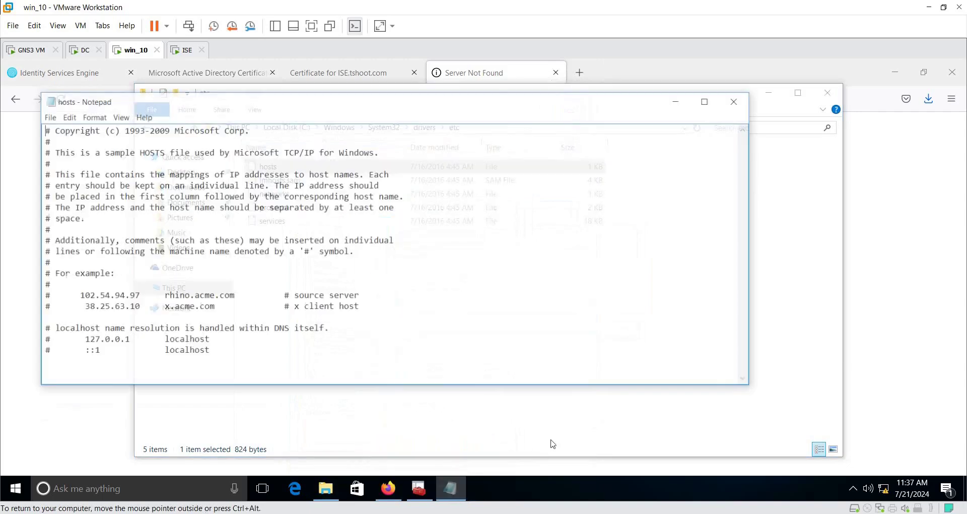
type("192.168.113.200\t\tISE.tshoot.com")
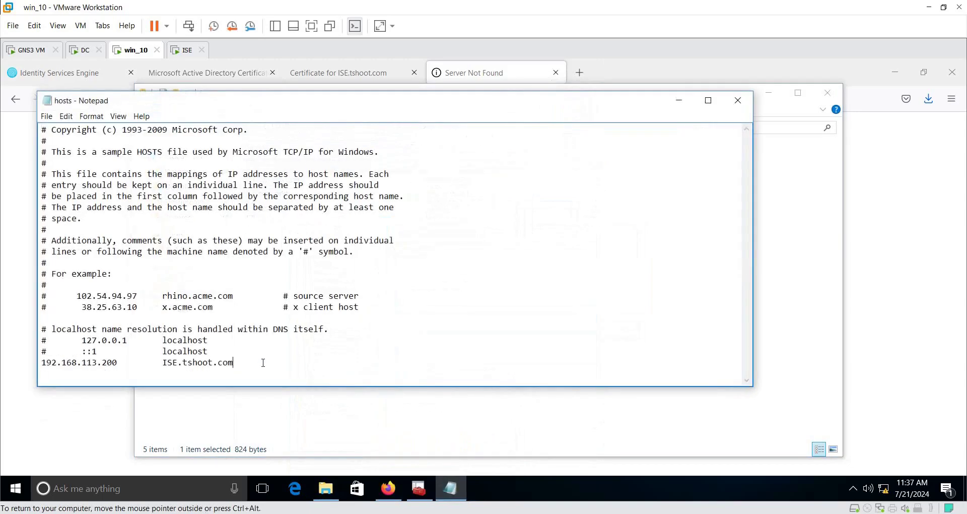
key("ctrl+s")
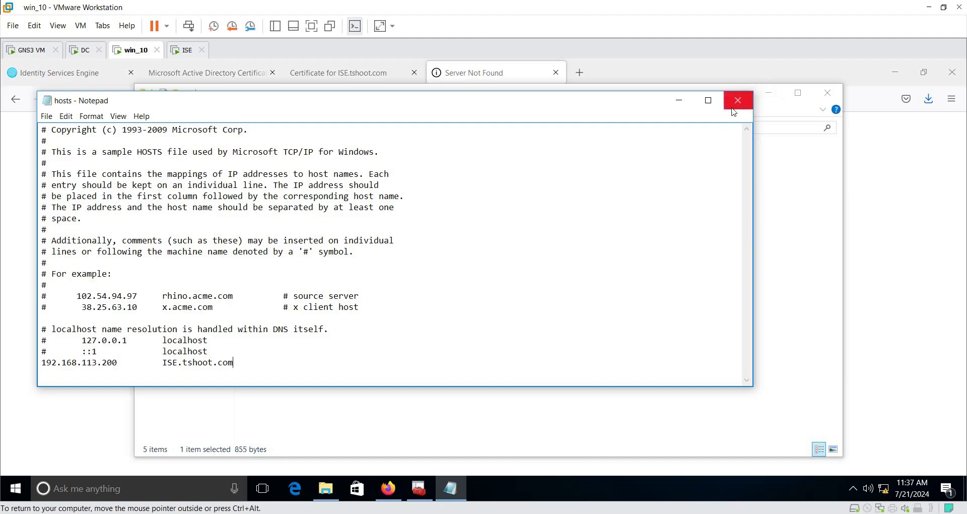
left_click(738, 100)
left_click(827, 94)
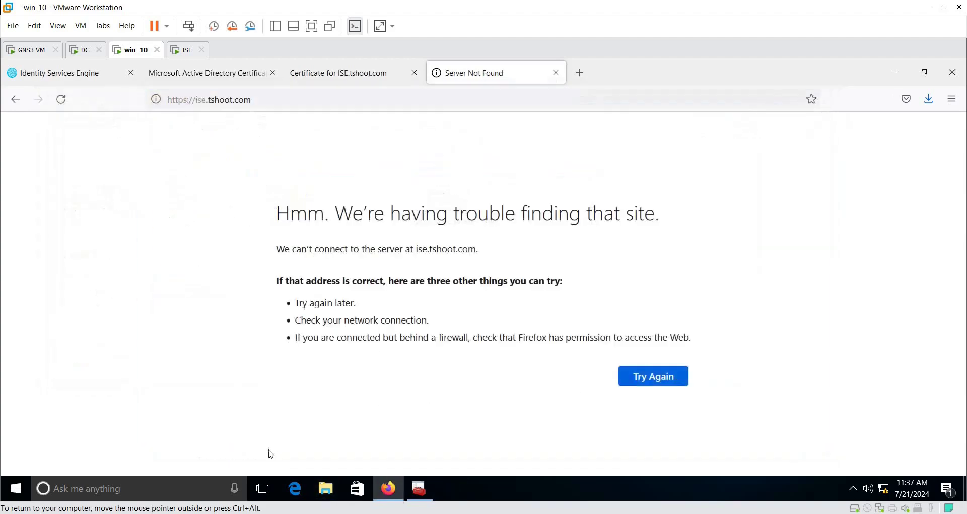
Step: Launch cmd from the Run box and enter ping followed by the pasted hosts entry
right_click(15, 488)
left_click(46, 425)
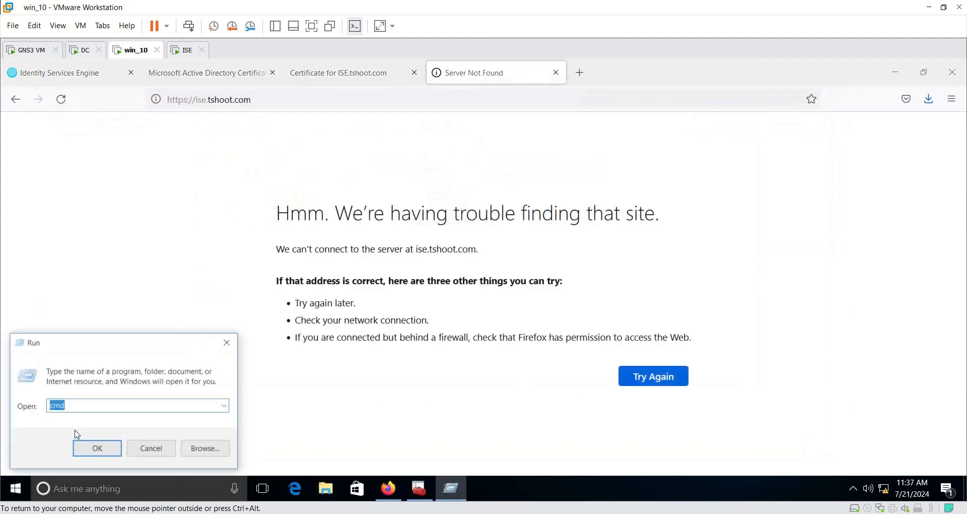
key("Return")
type("pi")
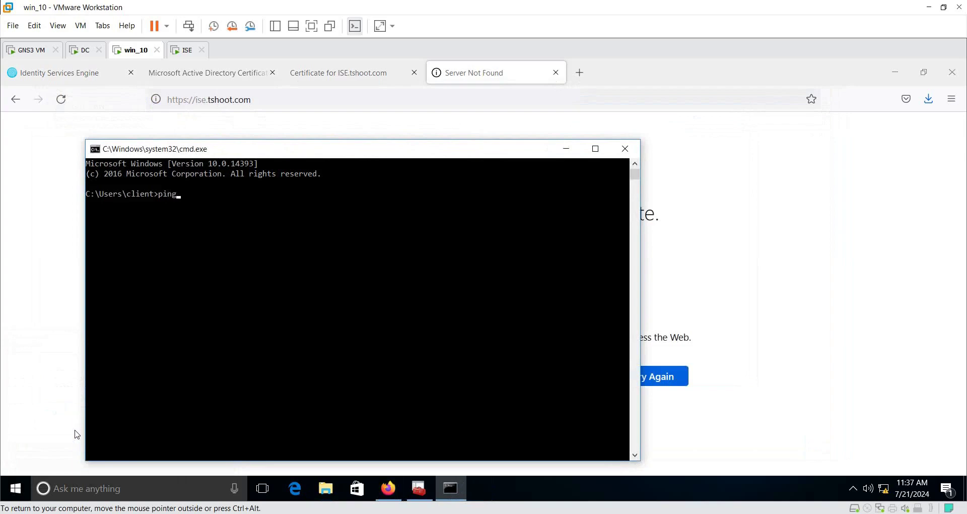
type("ng")
type("192.168.113.200ISE.tshoot.com")
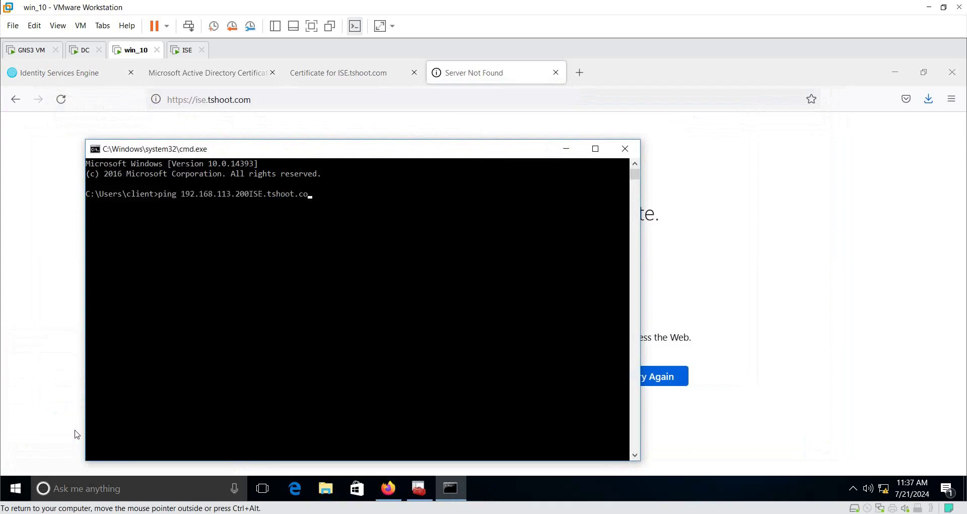